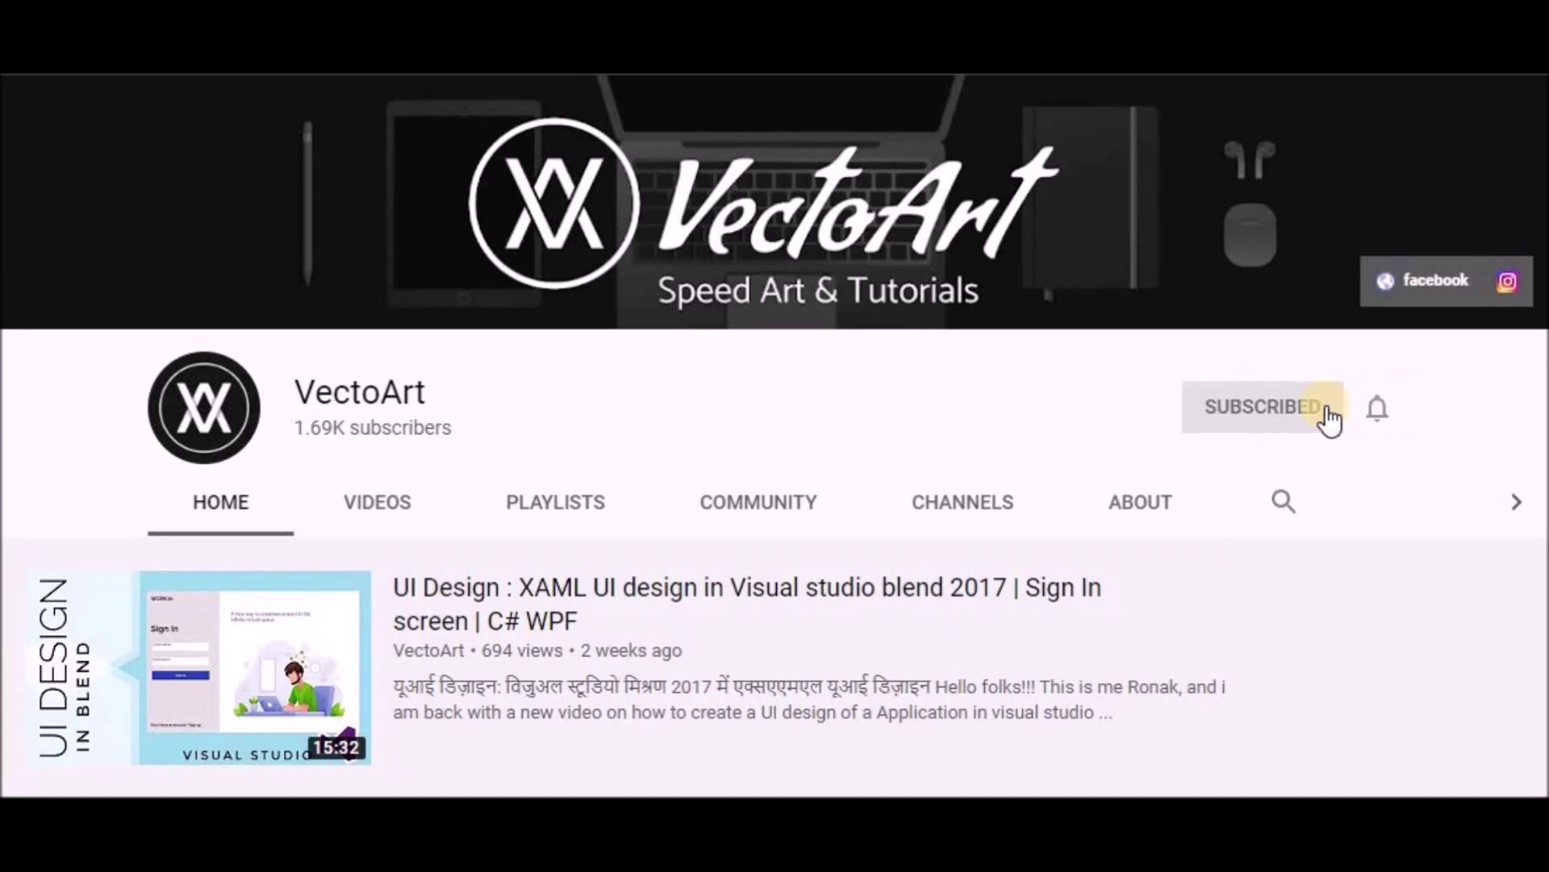
pyautogui.click(1377, 408)
pyautogui.click(1300, 478)
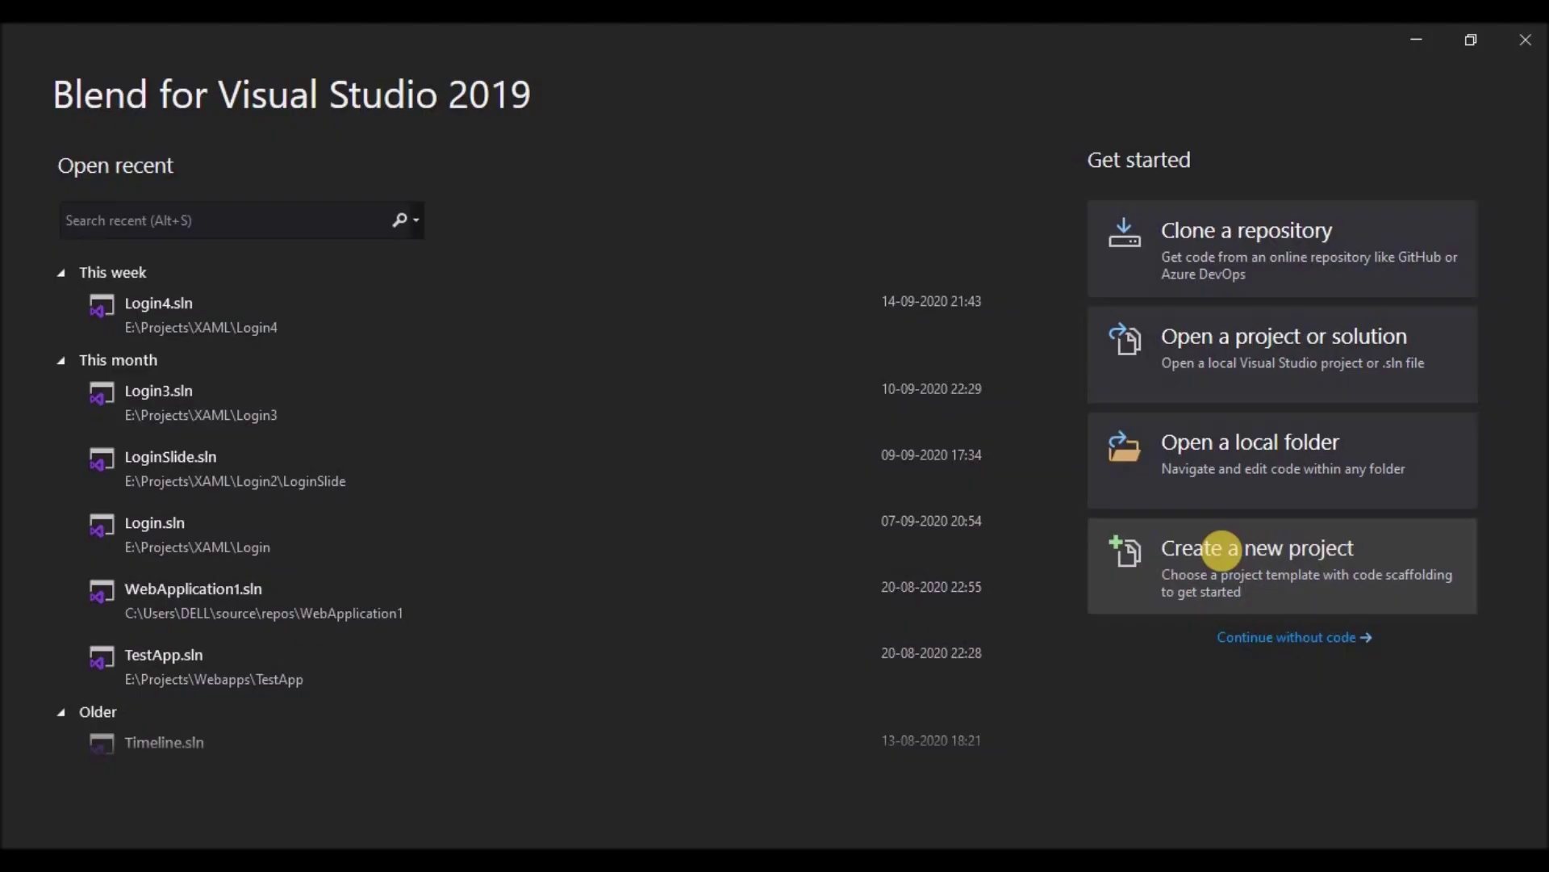
# - Create a new C# WPF App (.NET Framework) project named LOGIN5 in E:\Projects\XAML
pyautogui.click(1222, 551)
pyautogui.click(912, 249)
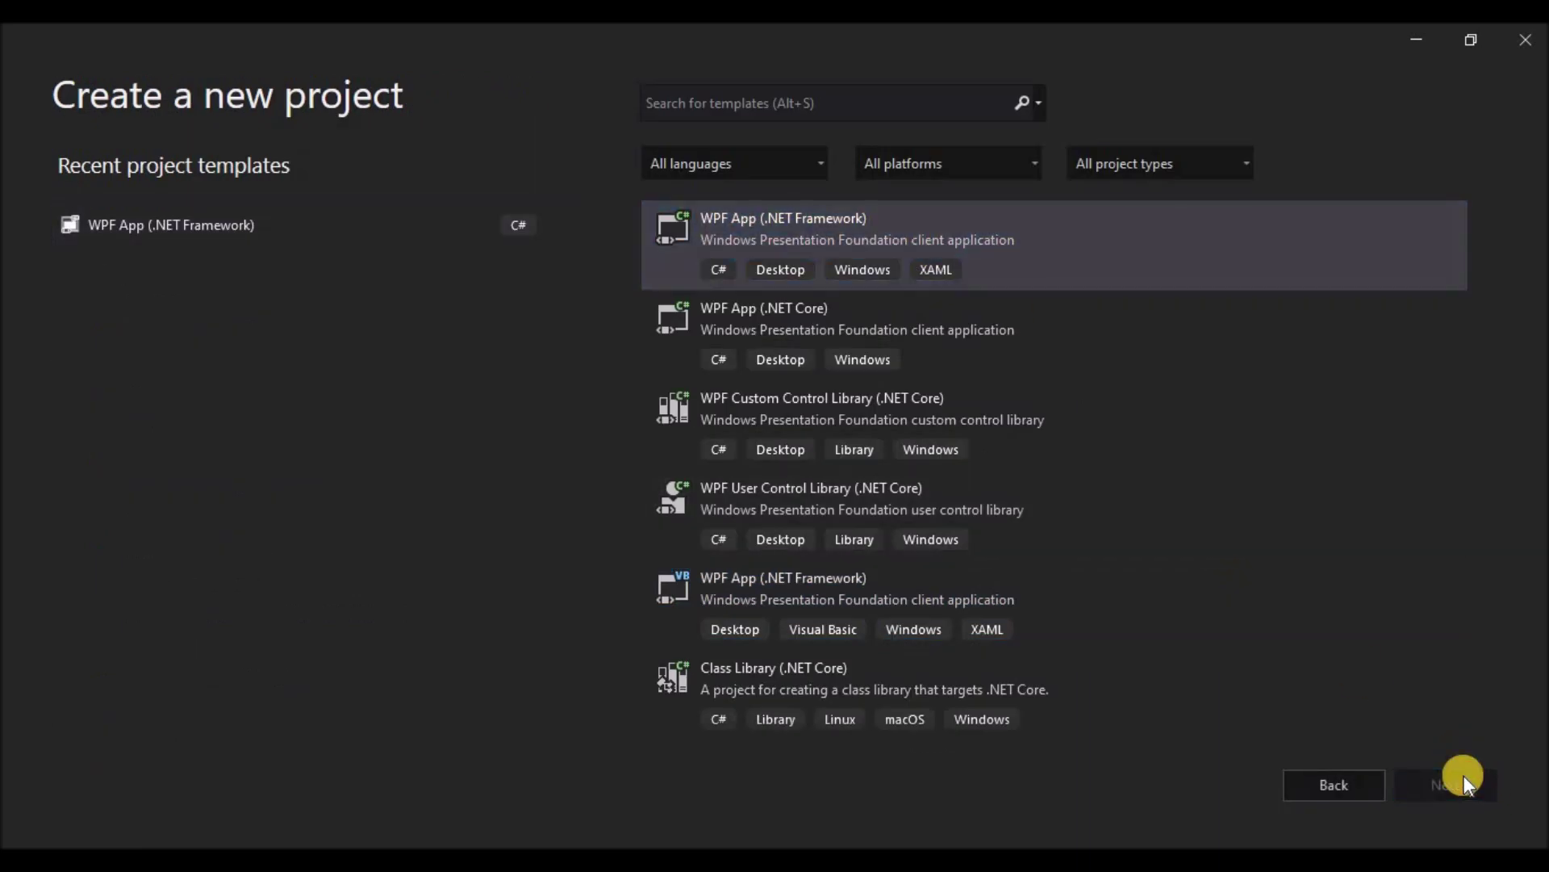
pyautogui.click(1464, 777)
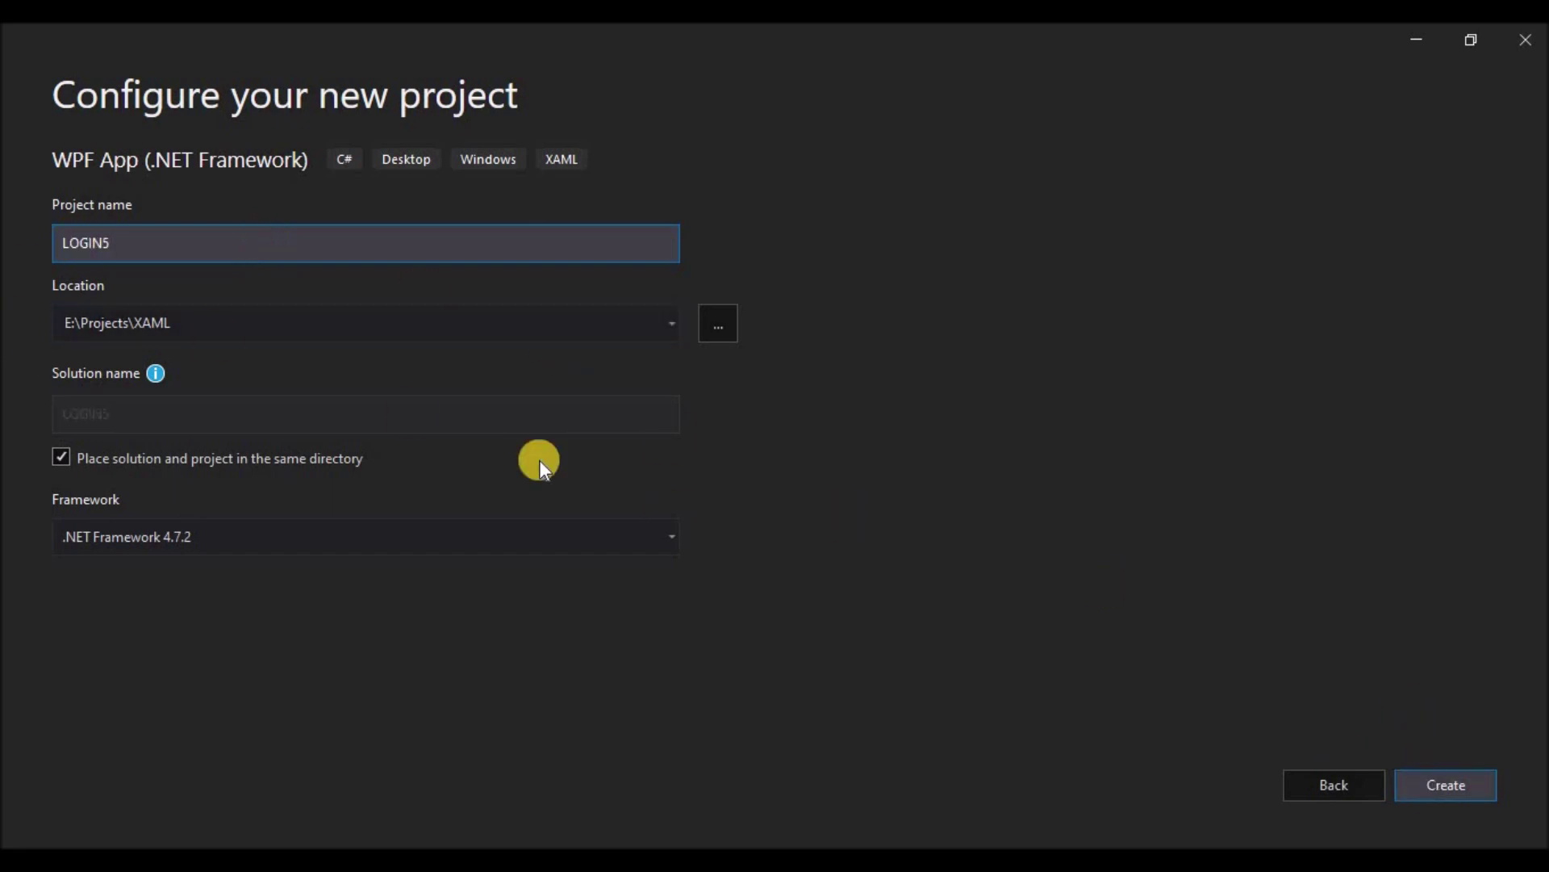
pyautogui.click(1423, 787)
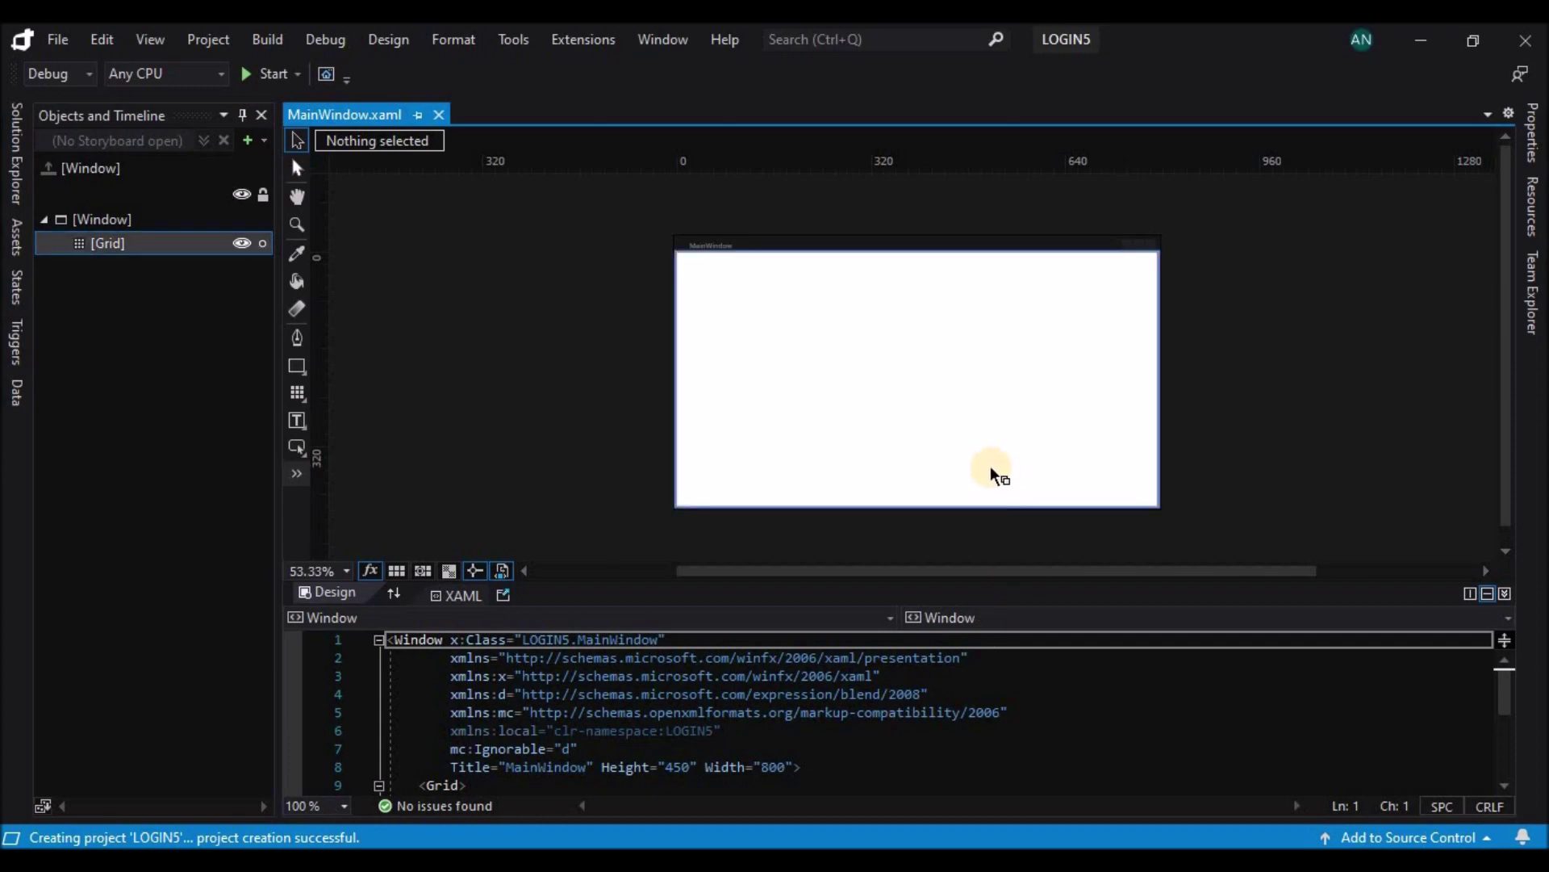
# - Enable AllowsTransparency on the main window and set its WindowStyle to None
pyautogui.click(933, 239)
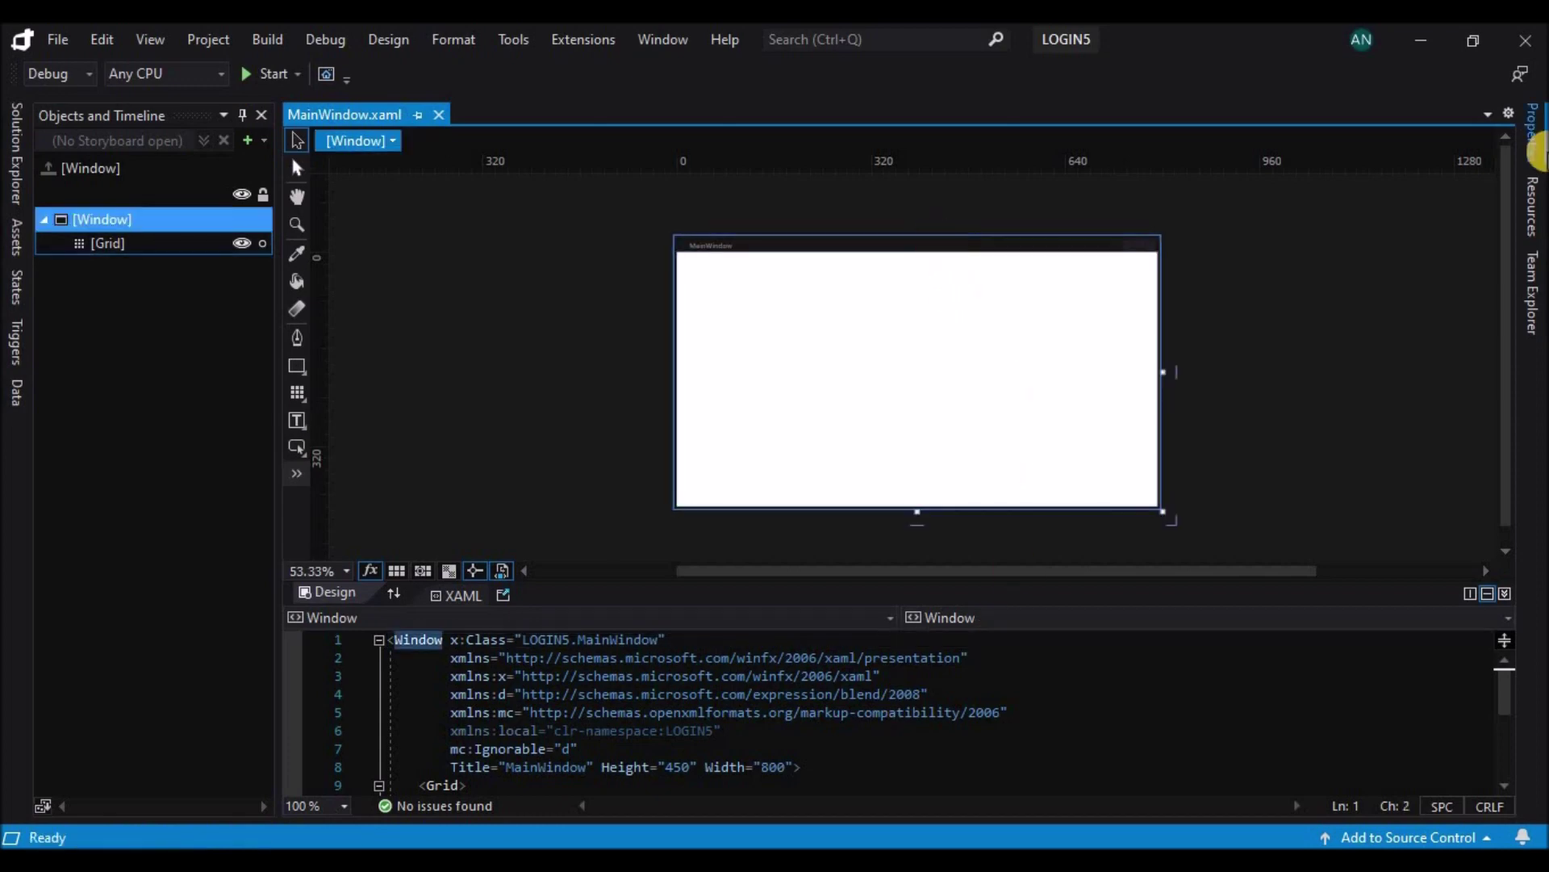
pyautogui.click(1532, 133)
pyautogui.scroll(-5, 1420, 671)
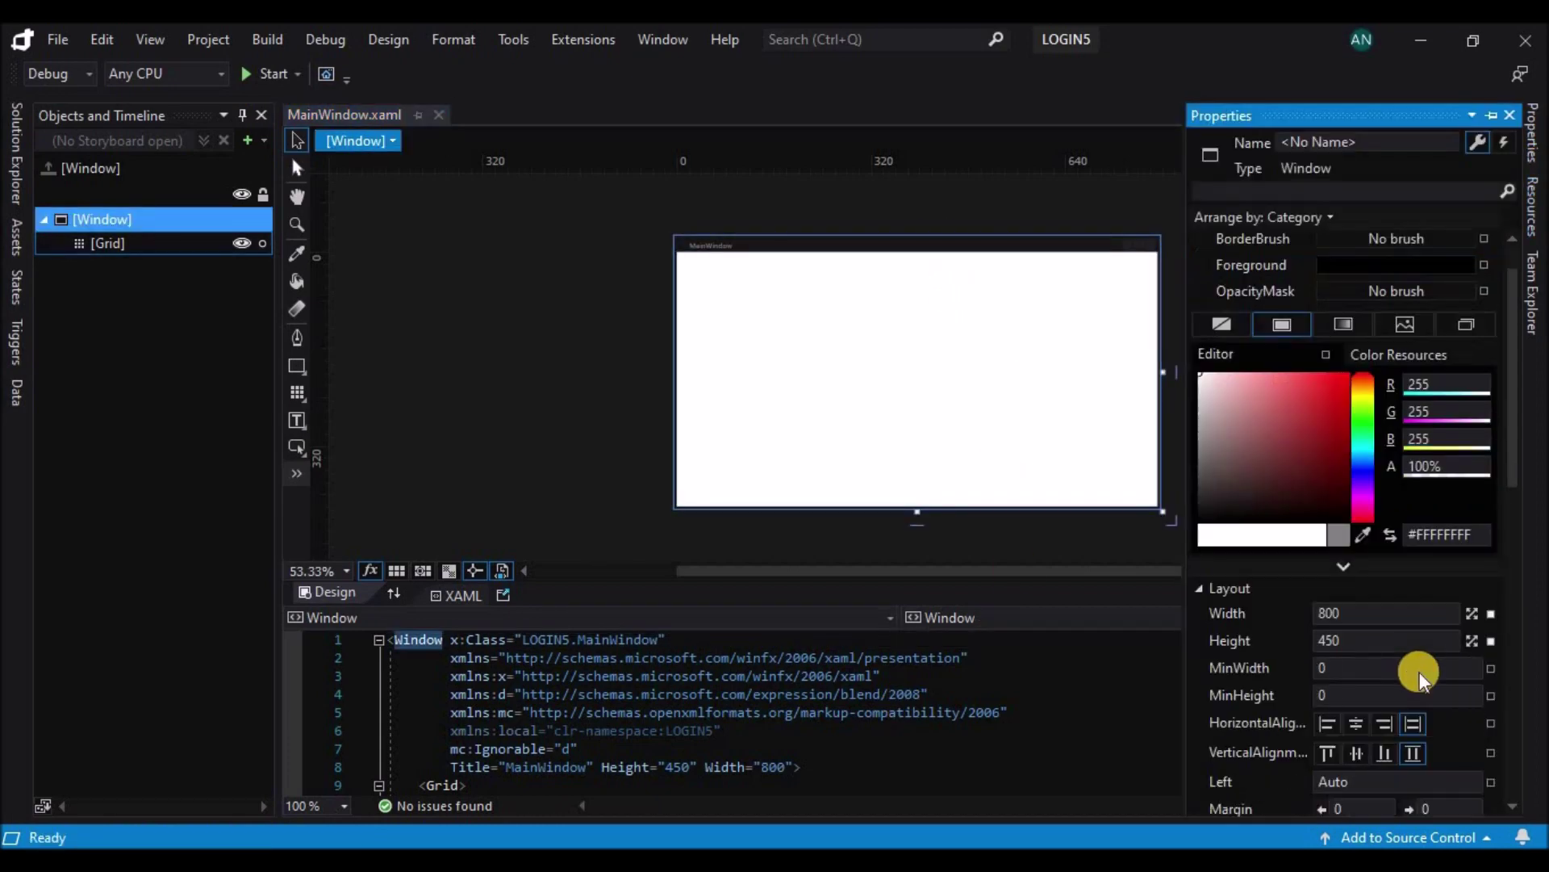
pyautogui.scroll(-4, 1412, 666)
pyautogui.click(1324, 637)
pyautogui.scroll(-4, 1388, 725)
pyautogui.click(1382, 662)
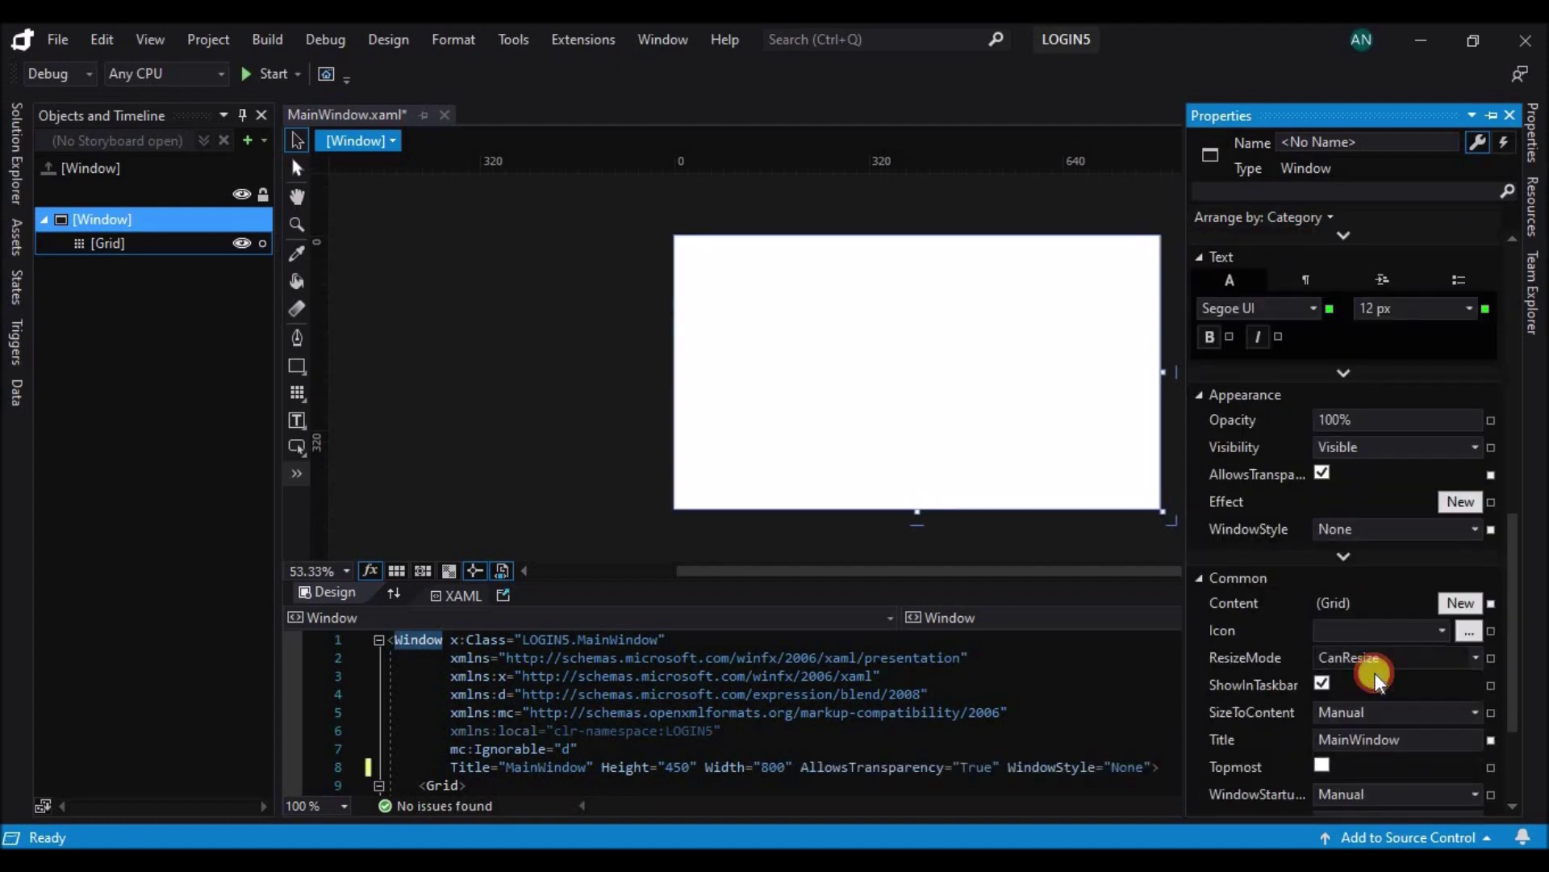
# - Set the window's ResizeMode to NoResize and its startup location to CenterScreen
pyautogui.click(1374, 675)
pyautogui.scroll(-1, 1375, 694)
pyautogui.click(1396, 739)
pyautogui.click(1367, 787)
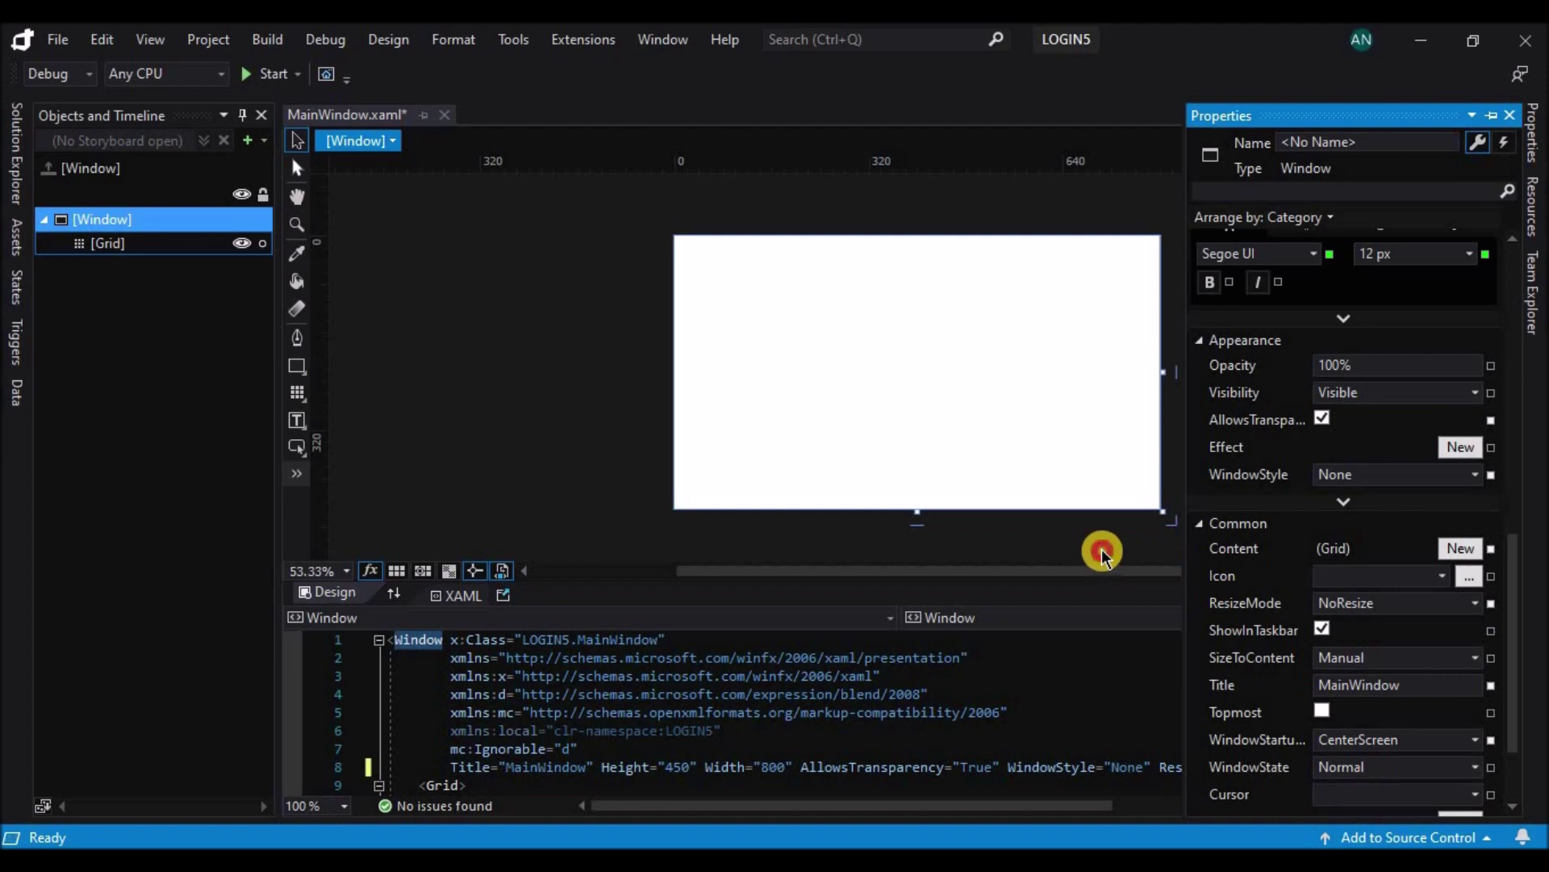
pyautogui.click(1102, 552)
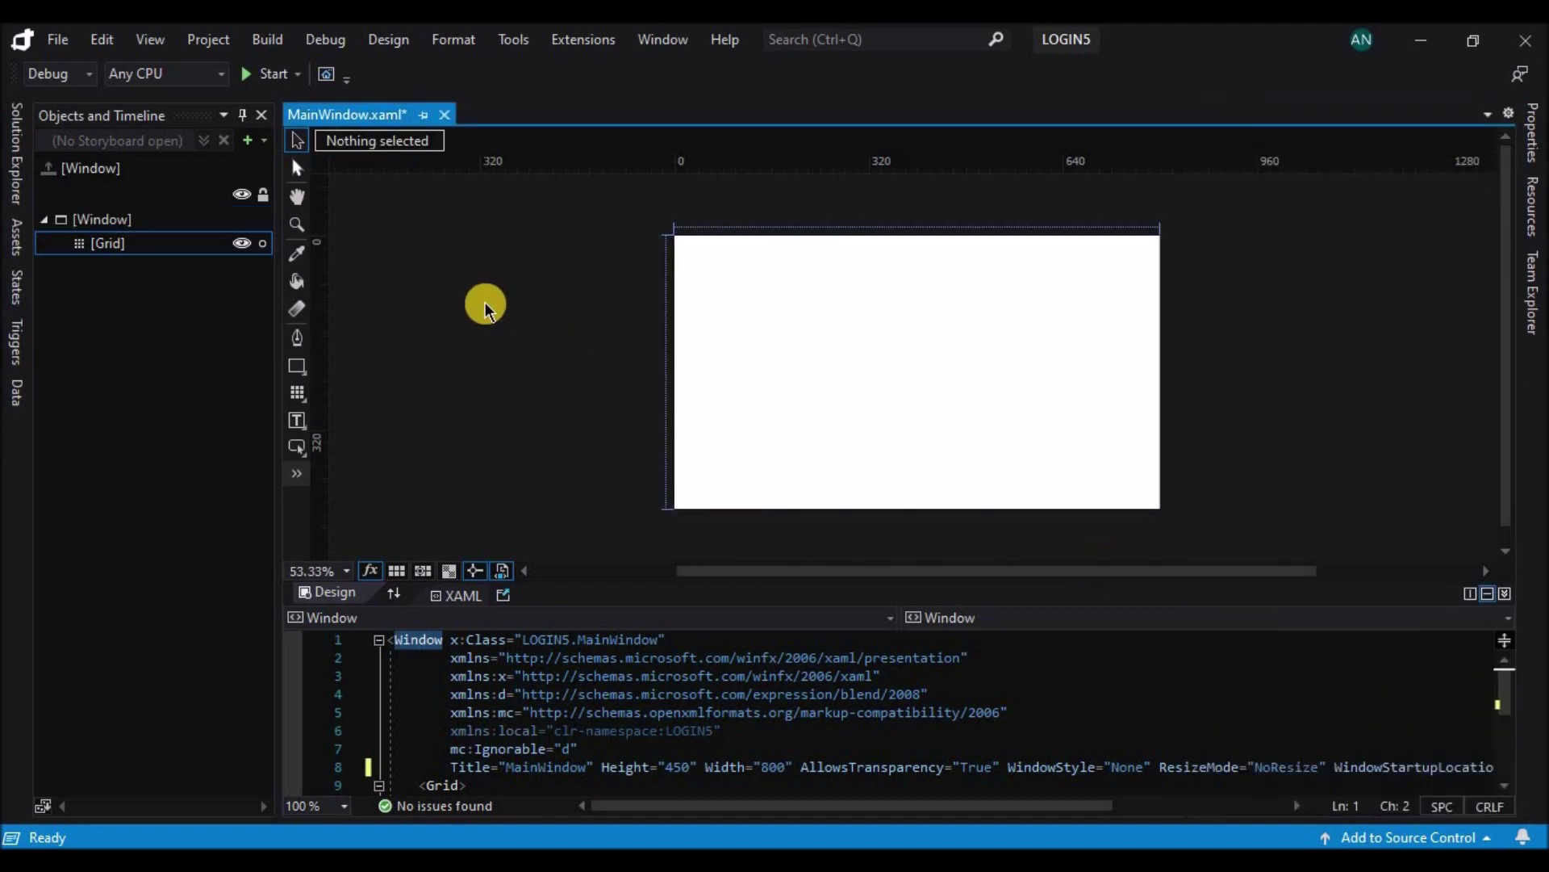
# - Set the window's background brush to the light grey colour #FFEAE8E8
pyautogui.click(768, 276)
pyautogui.click(1531, 133)
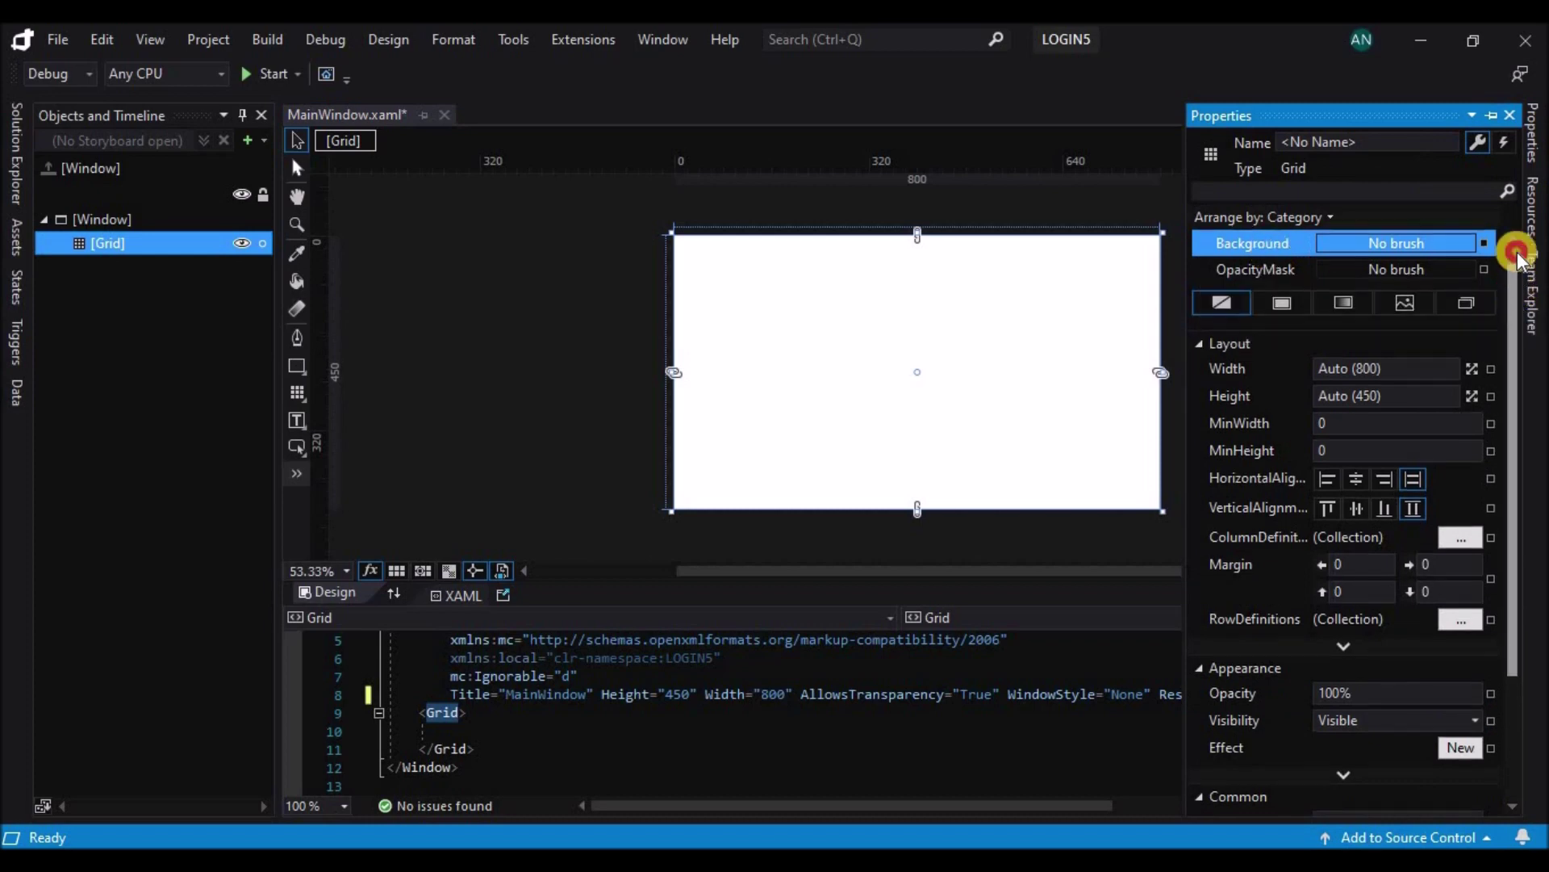
pyautogui.click(91, 219)
pyautogui.click(1530, 133)
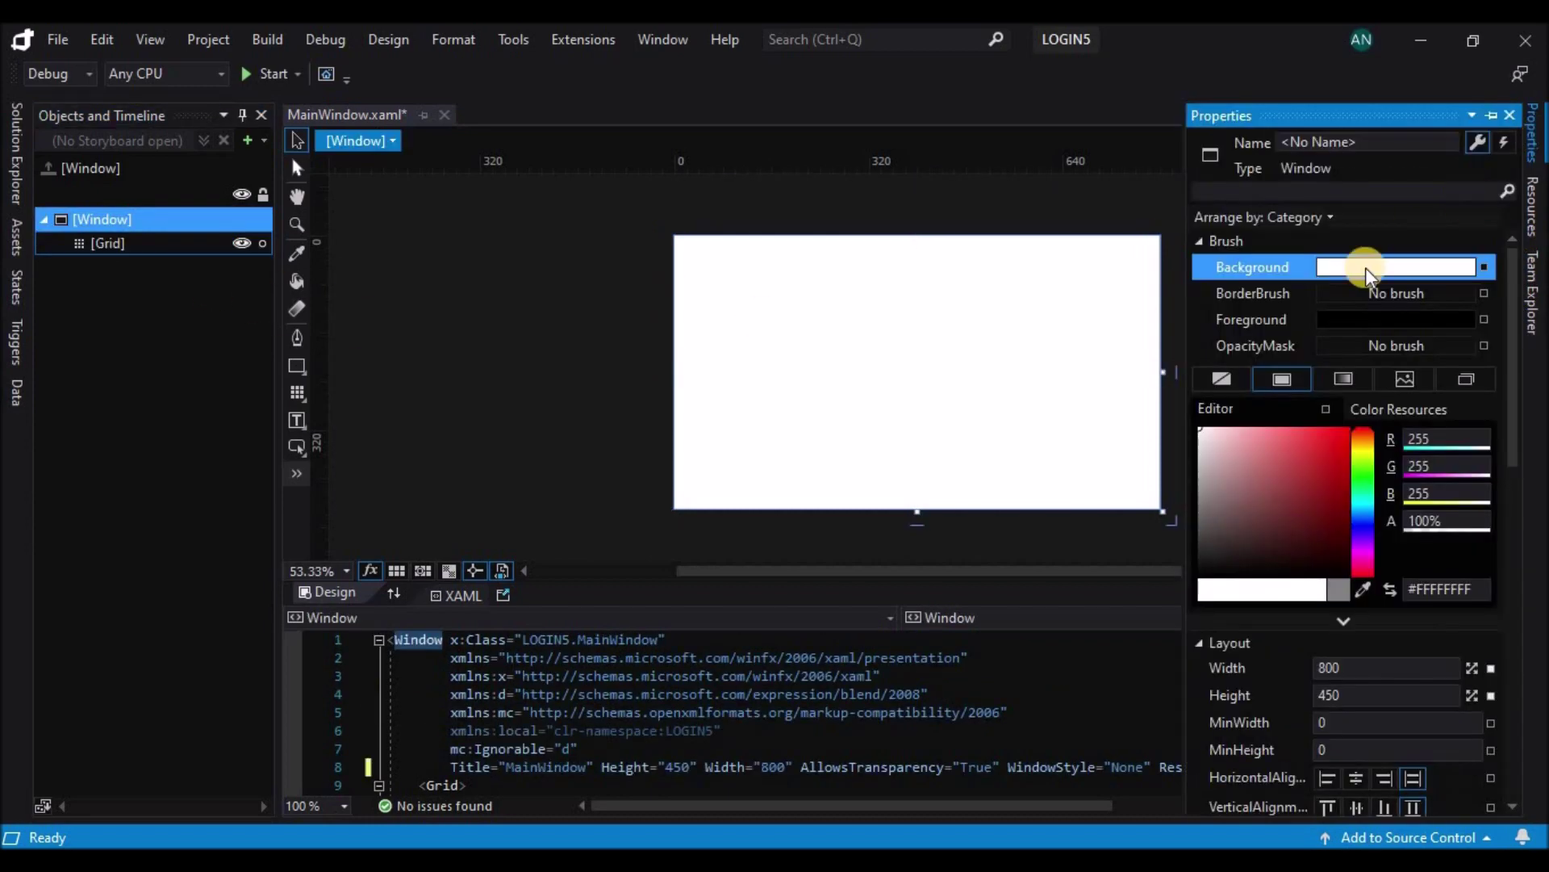
pyautogui.click(1200, 443)
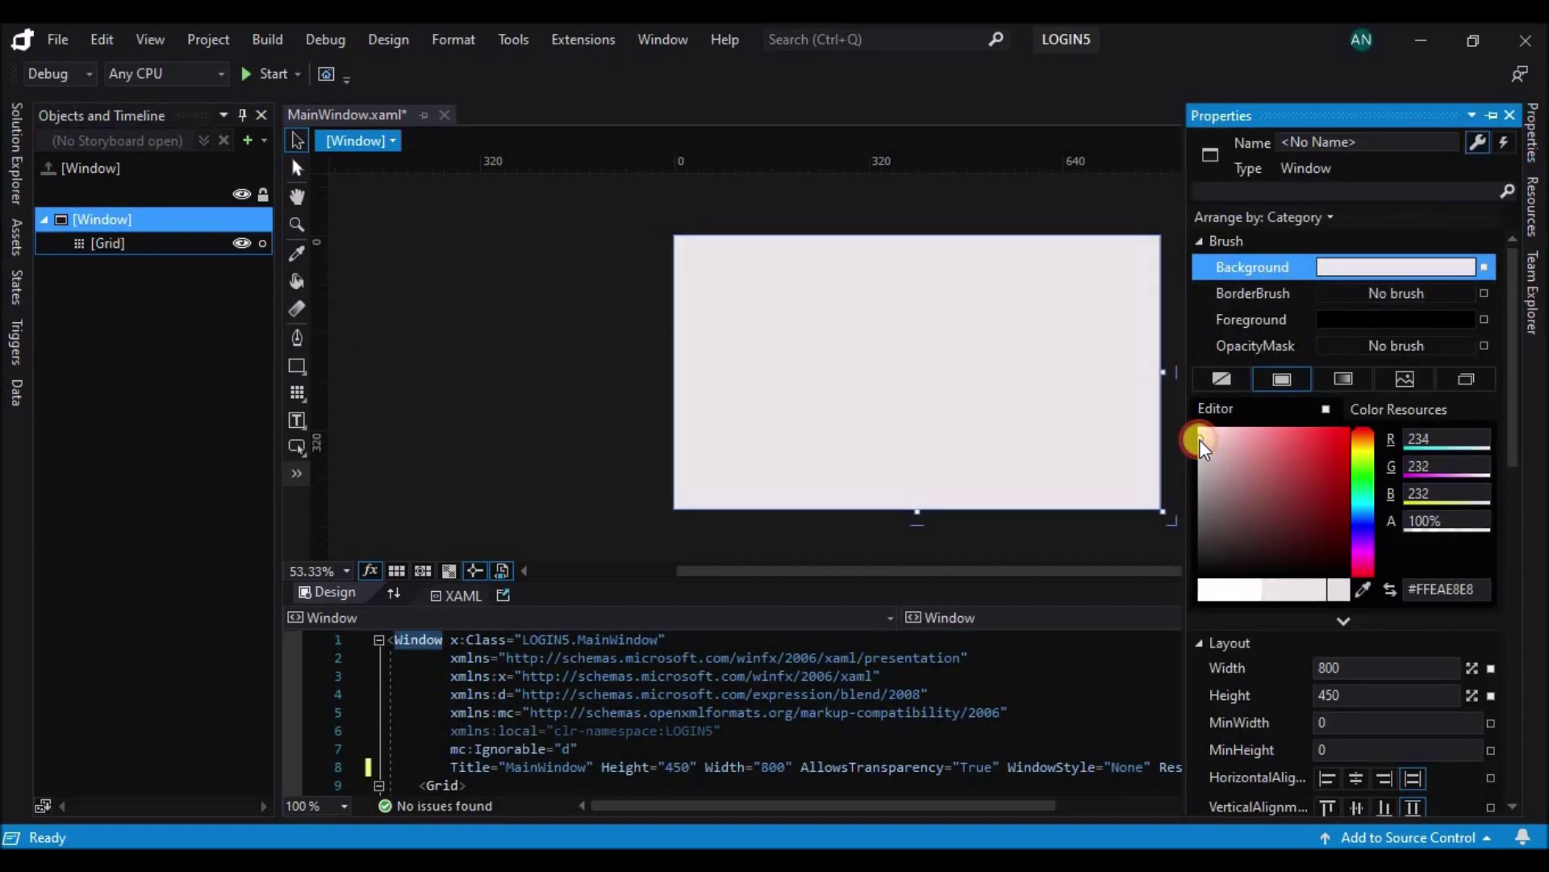
# - Draw a square about 252 by 252 near the window's centre, with its top edge about 138 below the window's top
pyautogui.click(1506, 594)
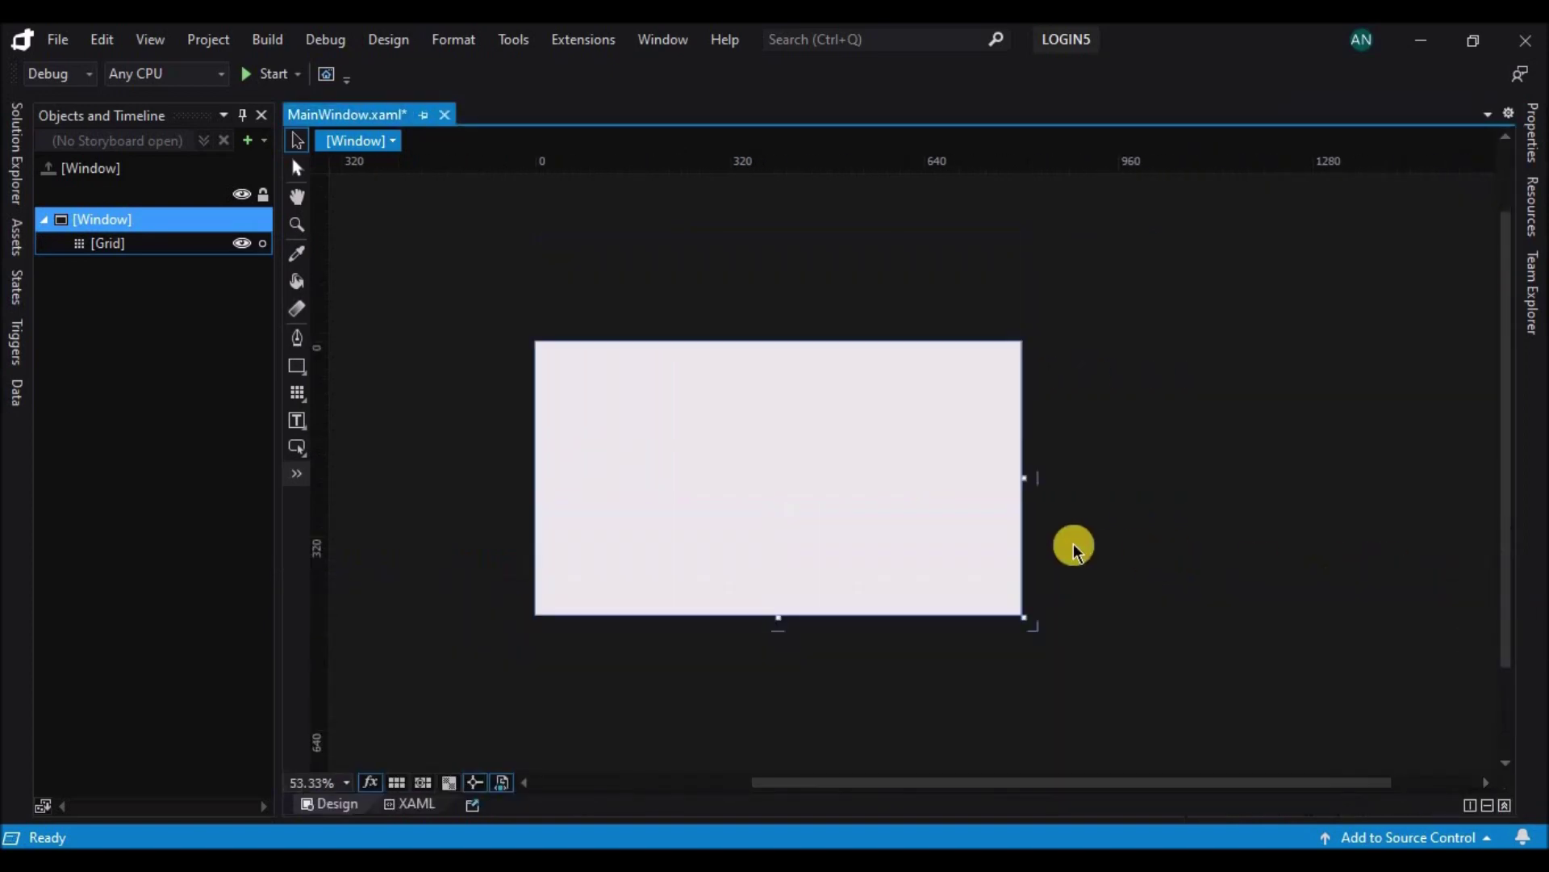
pyautogui.scroll(3, 1073, 544)
pyautogui.moveTo(1049, 785); pyautogui.dragTo(846, 781)
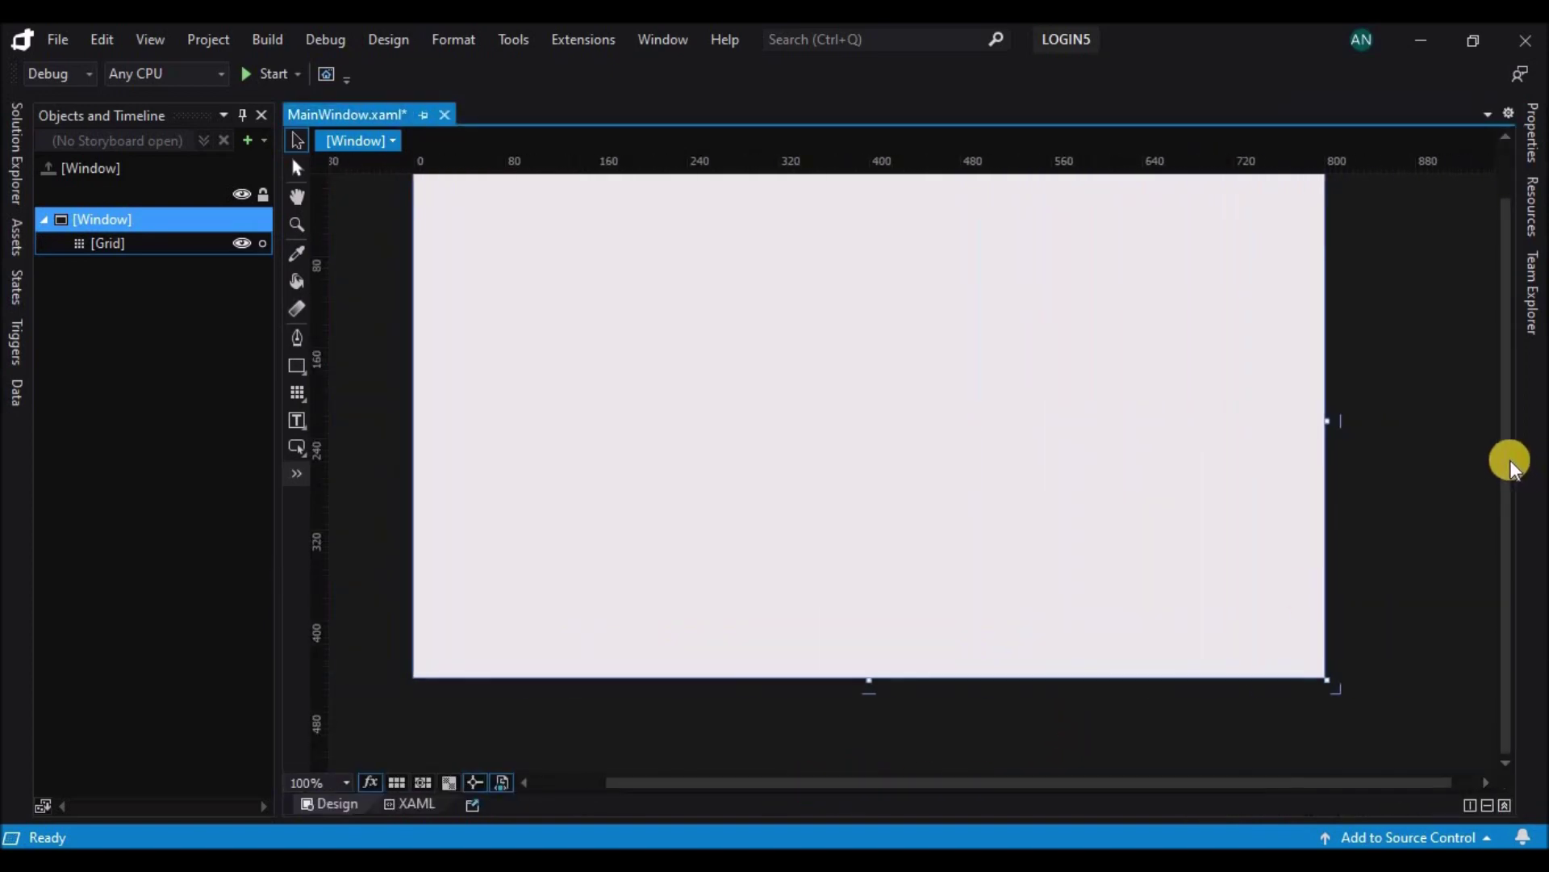
pyautogui.moveTo(1512, 468); pyautogui.dragTo(1507, 422)
pyautogui.click(300, 368)
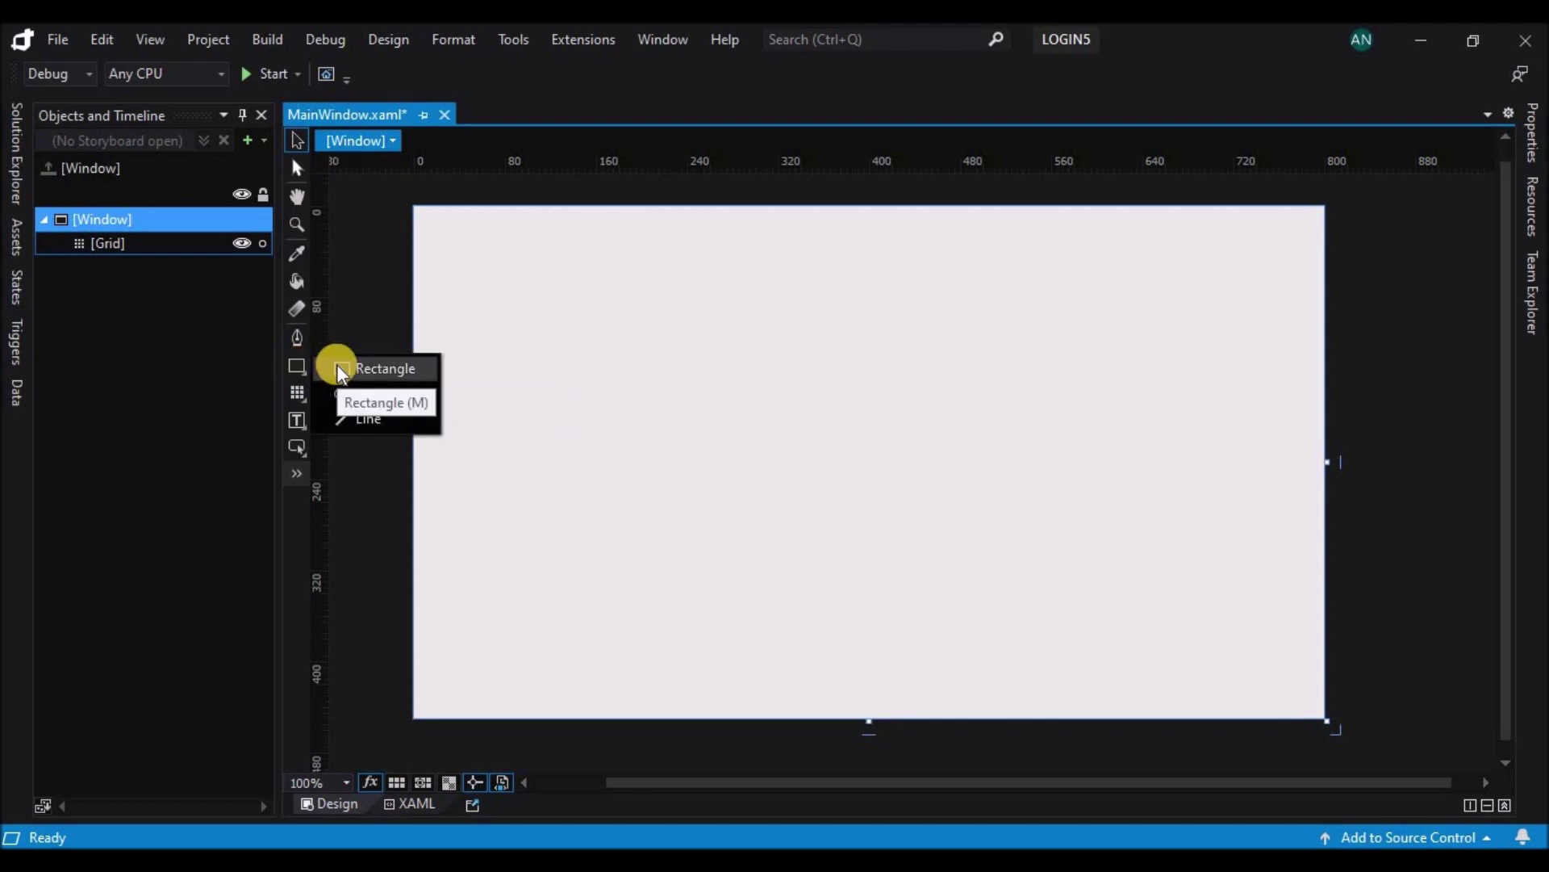
pyautogui.click(342, 370)
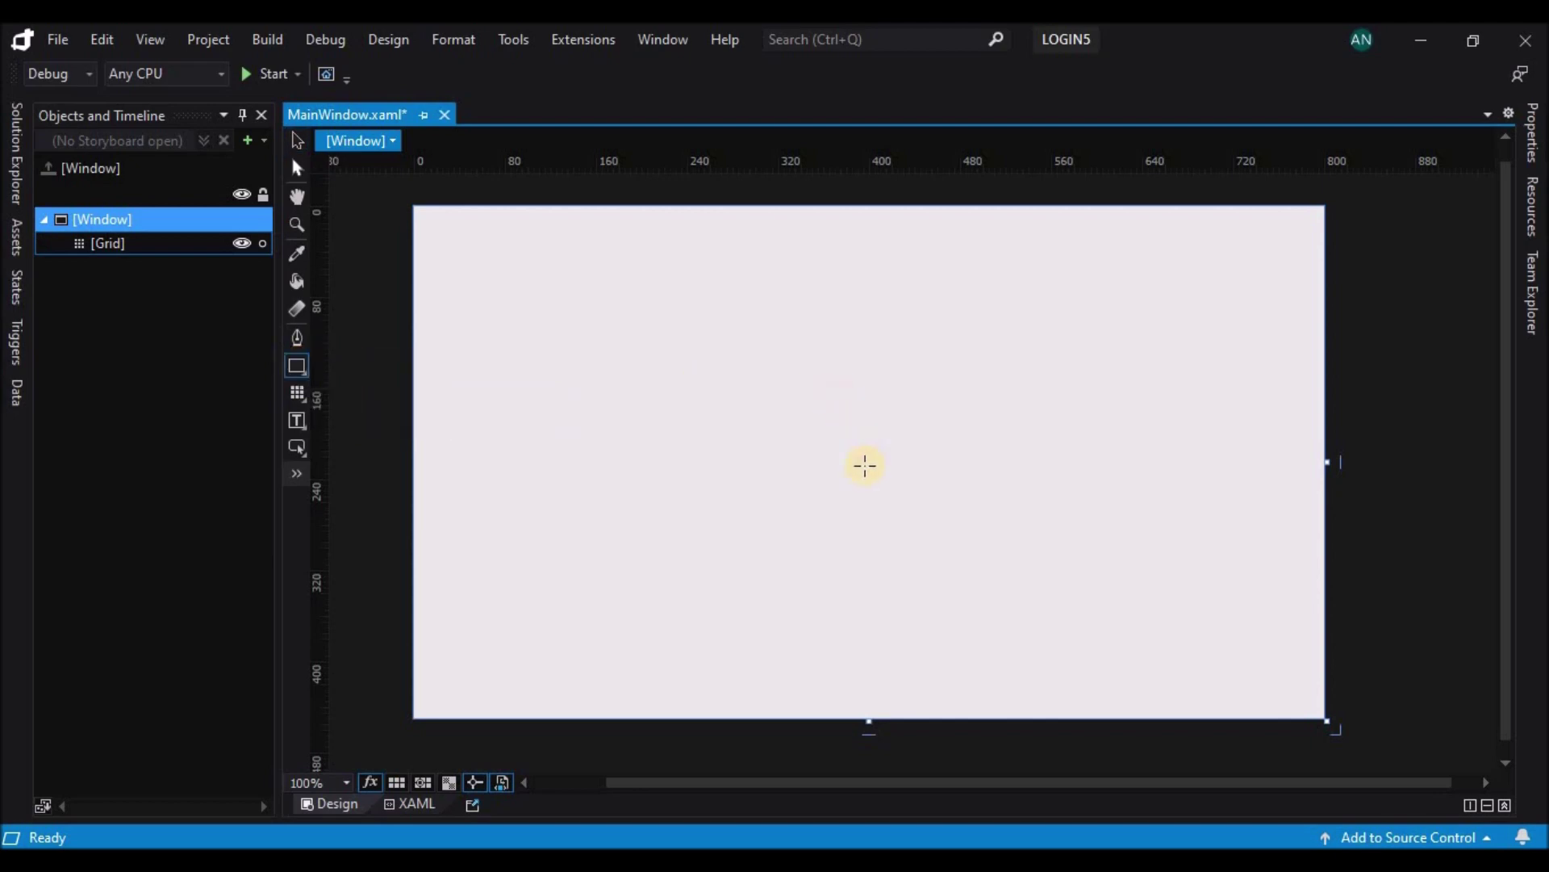
pyautogui.moveTo(864, 451); pyautogui.dragTo(1009, 517)
pyautogui.moveTo(922, 494); pyautogui.dragTo(924, 555)
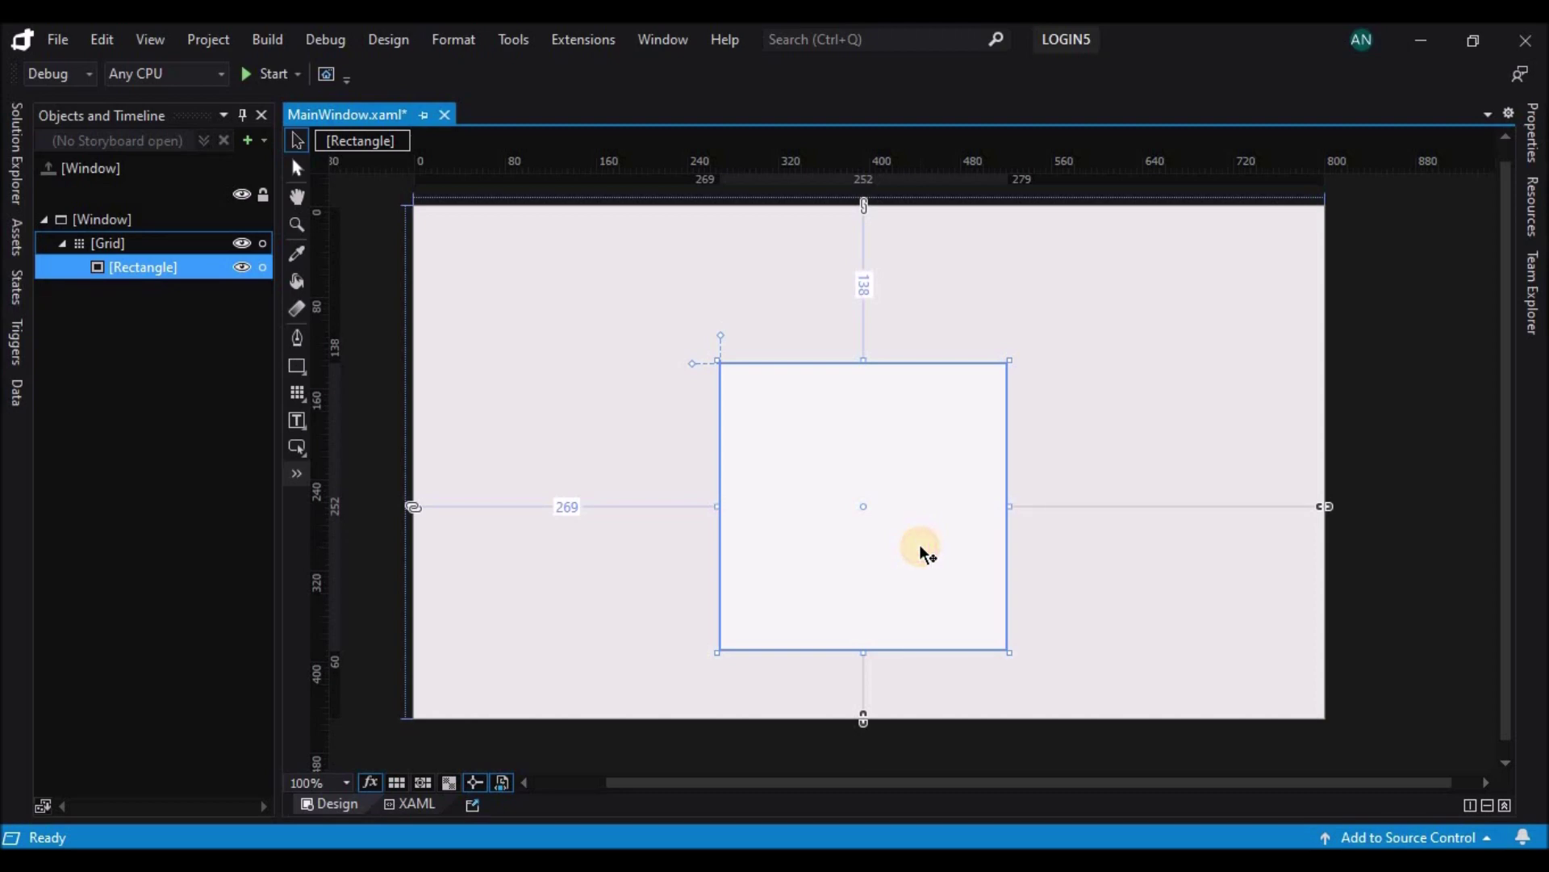
# - Slightly round all four corners of the square in the middle of the window
pyautogui.click(1114, 474)
pyautogui.click(885, 477)
pyautogui.click(726, 338)
pyautogui.click(726, 364)
pyautogui.moveTo(723, 332); pyautogui.dragTo(736, 339)
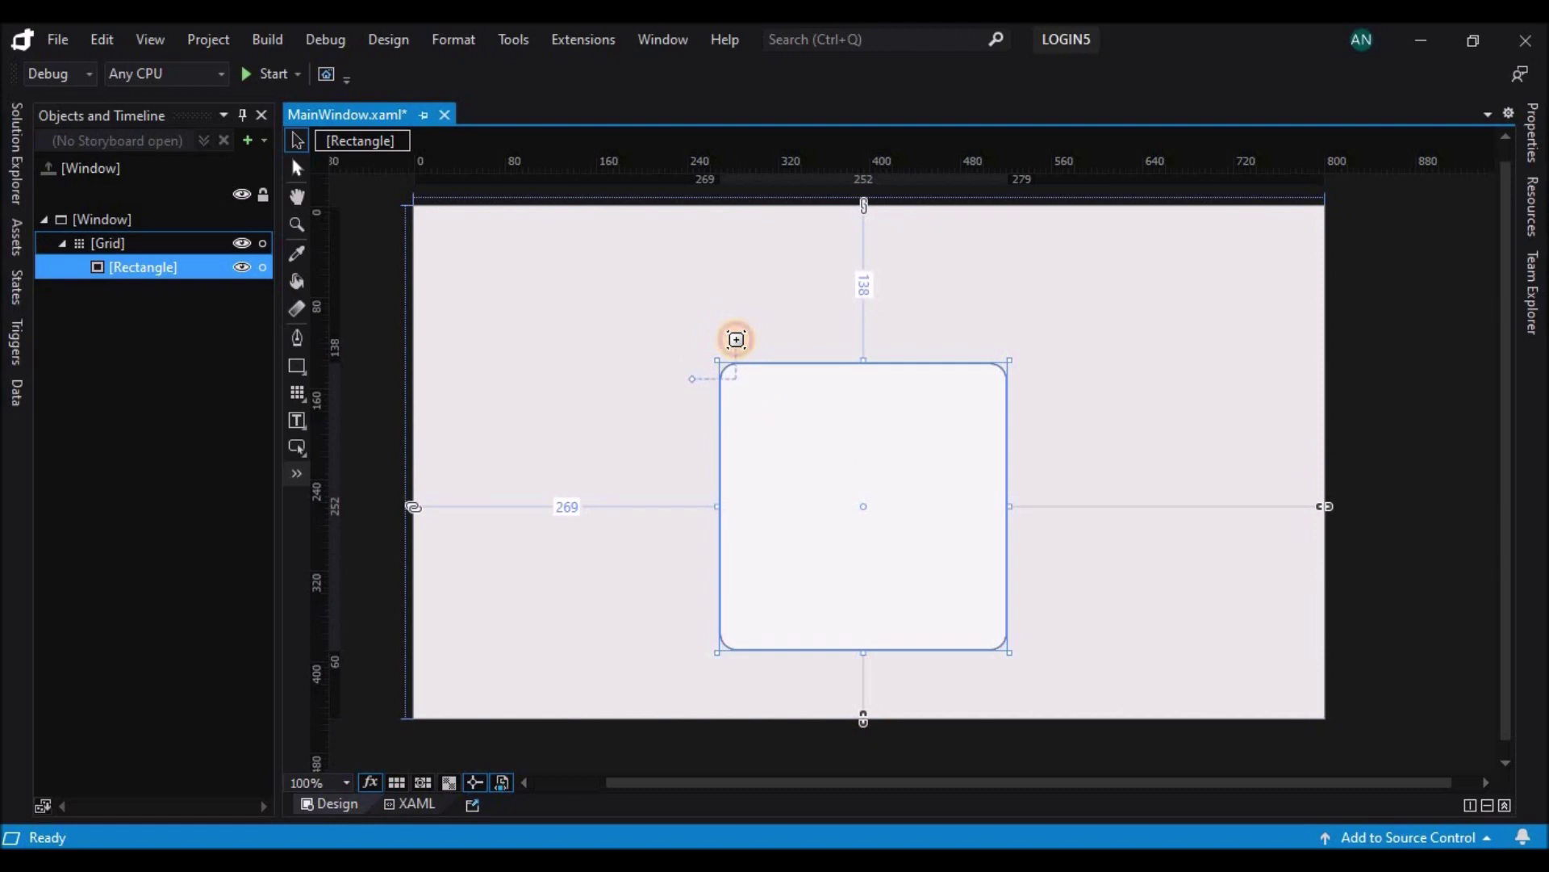
pyautogui.click(1003, 405)
pyautogui.click(1003, 405)
# - Change the rounded square's stroke to a radial gradient brush running from black to white
pyautogui.click(1532, 133)
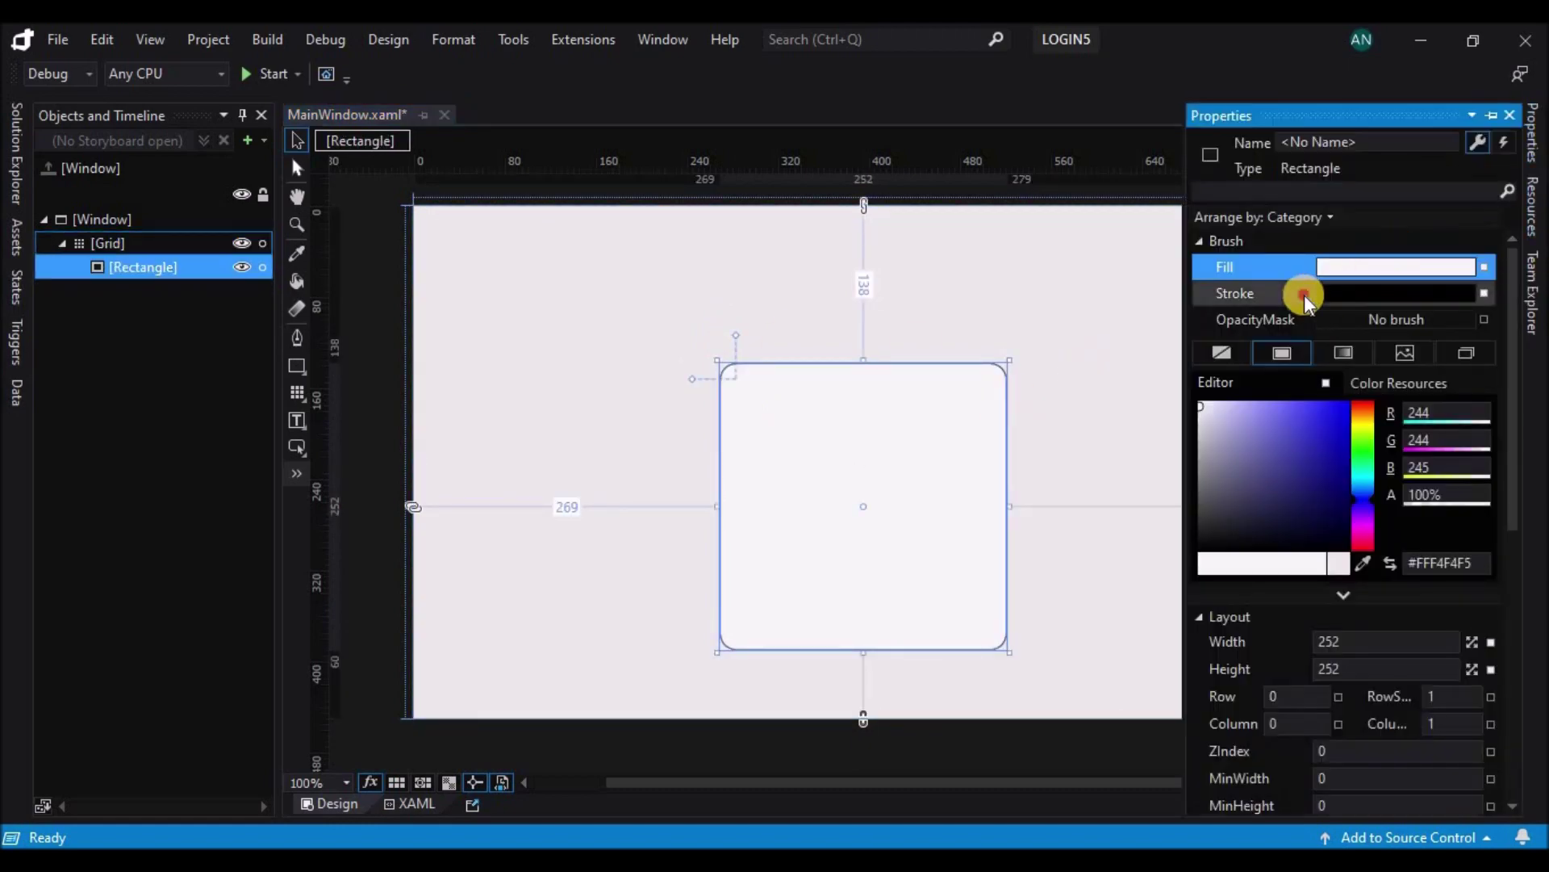
pyautogui.click(1305, 294)
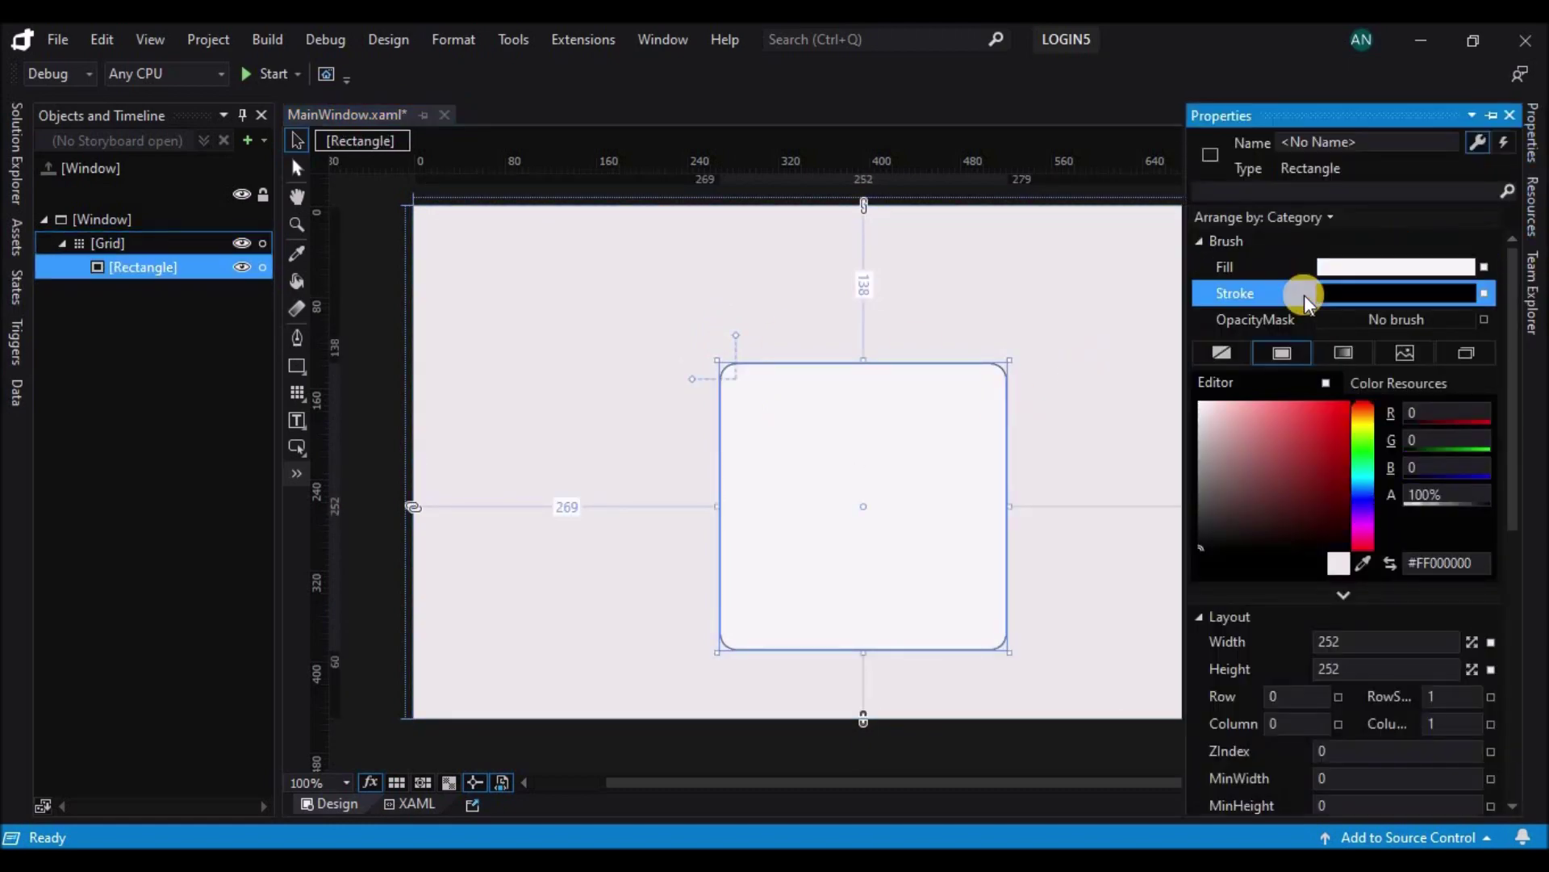
pyautogui.click(1339, 355)
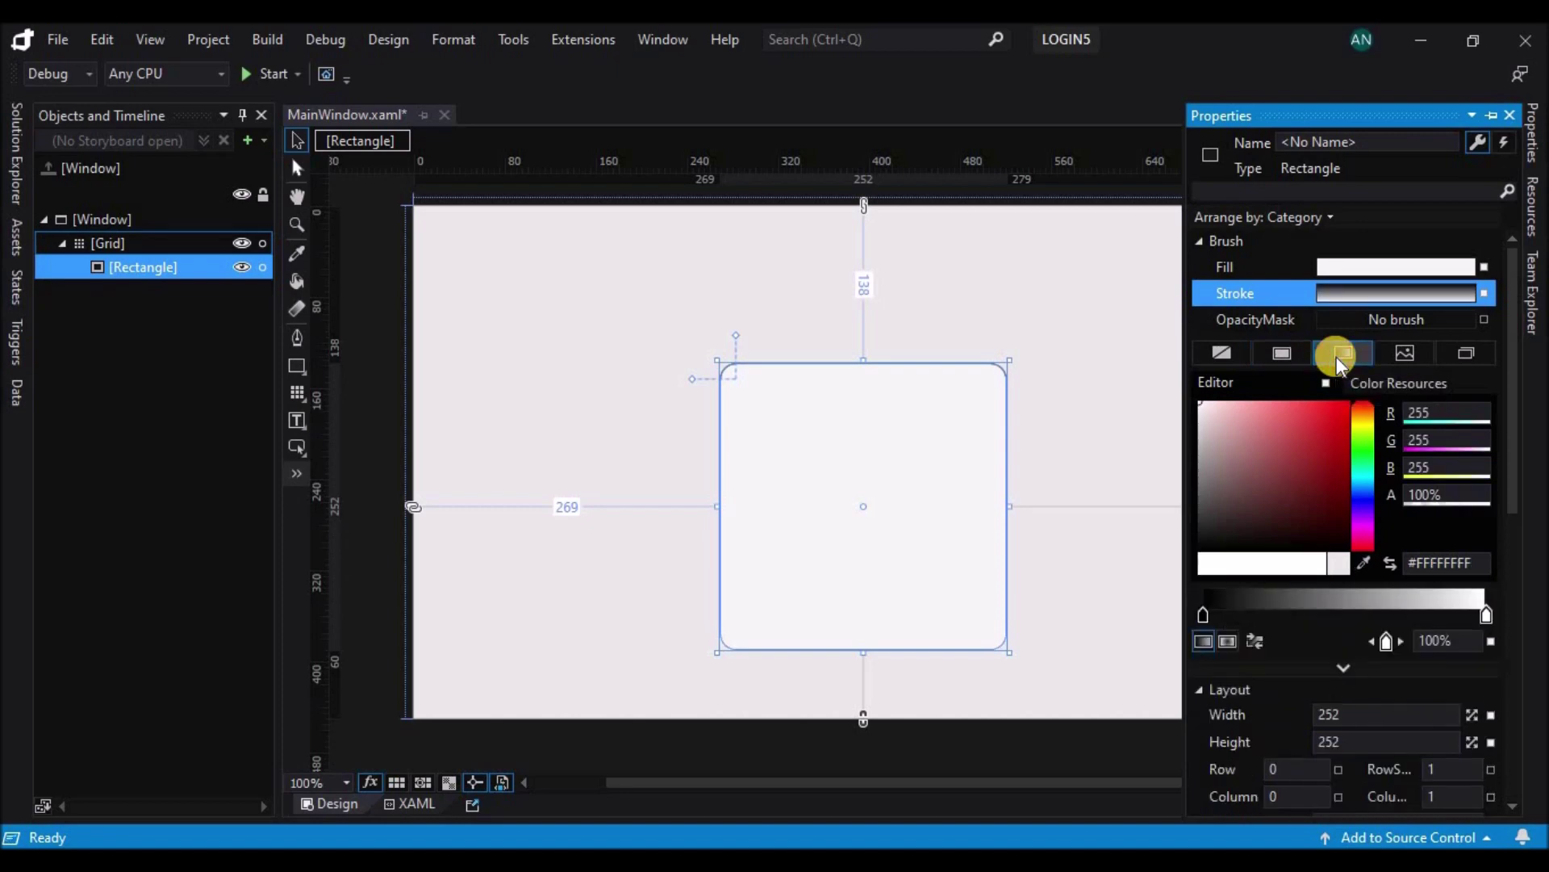
pyautogui.click(1227, 641)
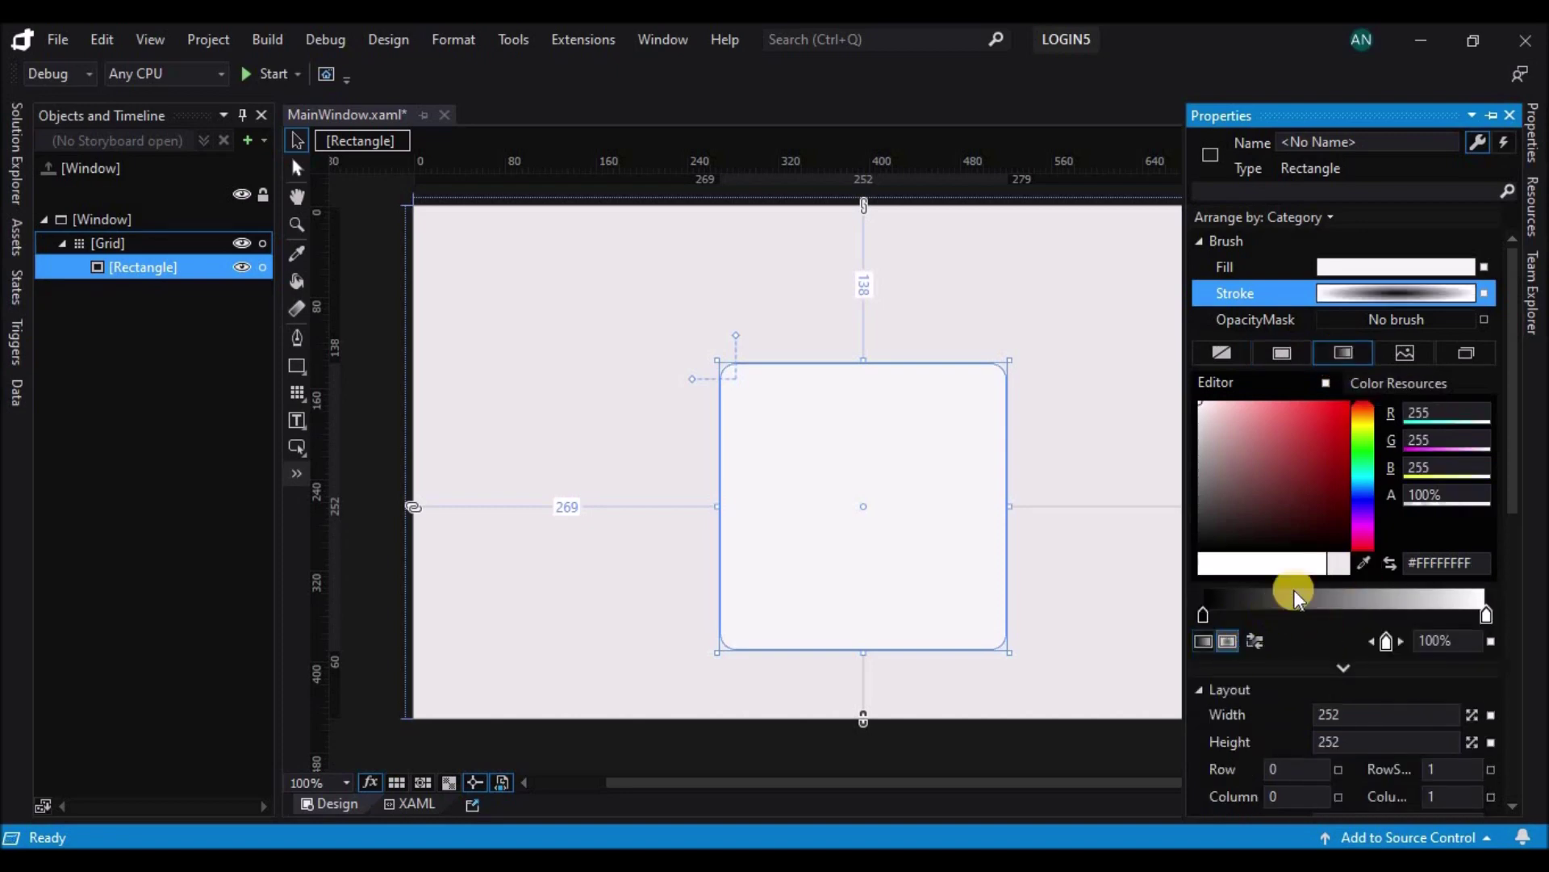
pyautogui.click(1049, 472)
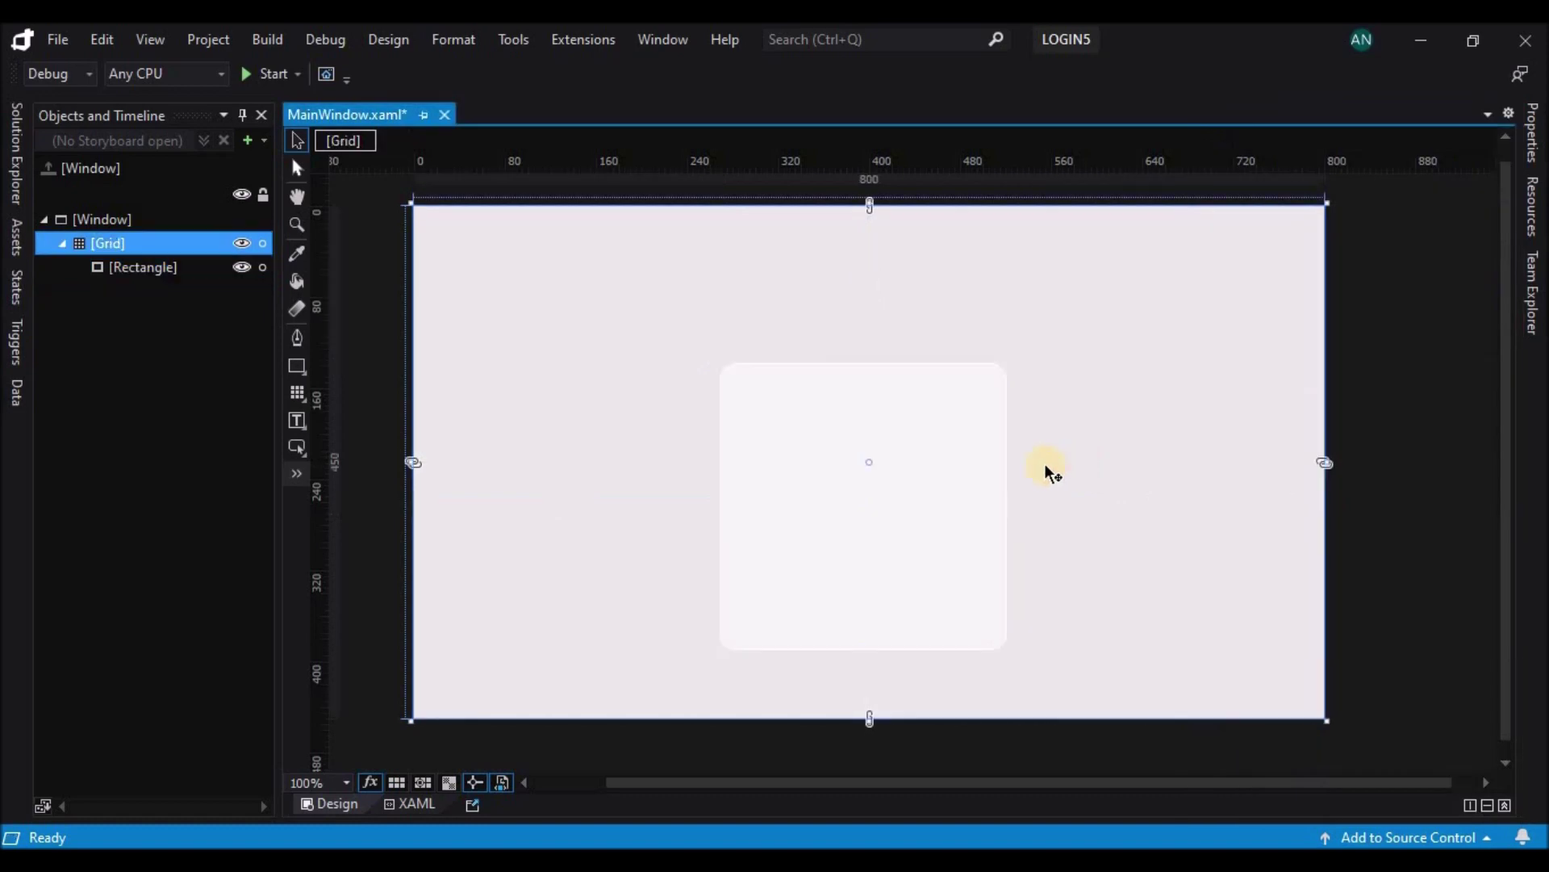
pyautogui.click(997, 470)
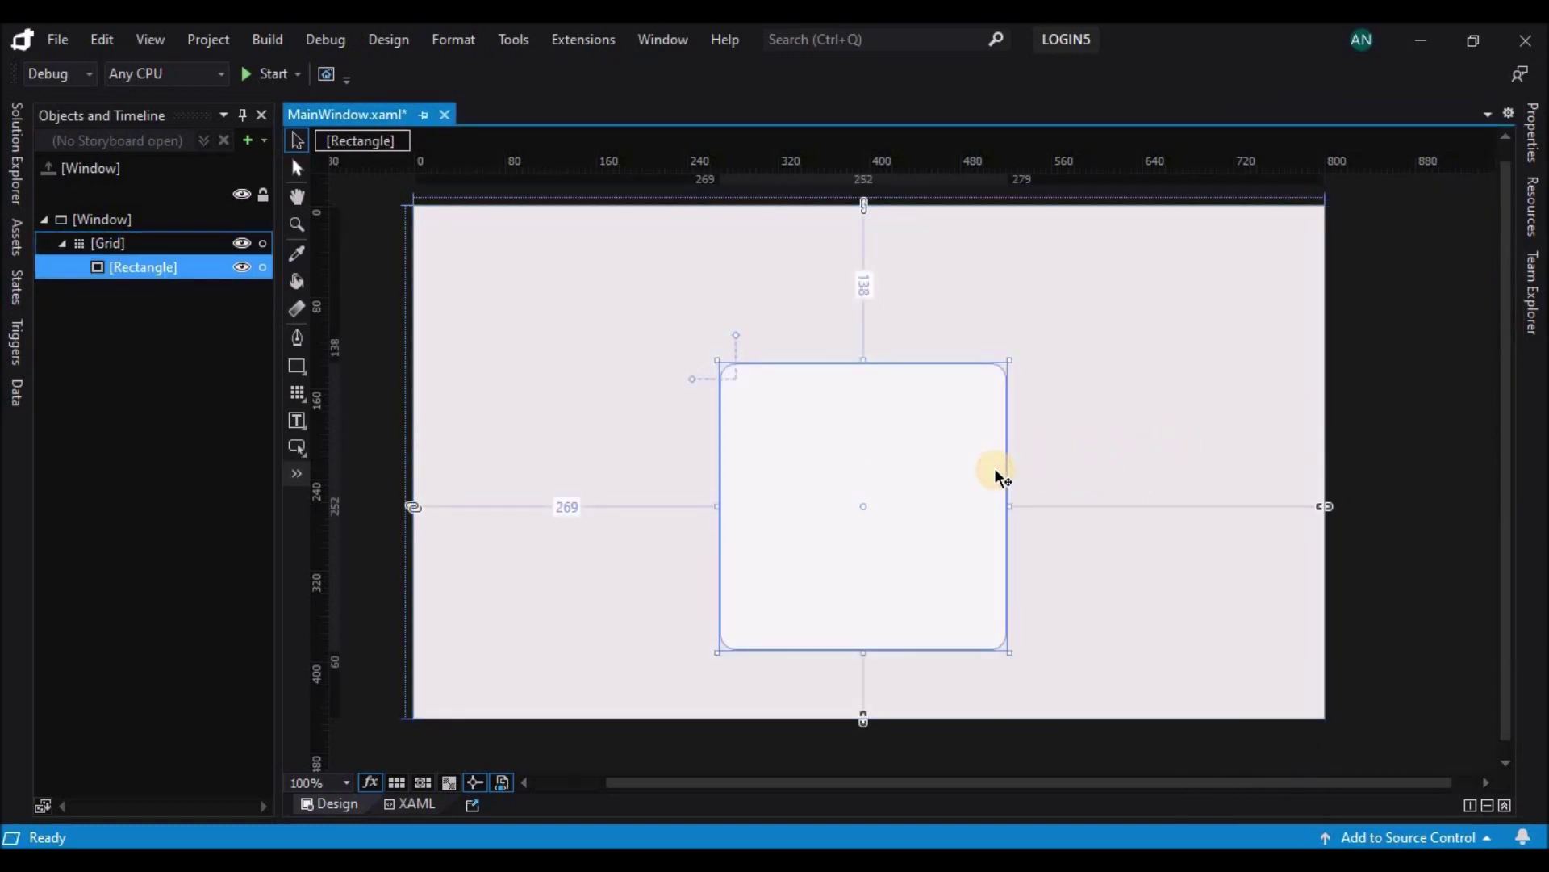
pyautogui.click(1179, 396)
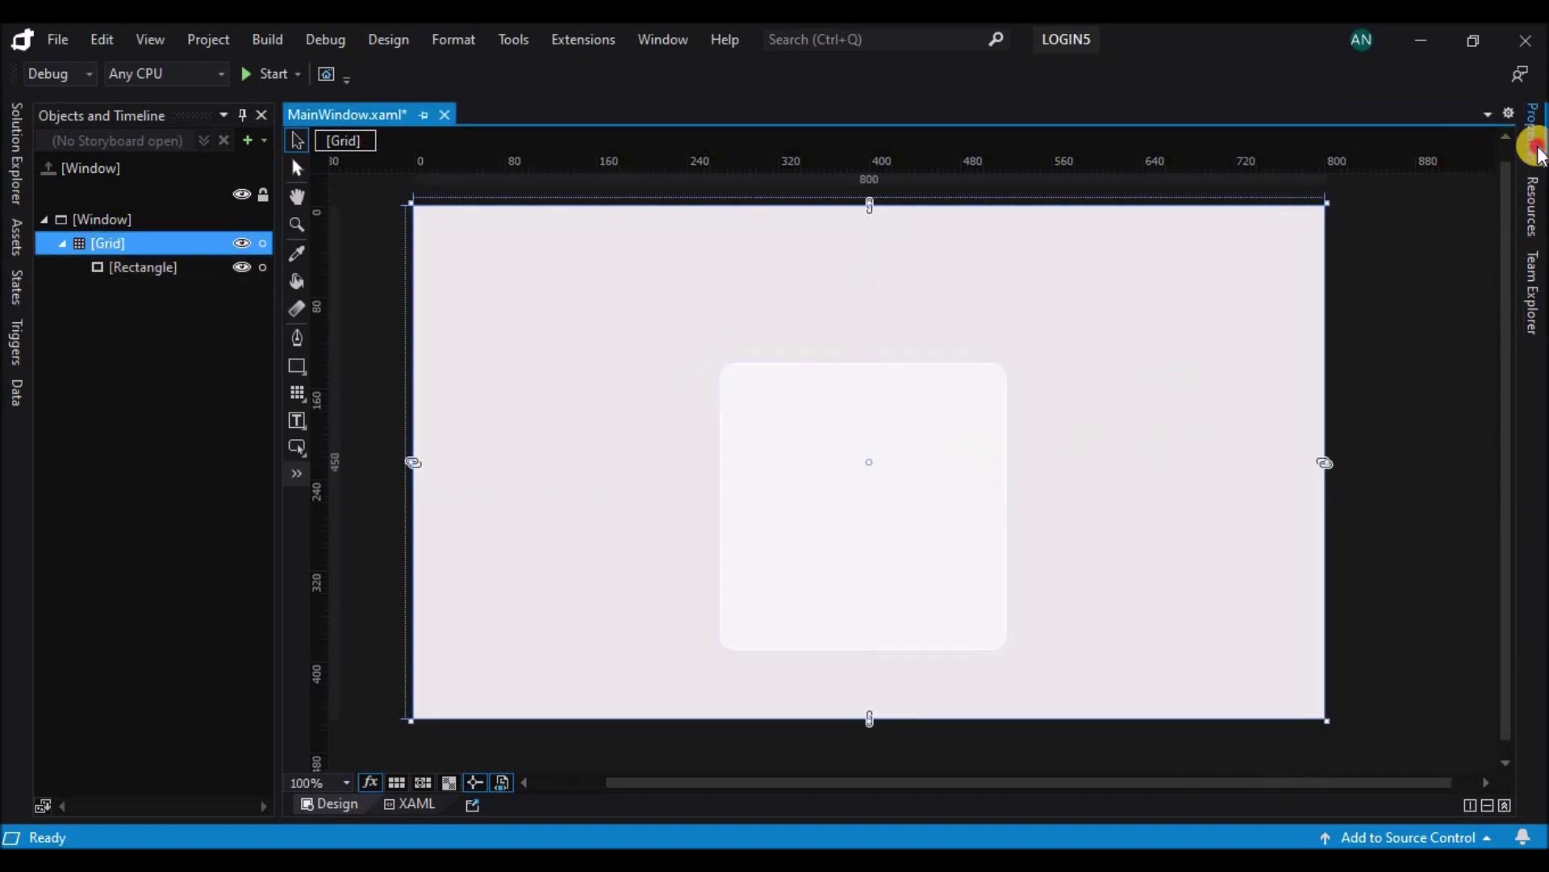
# - Set the rounded square's fill to solid white
pyautogui.click(1531, 141)
pyautogui.click(936, 425)
pyautogui.click(1531, 141)
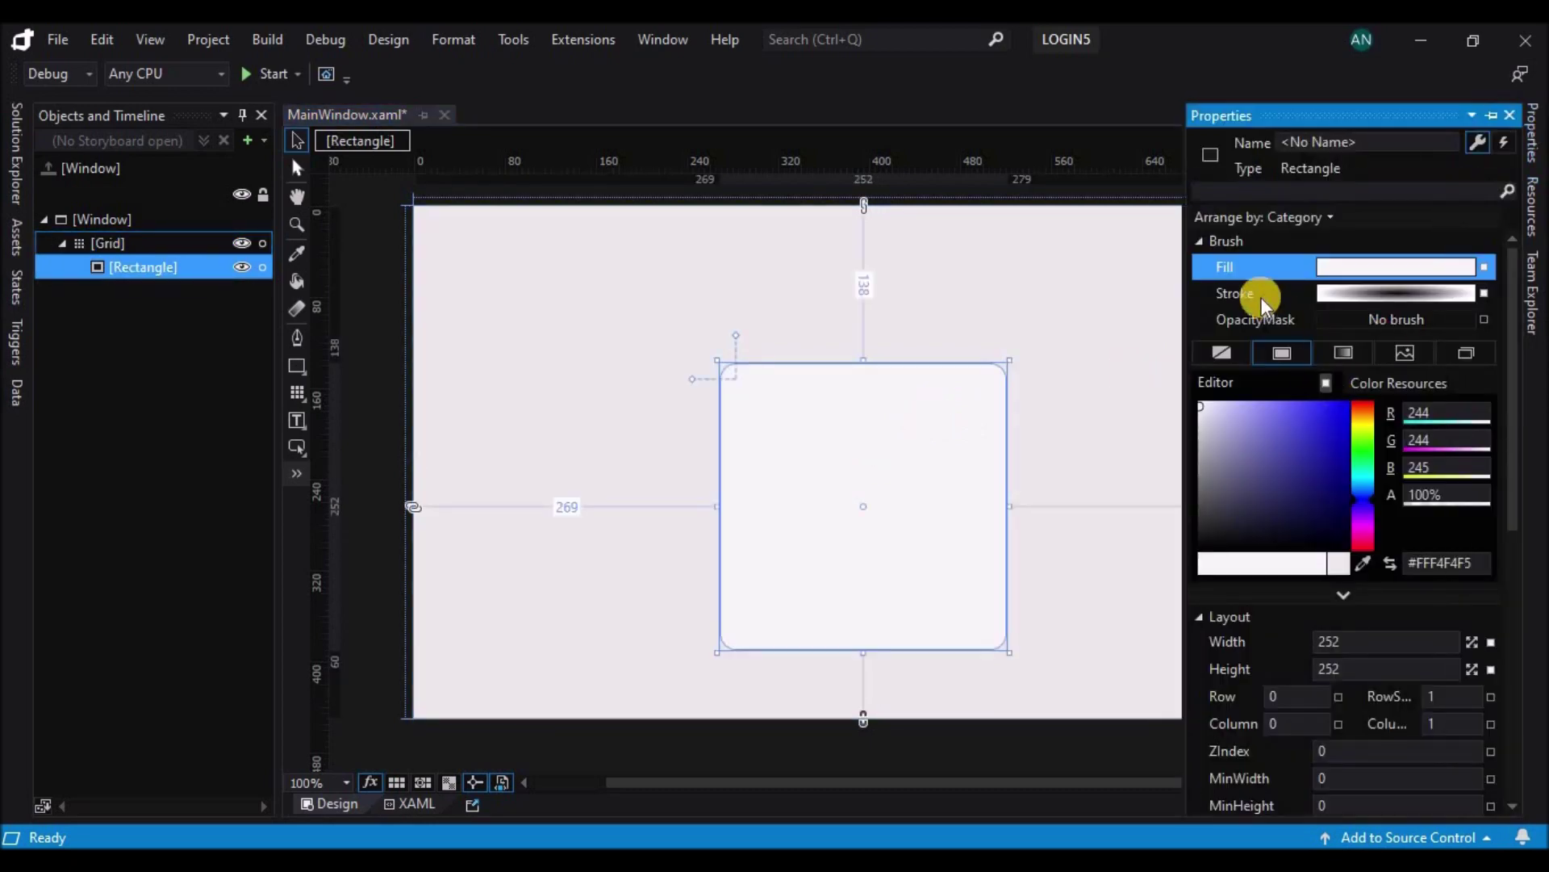
pyautogui.click(1222, 353)
pyautogui.click(1282, 353)
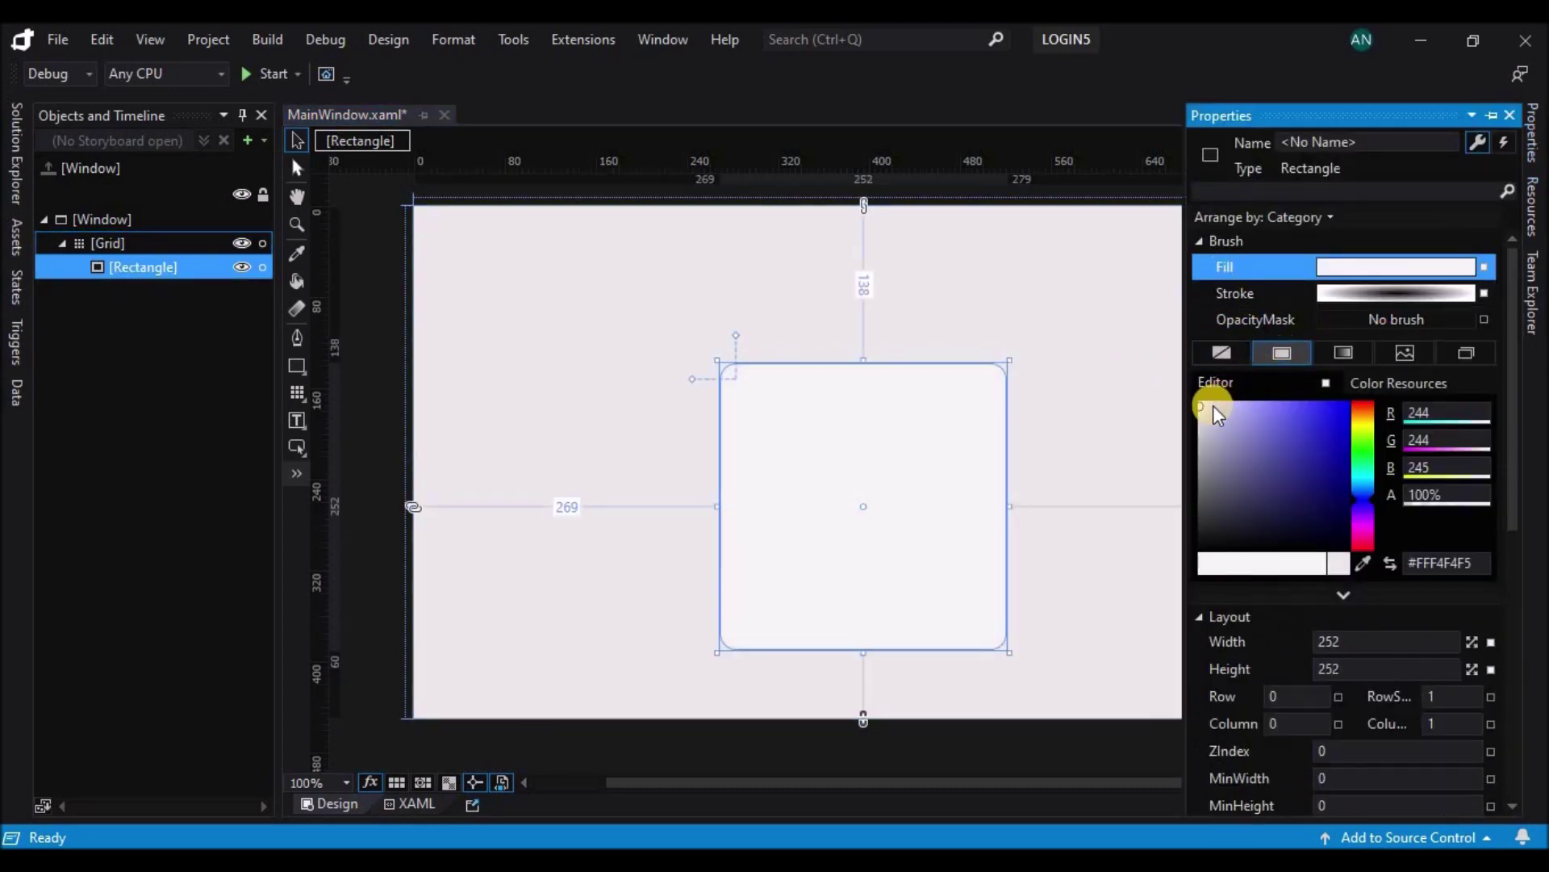
pyautogui.click(1201, 409)
pyautogui.click(1099, 390)
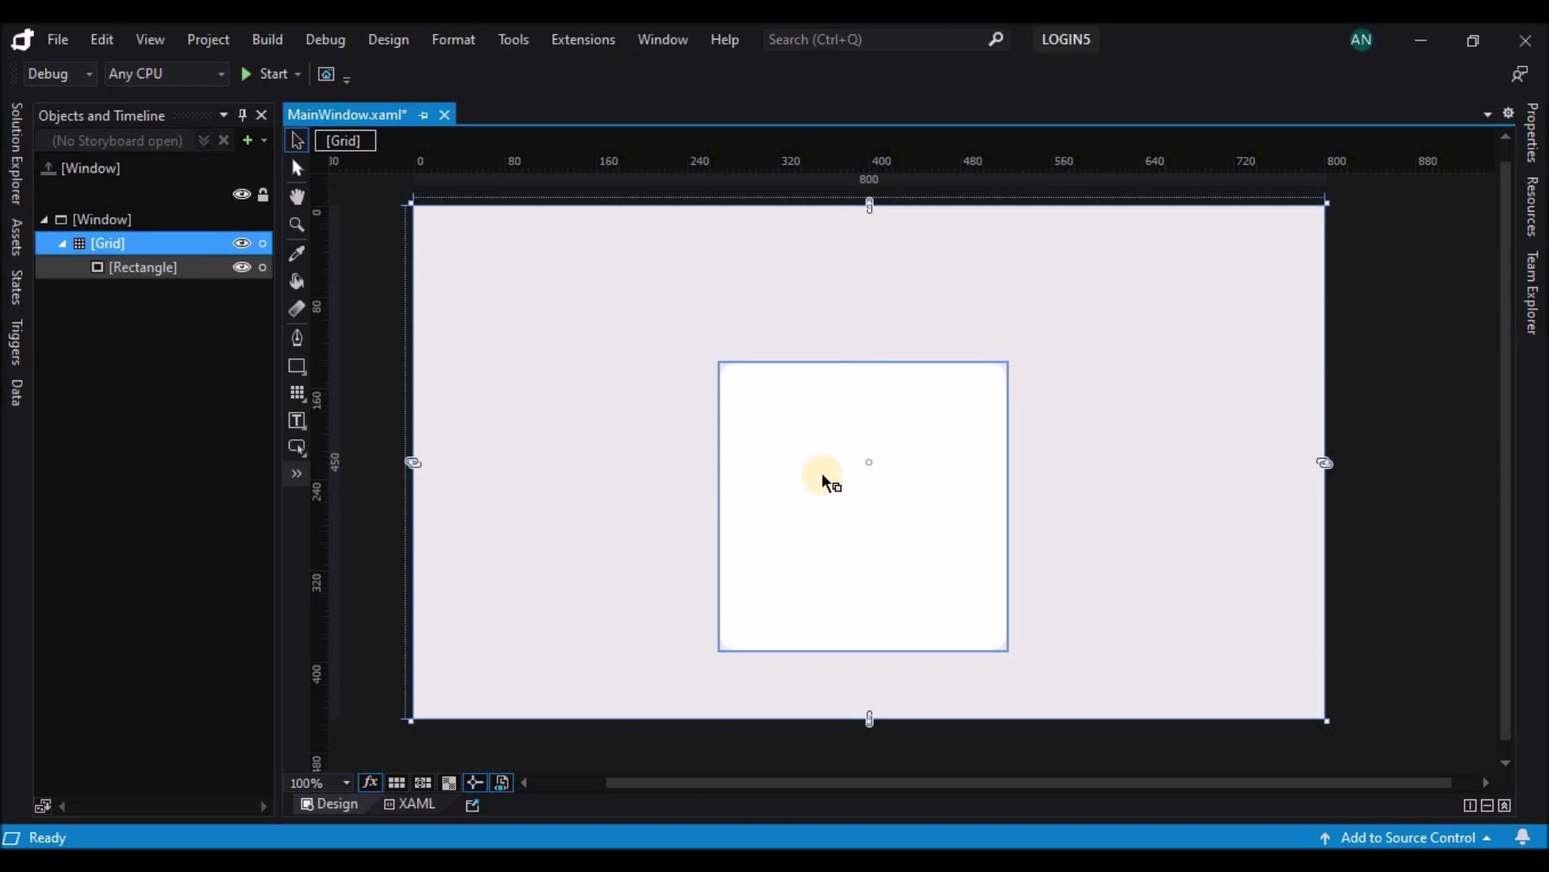
# - Add a text block about 252 by 22 directly above the white square with the text "Welcome to Dribble !"
pyautogui.rightClick(297, 420)
pyautogui.click(353, 447)
pyautogui.moveTo(723, 357); pyautogui.dragTo(1003, 333)
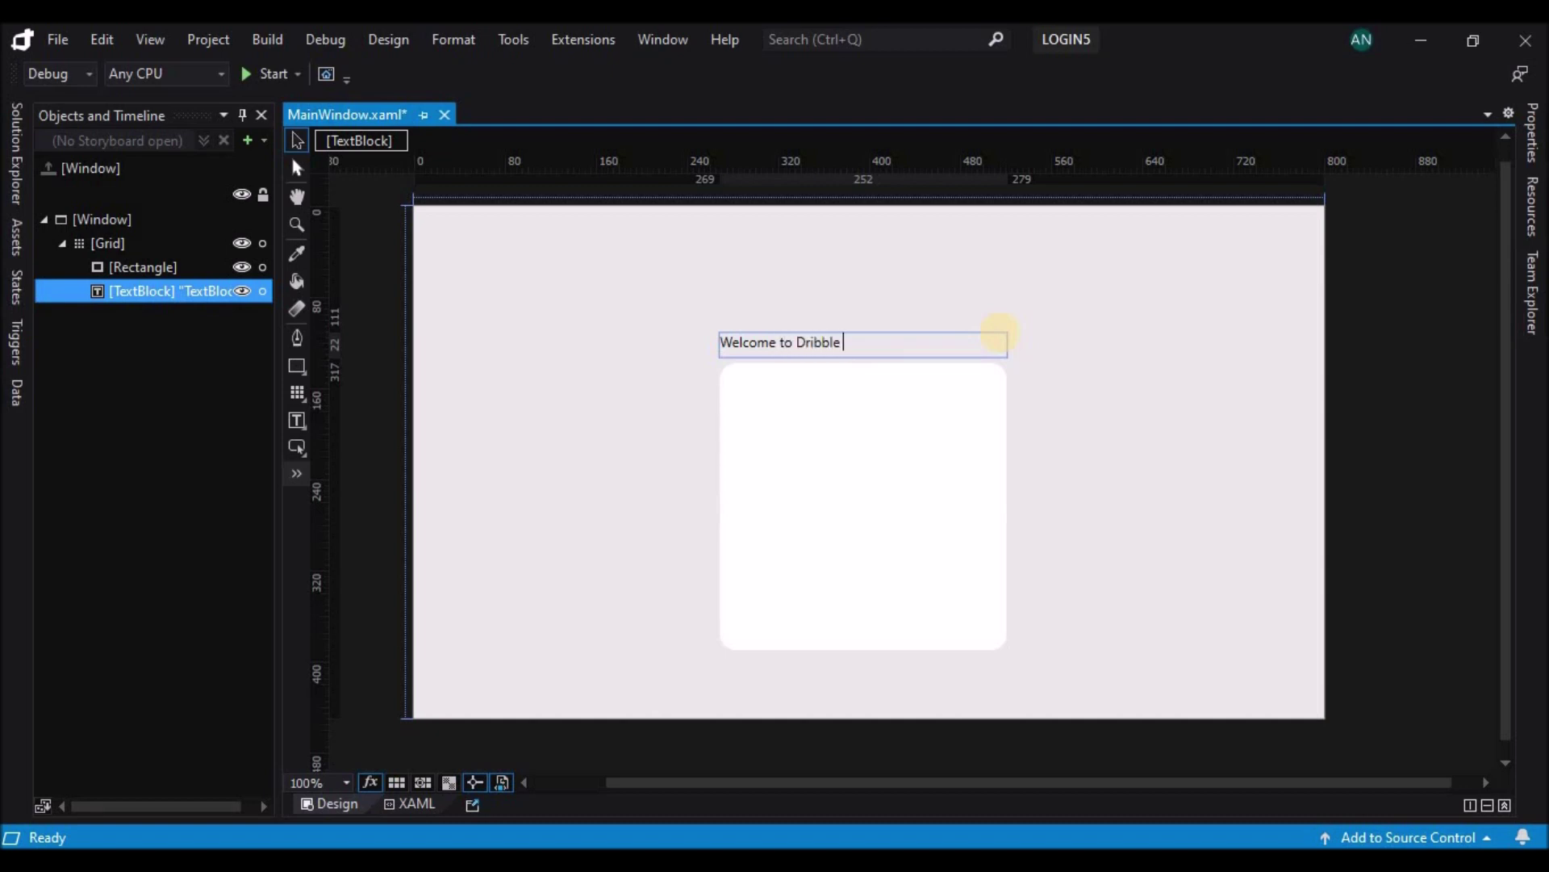
pyautogui.click(296, 144)
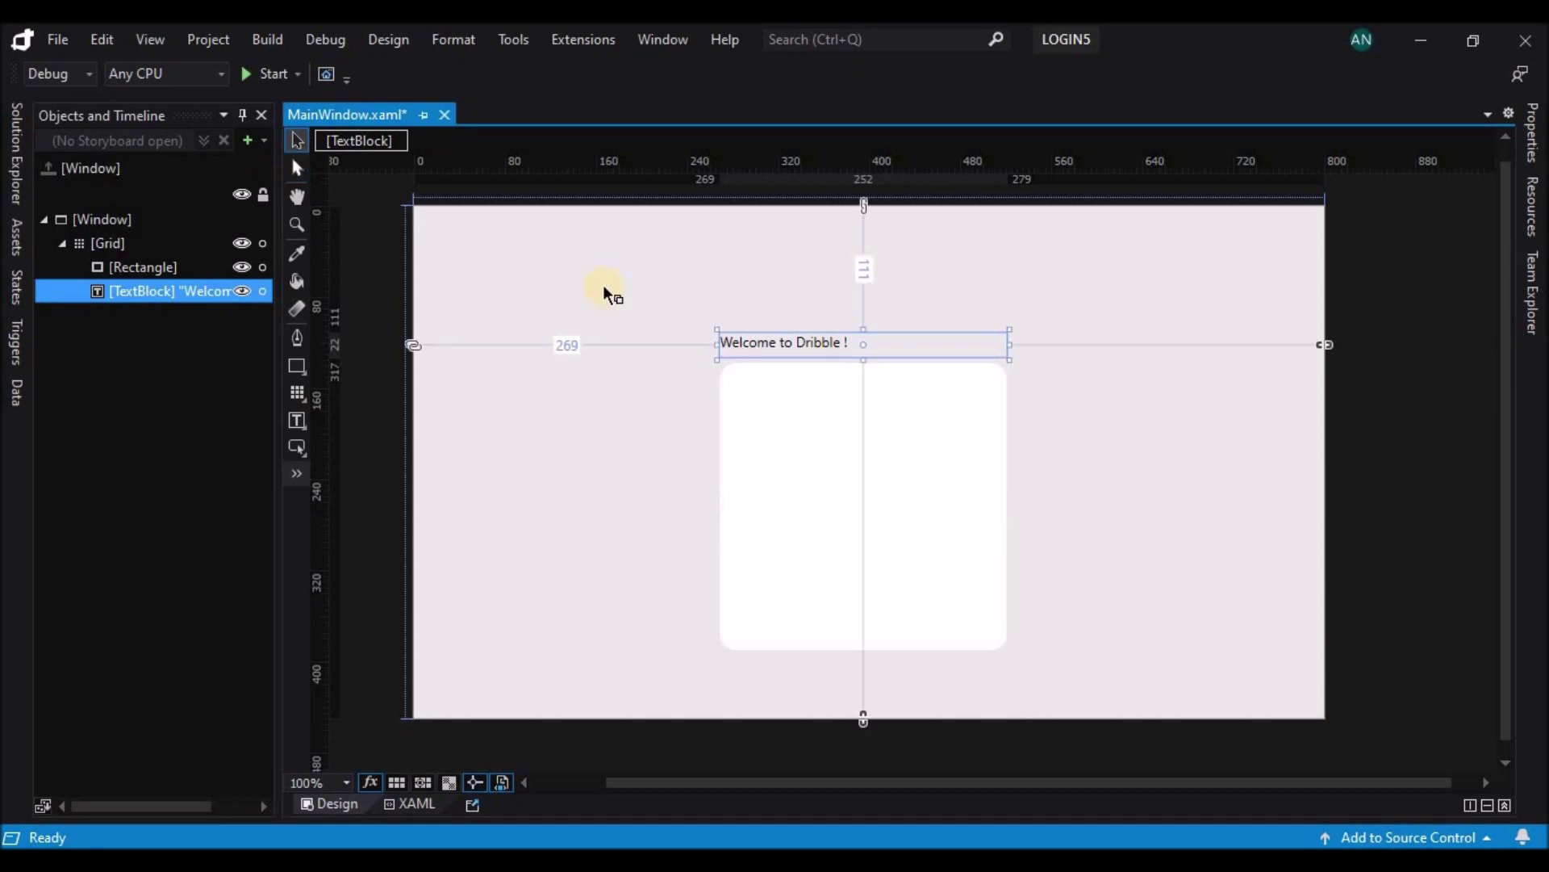
# - Format the "Welcome to Dribble !" heading as bold with a 16 px font size
pyautogui.click(1534, 144)
pyautogui.scroll(-2, 1372, 484)
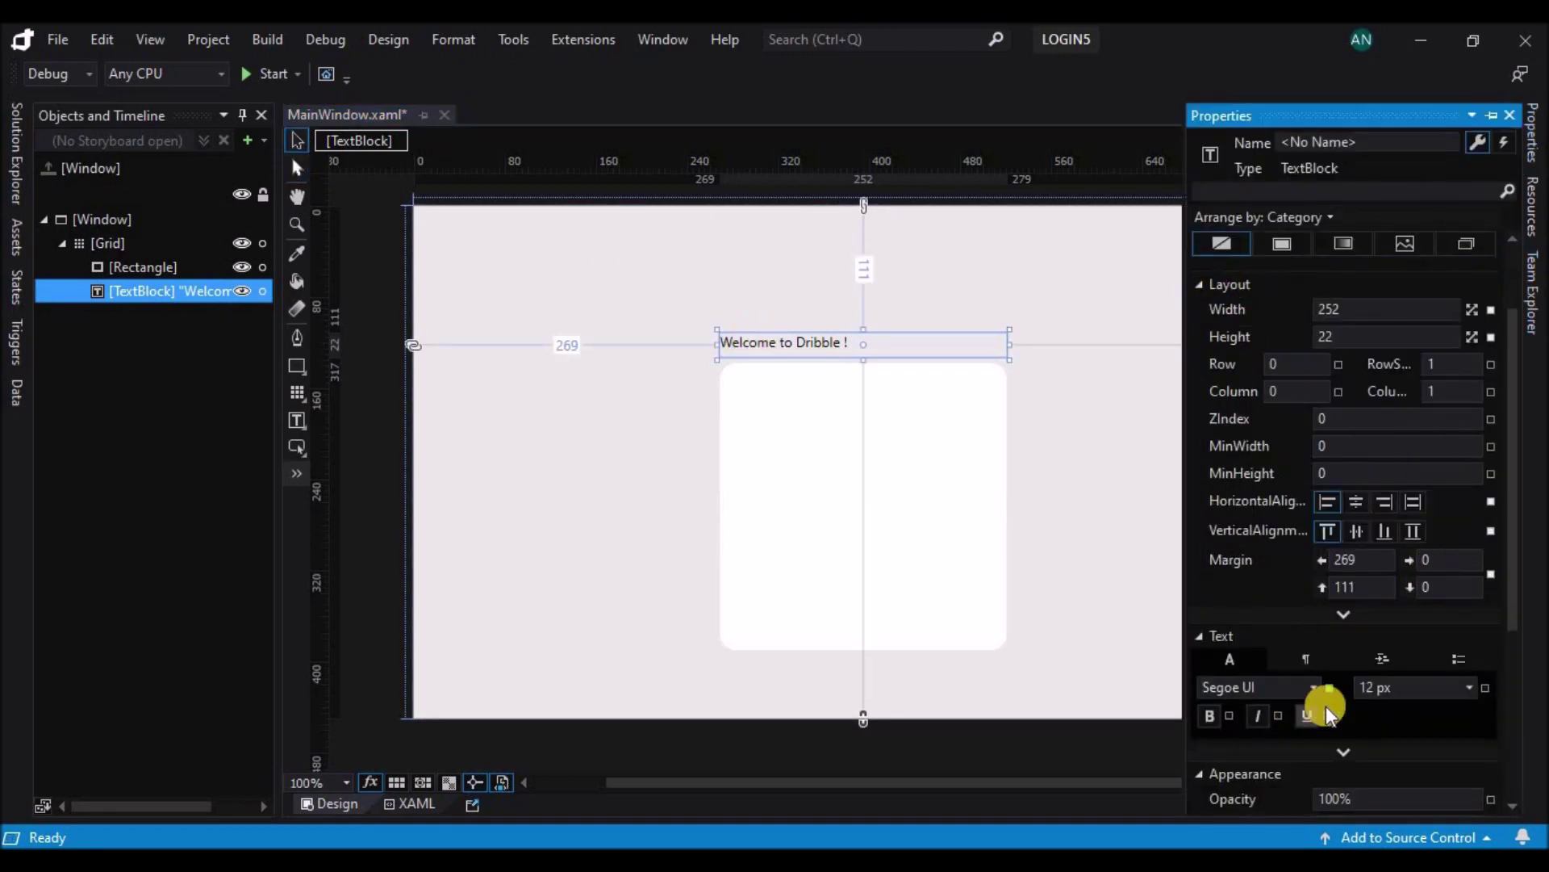
pyautogui.click(1471, 687)
pyautogui.click(1401, 519)
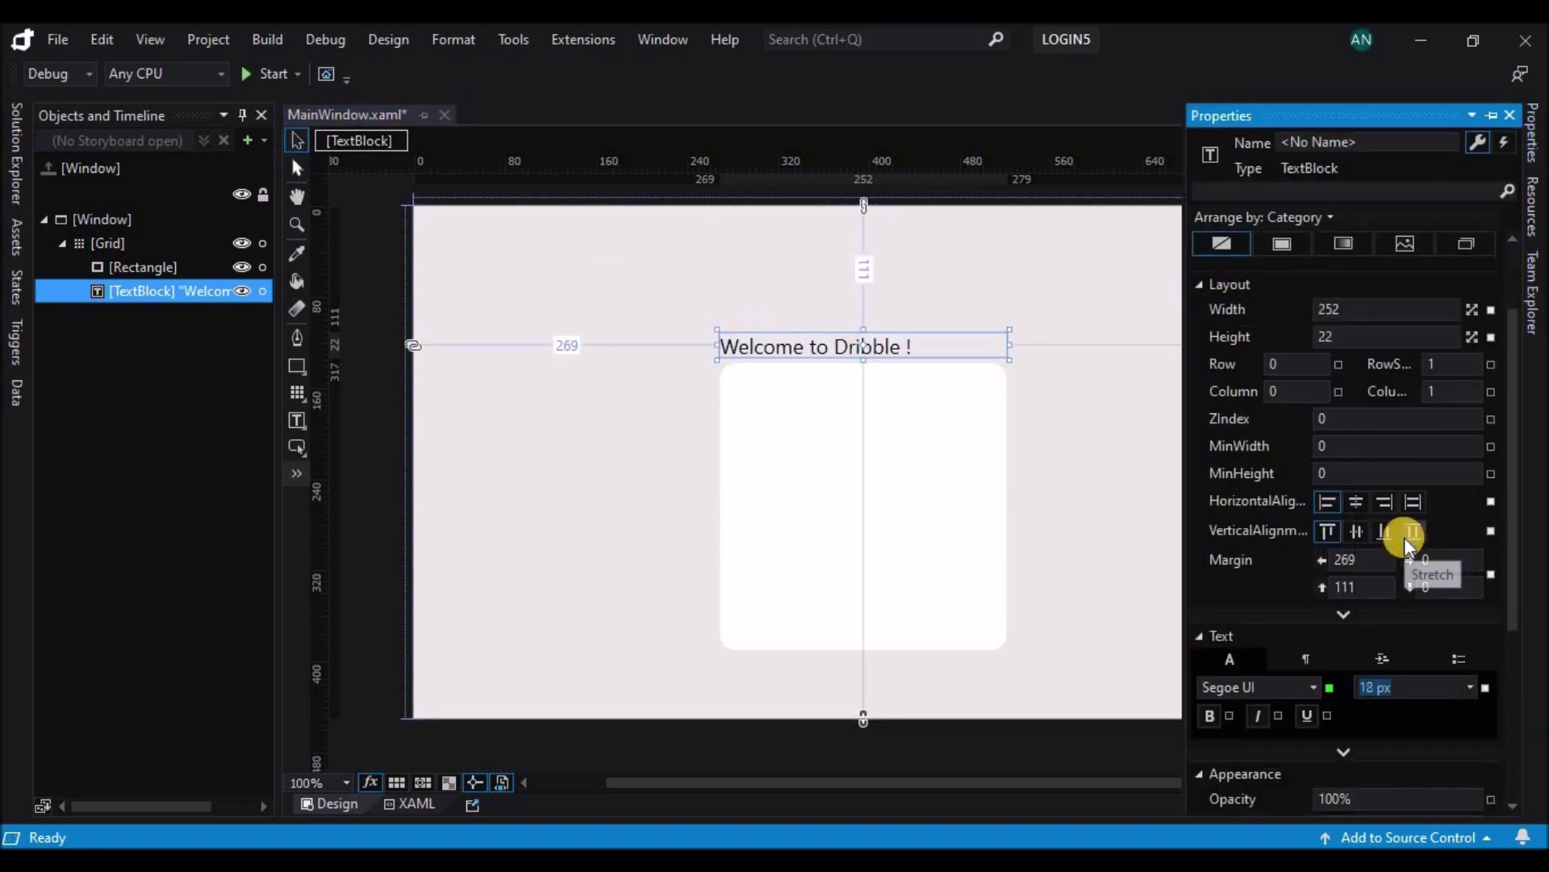
pyautogui.click(1471, 689)
pyautogui.click(1397, 501)
pyautogui.click(1210, 716)
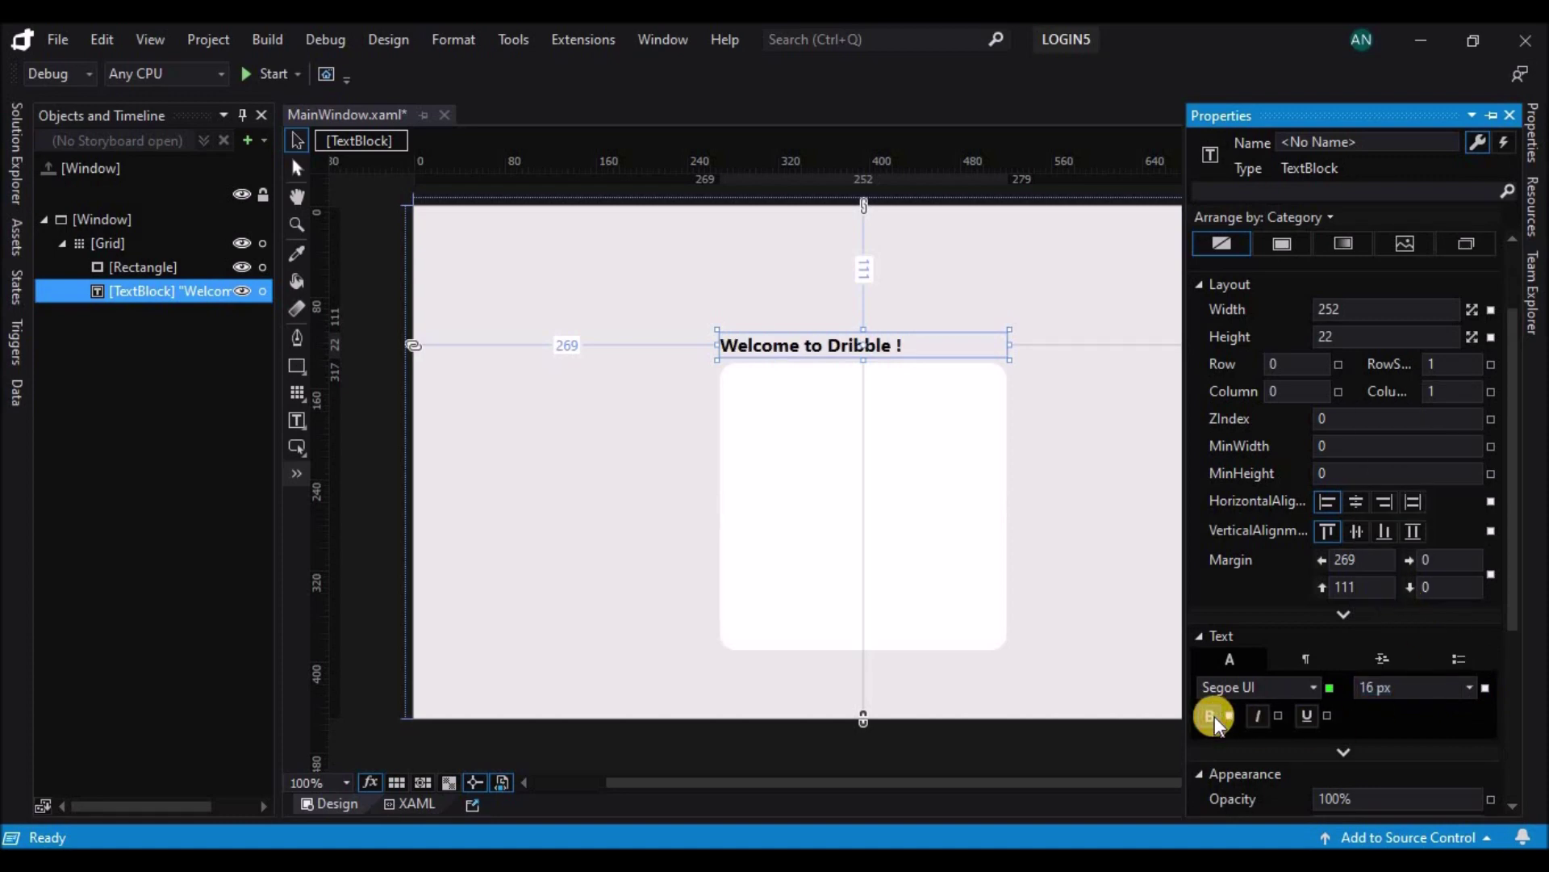
# - Centre the "Welcome to Dribble !" text horizontally within its text block
pyautogui.click(1384, 659)
pyautogui.click(1237, 687)
pyautogui.click(1097, 457)
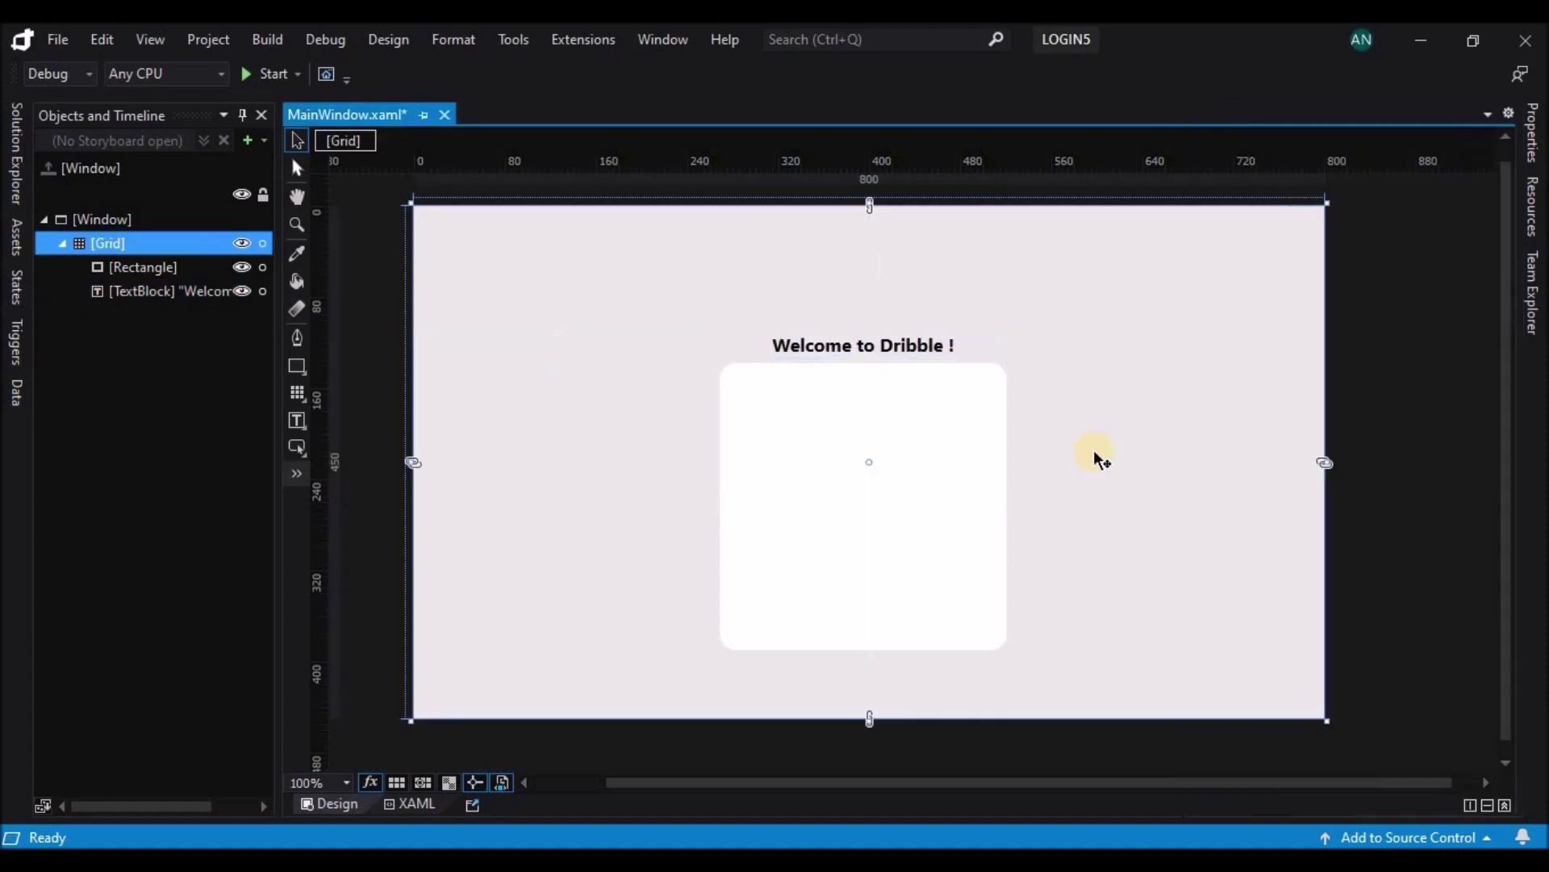
# - Draw a rectangle strip about 252 by 52 across the upper edge of the white square
pyautogui.click(297, 366)
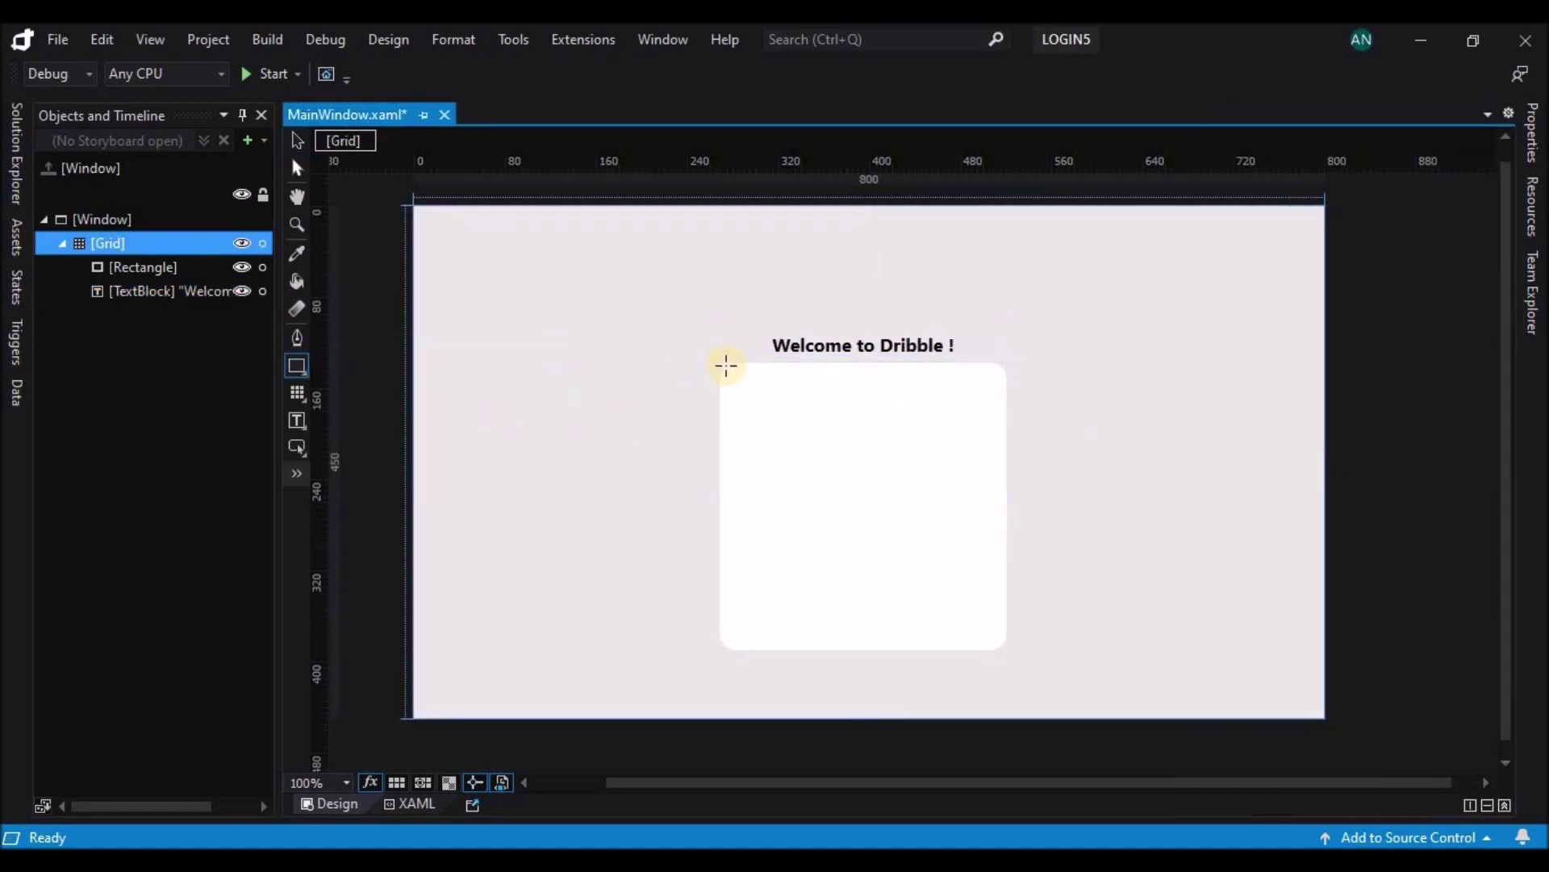
pyautogui.moveTo(723, 365)
pyautogui.mouseDown()
pyautogui.moveTo(854, 412)
pyautogui.moveTo(1001, 423)
pyautogui.mouseUp()
pyautogui.press('v')
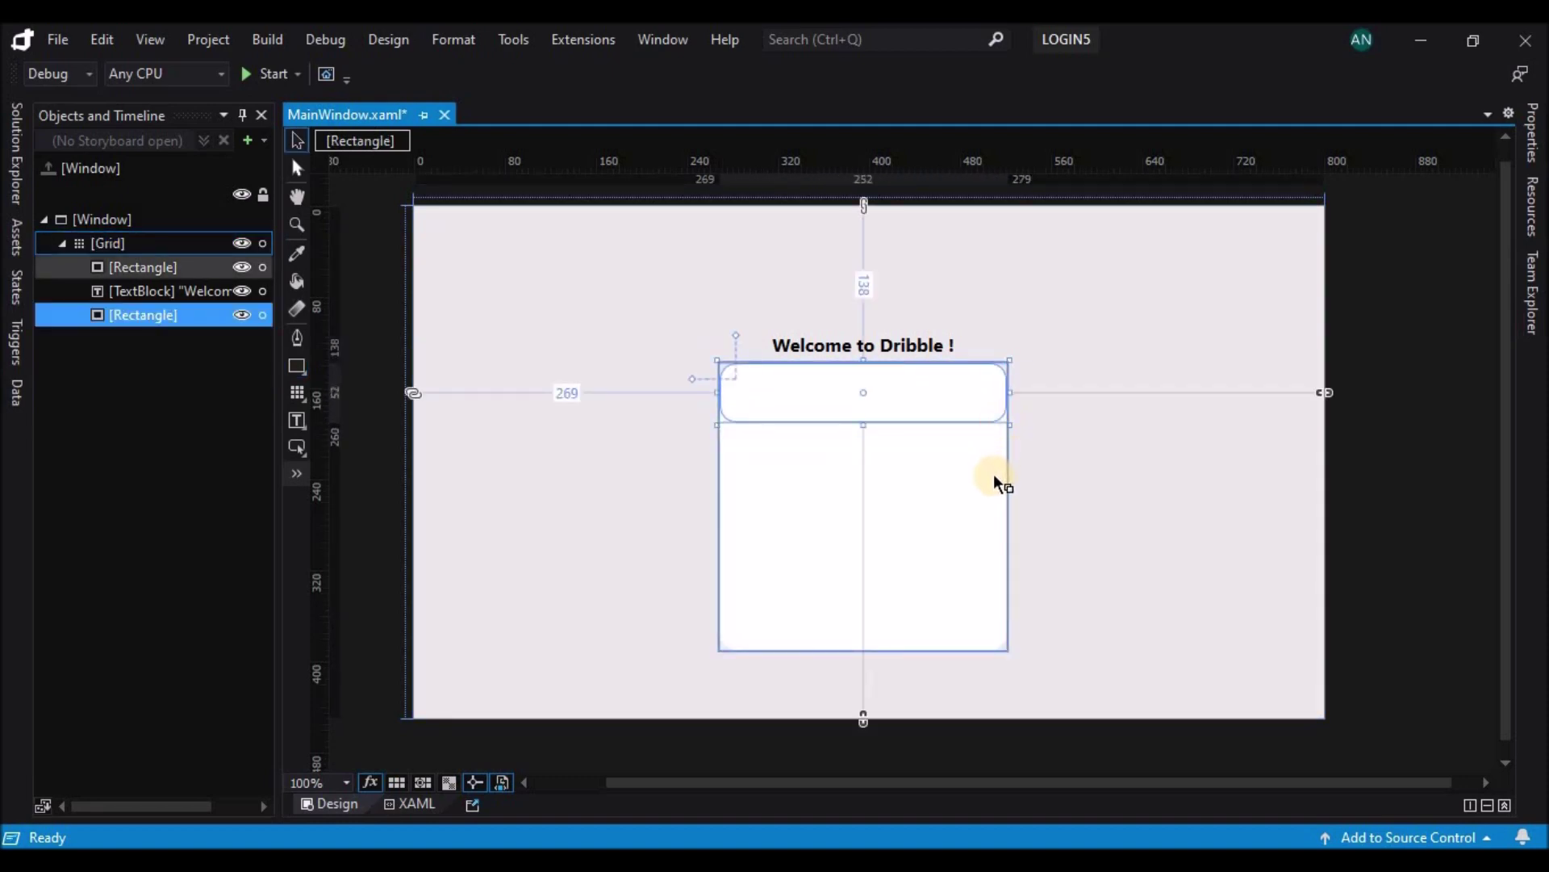
# - Reduce the corner rounding of the white square and the new strip so that they match
pyautogui.click(965, 604)
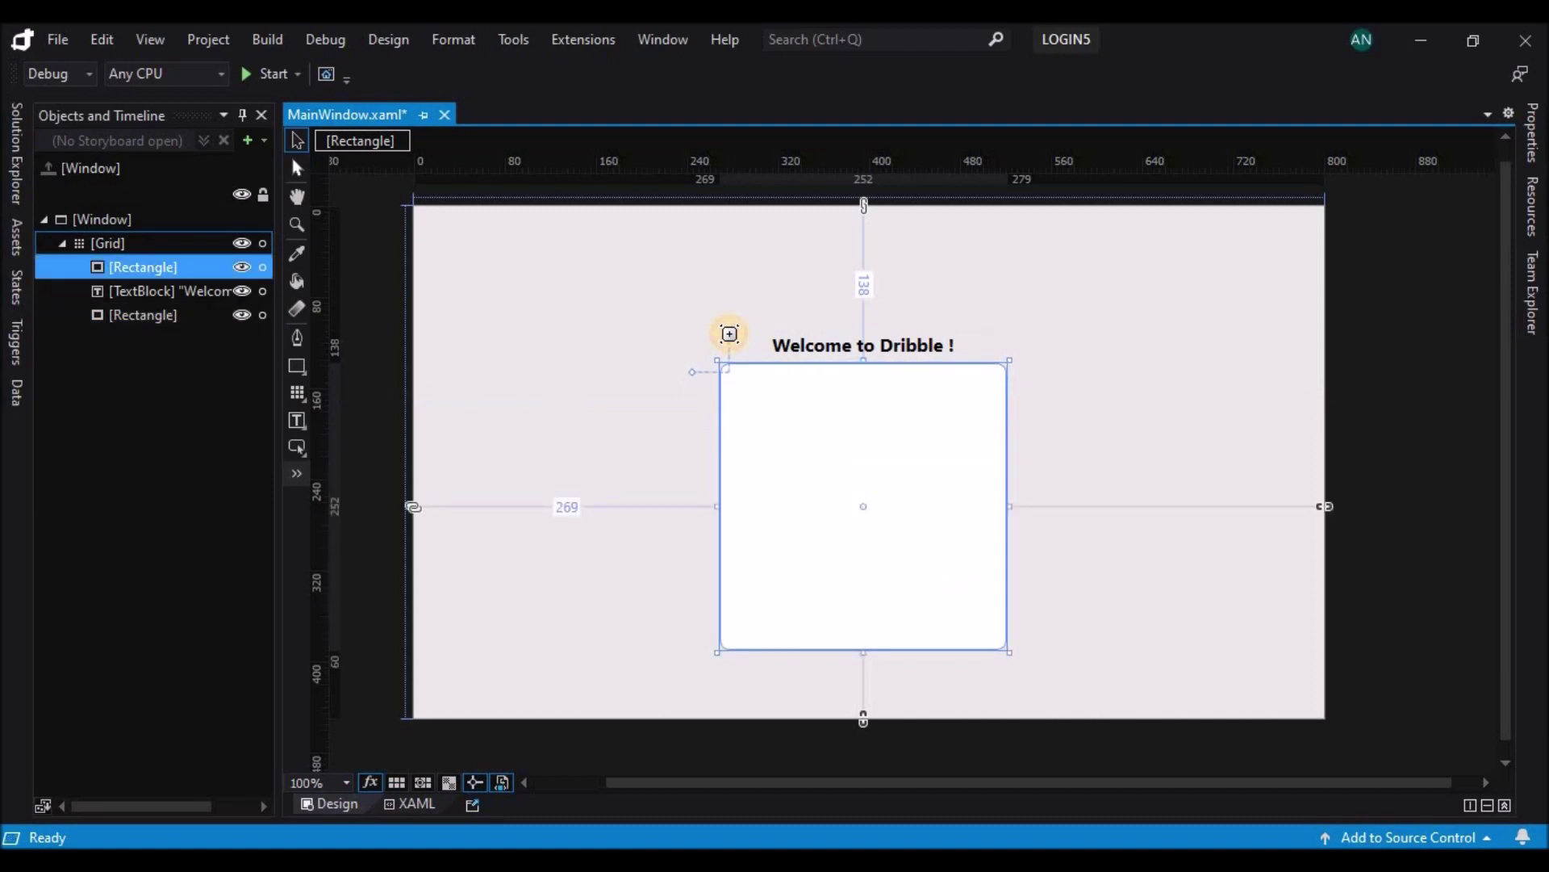
pyautogui.click(758, 395)
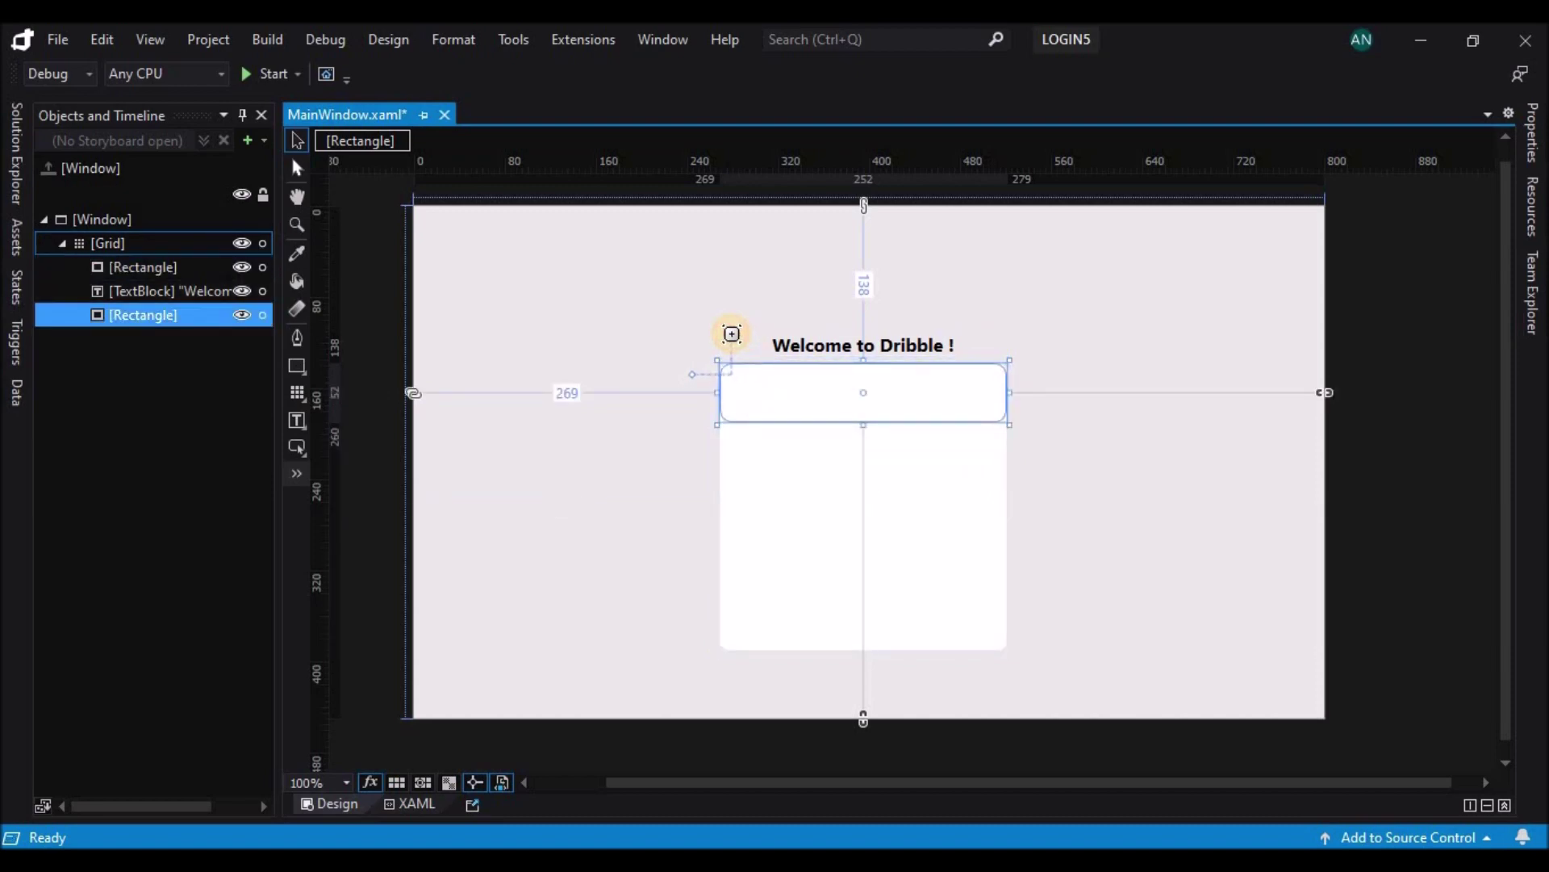
pyautogui.click(754, 457)
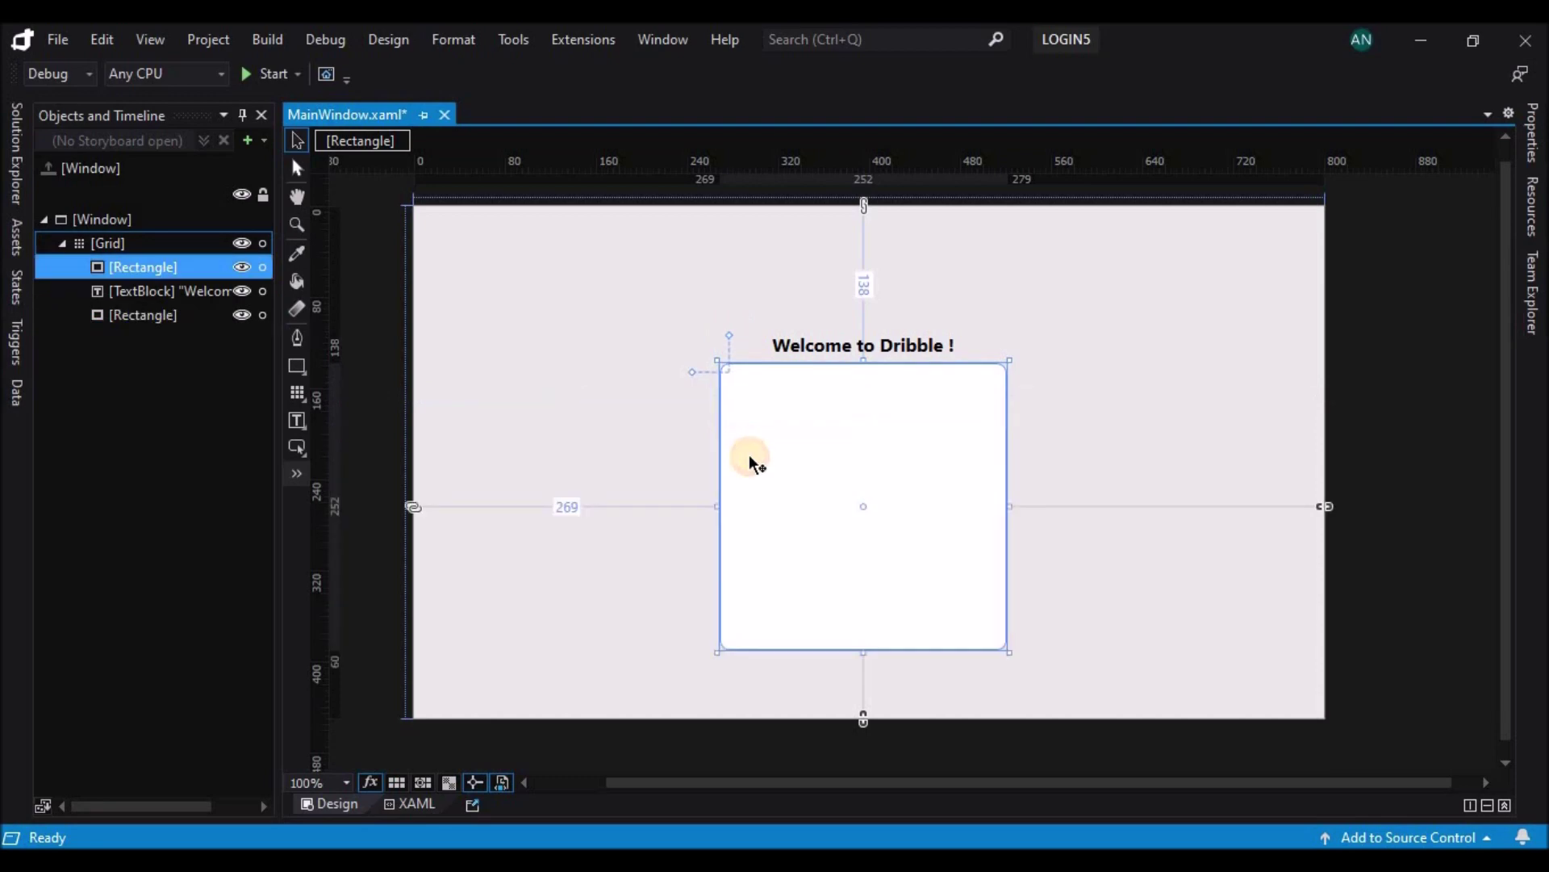
# - Fill the strip at the top of the white square with dark grey #FF3A3737
pyautogui.click(758, 404)
pyautogui.click(1531, 136)
pyautogui.click(1206, 491)
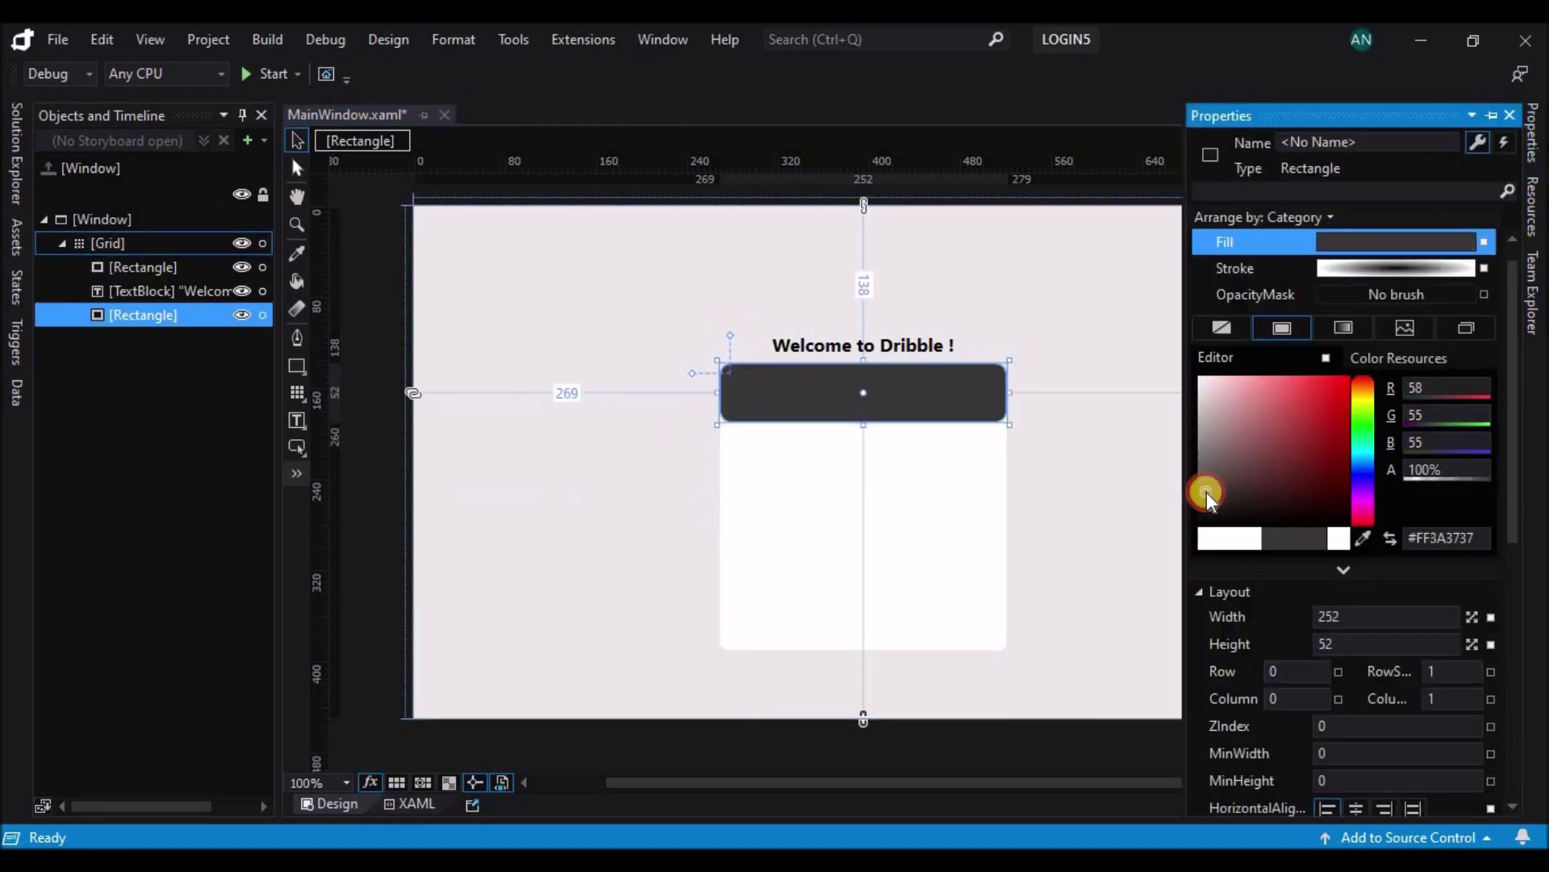
pyautogui.click(1115, 494)
# - Set the corner radii of both the white square and the dark strip to 8
pyautogui.click(978, 397)
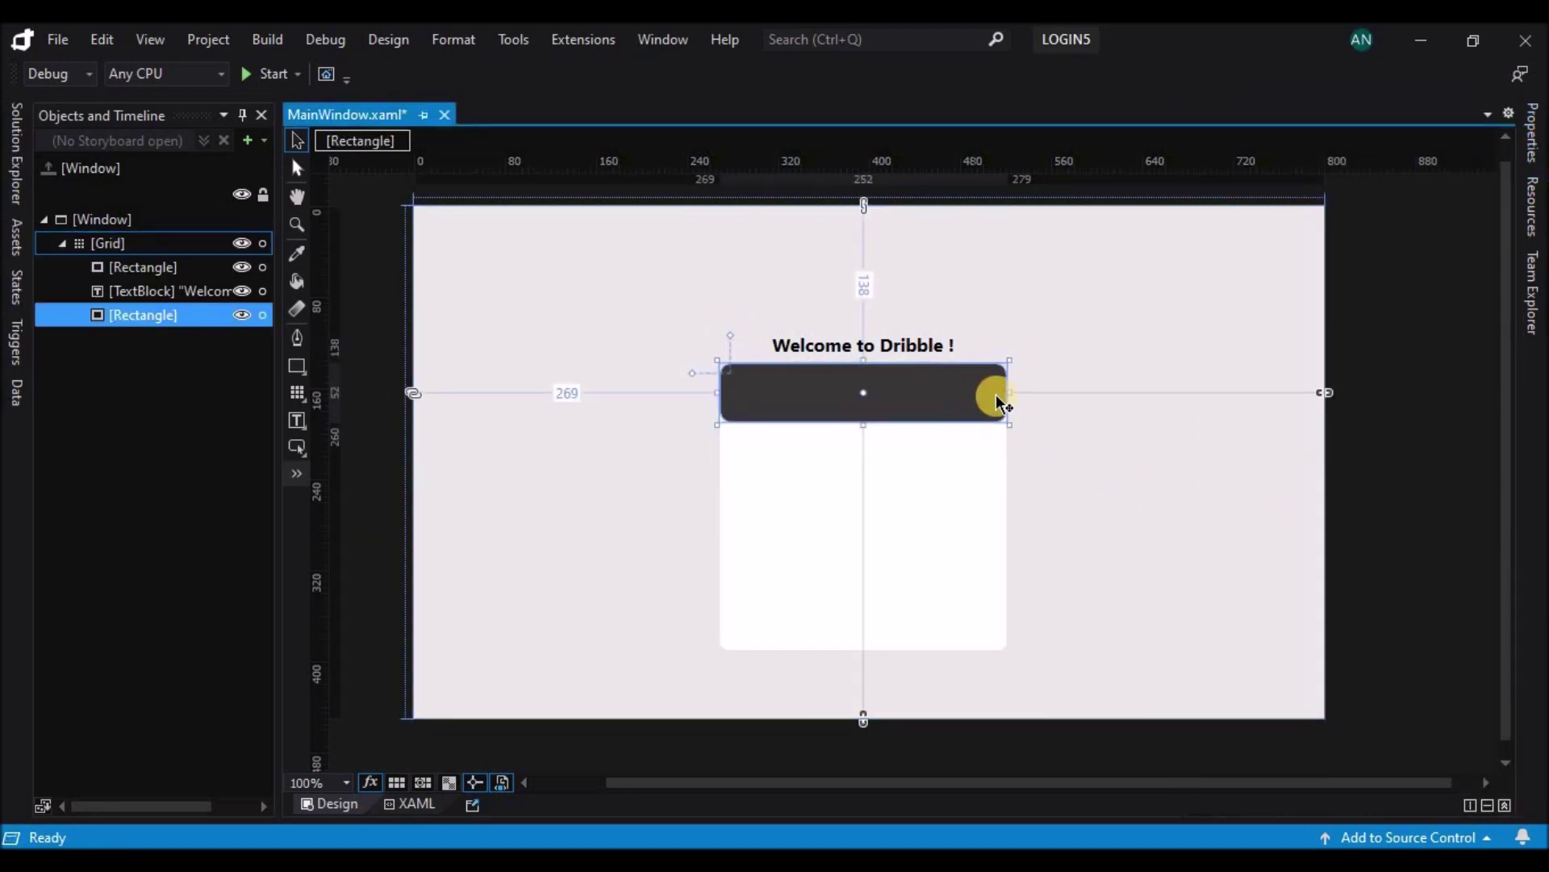
pyautogui.click(990, 507)
pyautogui.click(1537, 121)
pyautogui.scroll(-8, 1505, 565)
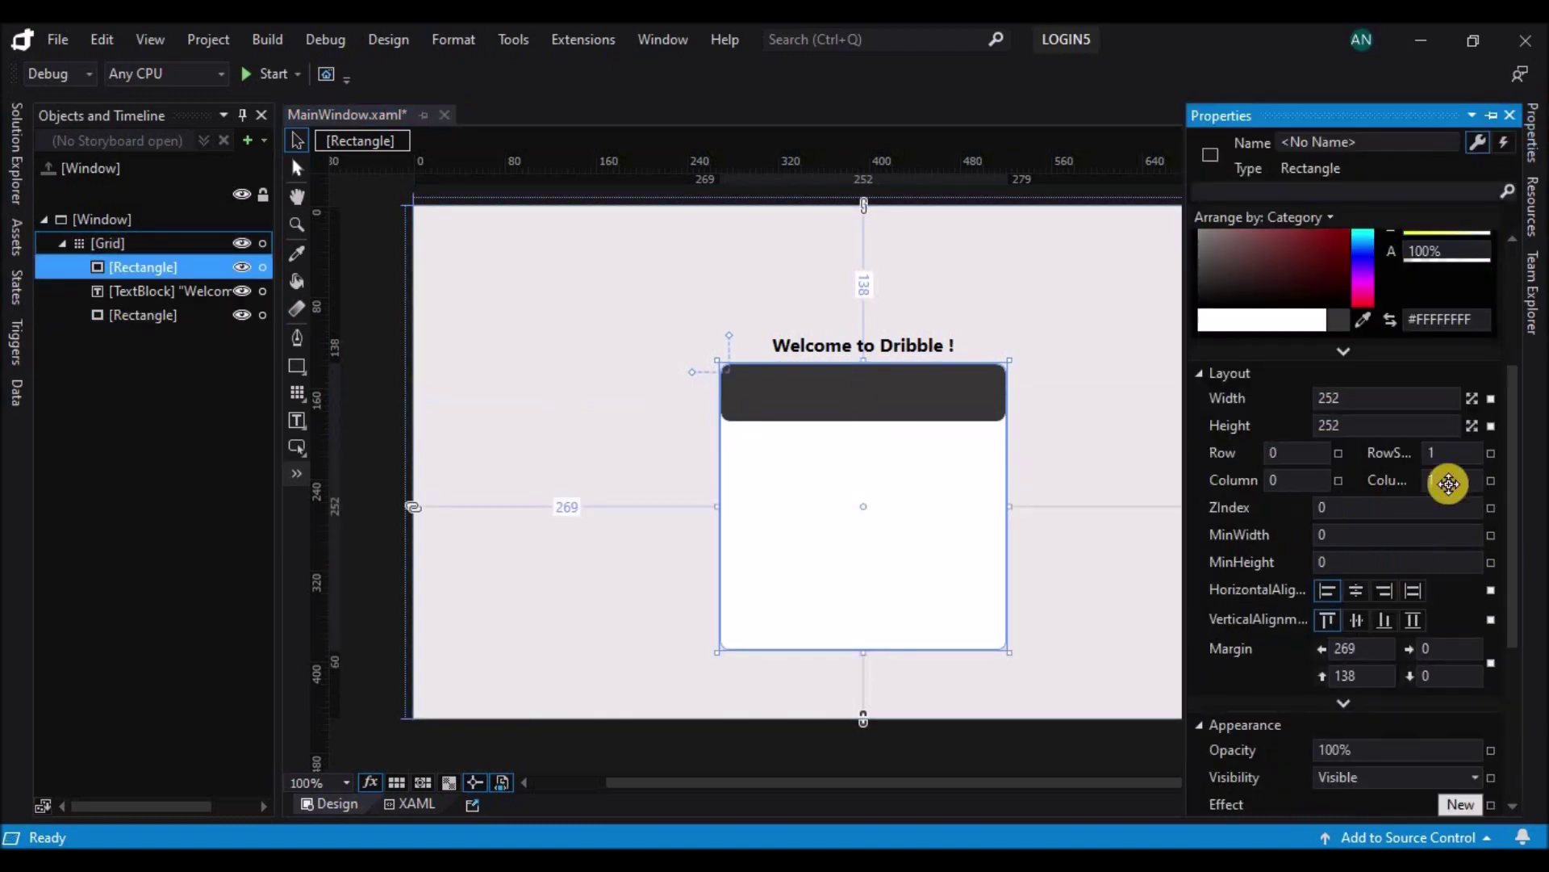
pyautogui.click(1343, 615)
pyautogui.write('8')
pyautogui.click(940, 517)
pyautogui.click(931, 392)
pyautogui.click(1536, 134)
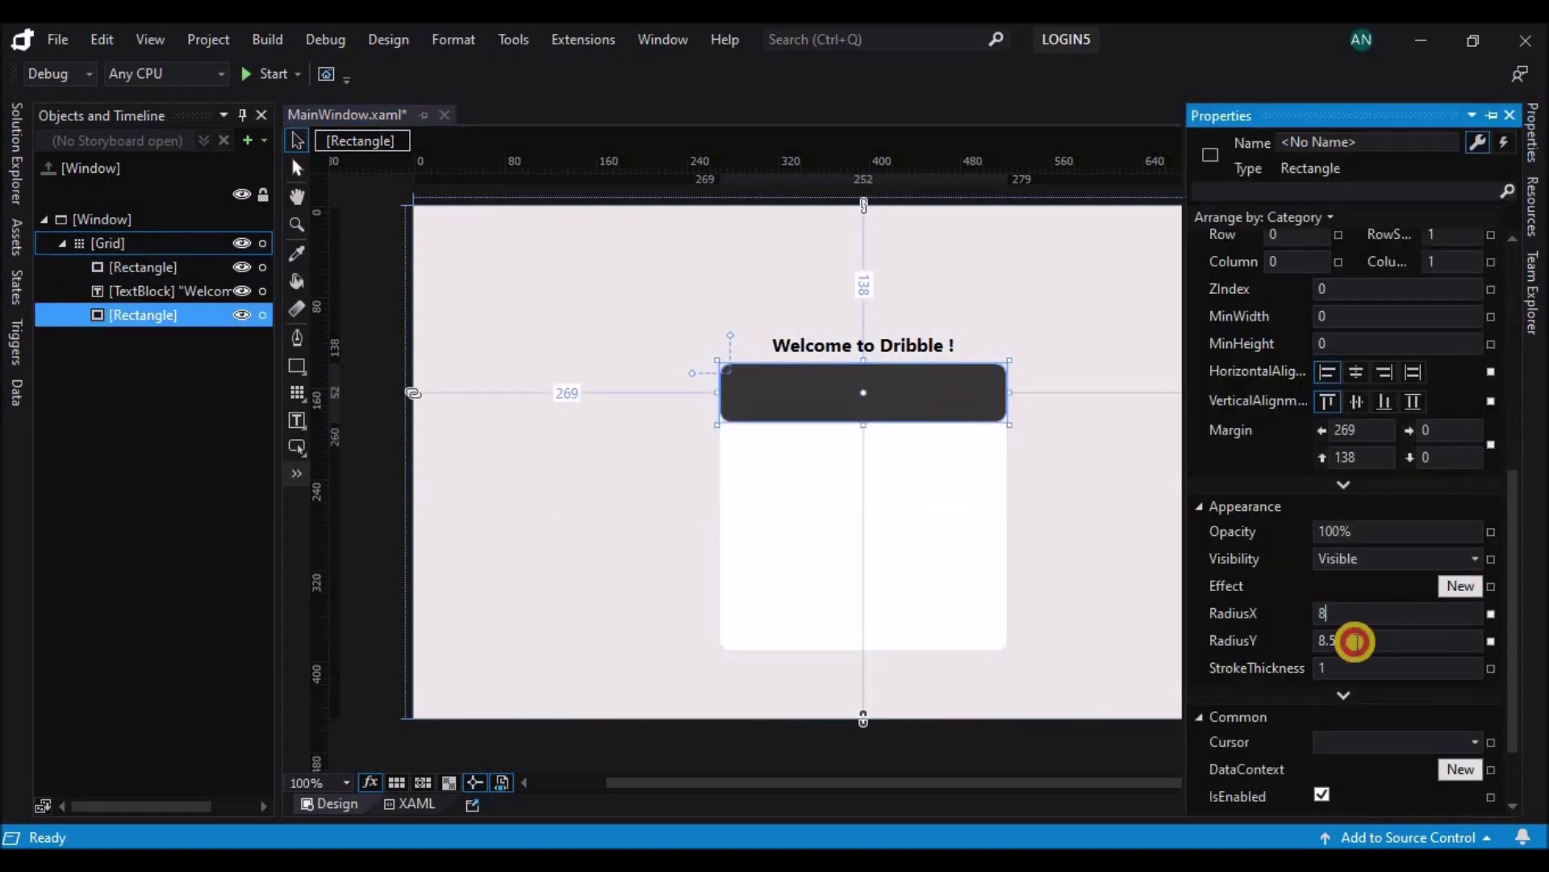
pyautogui.click(1120, 609)
pyautogui.click(934, 390)
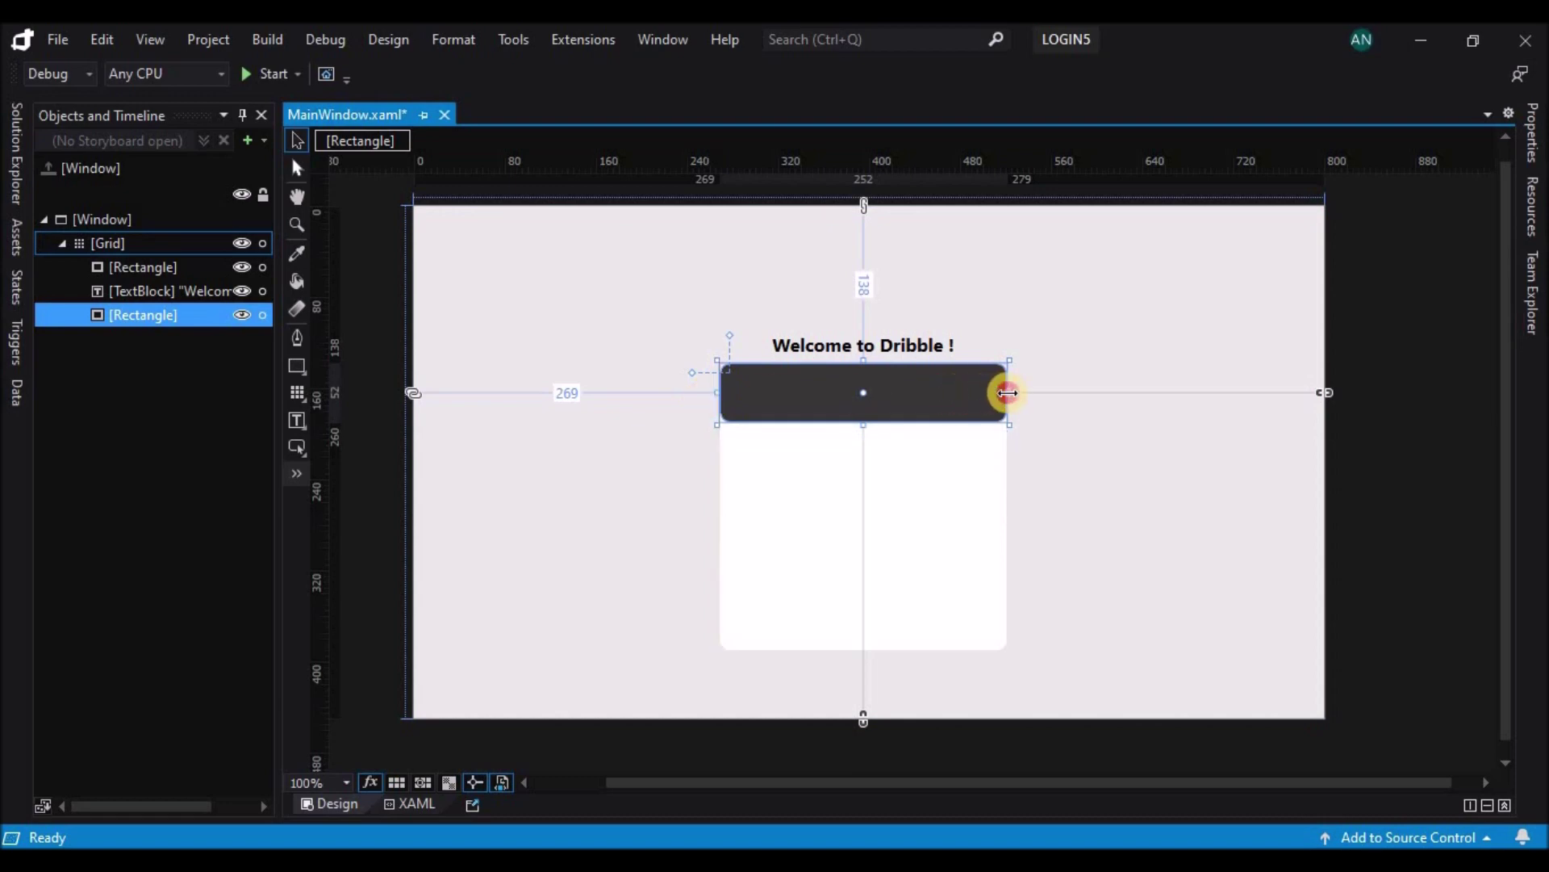
pyautogui.moveTo(865, 364); pyautogui.dragTo(864, 364)
pyautogui.click(1073, 395)
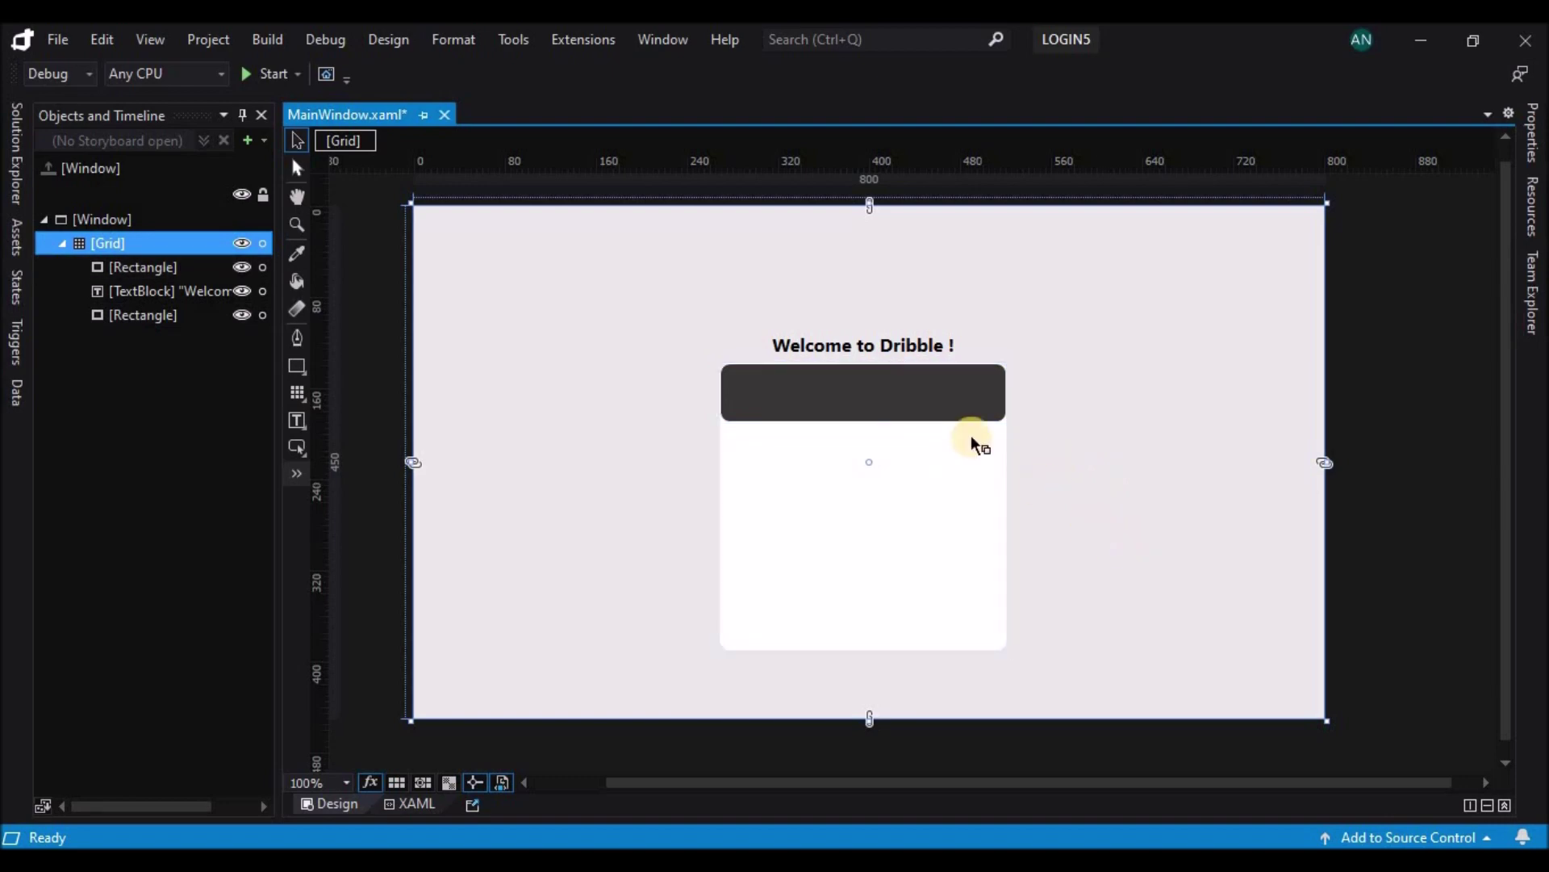
# - Remove the stroke from the dark strip
pyautogui.click(972, 411)
pyautogui.click(1531, 157)
pyautogui.click(1266, 268)
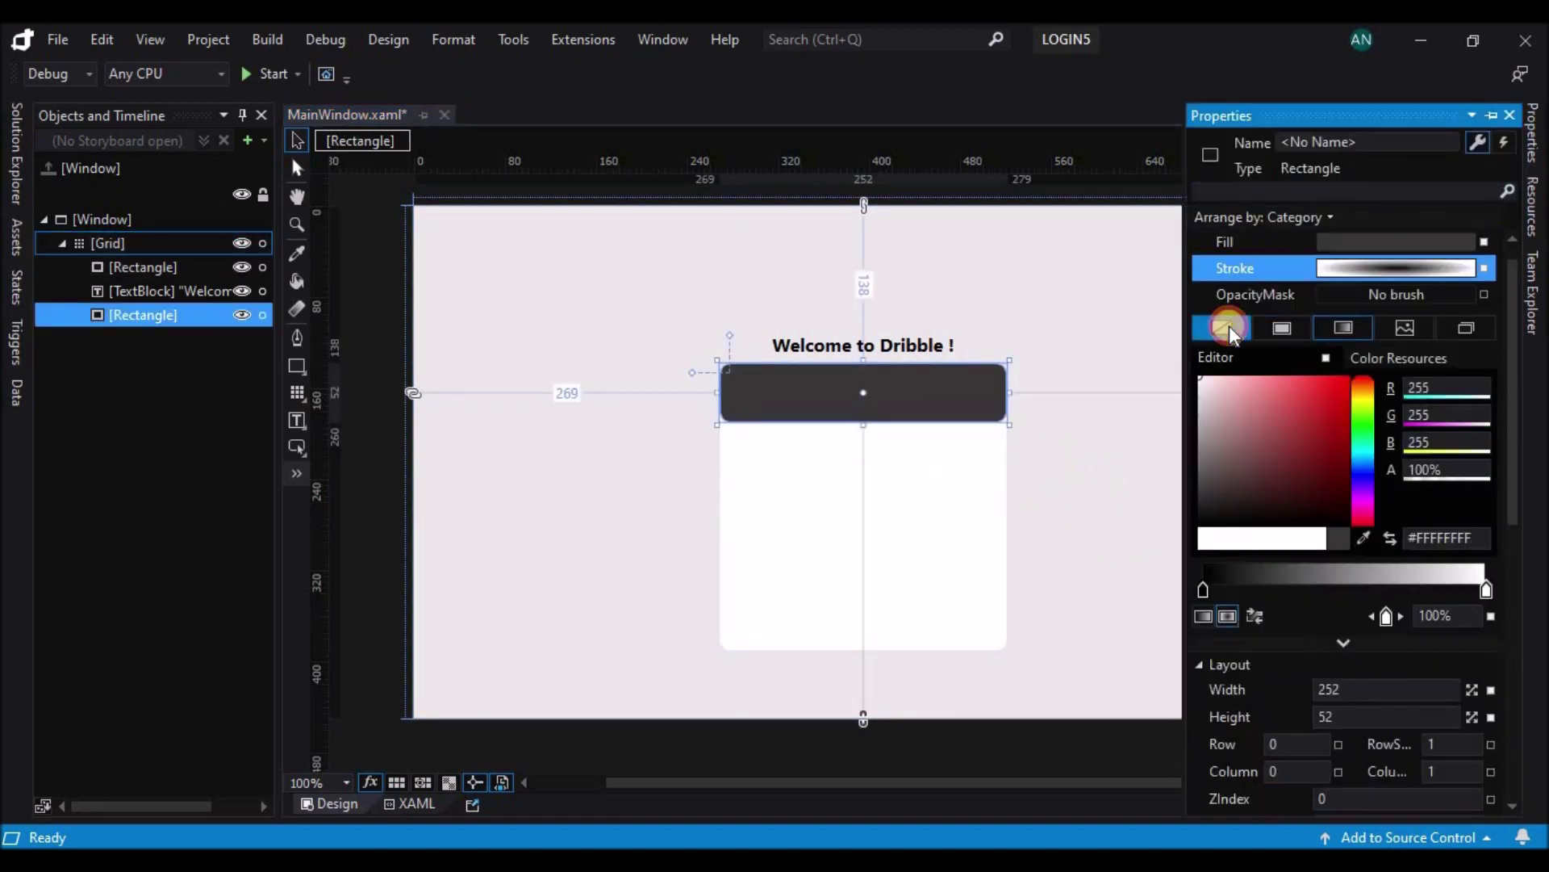
pyautogui.click(1227, 327)
pyautogui.click(1081, 428)
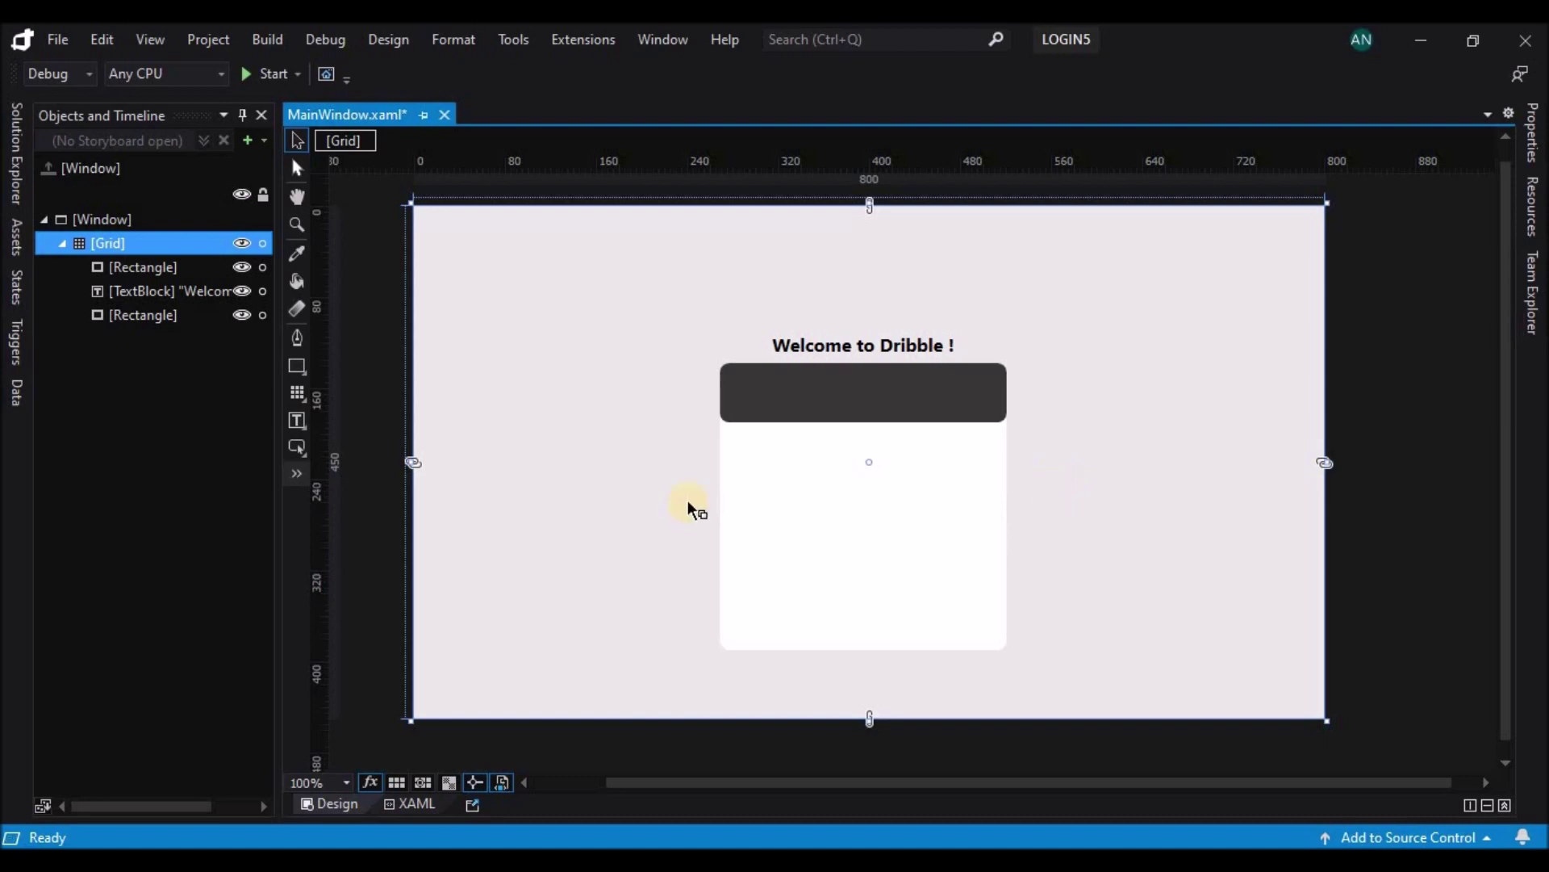
# - Add a text block about 150 by 18 on the dark strip with the text "Not a member ?"
pyautogui.click(297, 419)
pyautogui.moveTo(740, 380)
pyautogui.mouseDown()
pyautogui.moveTo(983, 400)
pyautogui.moveTo(915, 400)
pyautogui.mouseUp()
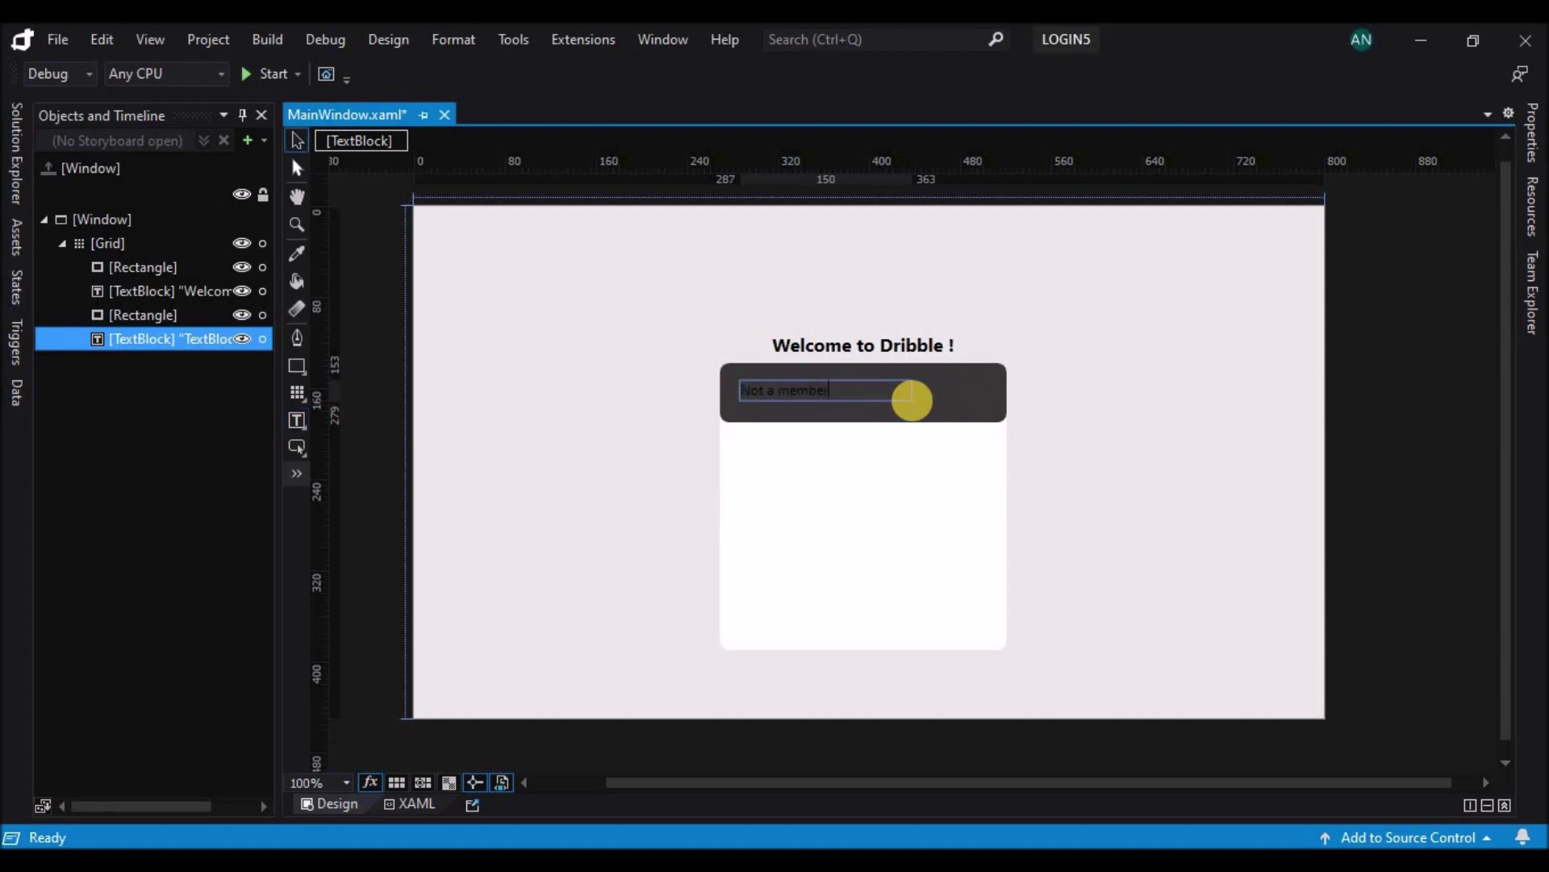
# - Try to lighten the foreground of the "Not a member ?" text while it is in text editing
pyautogui.click(1532, 131)
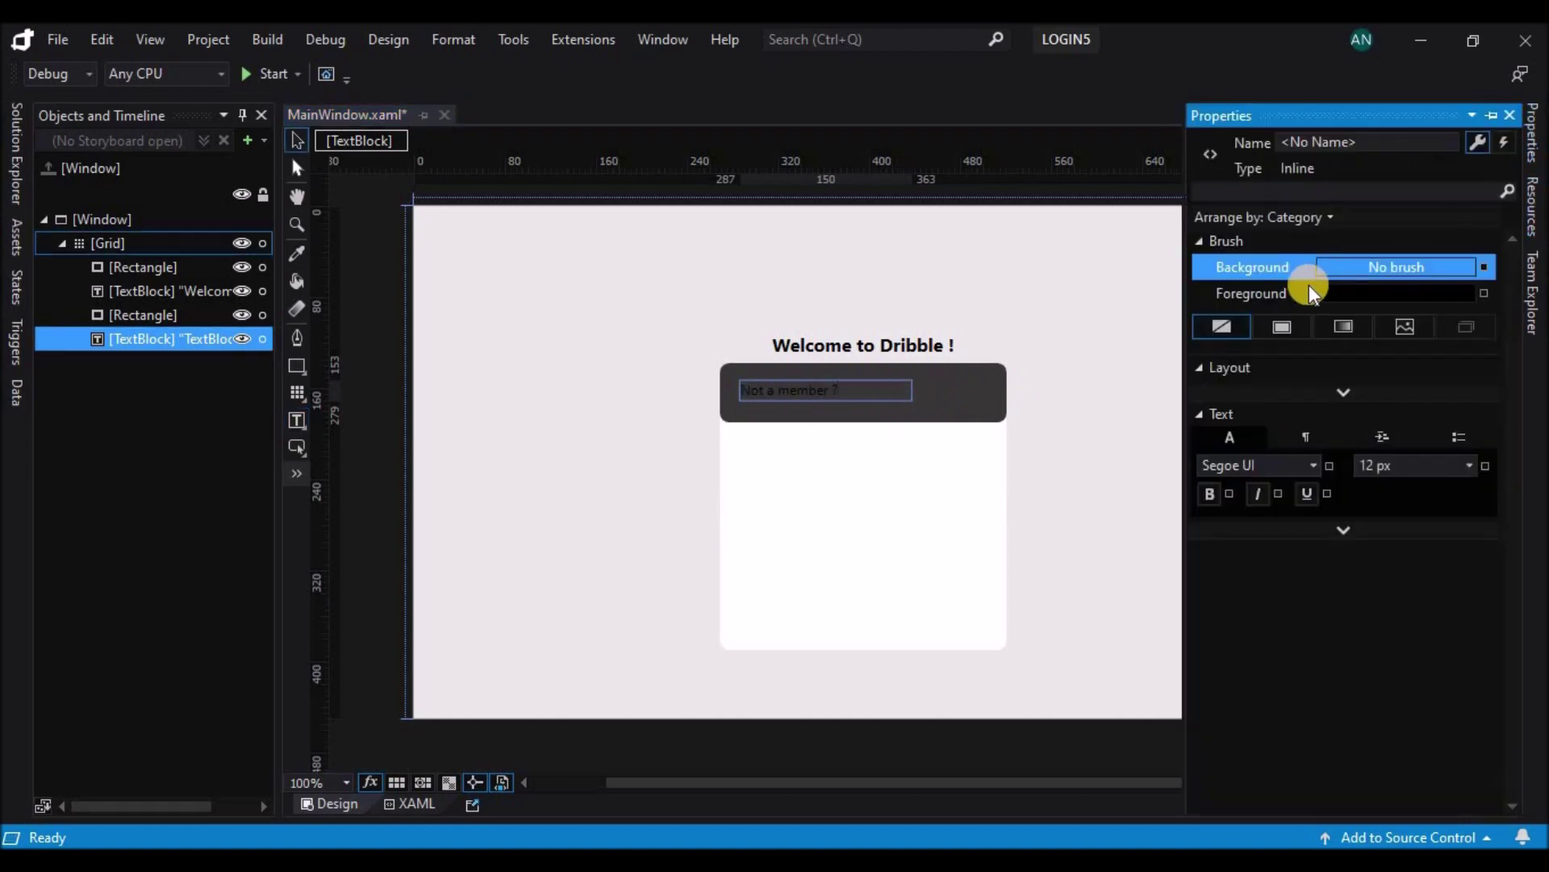
pyautogui.click(1275, 293)
pyautogui.moveTo(1203, 428); pyautogui.dragTo(1208, 393)
pyautogui.click(958, 419)
# - Set the foreground of the "Not a member ?" text block to light grey #FFACA8A8
pyautogui.click(825, 389)
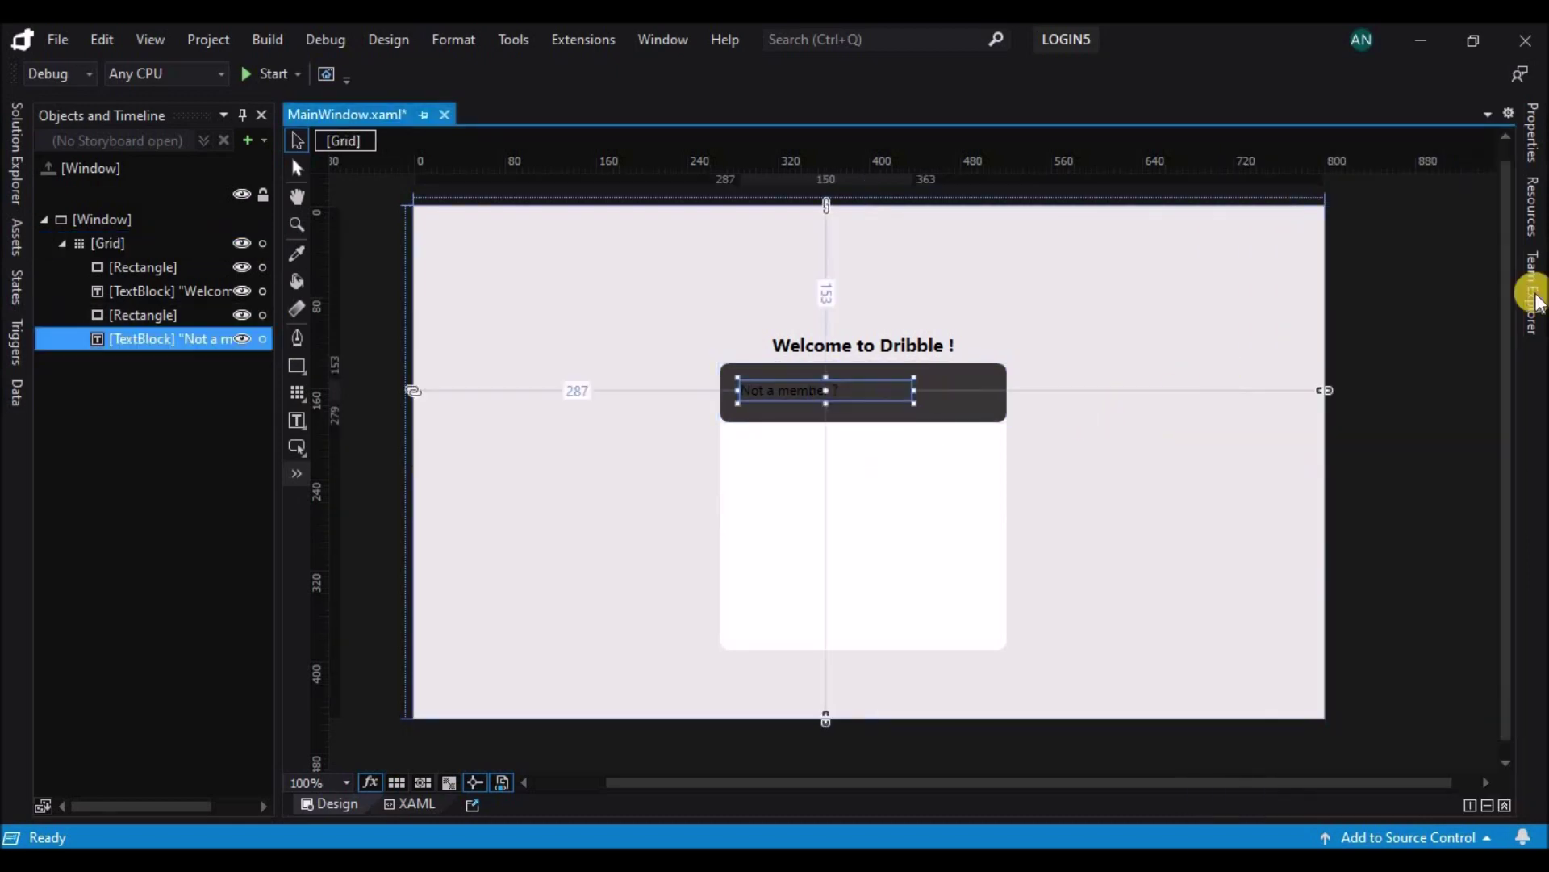
pyautogui.click(1525, 154)
pyautogui.click(1255, 294)
pyautogui.moveTo(1207, 422); pyautogui.dragTo(1201, 450)
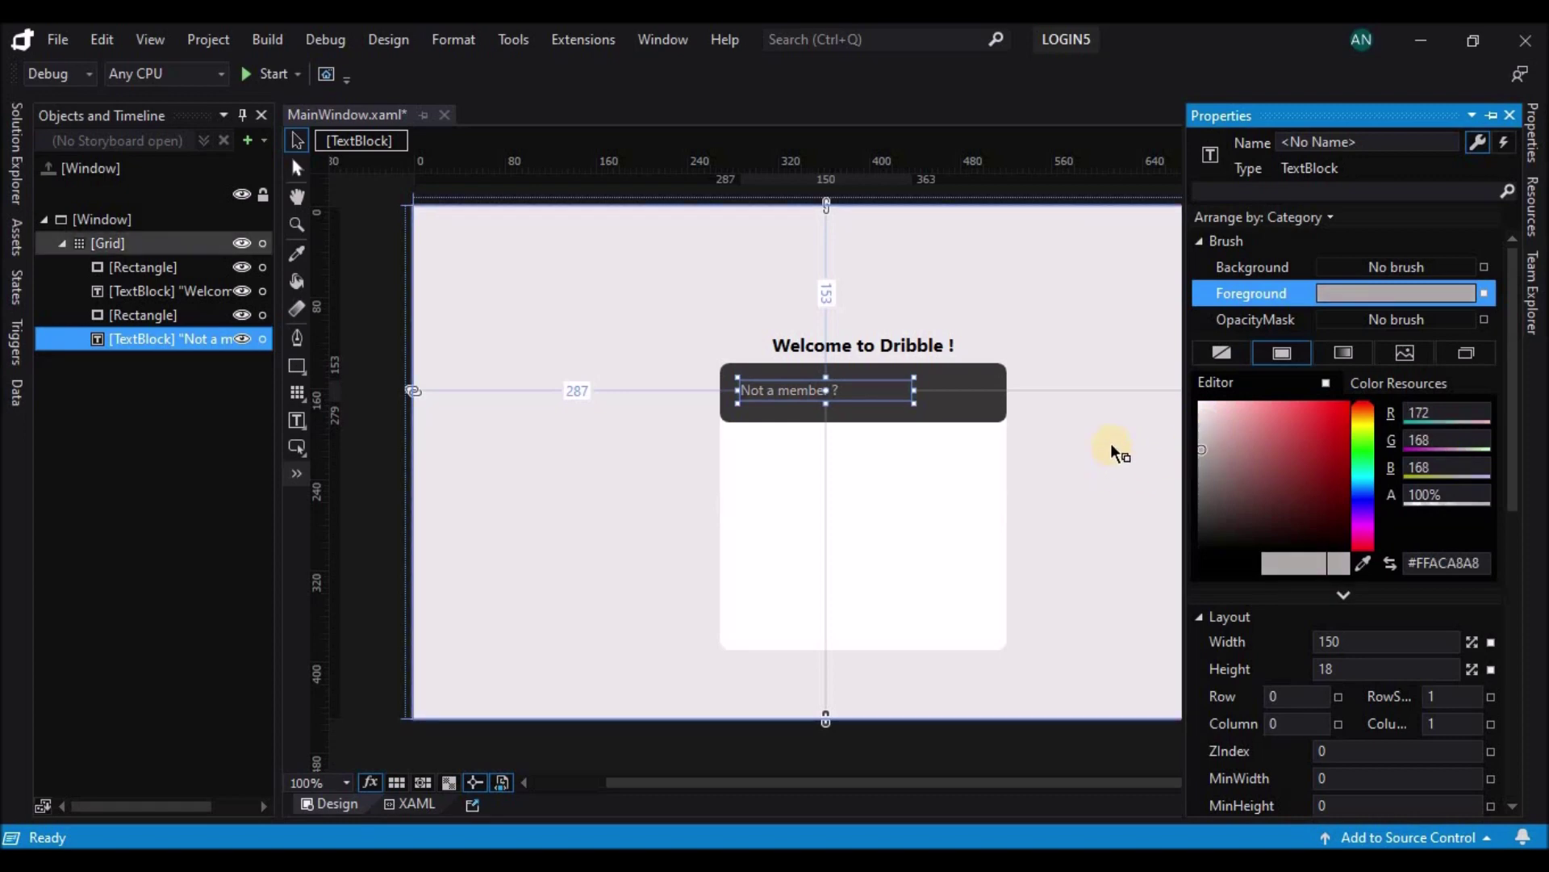
pyautogui.click(1025, 498)
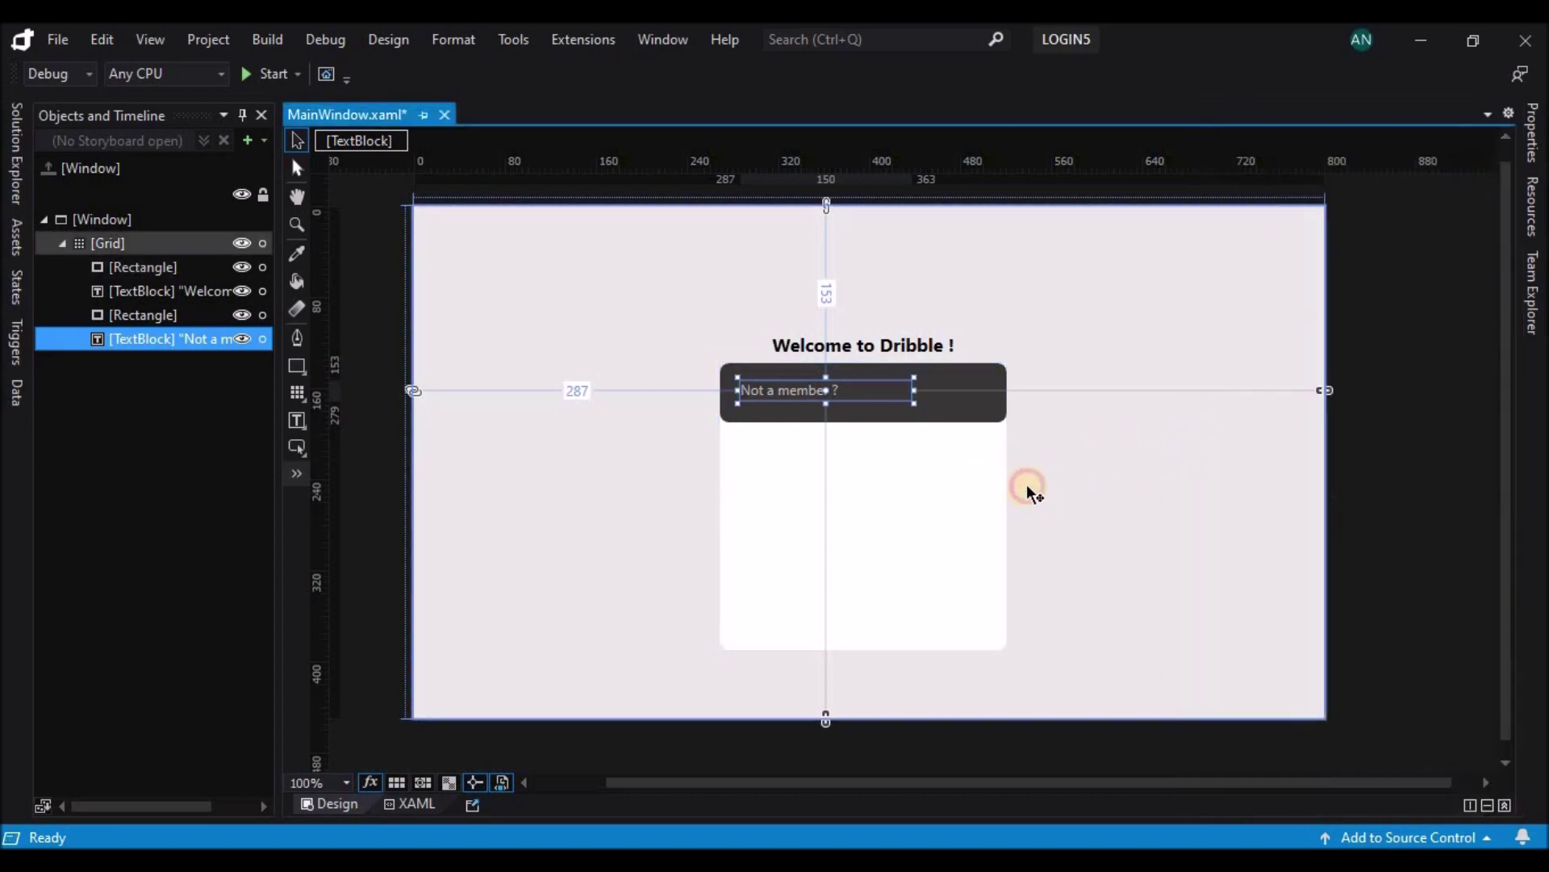
# - Narrow the "Not a member ?" text block to about 91, duplicate it alongside, and change the copy's text to "Sign up now !"
pyautogui.click(848, 395)
pyautogui.moveTo(854, 395); pyautogui.dragTo(932, 401)
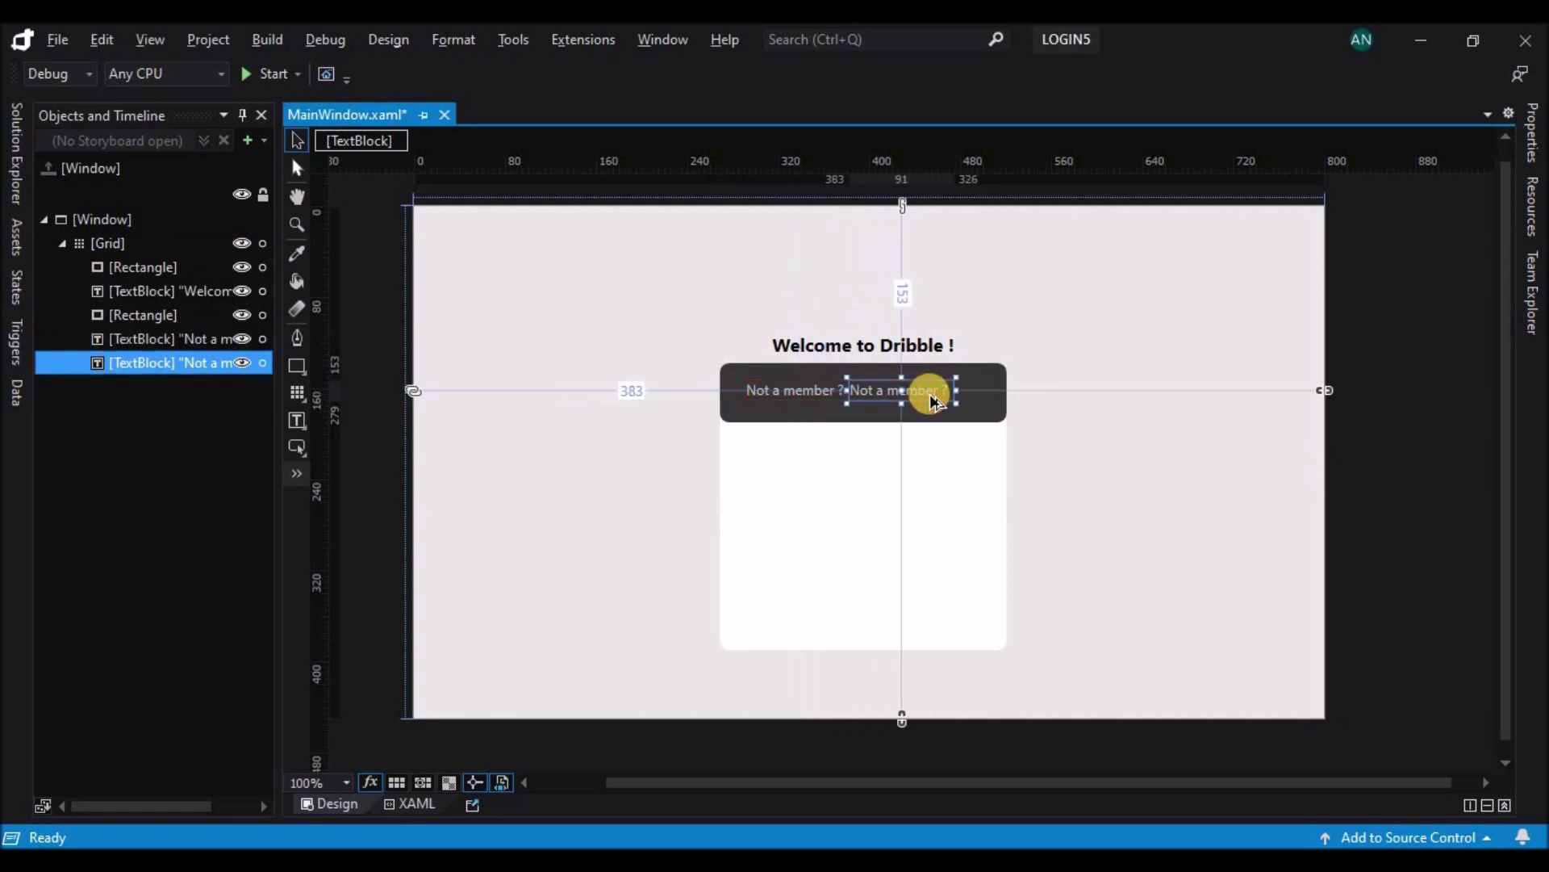
pyautogui.doubleClick(924, 394)
pyautogui.write('Sign up now')
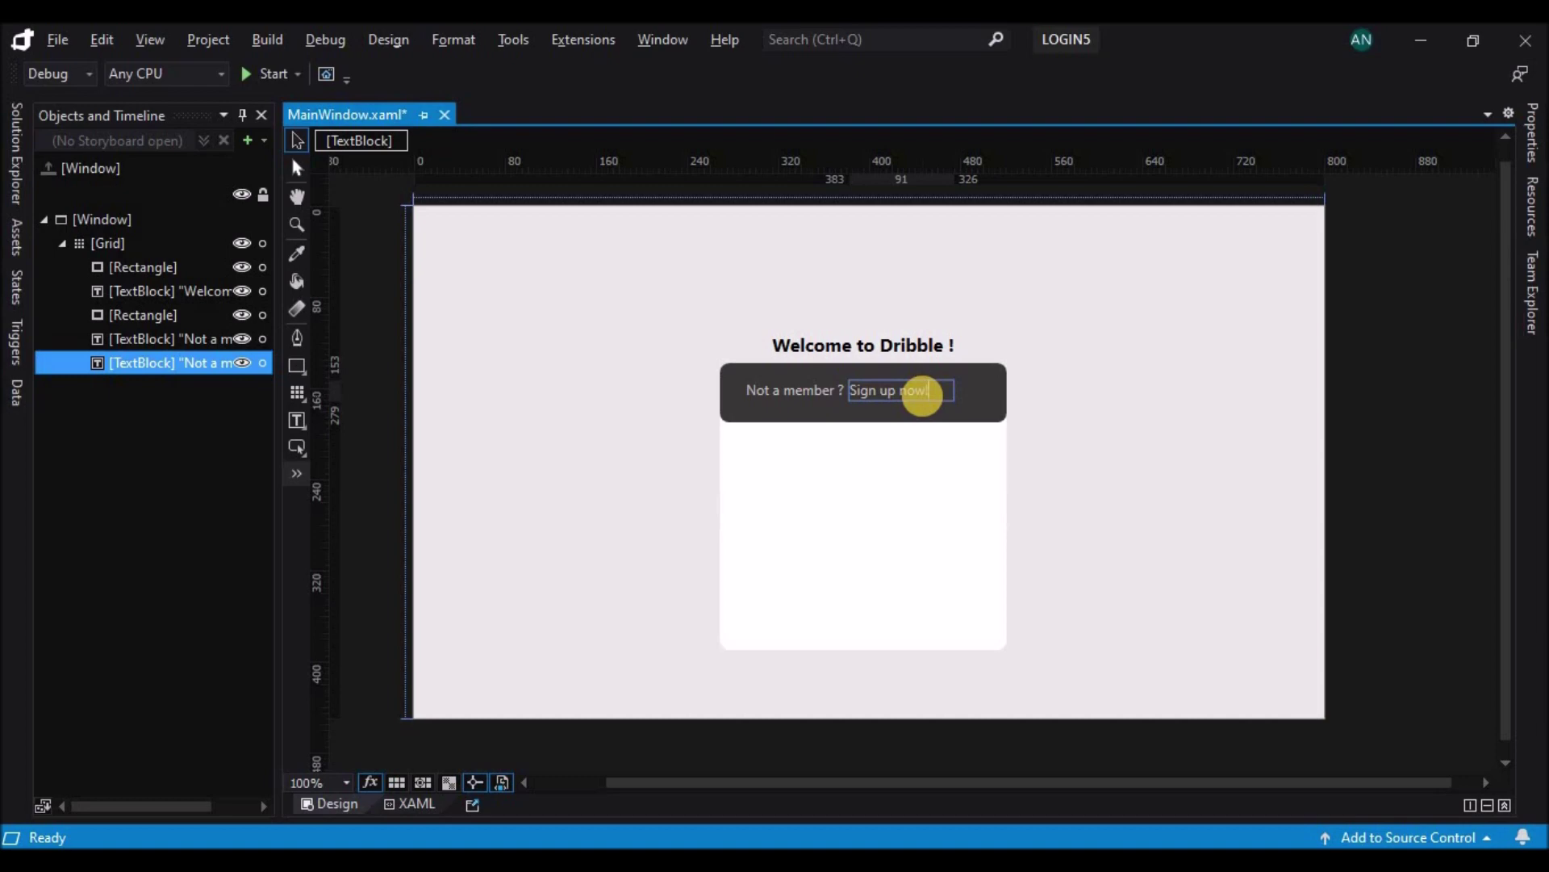
pyautogui.write('!')
# - Make the "Sign up now !" text bold
pyautogui.hotkey('ctrl', 'a')
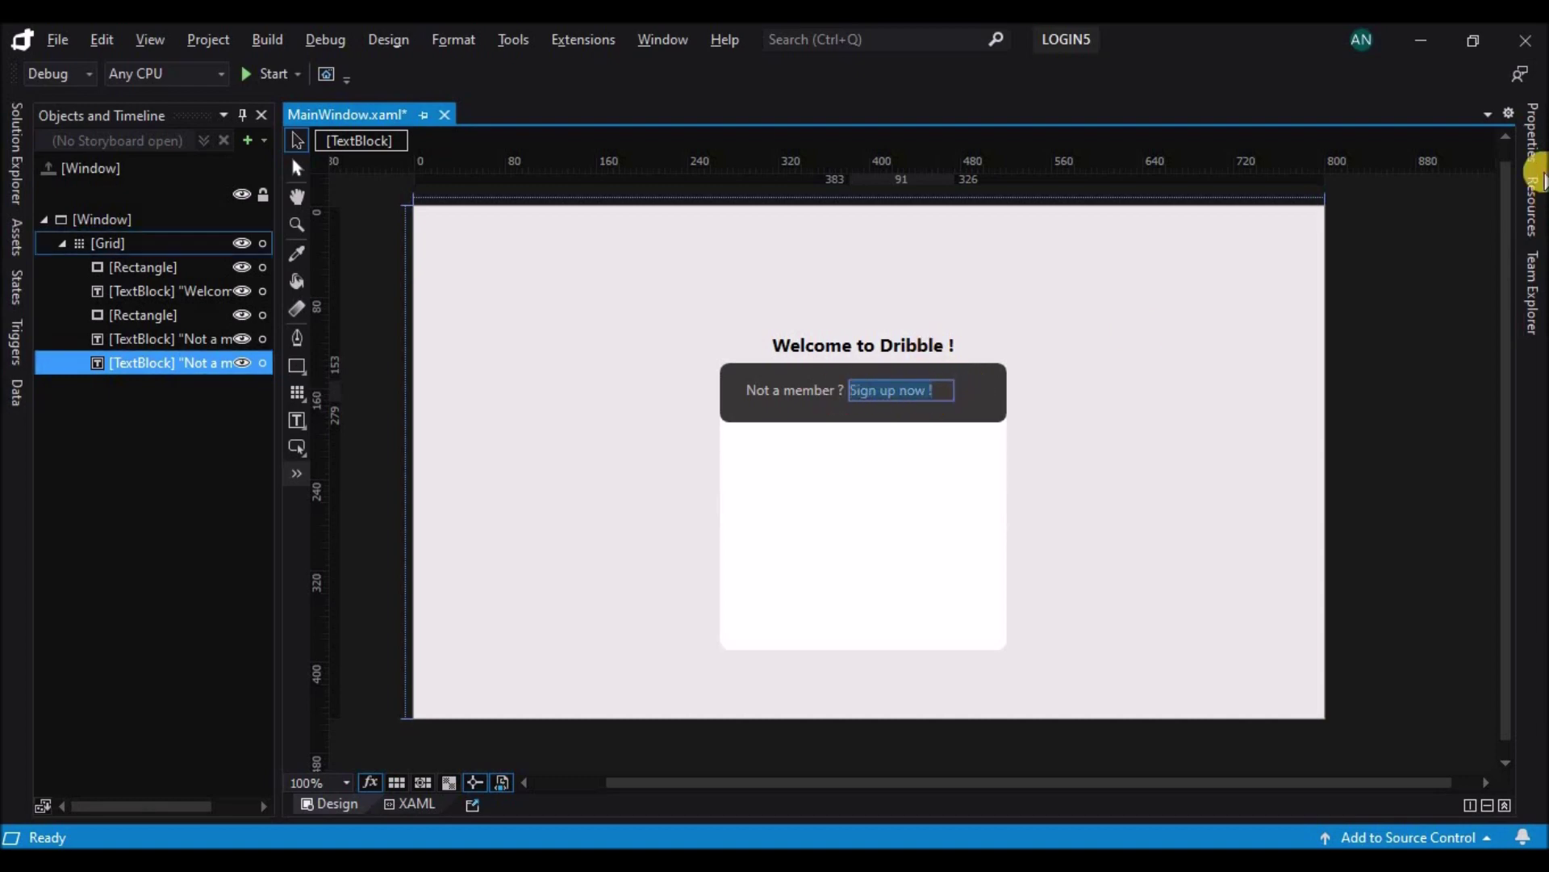
pyautogui.click(1533, 162)
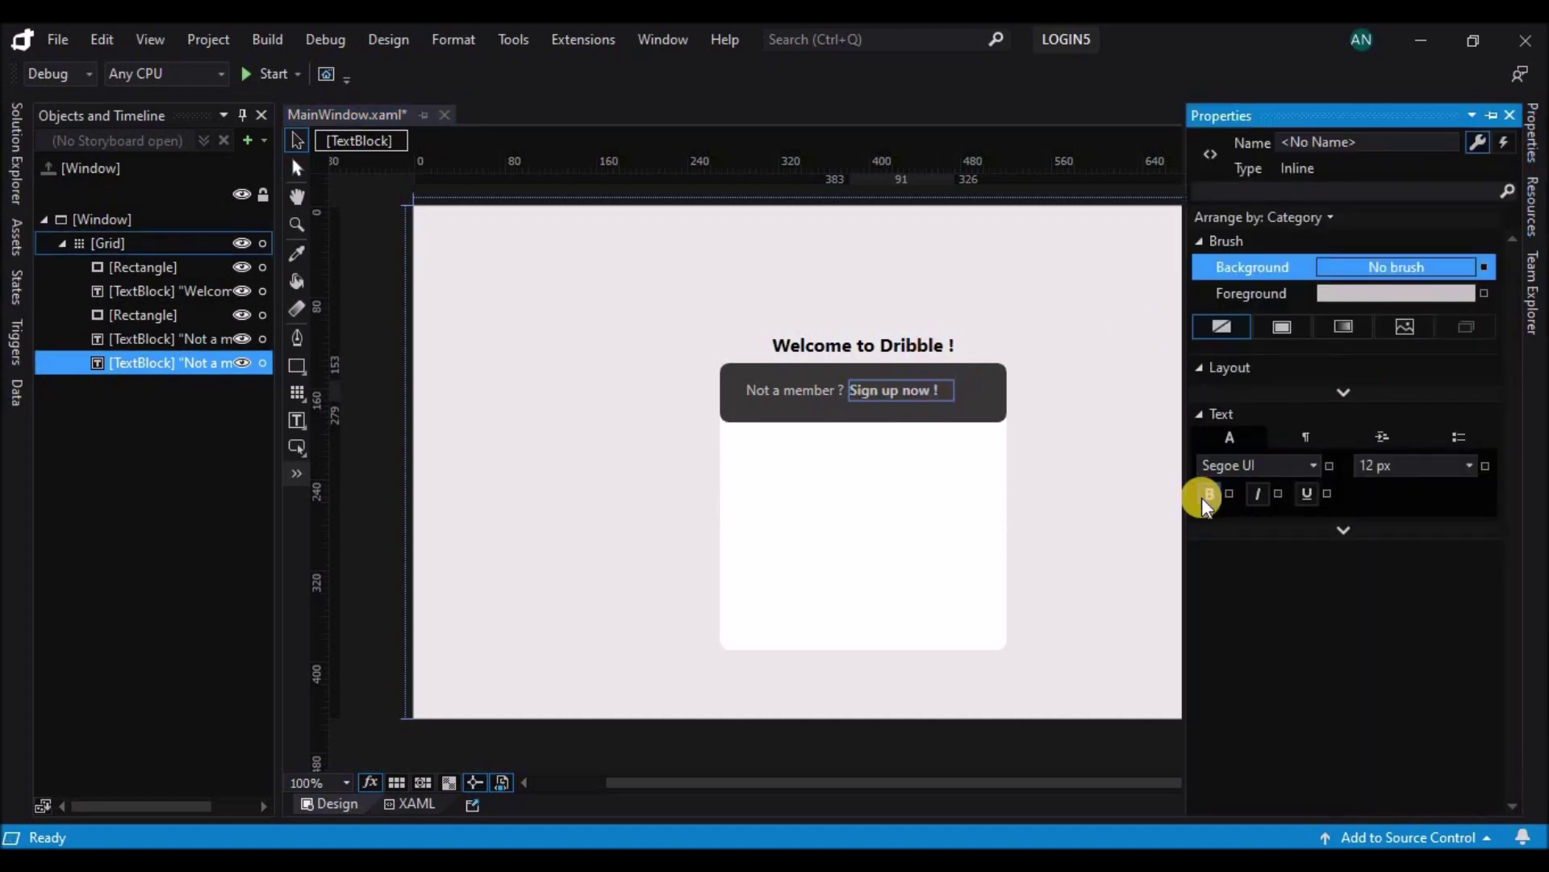
pyautogui.click(792, 390)
# - Move the "Not a member ?" and "Sign up now !" text blocks together 16 px to the right on the dark strip
pyautogui.click(792, 391)
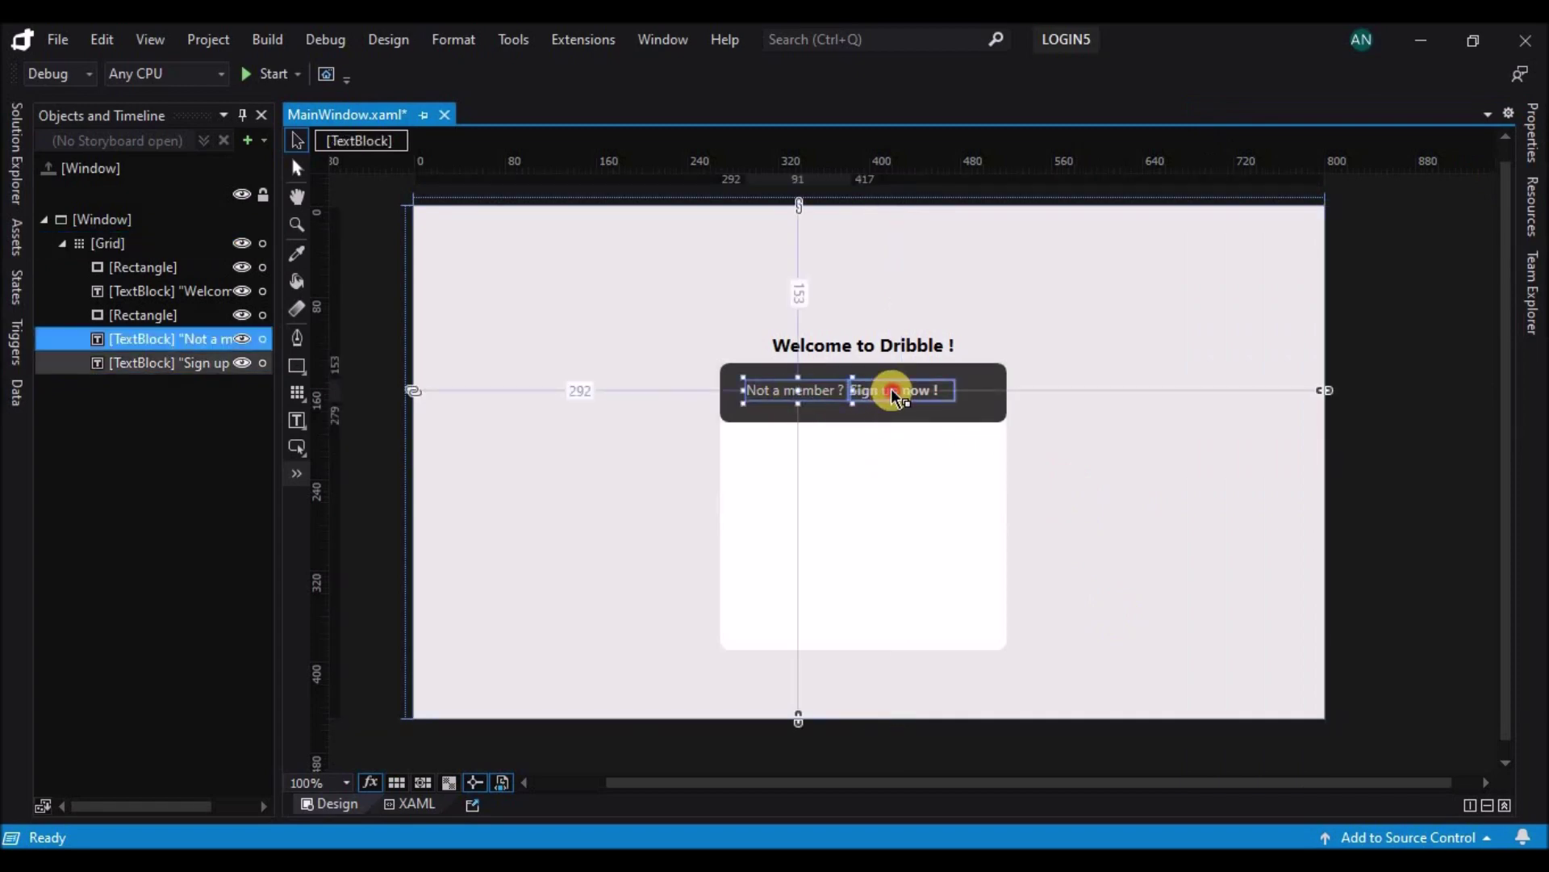
pyautogui.keyDown('shift'); pyautogui.click(891, 389); pyautogui.keyUp('shift')
pyautogui.press('Right')
pyautogui.press('Right')
pyautogui.press('Right')
pyautogui.press('Right')
pyautogui.press('Right')
pyautogui.press('Right')
pyautogui.press('Right')
pyautogui.press('Right')
pyautogui.press('Right')
pyautogui.press('Right')
pyautogui.press('Right')
pyautogui.press('Right')
pyautogui.press('Right')
pyautogui.press('Right')
pyautogui.press('Right')
pyautogui.press('Right')
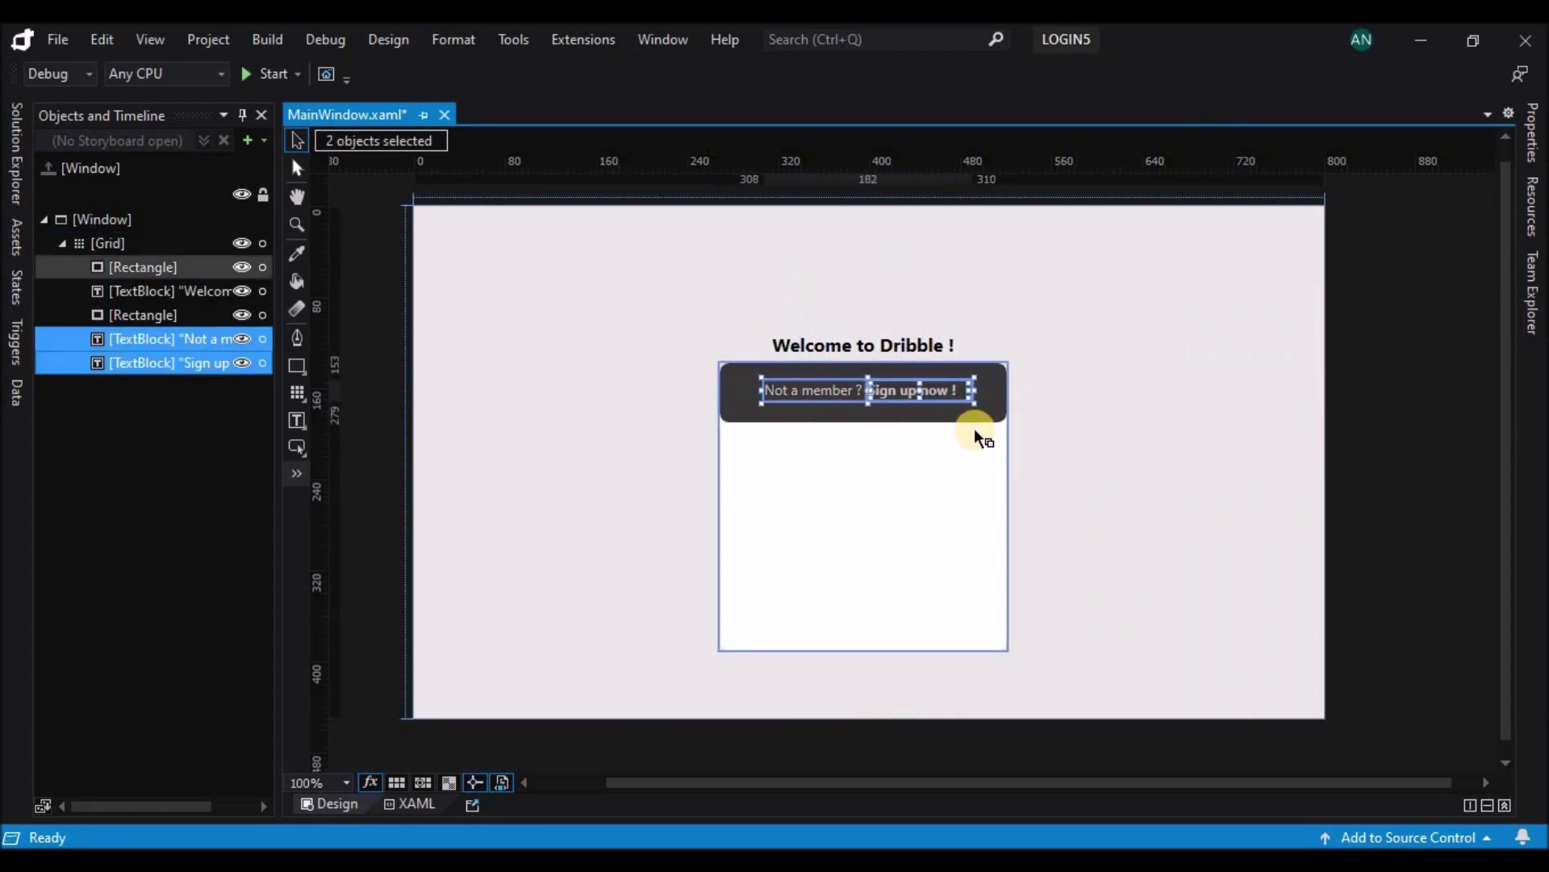
pyautogui.click(999, 374)
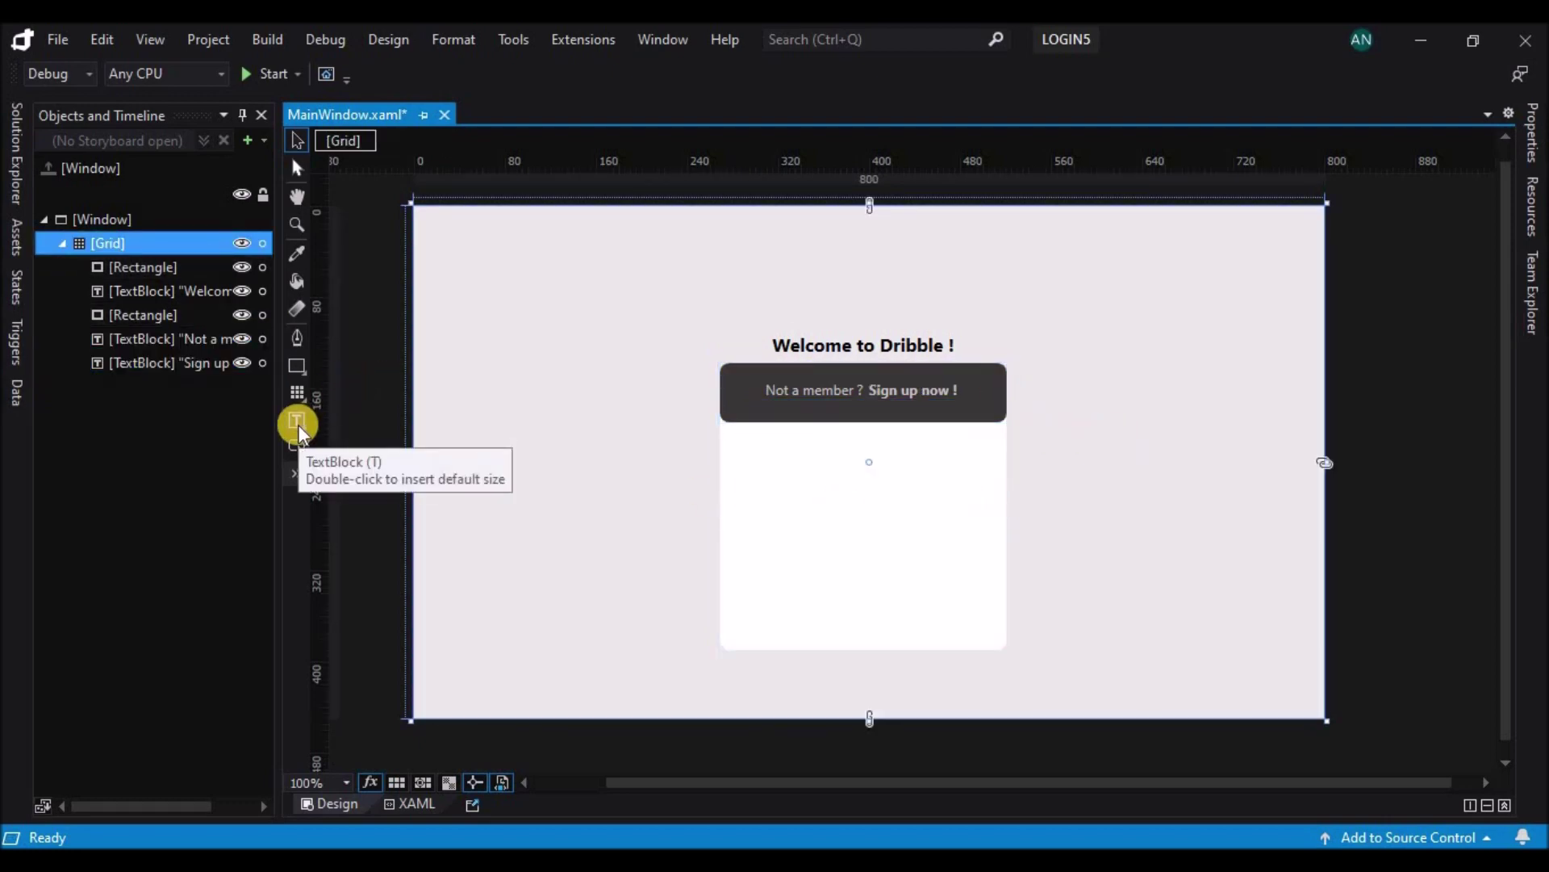
# - Draw a rectangle about 209 by 35 inside the white square, below the dark strip
pyautogui.click(297, 365)
pyautogui.moveTo(744, 458); pyautogui.dragTo(983, 497)
pyautogui.press('v')
pyautogui.click(1019, 520)
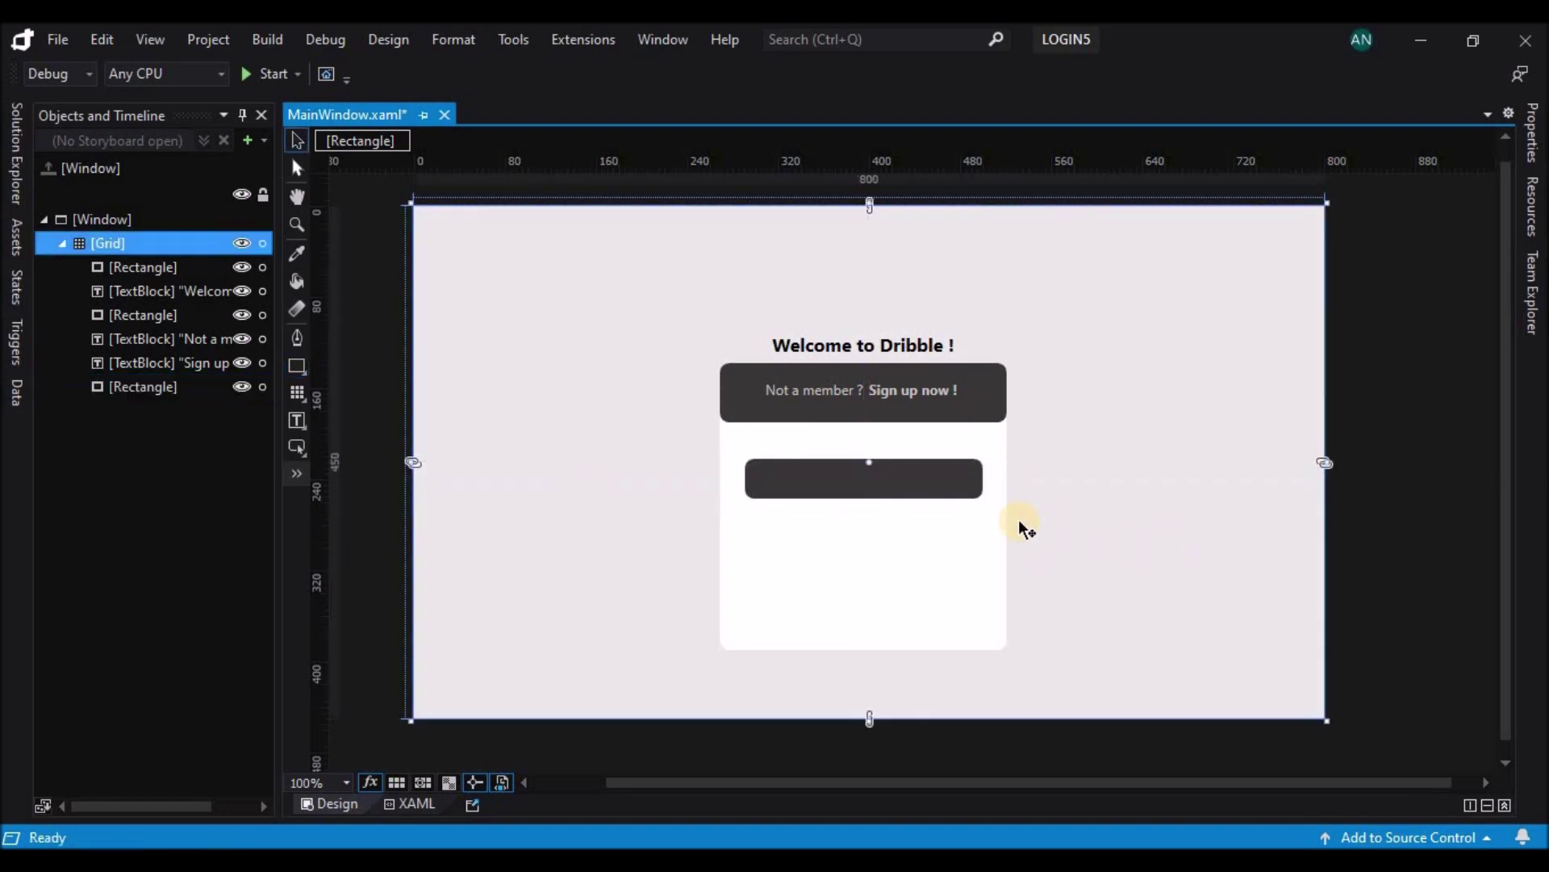
# - Fill the rectangle below the dark strip with light grey #FFE4E4E4
pyautogui.click(910, 488)
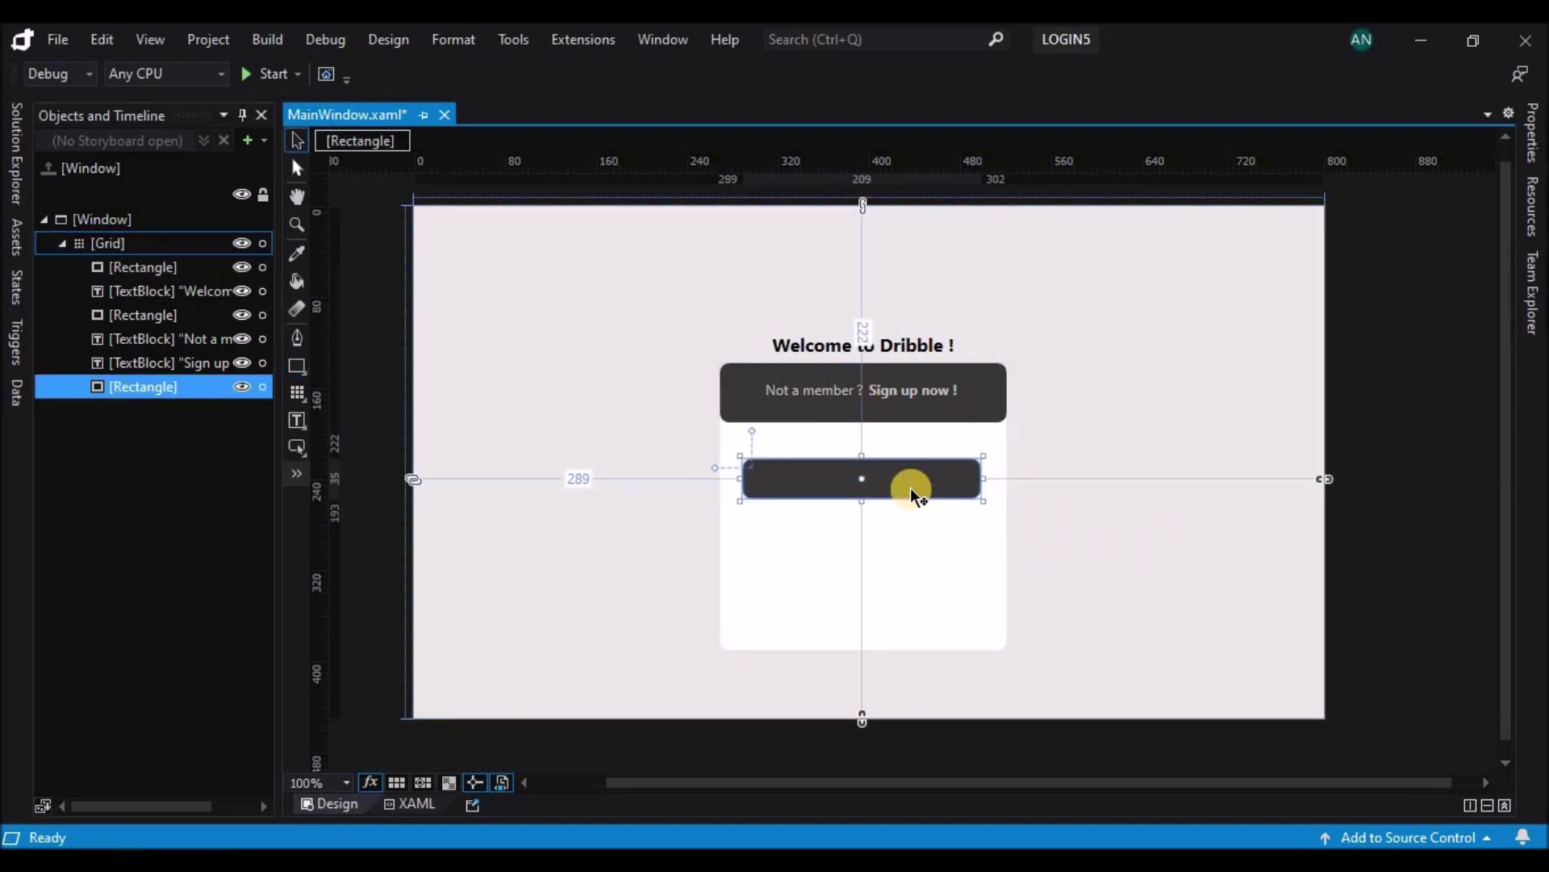
pyautogui.click(1530, 129)
pyautogui.click(1256, 297)
pyautogui.click(1247, 267)
pyautogui.moveTo(1212, 413)
pyautogui.mouseDown()
pyautogui.moveTo(1204, 431)
pyautogui.moveTo(1191, 416)
pyautogui.mouseUp()
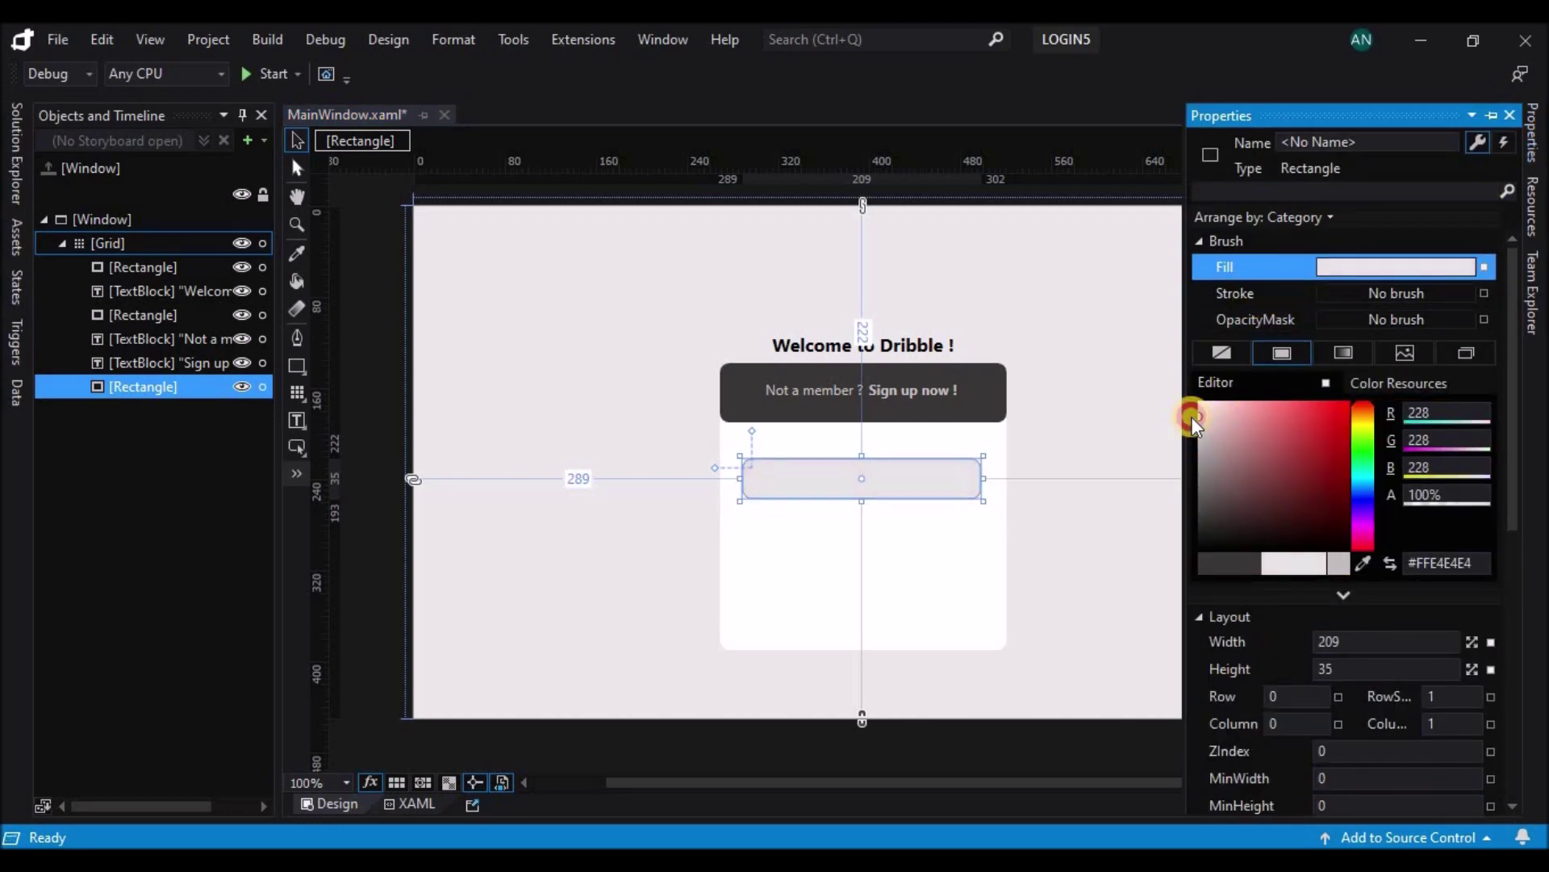
pyautogui.click(962, 518)
# - Duplicate the light grey rectangle directly below the original as a second input field background
pyautogui.moveTo(915, 479); pyautogui.dragTo(920, 546)
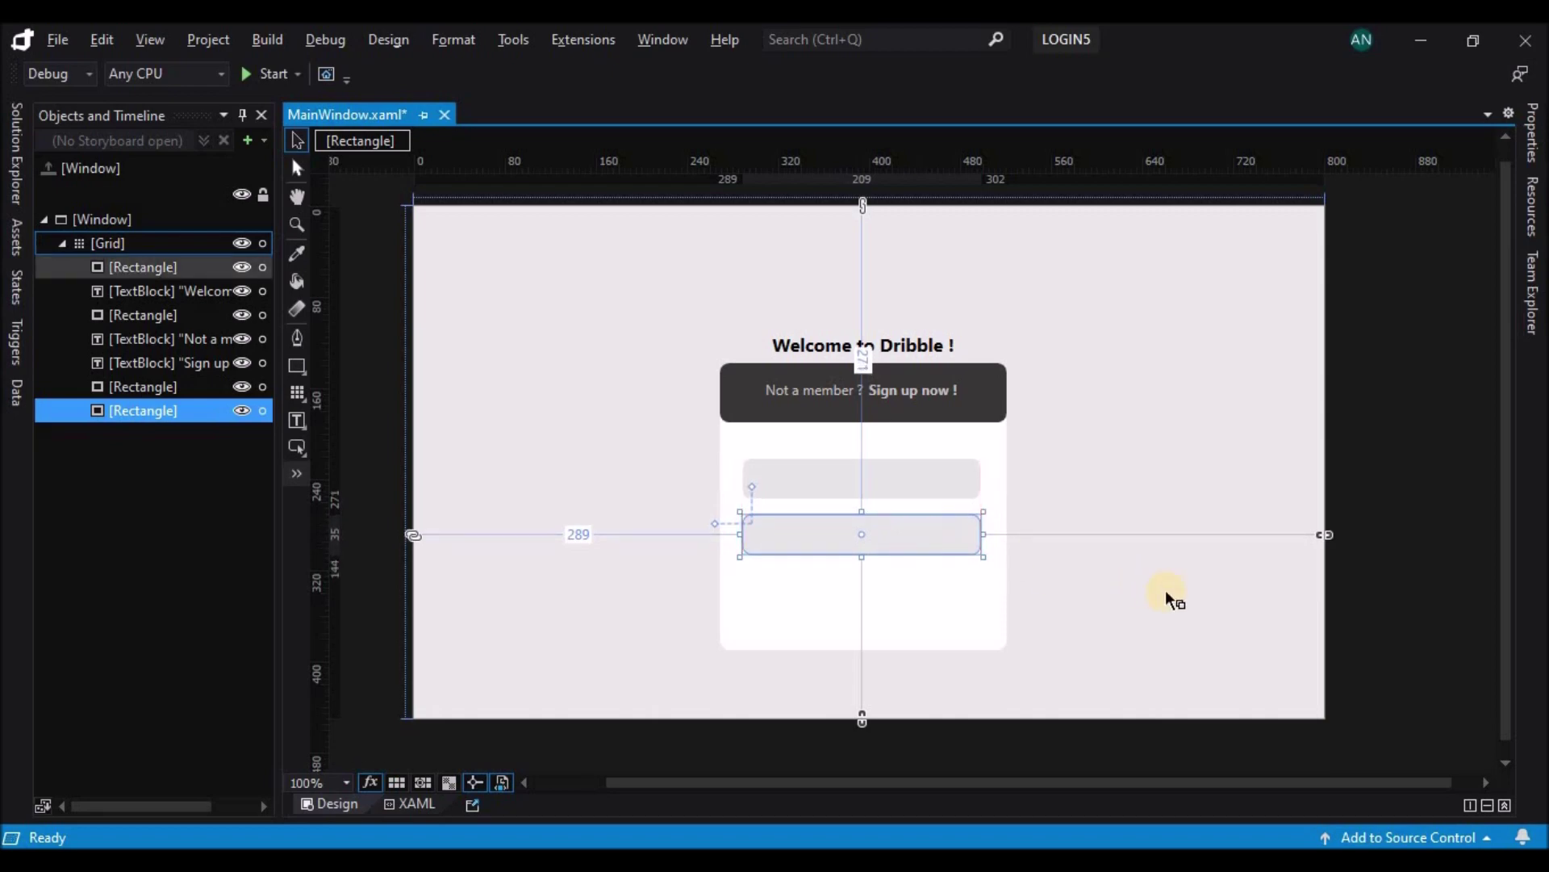
pyautogui.click(1157, 598)
pyautogui.click(905, 489)
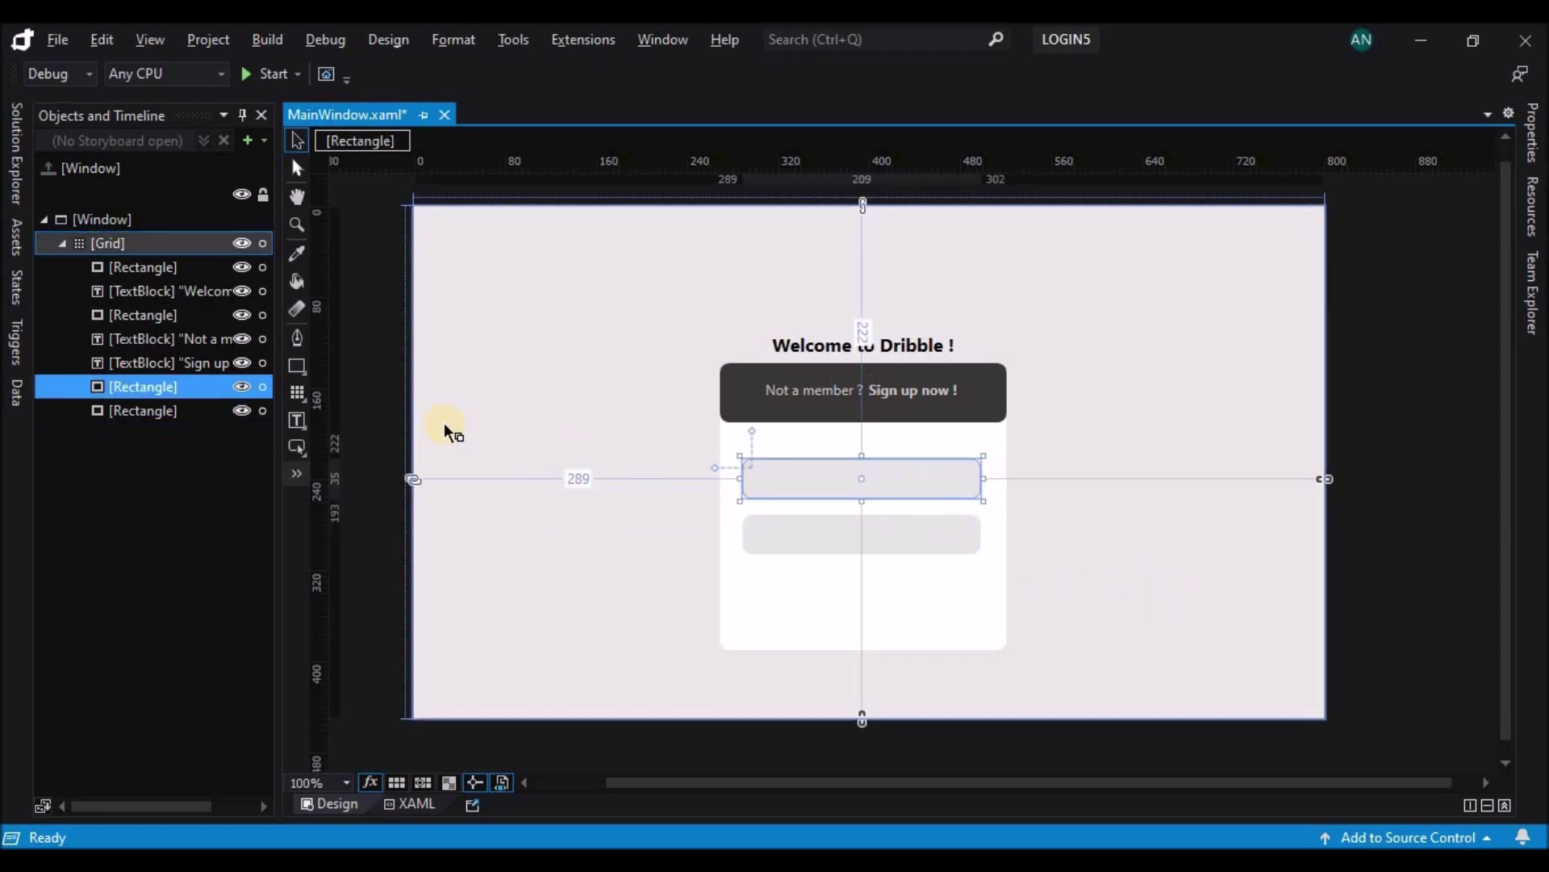
# - Add a text box about 194 by 30 over the upper grey field and duplicate it onto the lower one
pyautogui.moveTo(296, 421); pyautogui.dragTo(363, 443)
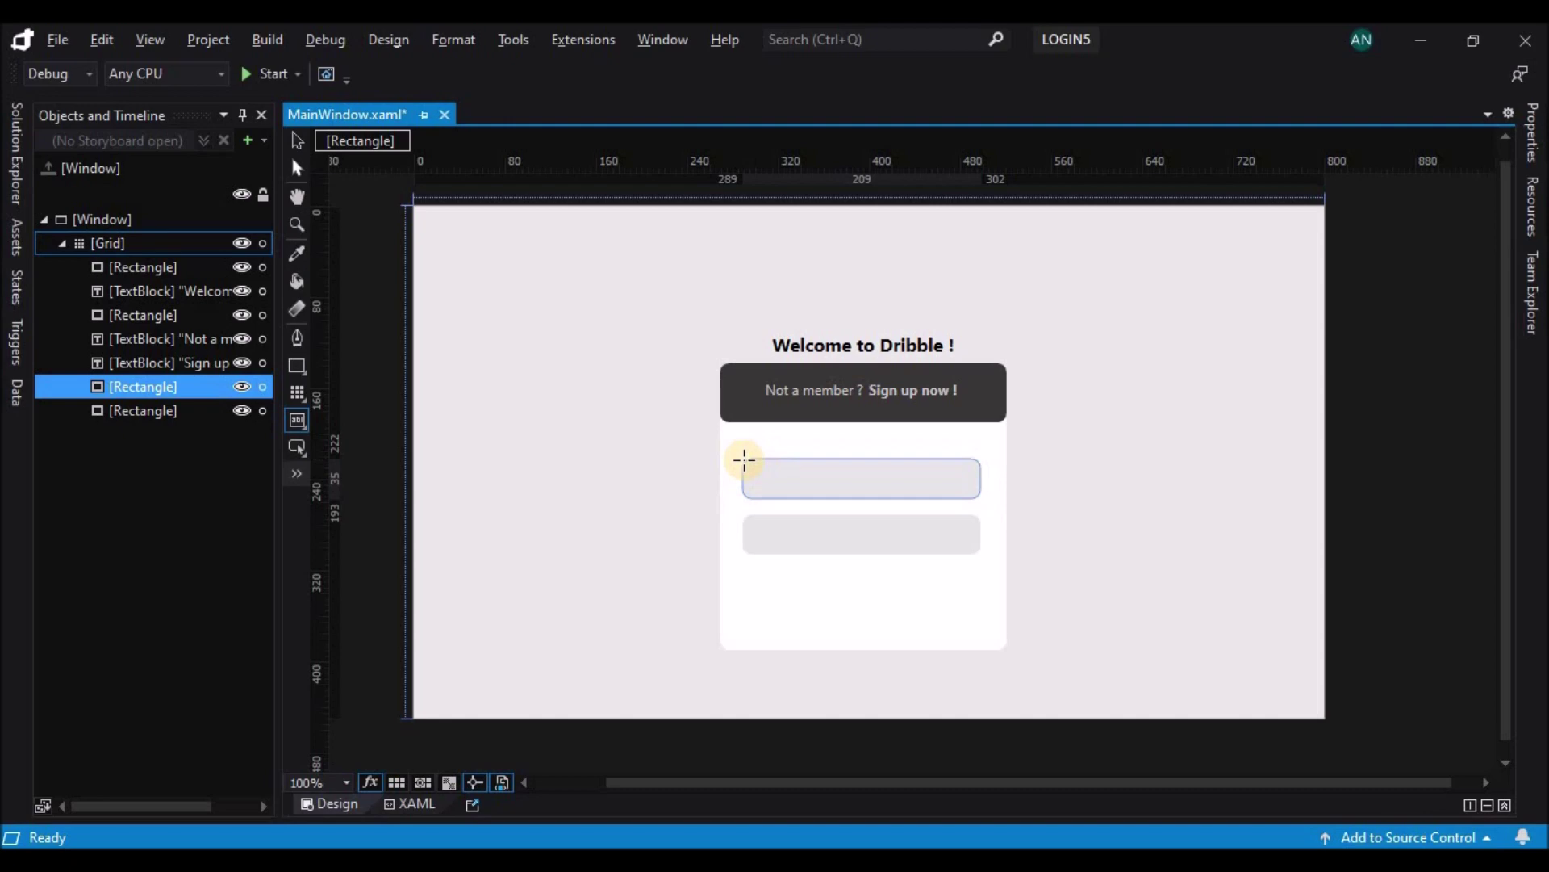
pyautogui.moveTo(751, 458)
pyautogui.mouseDown()
pyautogui.moveTo(879, 491)
pyautogui.moveTo(964, 492)
pyautogui.mouseUp()
pyautogui.click(1168, 440)
pyautogui.click(951, 484)
pyautogui.click(1540, 155)
pyautogui.moveTo(1358, 736); pyautogui.dragTo(1116, 746)
pyautogui.moveTo(898, 472); pyautogui.dragTo(899, 475)
pyautogui.moveTo(742, 478); pyautogui.dragTo(749, 478)
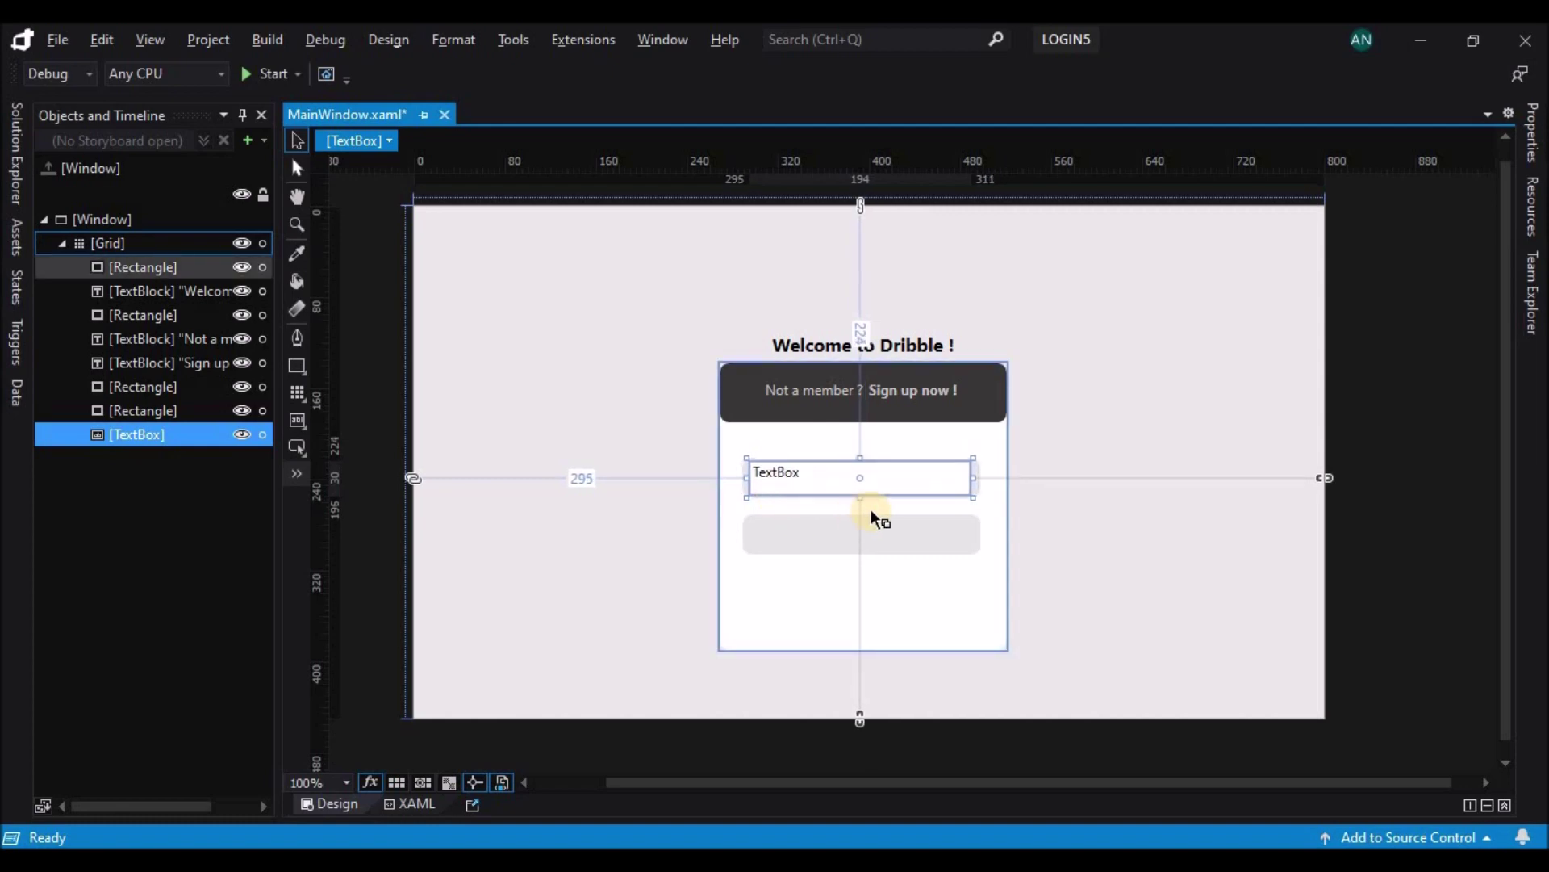
pyautogui.moveTo(889, 487); pyautogui.dragTo(895, 541)
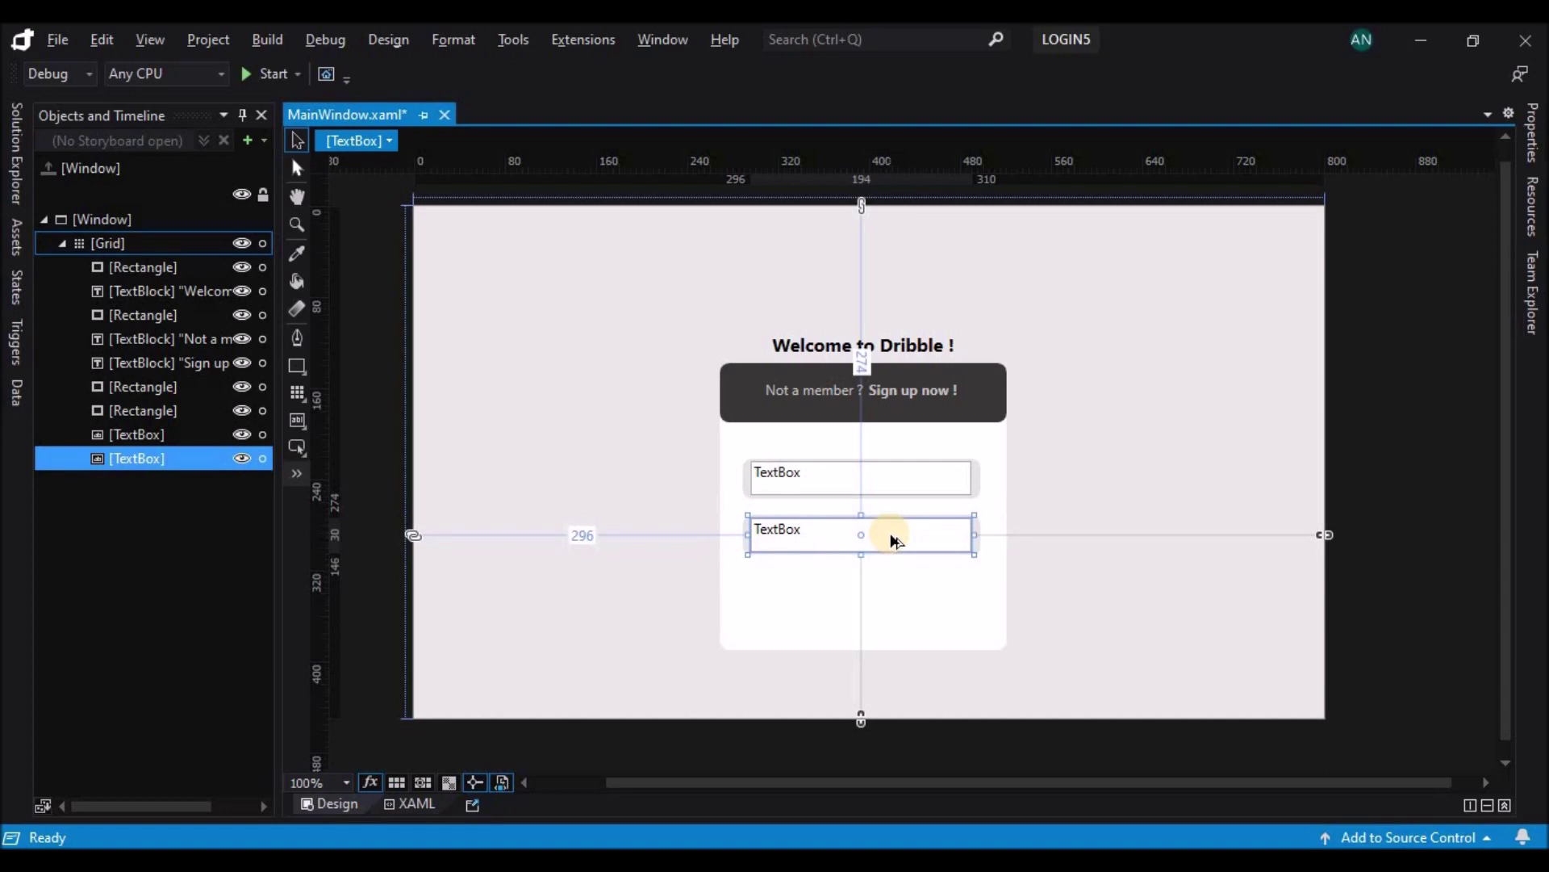
# - Set the upper text box's background, border and selection brushes to No brush
pyautogui.click(904, 471)
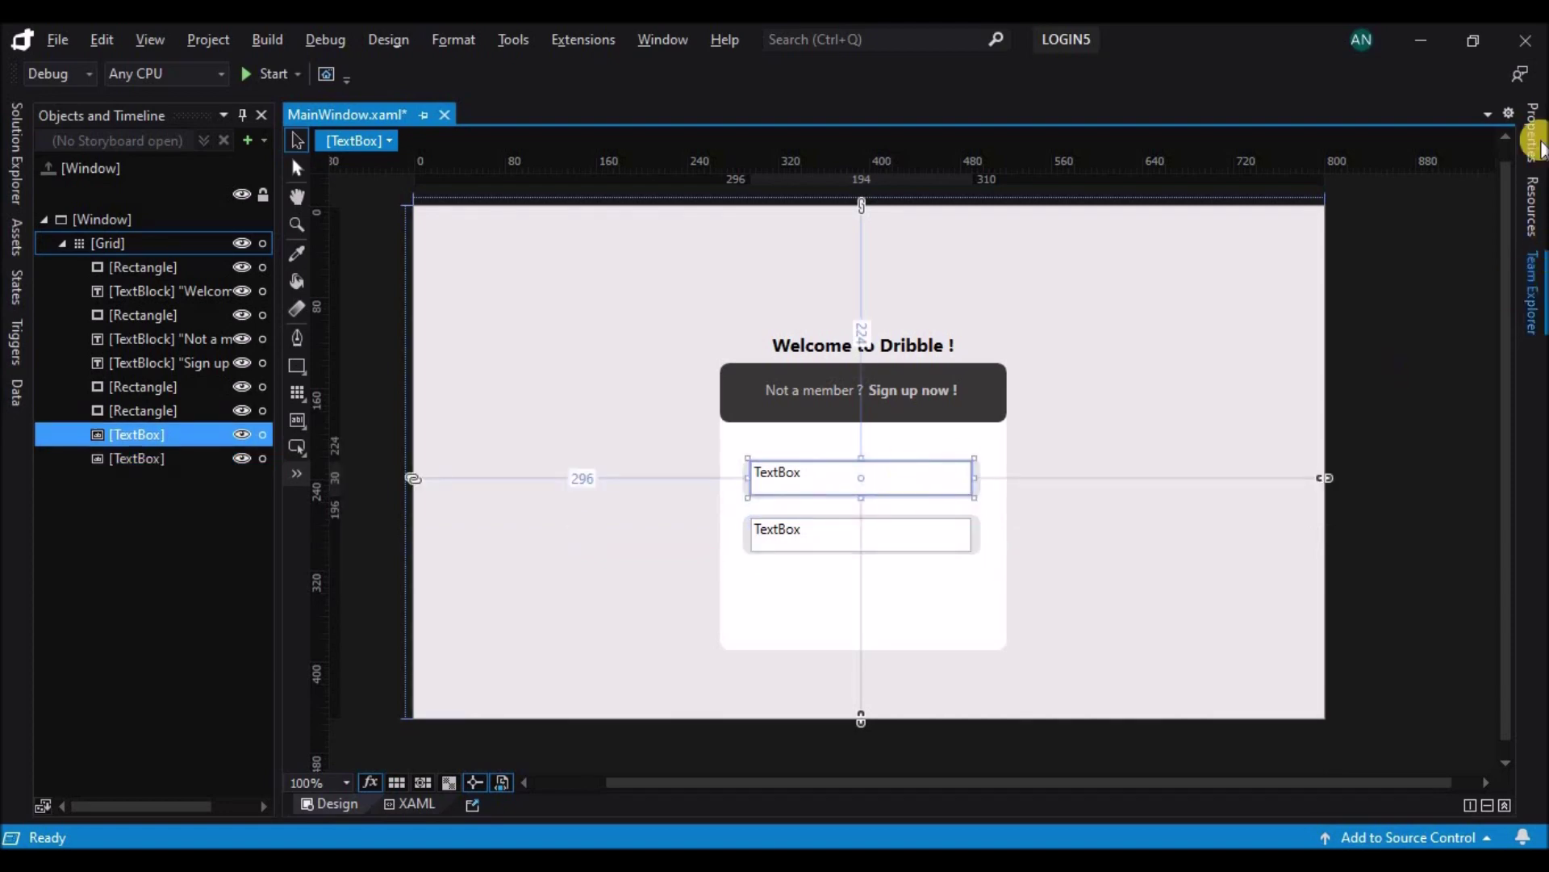
pyautogui.click(1532, 133)
pyautogui.click(1221, 421)
pyautogui.click(1253, 282)
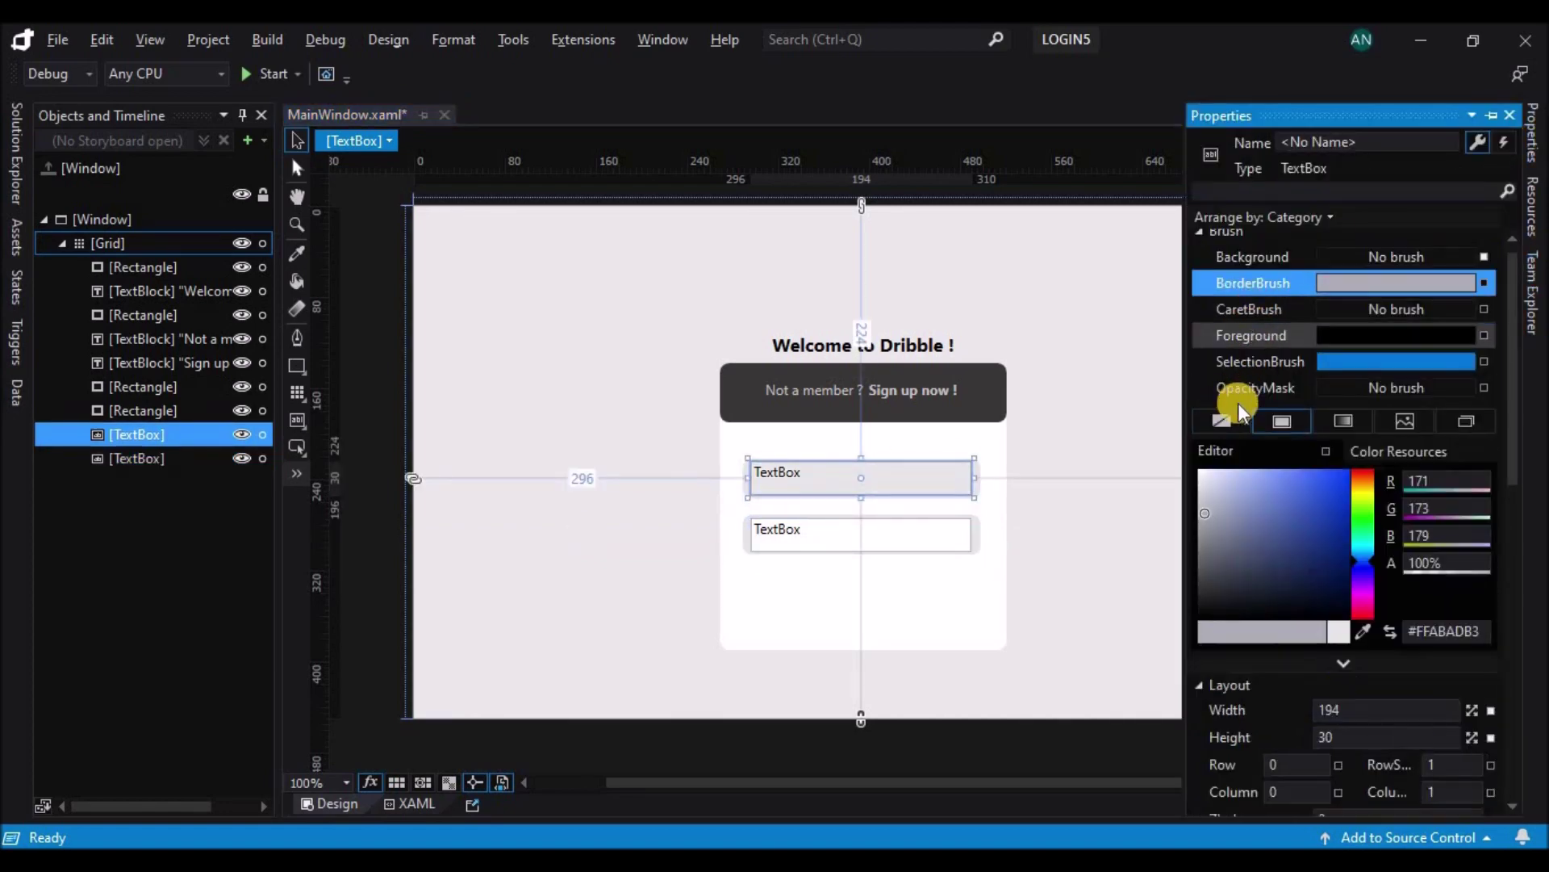
pyautogui.click(1220, 420)
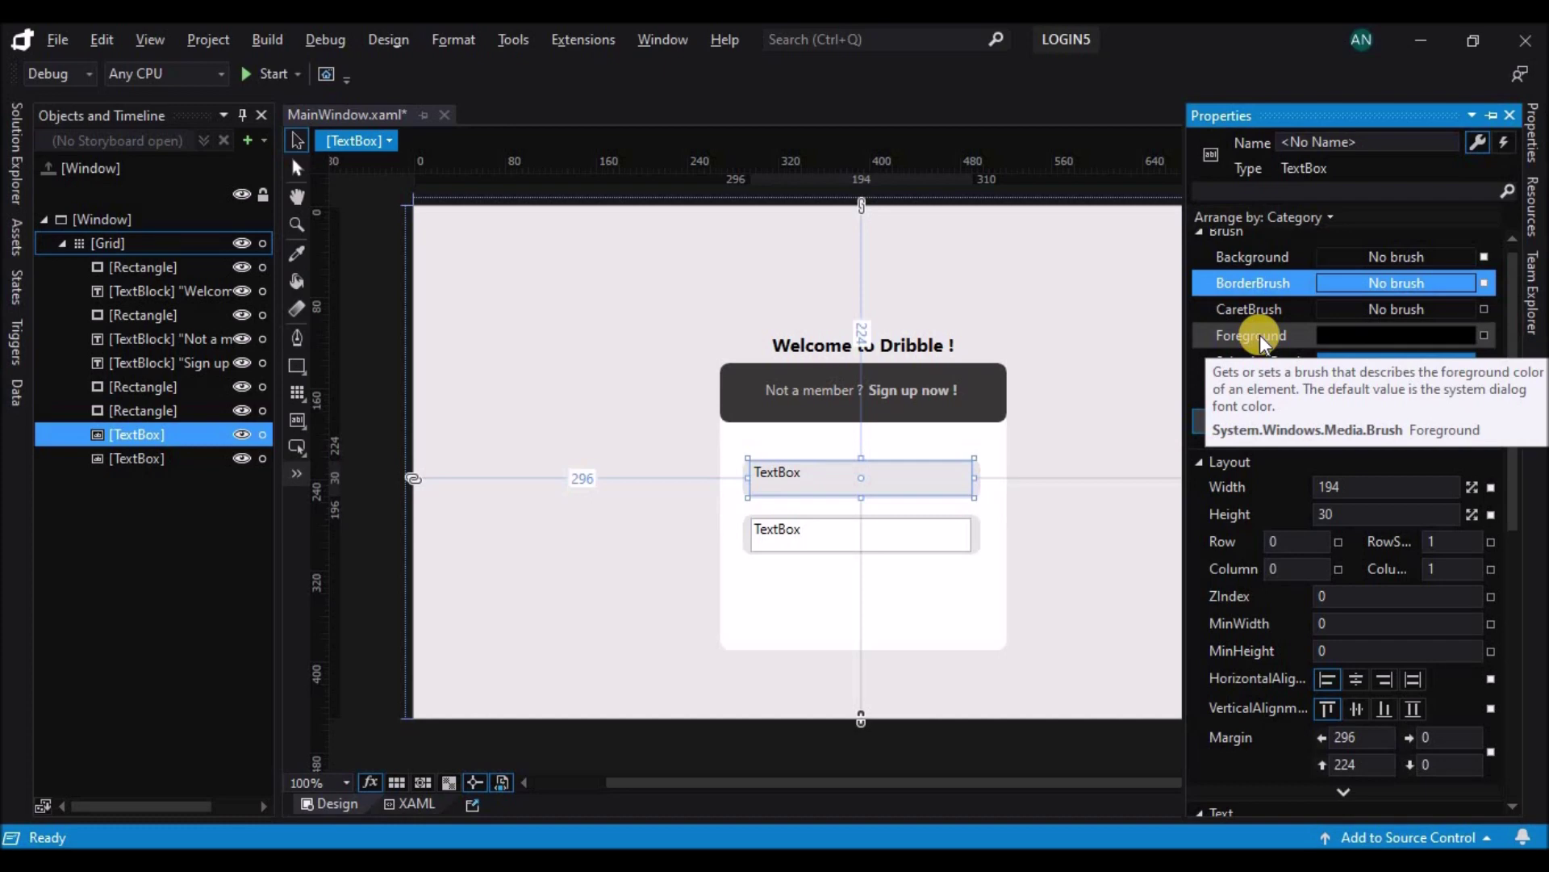
pyautogui.click(1254, 362)
pyautogui.click(1221, 420)
# - Remove the background, border and selection brushes from the lower text box
pyautogui.click(917, 536)
pyautogui.click(1531, 133)
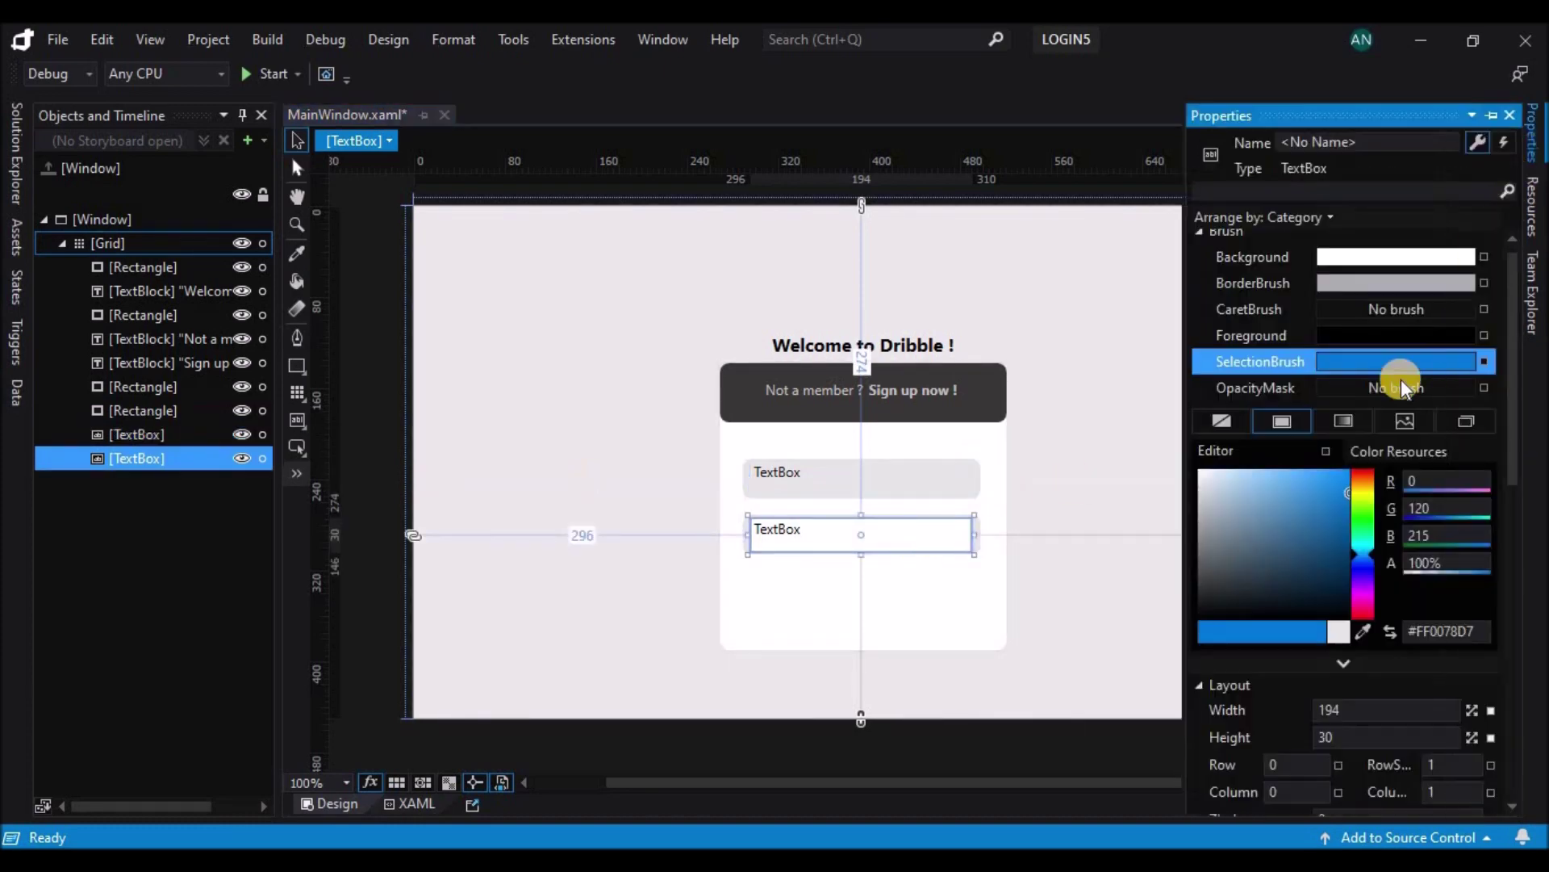
pyautogui.click(1257, 257)
pyautogui.click(1222, 420)
pyautogui.click(1252, 283)
pyautogui.click(1215, 421)
pyautogui.click(1243, 360)
pyautogui.click(1216, 424)
# - Centre the content vertically in both the upper and the lower text box
pyautogui.click(958, 476)
pyautogui.click(1529, 137)
pyautogui.click(1506, 495)
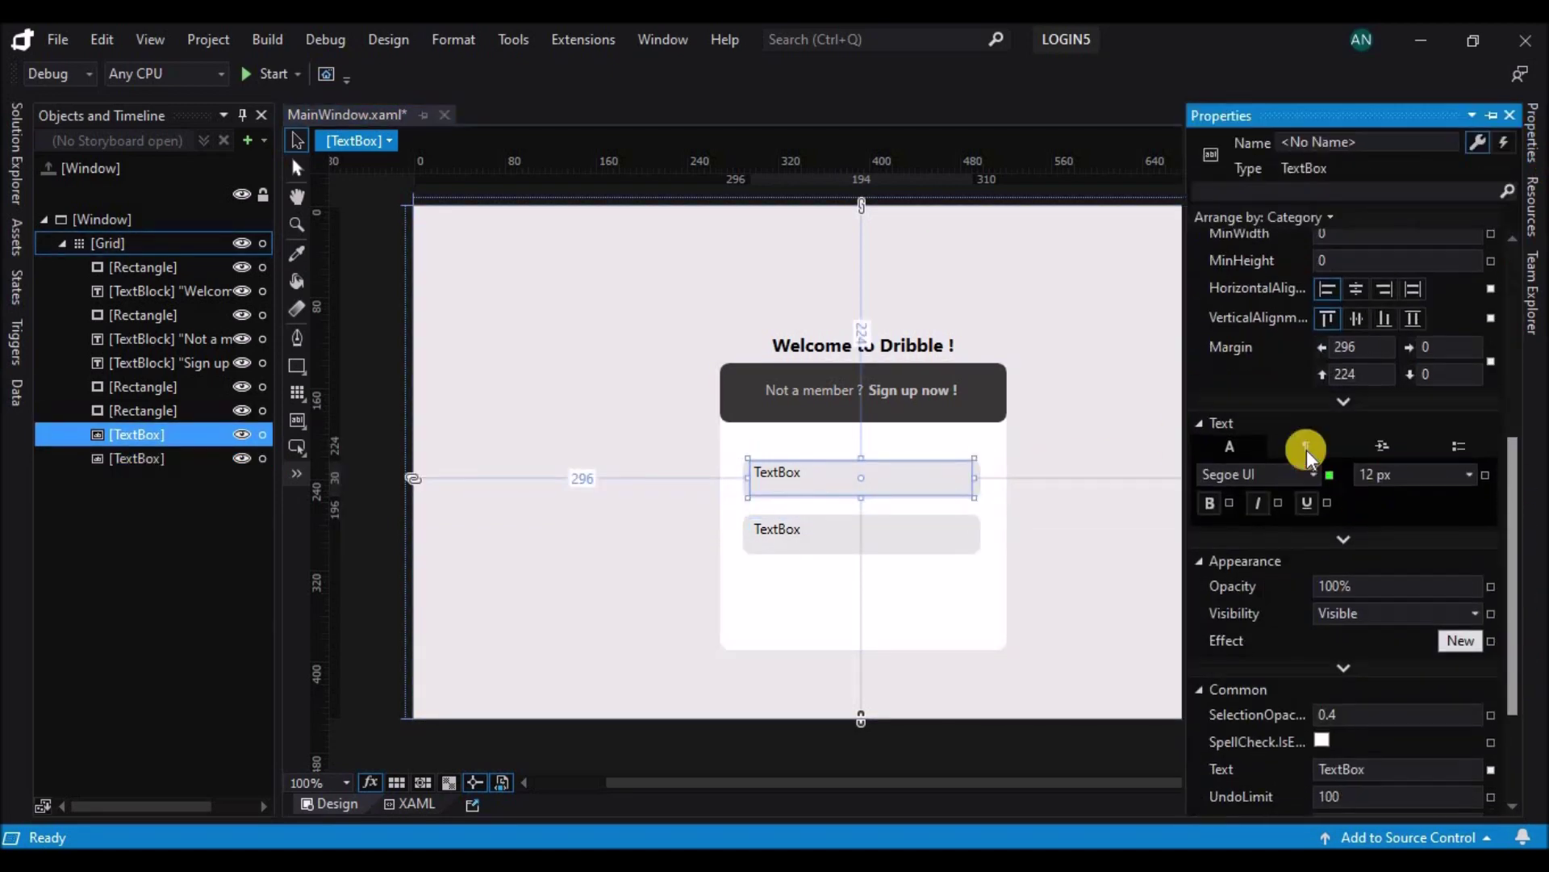
pyautogui.scroll(1, 1308, 454)
pyautogui.click(1329, 418)
pyautogui.click(947, 525)
pyautogui.click(1533, 129)
pyautogui.click(1373, 529)
pyautogui.click(1100, 570)
# - Change the upper text box's placeholder to "Username or Email" and the lower one's to "Password"
pyautogui.click(770, 484)
pyautogui.doubleClick(770, 485)
pyautogui.write('Username')
pyautogui.doubleClick(779, 529)
pyautogui.write('Passw')
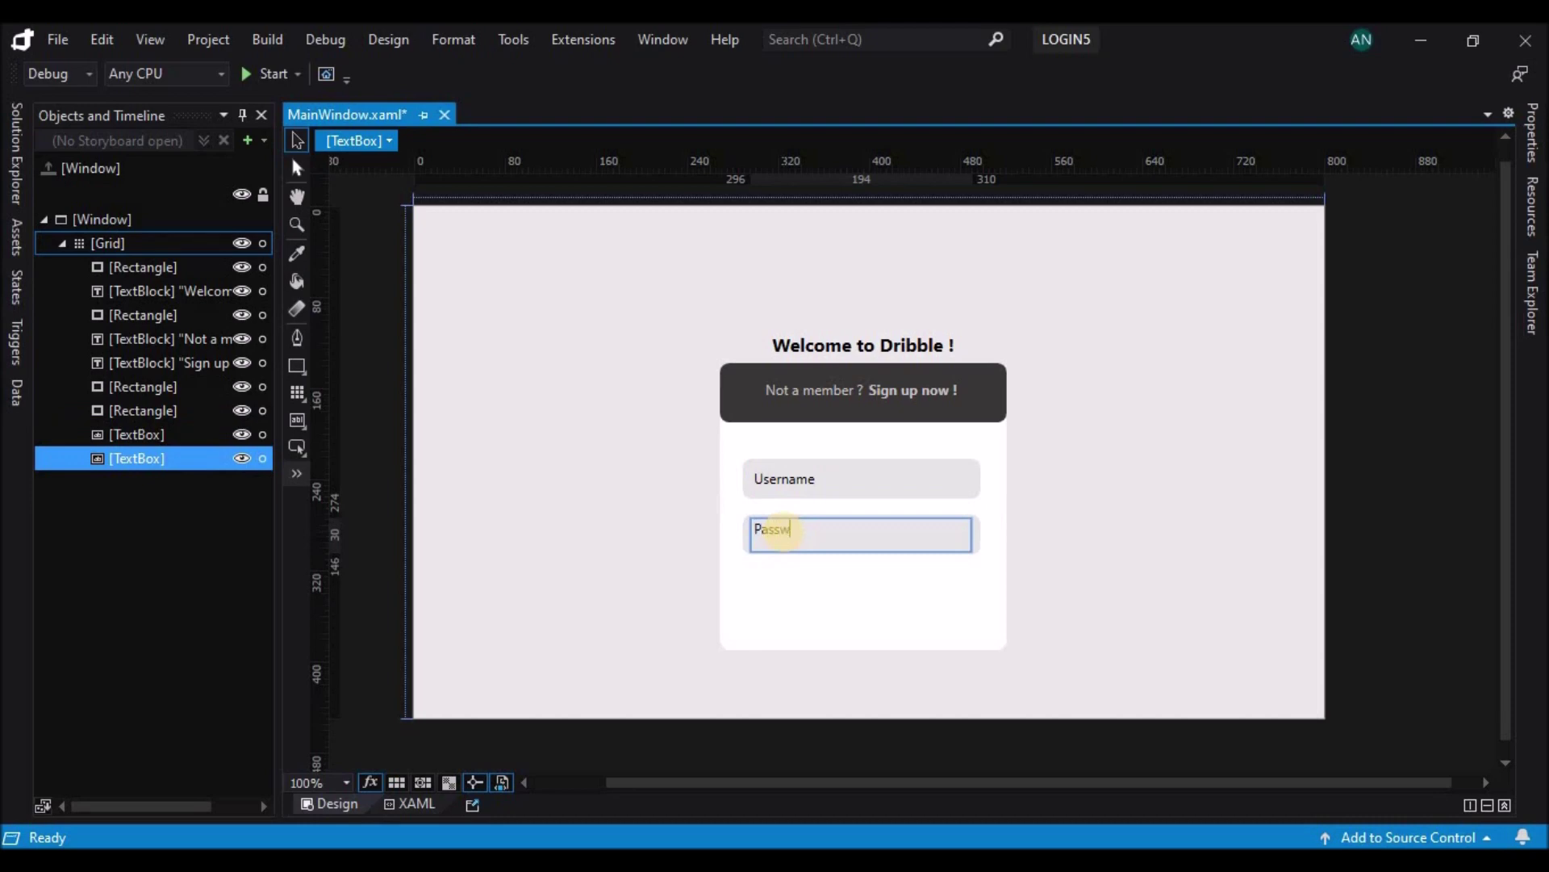
pyautogui.write('ord')
pyautogui.doubleClick(864, 474)
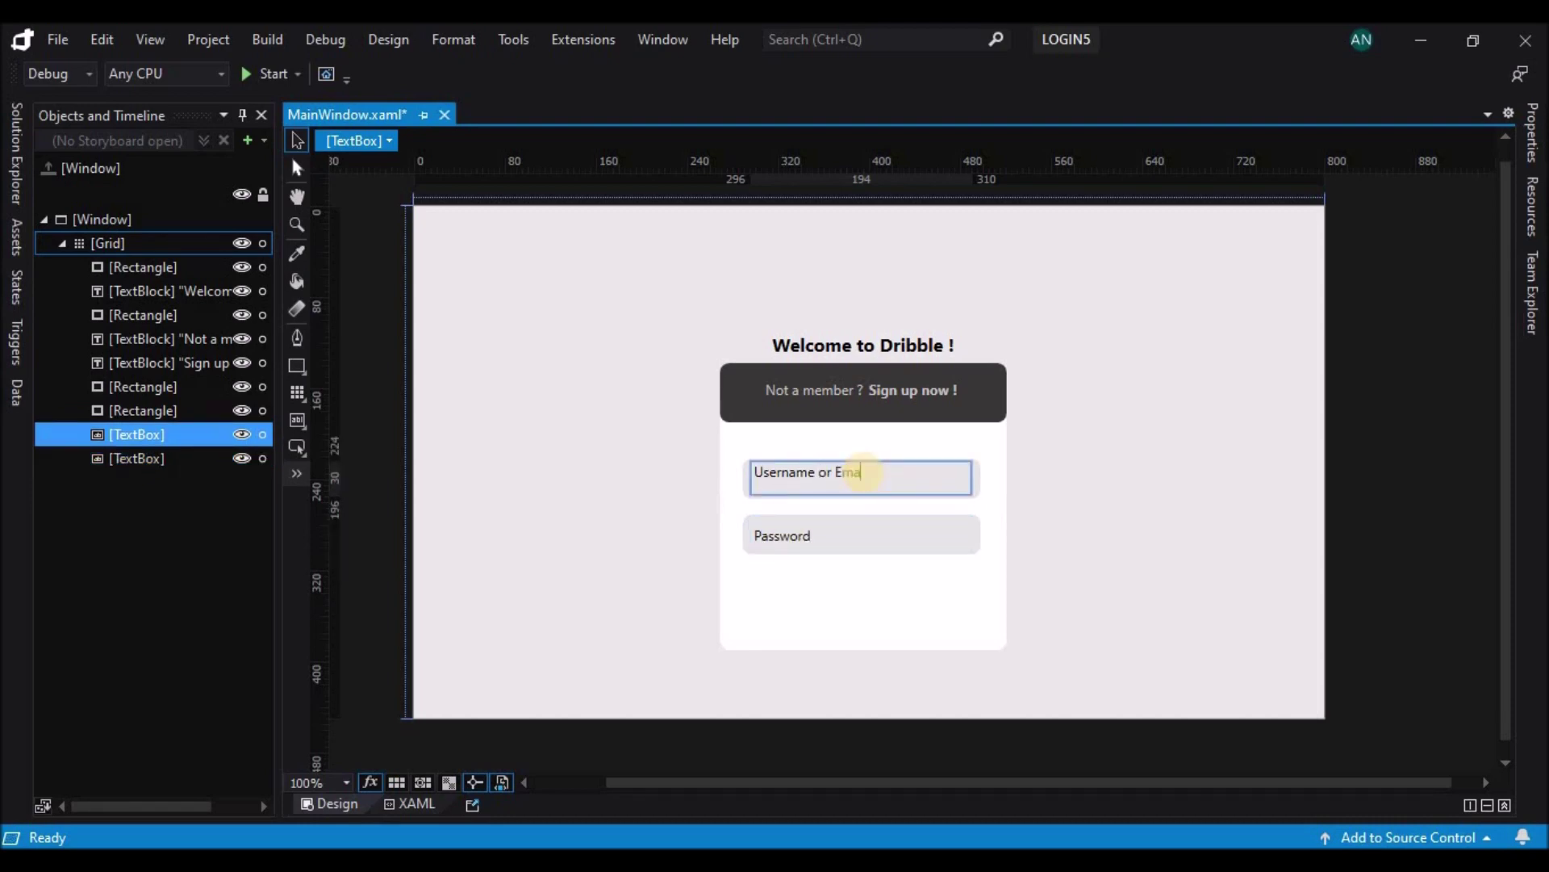
pyautogui.click(1074, 502)
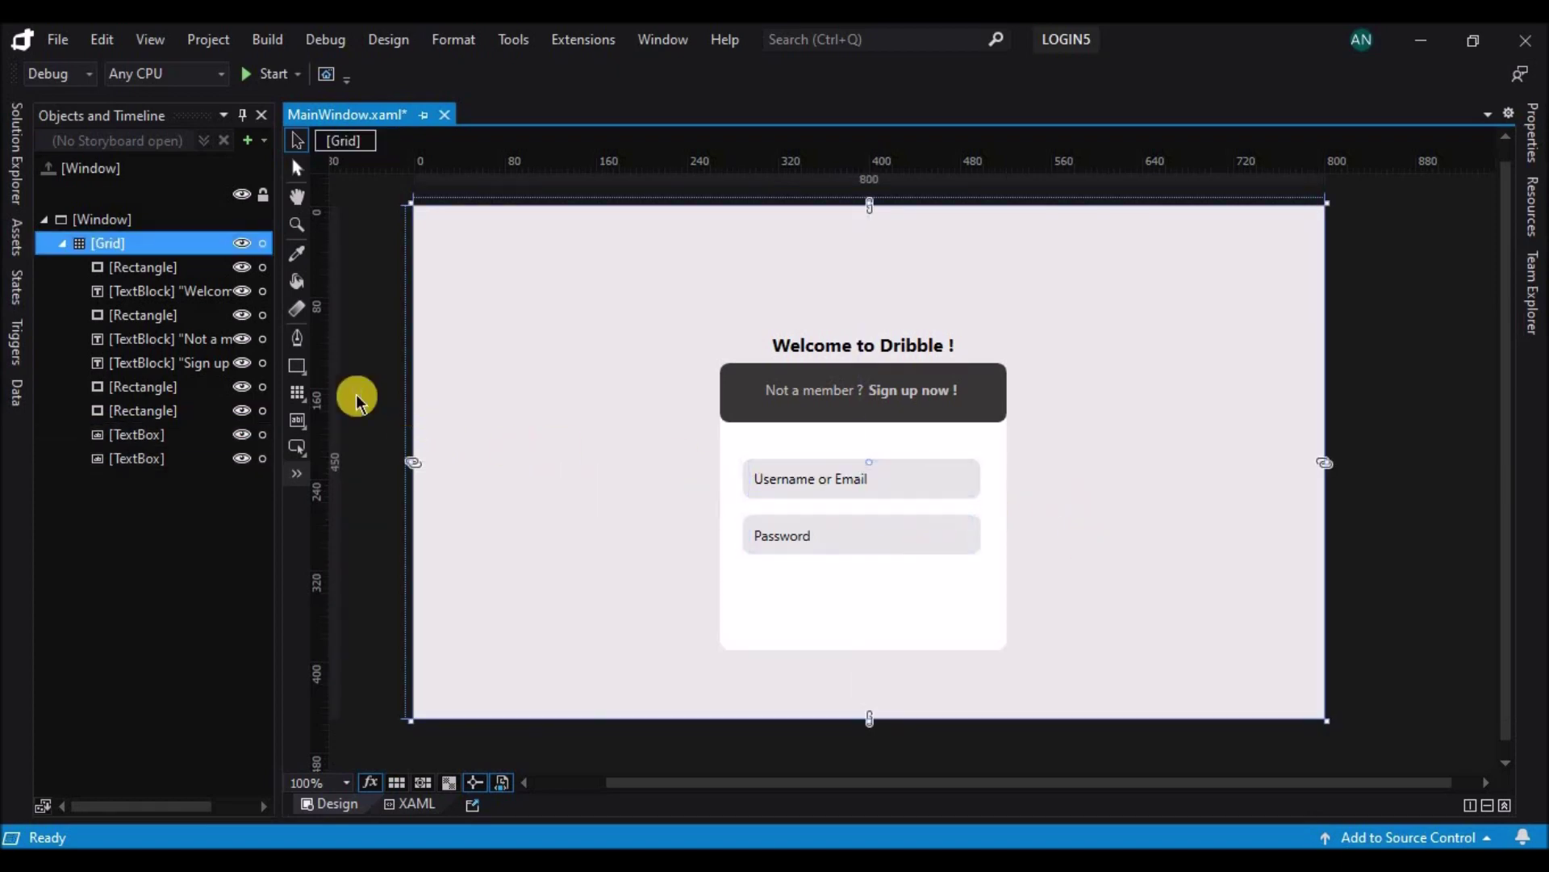
# - Draw a button about 134 by 36 on the white card, centred below the Password field
pyautogui.rightClick(297, 367)
pyautogui.rightClick(297, 419)
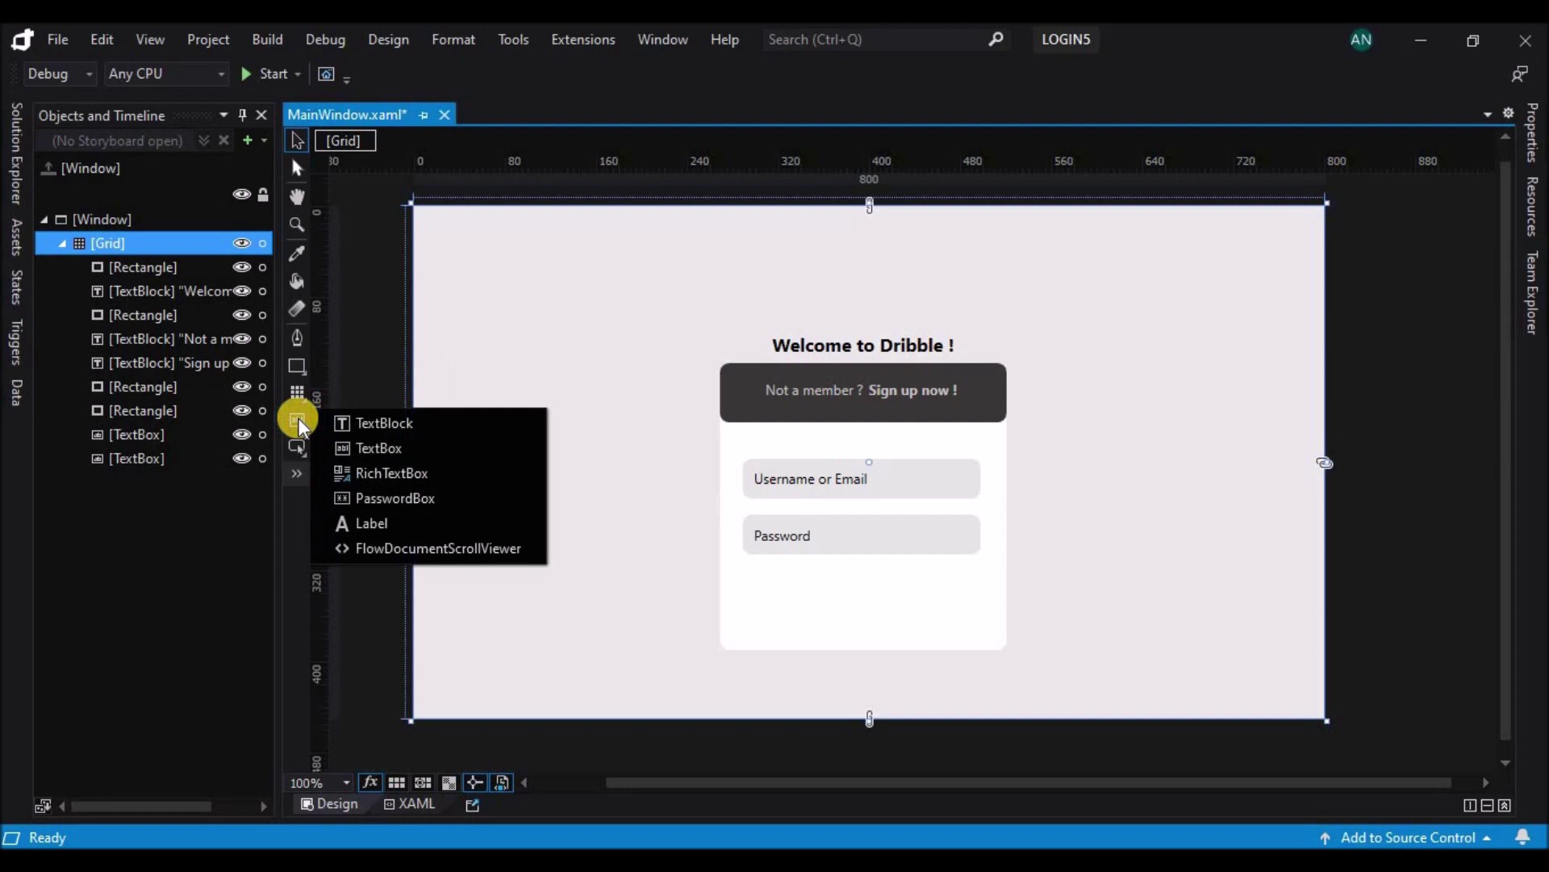
pyautogui.rightClick(301, 445)
pyautogui.click(355, 447)
pyautogui.moveTo(782, 577); pyautogui.dragTo(937, 617)
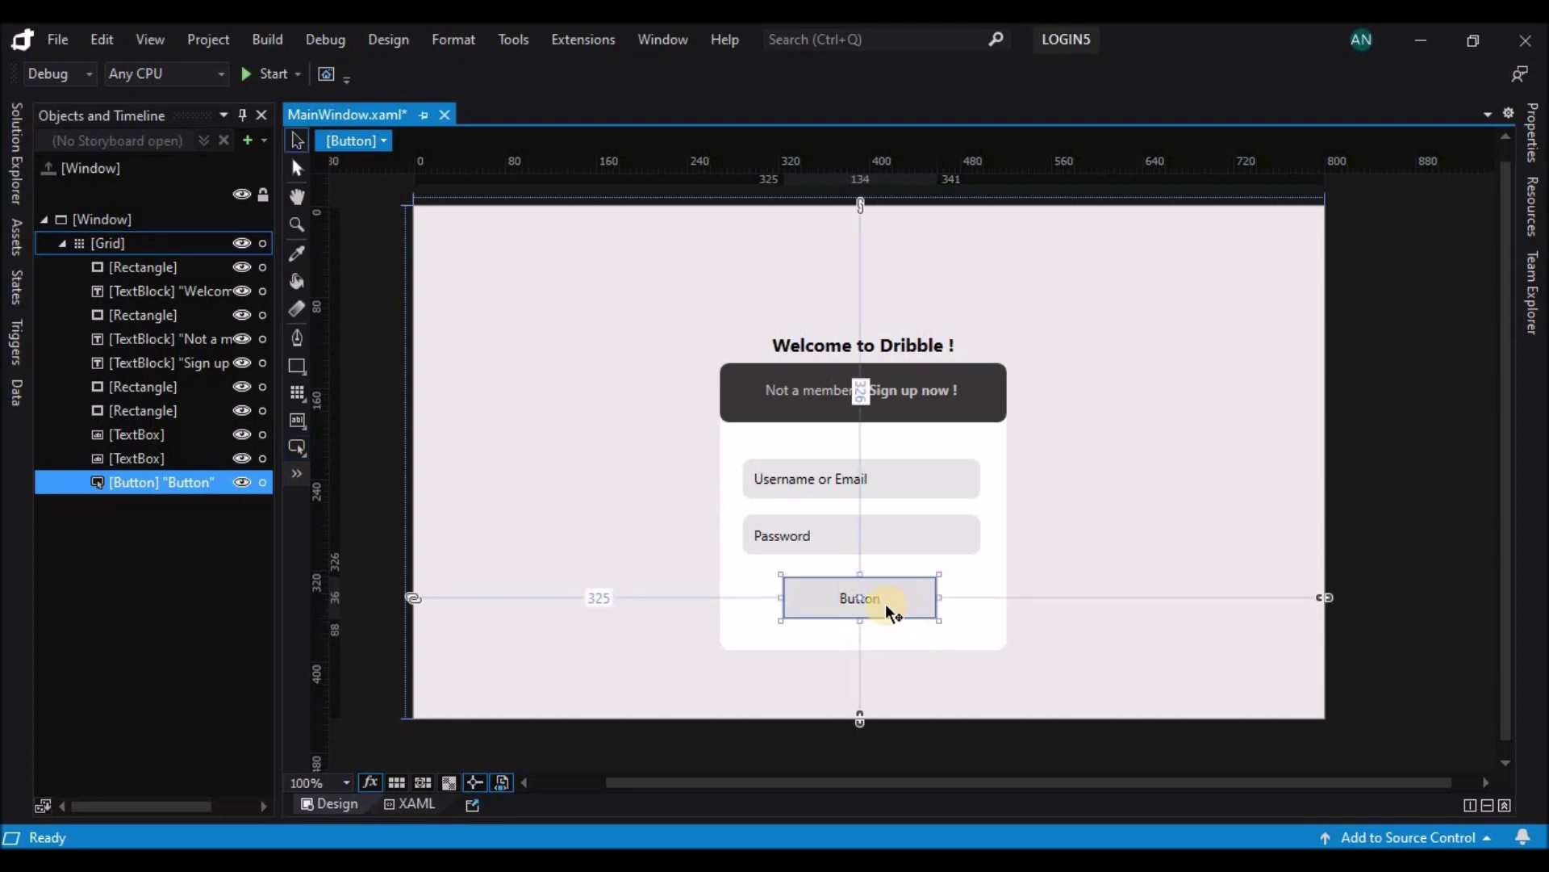
# - Fill the new button with solid magenta and change its label to "Sign in"
pyautogui.click(1531, 133)
pyautogui.click(1364, 532)
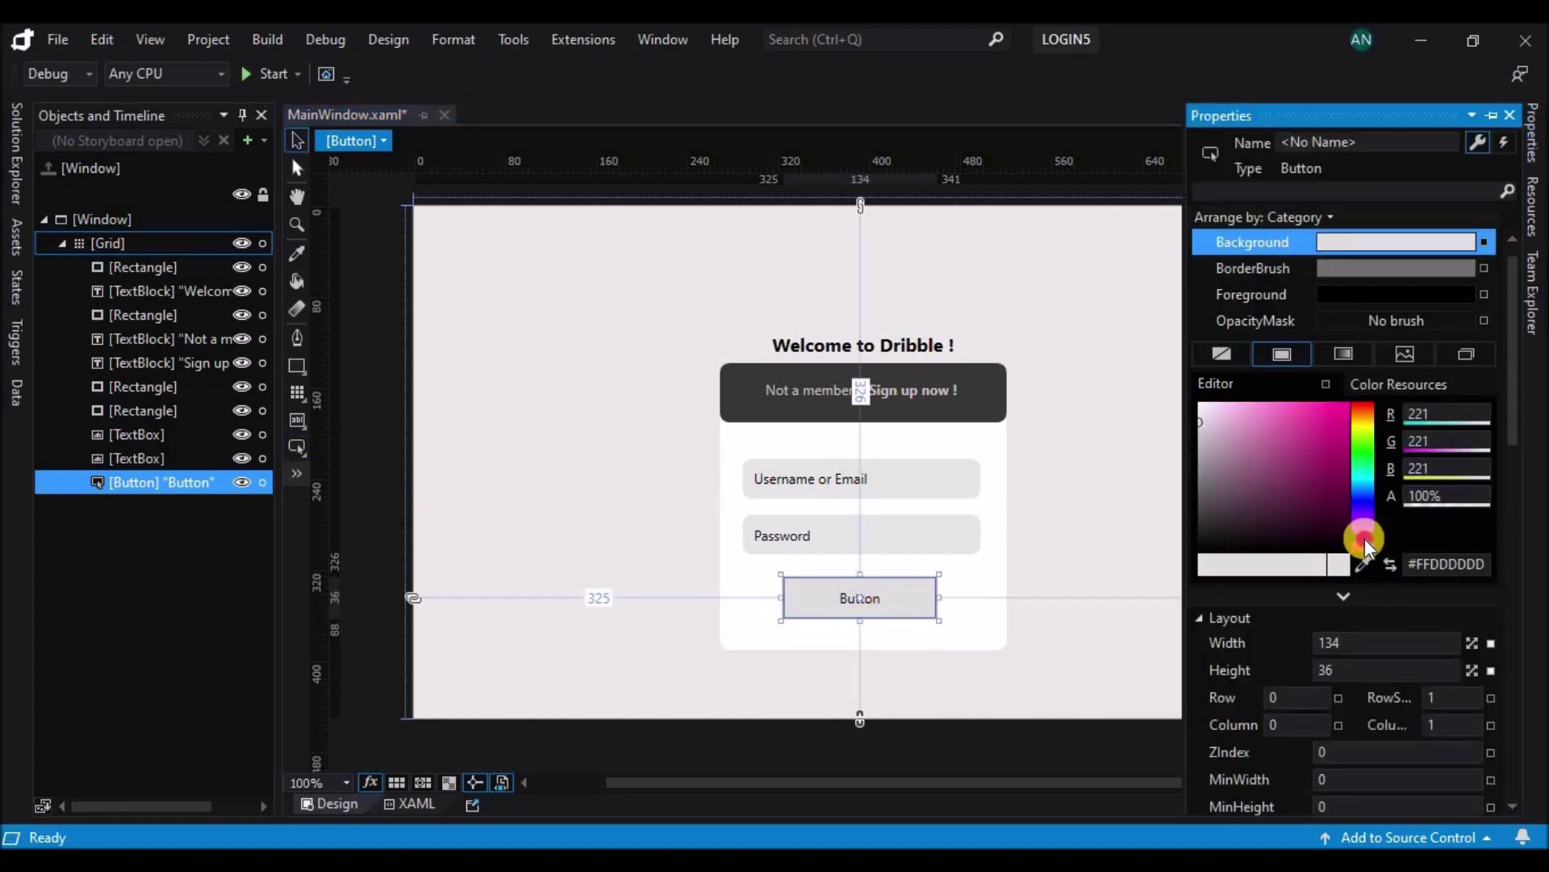
pyautogui.moveTo(1343, 449); pyautogui.dragTo(1351, 418)
pyautogui.doubleClick(882, 598)
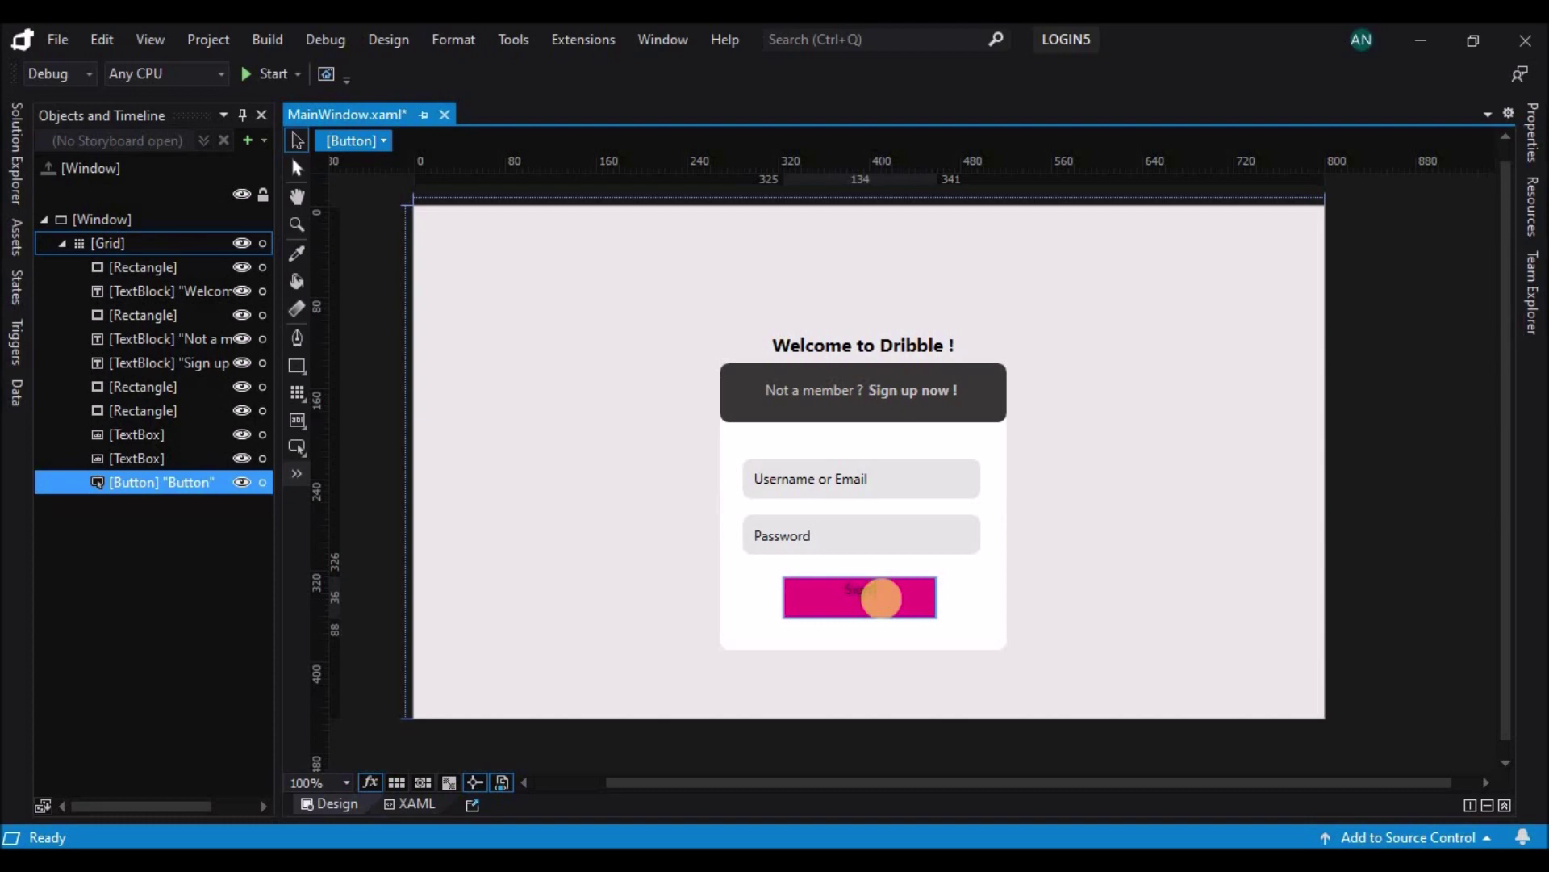
pyautogui.click(1062, 649)
# - Set the Sign in button's text colour to white #FFFFFFFF
pyautogui.click(888, 602)
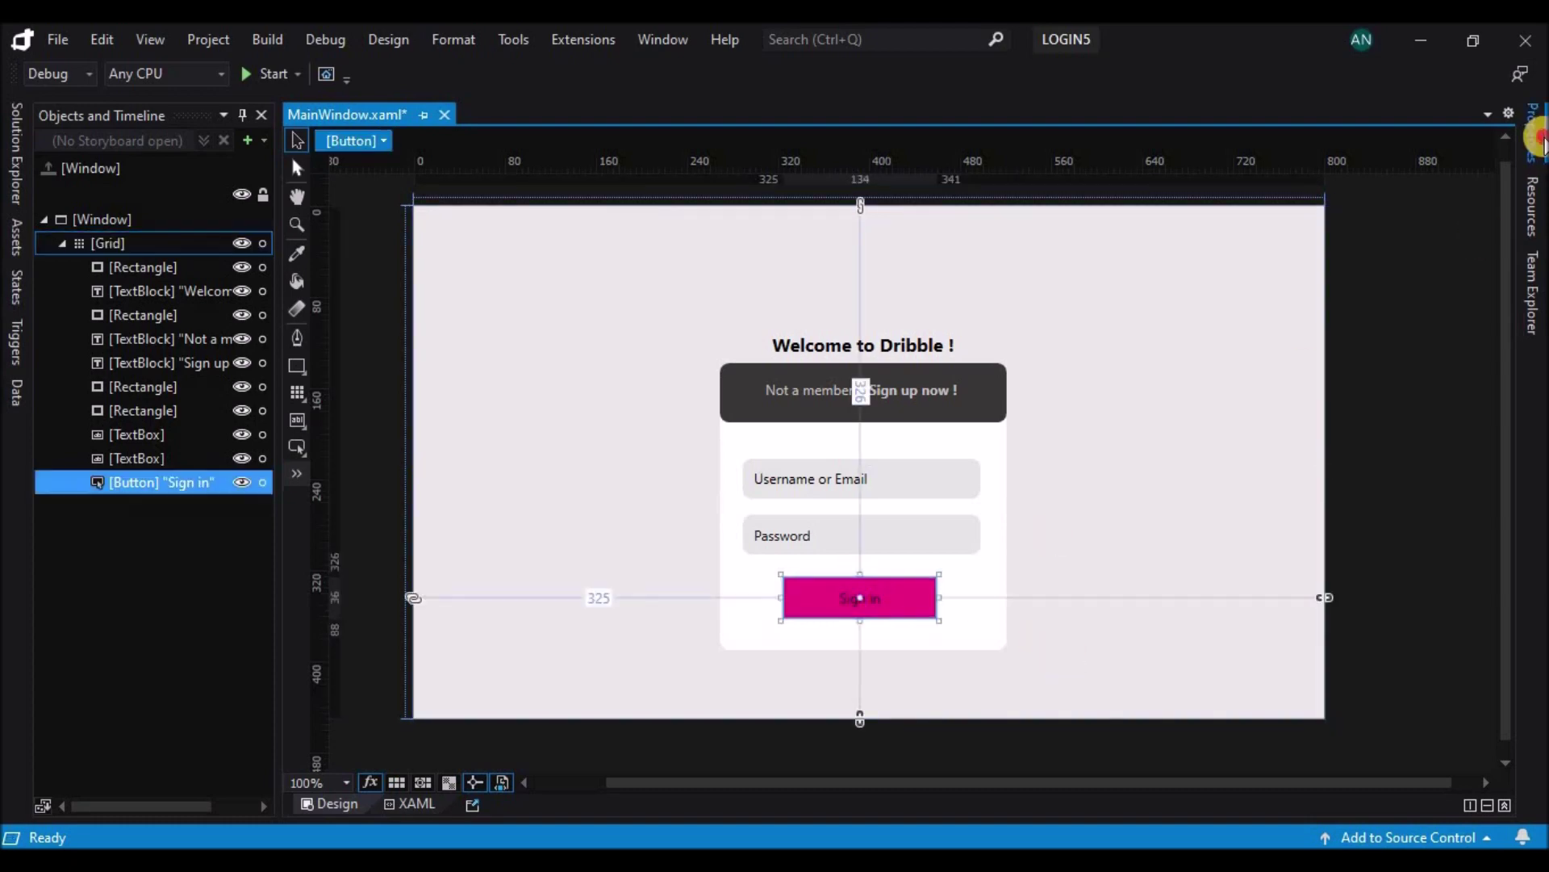
pyautogui.click(1531, 133)
pyautogui.click(1285, 297)
pyautogui.click(1204, 414)
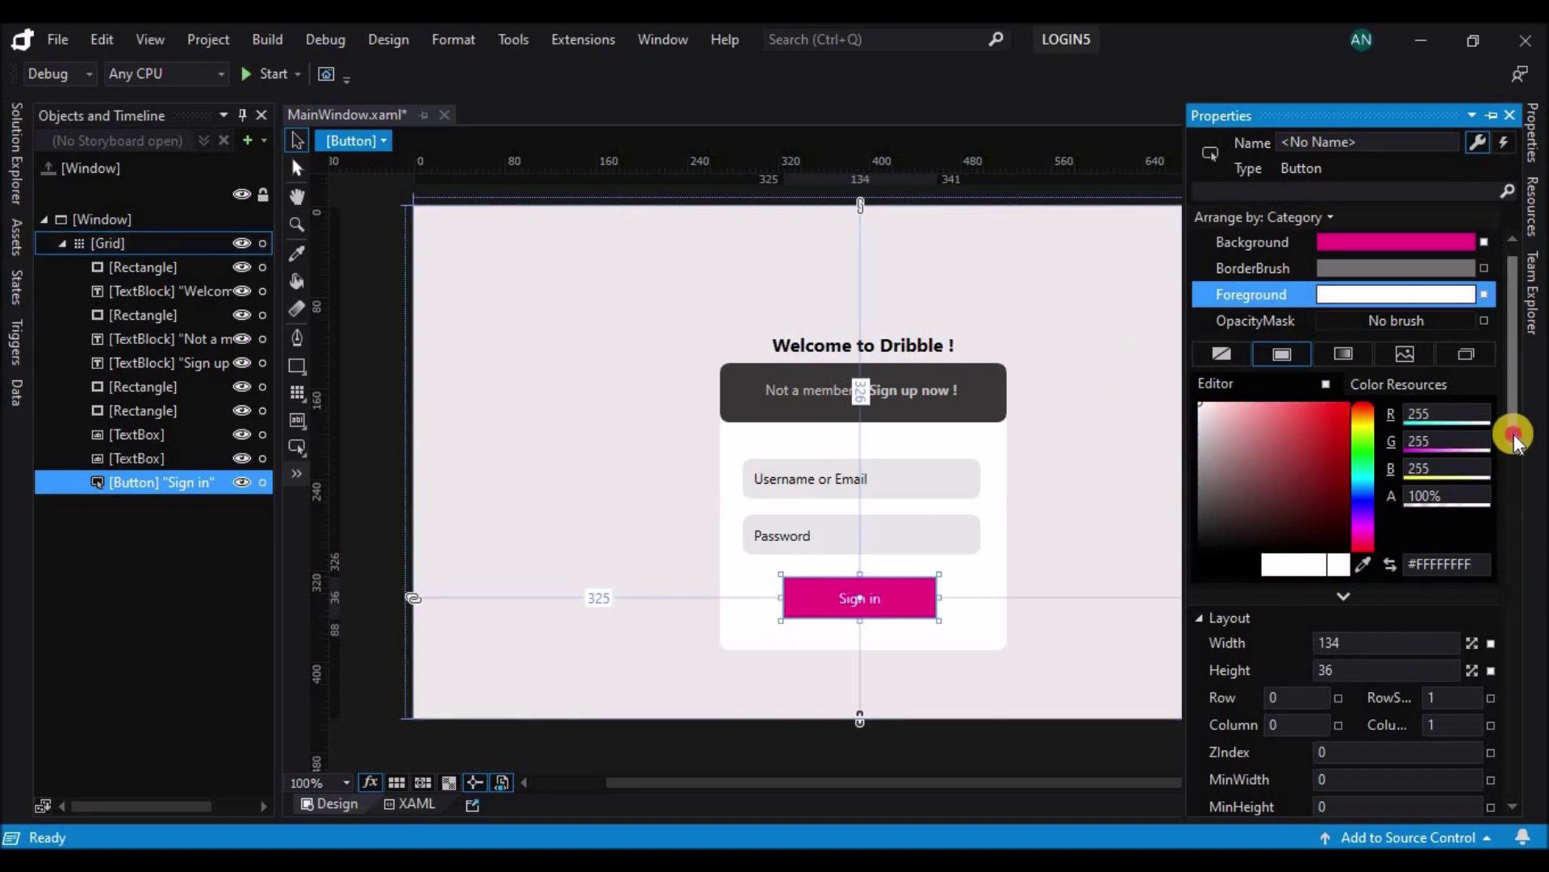
# - Make the Sign in button's label bold and slightly larger
pyautogui.moveTo(1512, 432); pyautogui.dragTo(1517, 593)
pyautogui.scroll(-3, 1373, 626)
pyautogui.scroll(-4, 1259, 646)
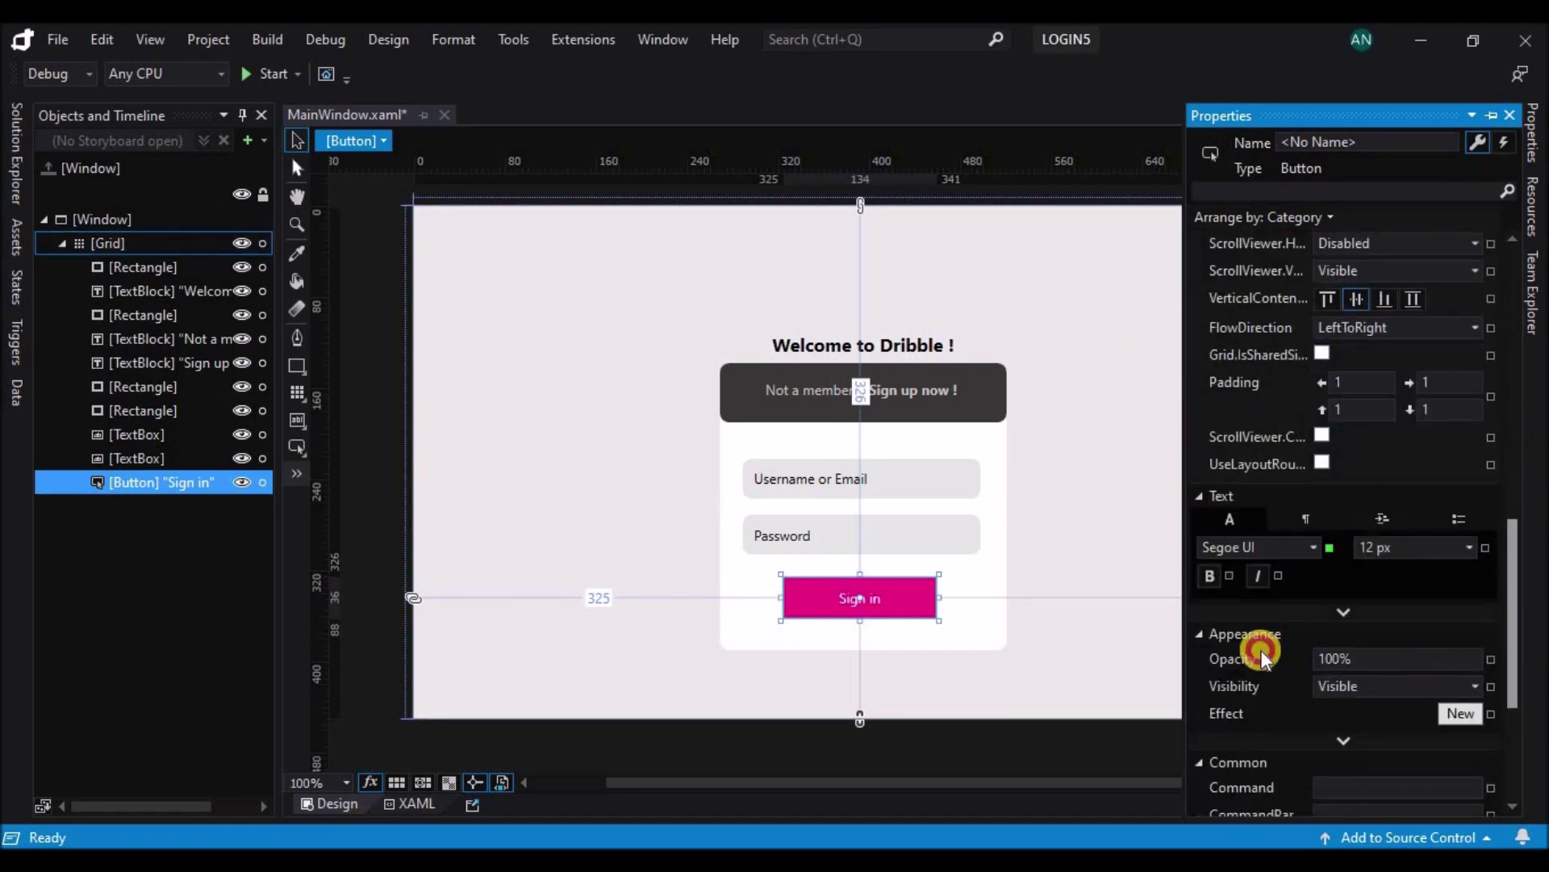
pyautogui.click(1210, 595)
pyautogui.click(1470, 564)
pyautogui.click(1378, 714)
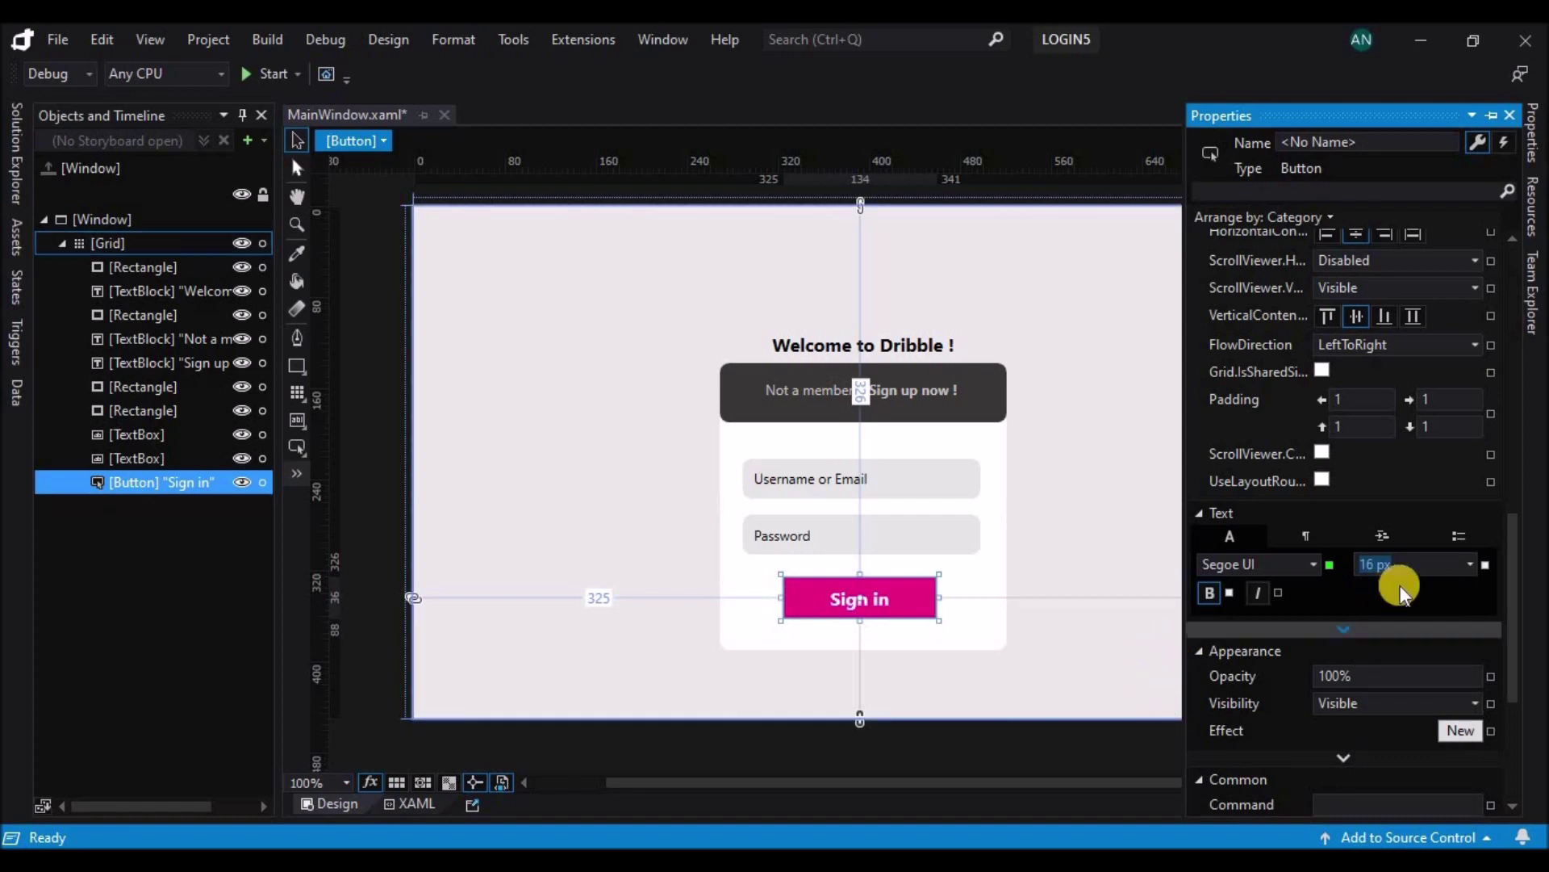
pyautogui.click(1470, 564)
pyautogui.click(1395, 671)
# - Remove the border brush from the Sign in button
pyautogui.moveTo(1495, 607)
pyautogui.mouseDown()
pyautogui.moveTo(1504, 398)
pyautogui.moveTo(1456, 315)
pyautogui.mouseUp()
pyautogui.click(1253, 293)
pyautogui.click(1087, 578)
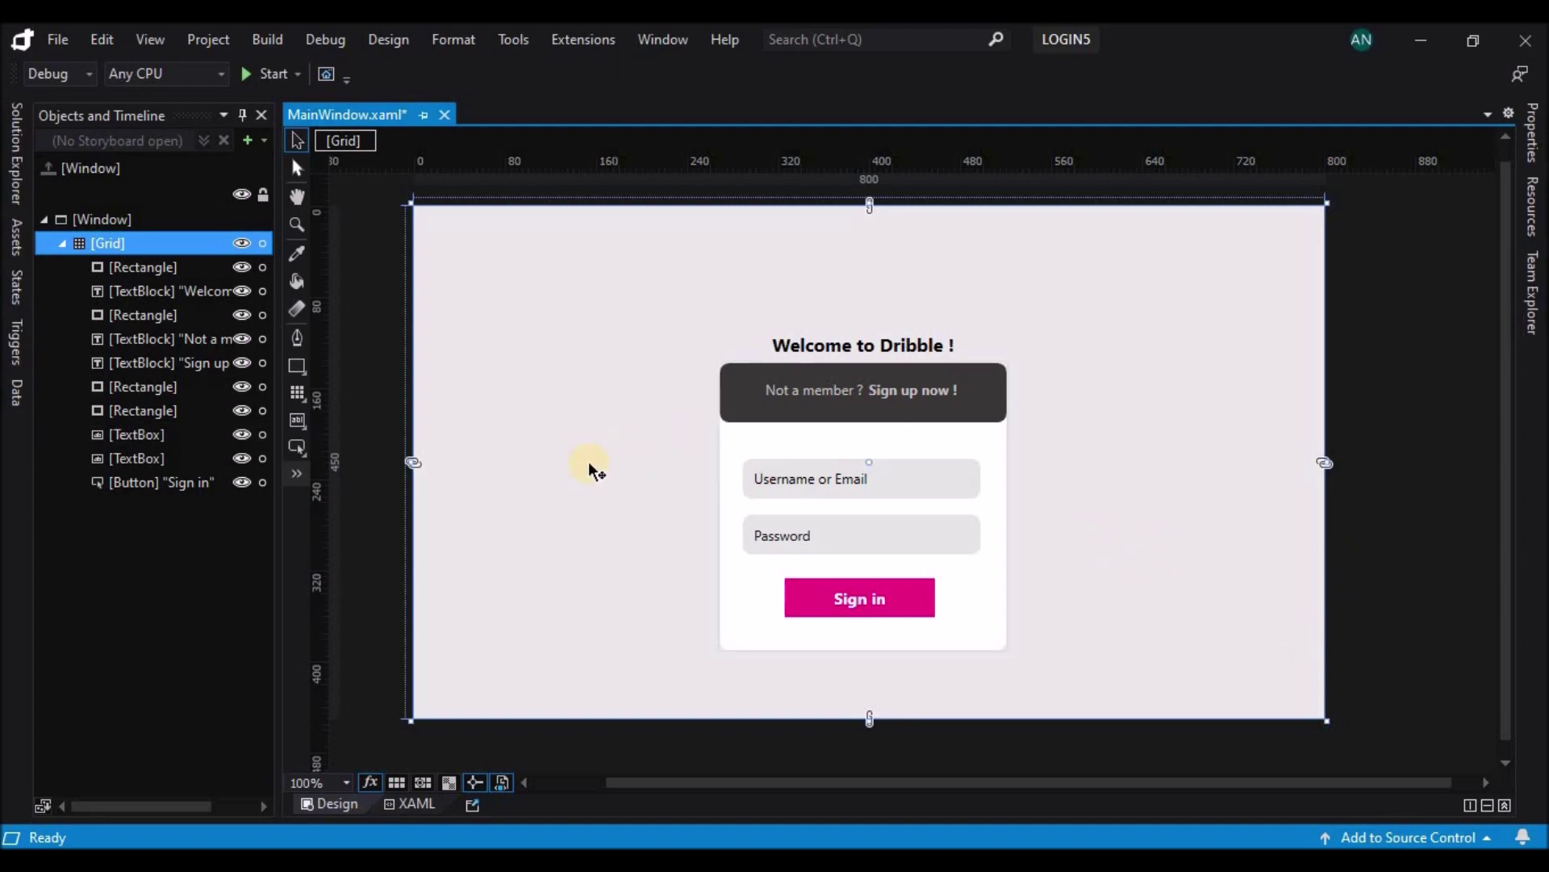
# - Place a copy of the "Not a member ?" text below the Sign in button and reword it as "Forgot Password ?"
pyautogui.rightClick(297, 422)
pyautogui.click(799, 391)
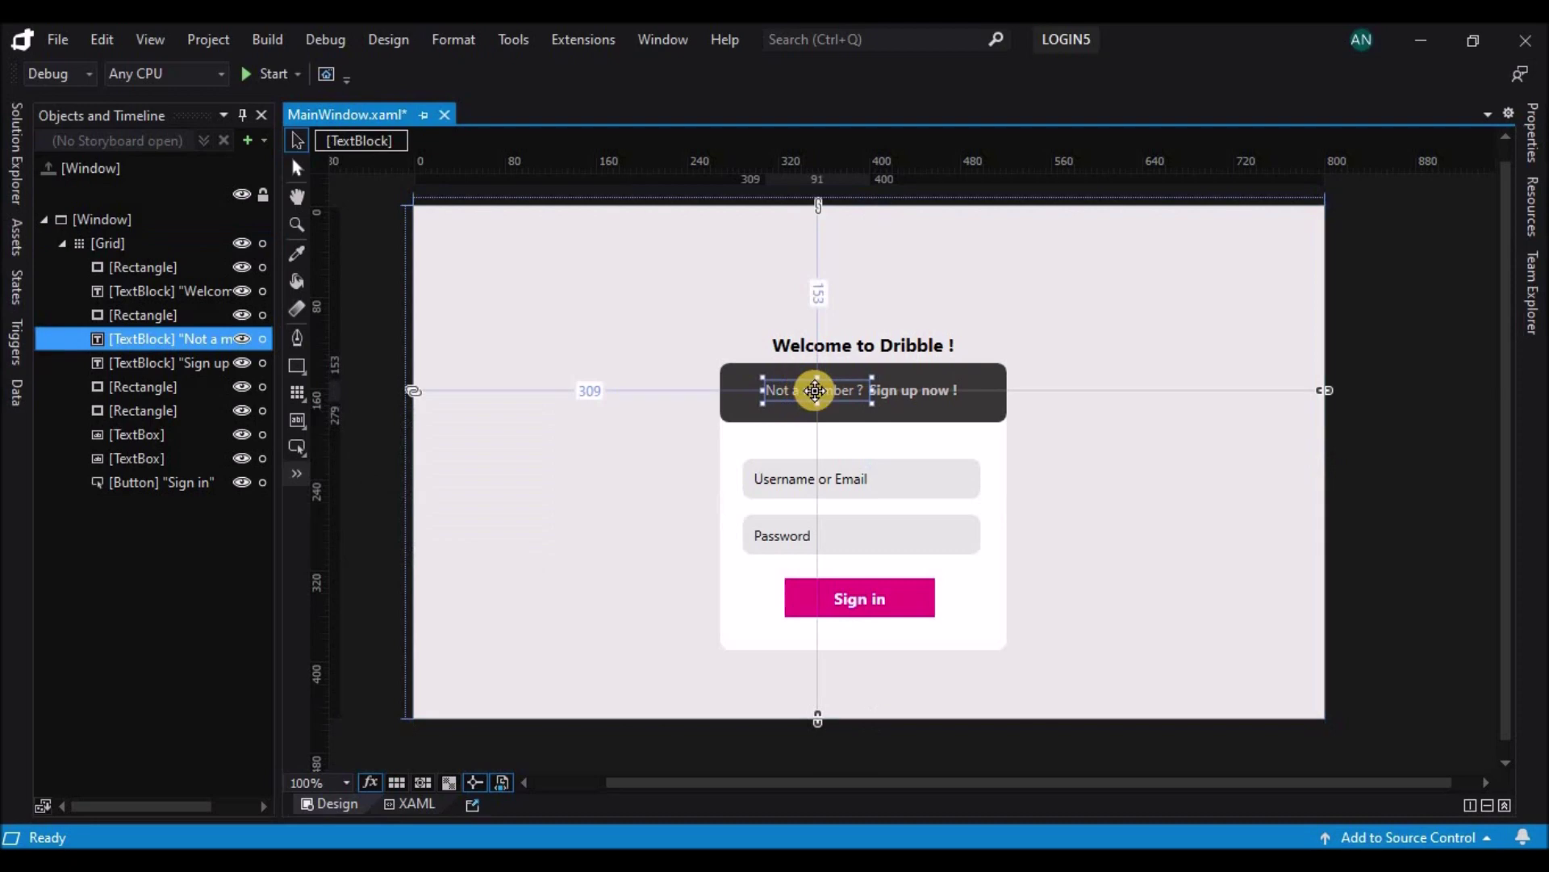
pyautogui.moveTo(805, 396); pyautogui.dragTo(835, 637)
pyautogui.doubleClick(816, 629)
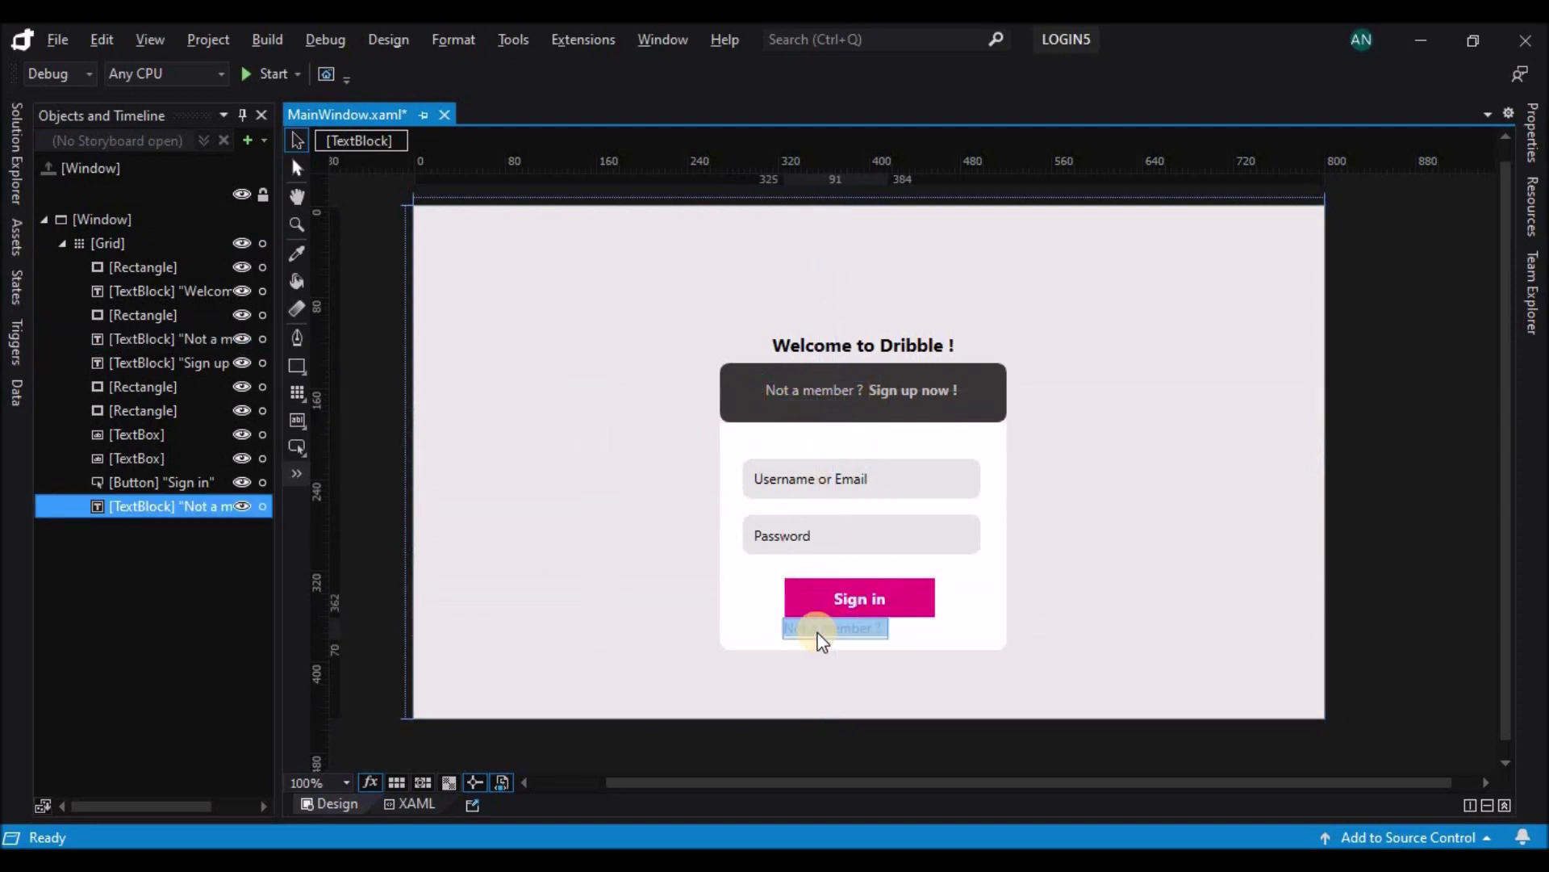
pyautogui.write('Forgot Password ?')
pyautogui.press('Escape')
# - Widen the "Forgot Password ?" text block to 134 so it matches the Sign in button's width
pyautogui.click(922, 625)
pyautogui.click(883, 628)
pyautogui.moveTo(926, 632); pyautogui.dragTo(936, 632)
# - Set the "Forgot Password ?" text colour to dark grey #FF4D4D4D
pyautogui.click(1530, 129)
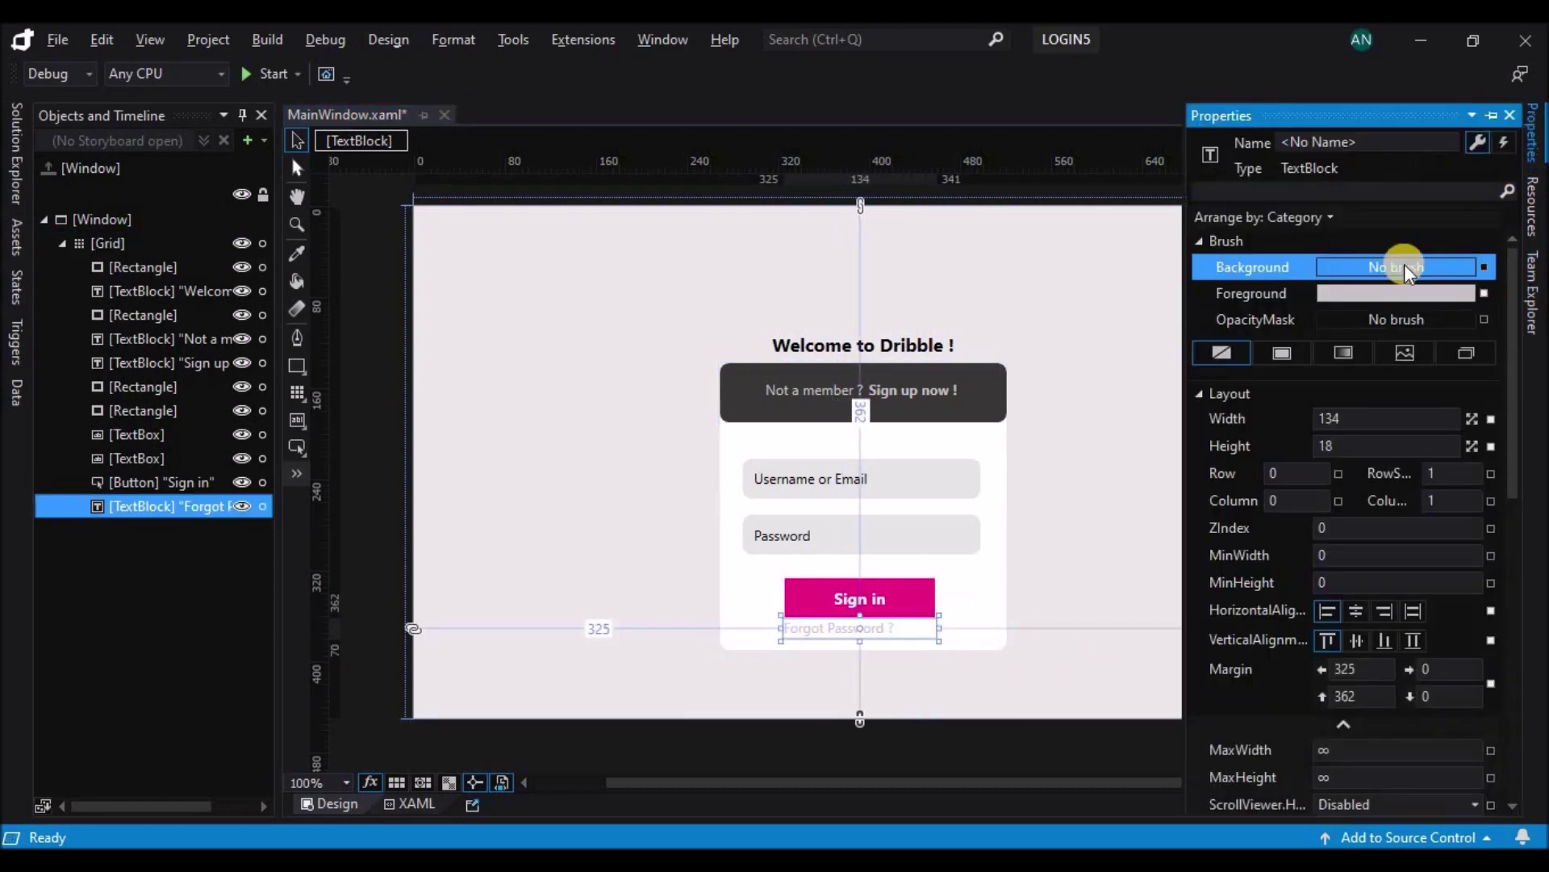
pyautogui.click(1252, 293)
pyautogui.moveTo(1194, 447); pyautogui.dragTo(1200, 505)
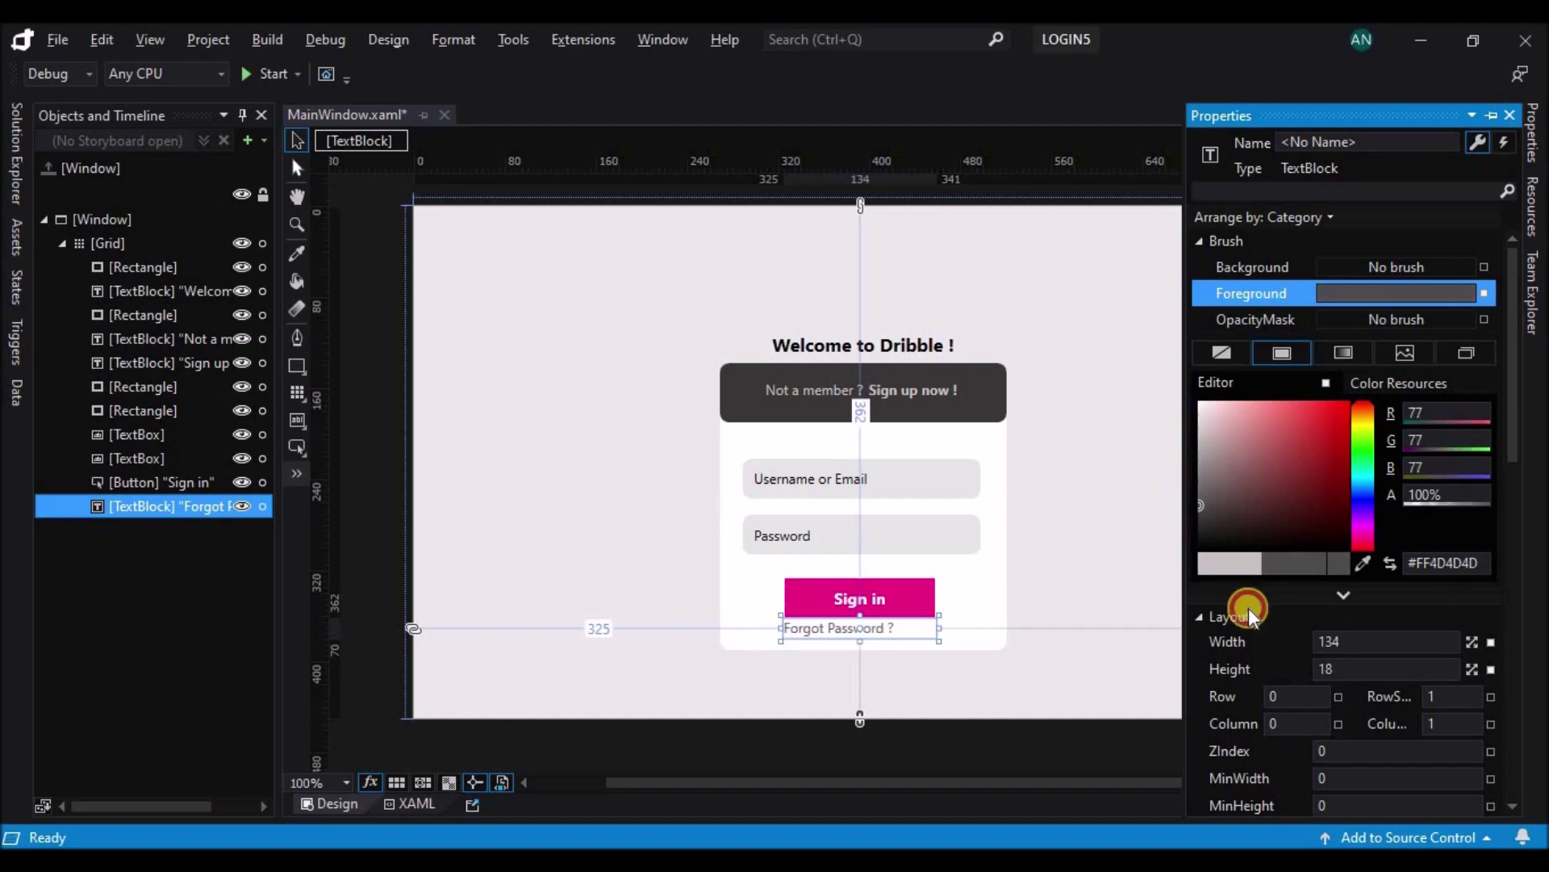
# - Centre the "Forgot Password ?" text horizontally within its text block
pyautogui.moveTo(1508, 442); pyautogui.dragTo(1508, 553)
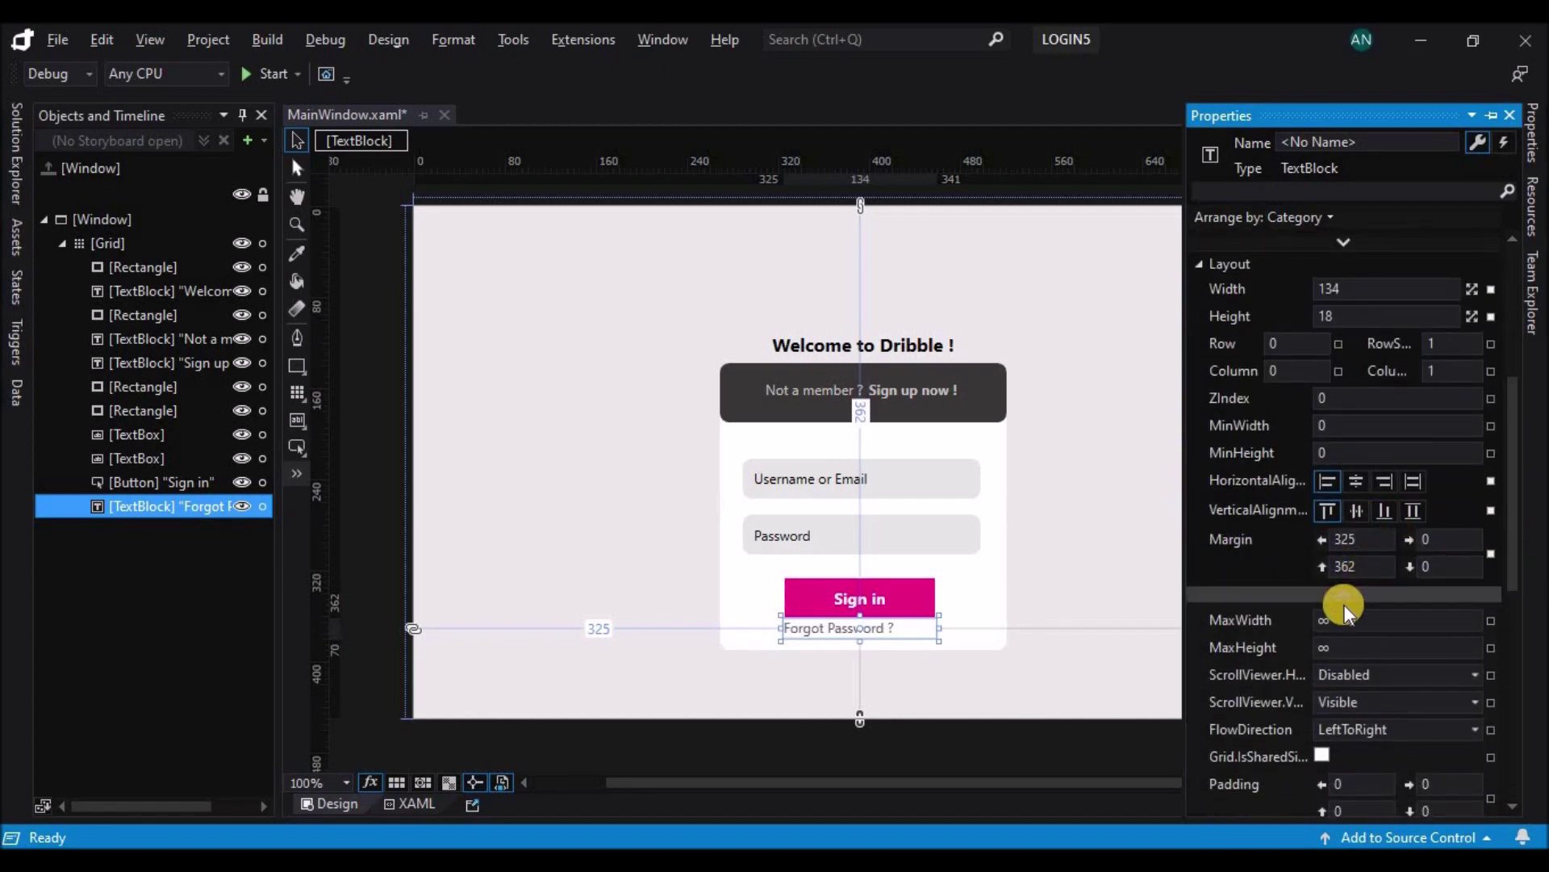
pyautogui.scroll(-3, 1493, 583)
pyautogui.click(1376, 702)
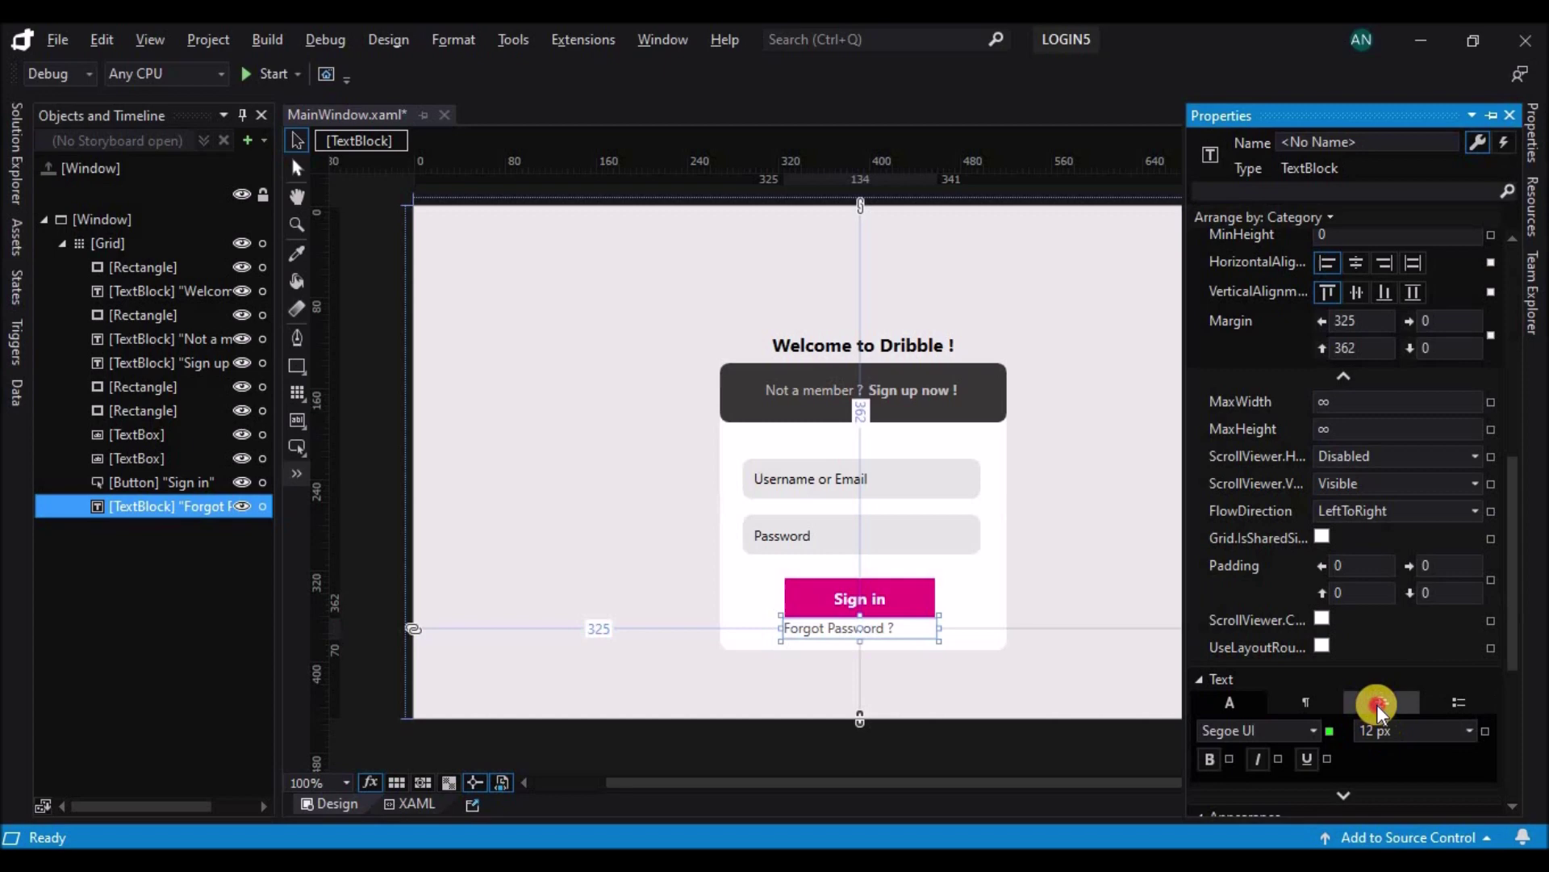
pyautogui.click(1377, 758)
pyautogui.click(1397, 810)
pyautogui.click(1074, 677)
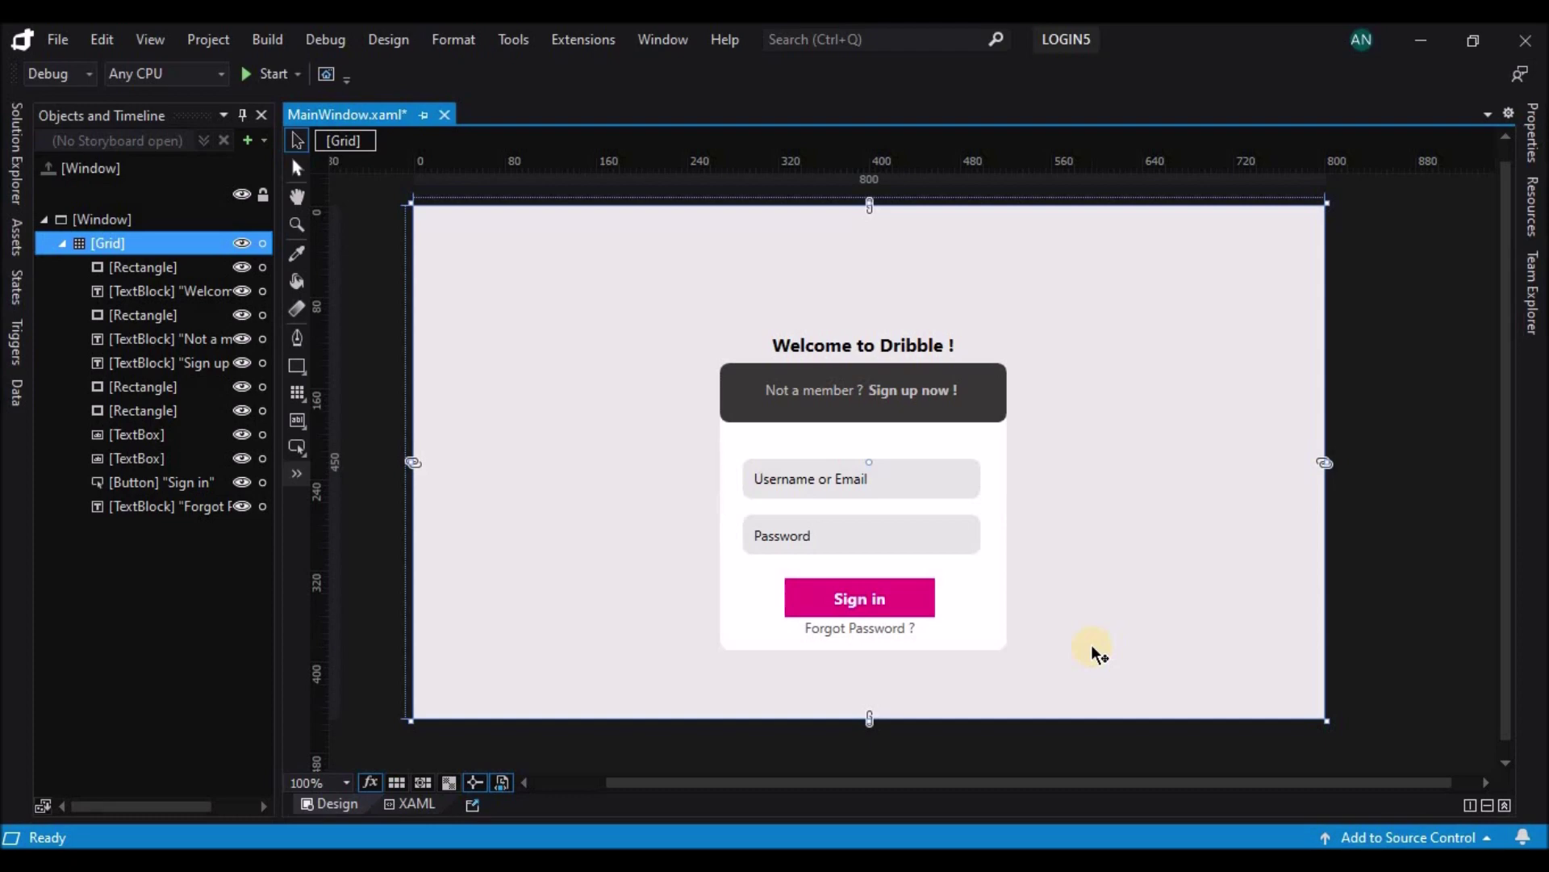
# - Run the application to check the login window, and stop debugging
pyautogui.press('F5')
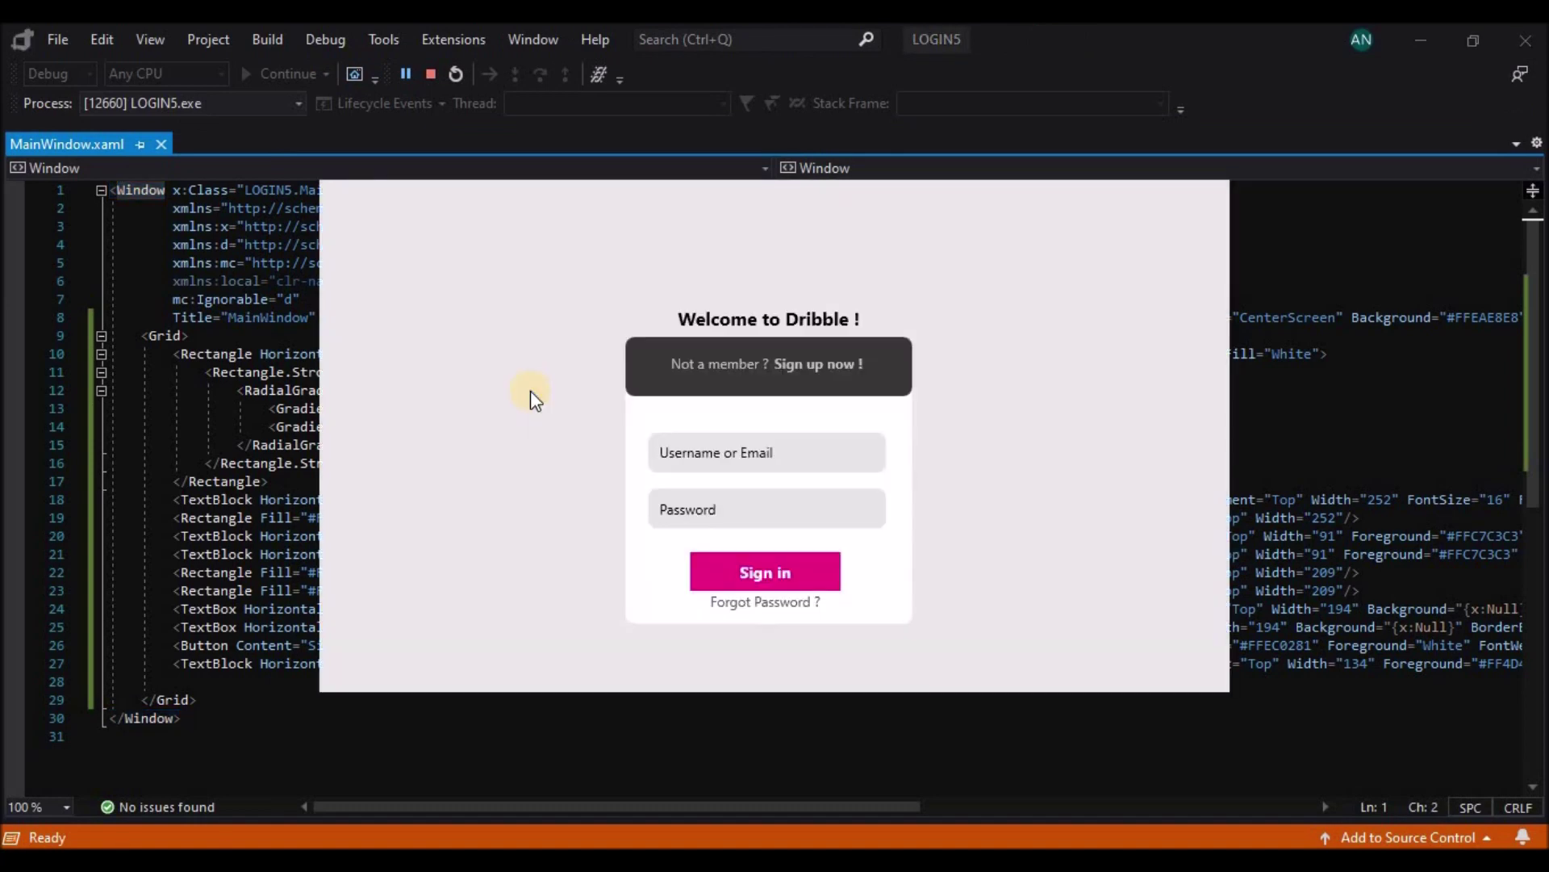
pyautogui.click(431, 73)
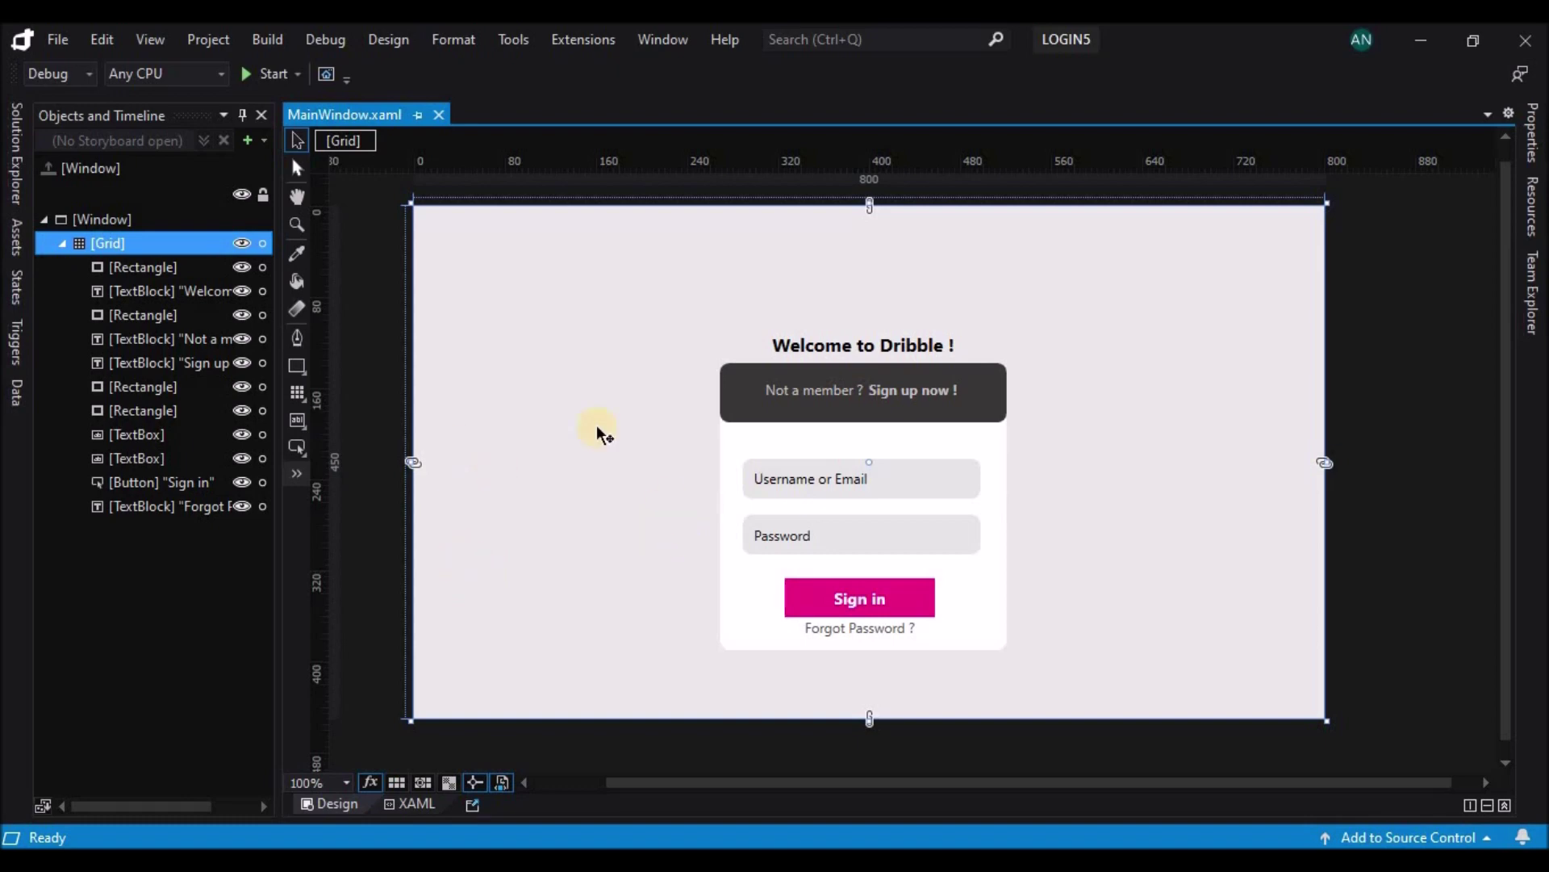
# - Duplicate the dark sign-up strip and stretch the copy up and down into a tall panel about 252 by 326
pyautogui.click(810, 414)
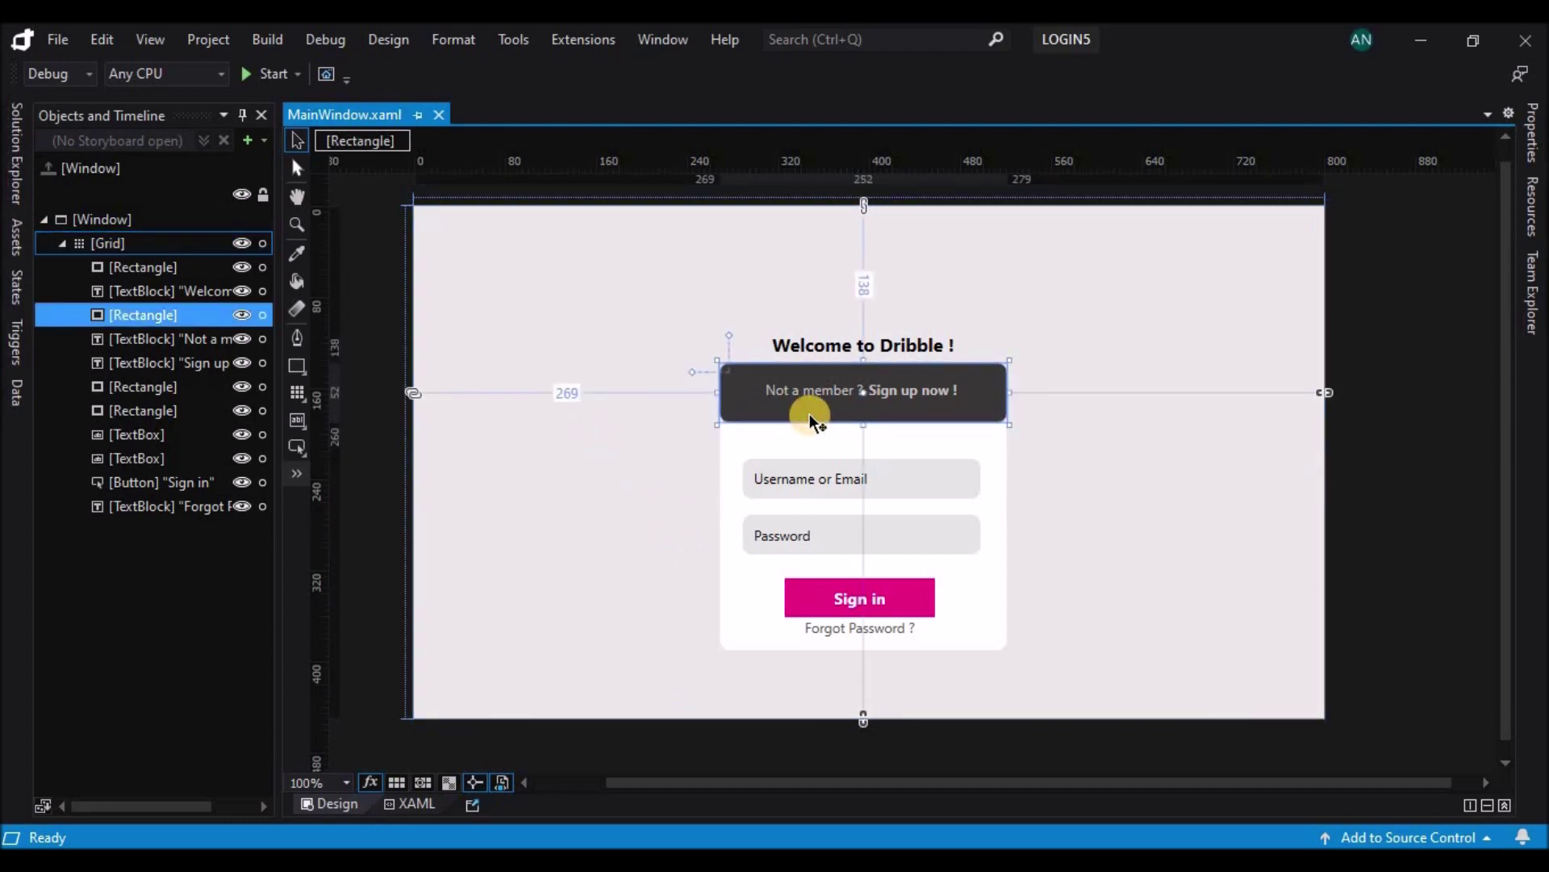
pyautogui.rightClick(810, 413)
pyautogui.click(844, 452)
pyautogui.moveTo(871, 422); pyautogui.dragTo(866, 607)
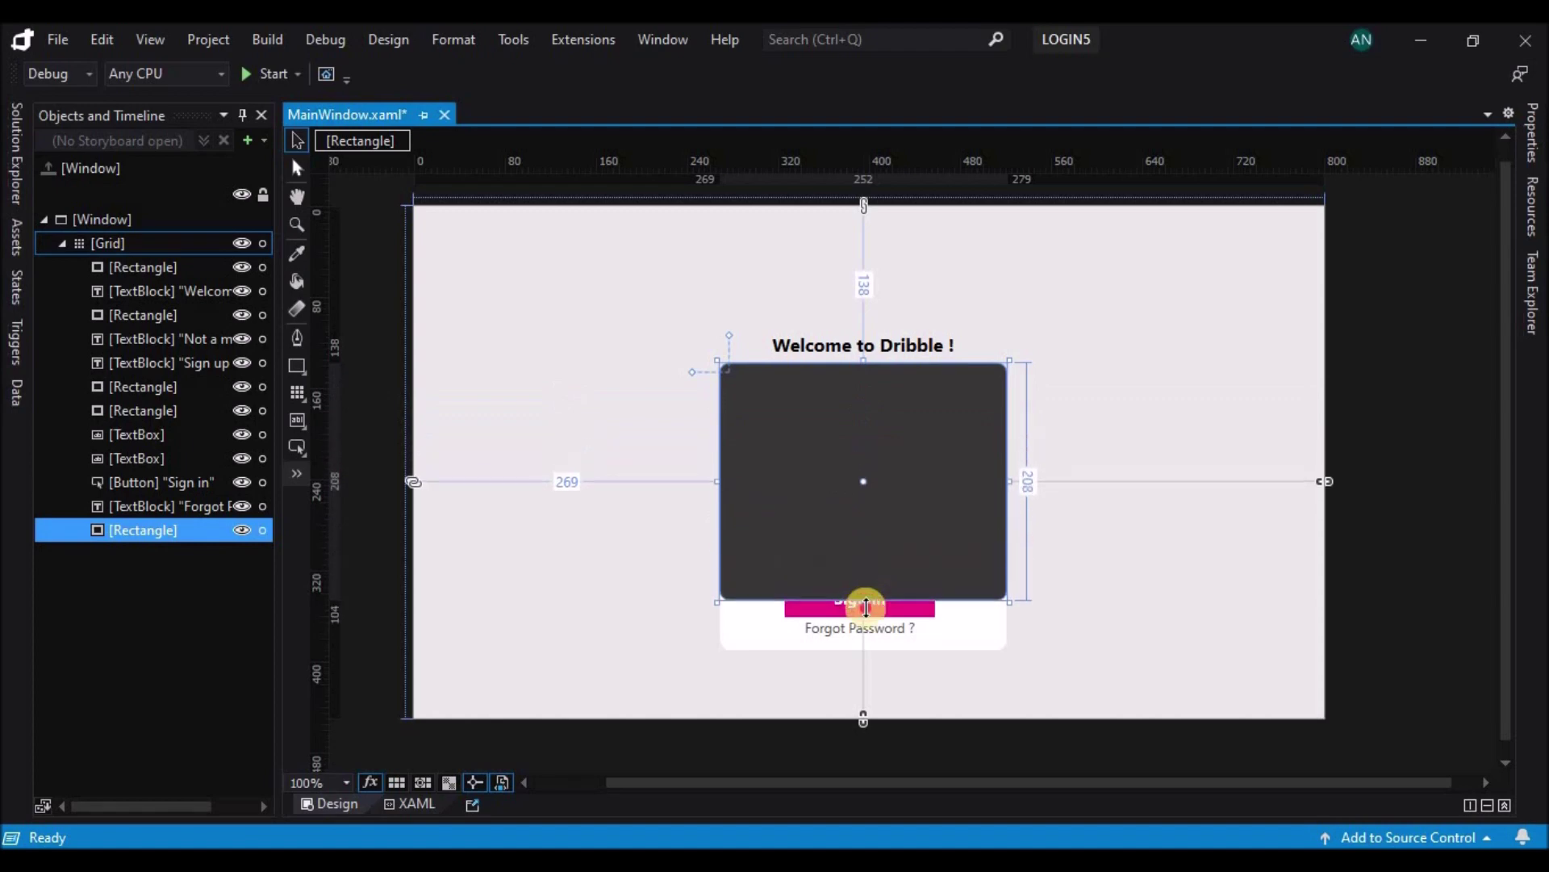
pyautogui.moveTo(865, 362); pyautogui.dragTo(875, 247)
pyautogui.moveTo(863, 603)
pyautogui.mouseDown()
pyautogui.moveTo(864, 578)
pyautogui.moveTo(863, 620)
pyautogui.mouseUp()
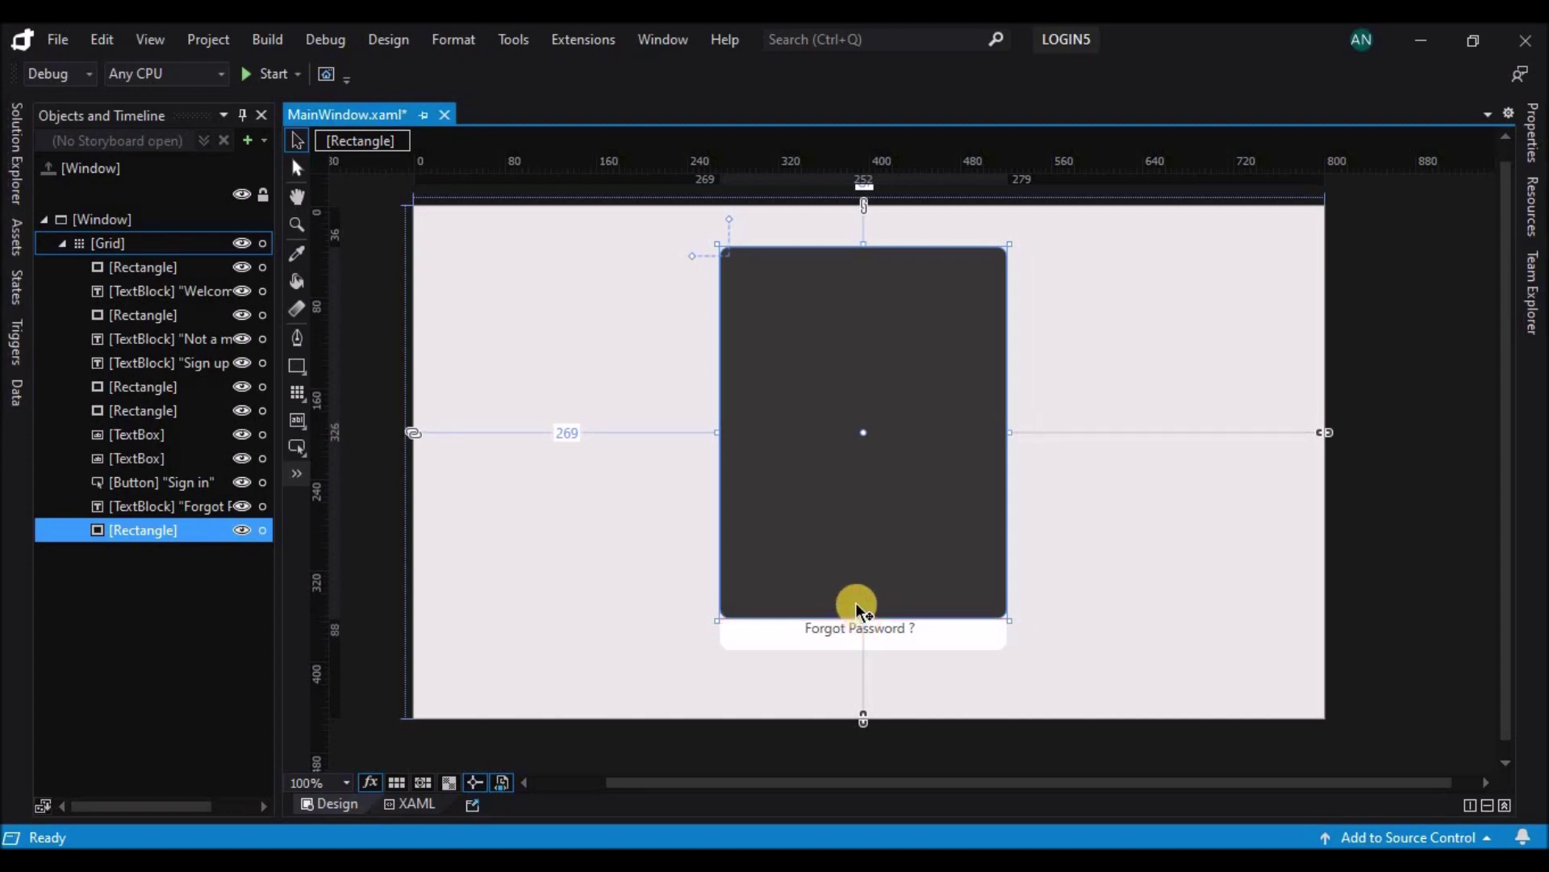
# - Shorten the tall dark panel to a height of about 319, ending just above the "Forgot Password ?" text
pyautogui.click(855, 641)
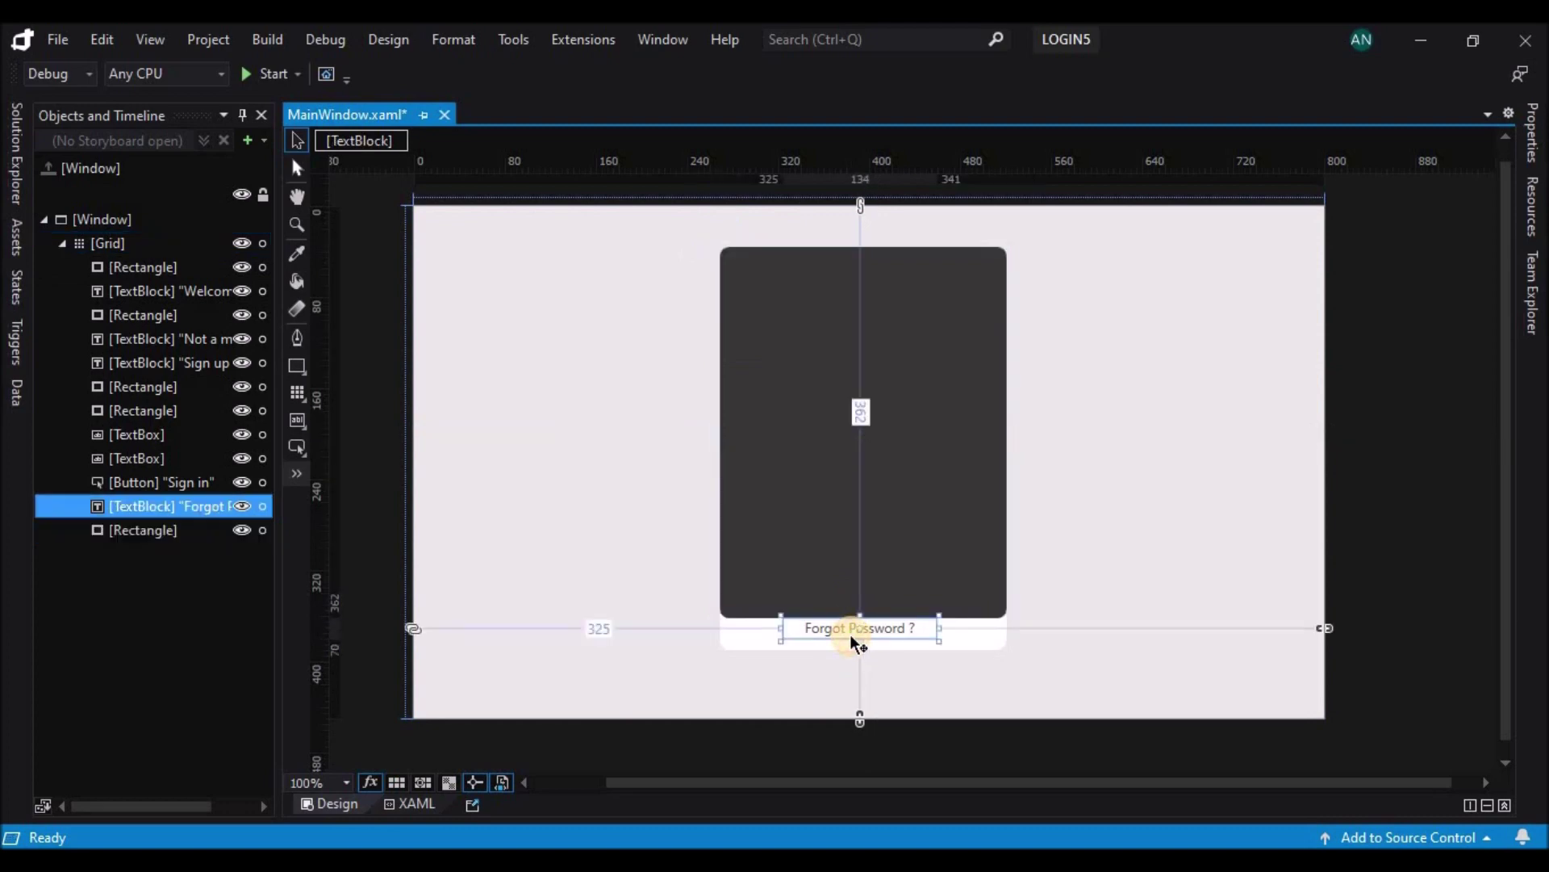
pyautogui.click(977, 604)
pyautogui.moveTo(864, 618); pyautogui.dragTo(875, 539)
pyautogui.click(884, 597)
pyautogui.click(863, 508)
pyautogui.moveTo(874, 527); pyautogui.dragTo(860, 611)
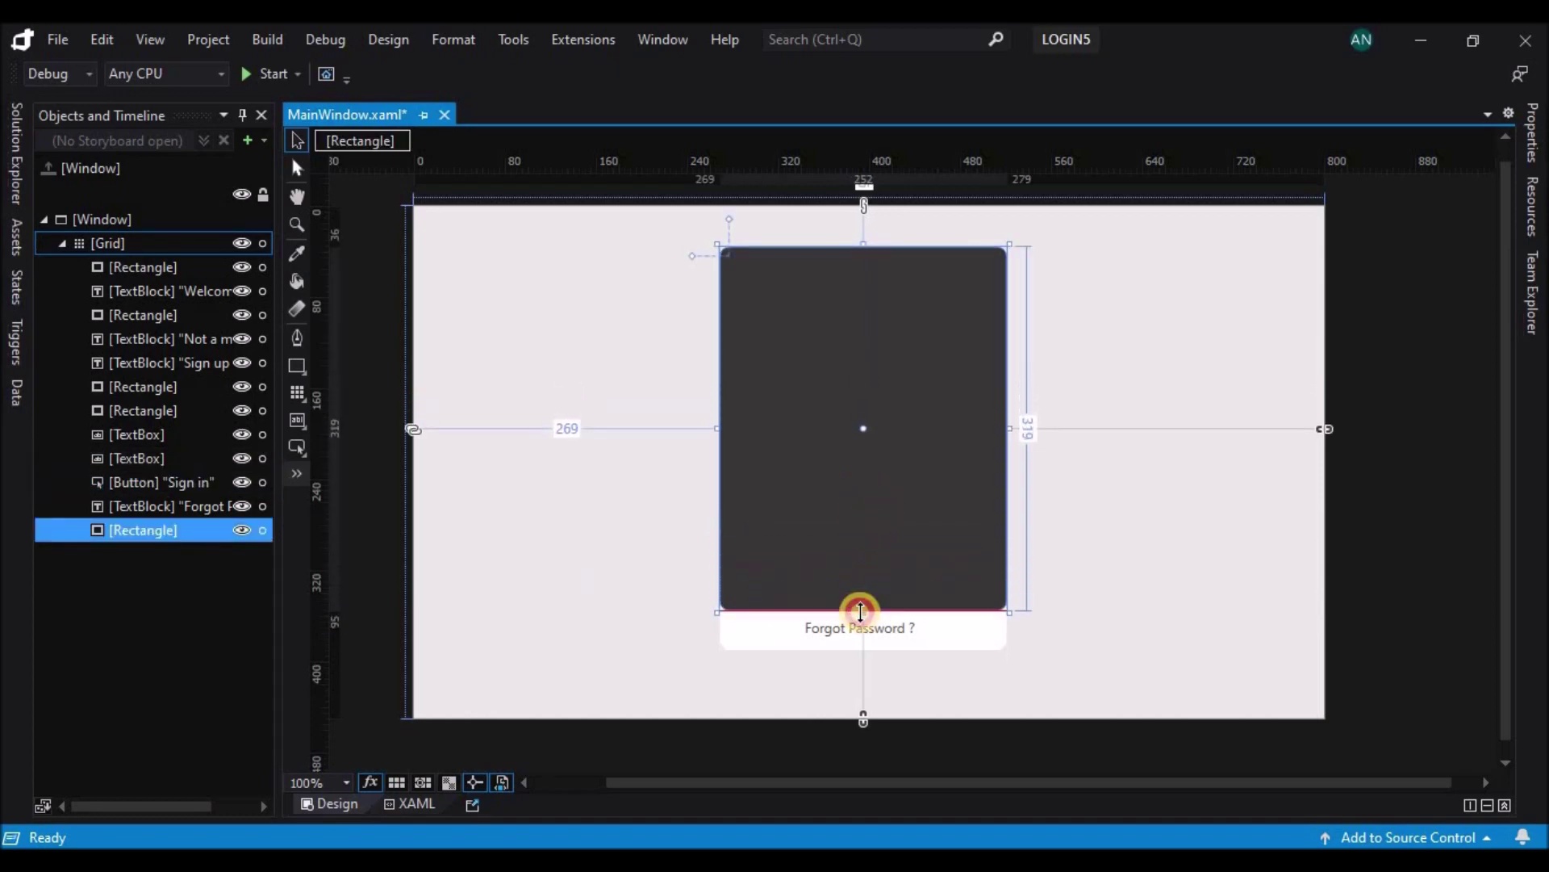
pyautogui.click(1074, 605)
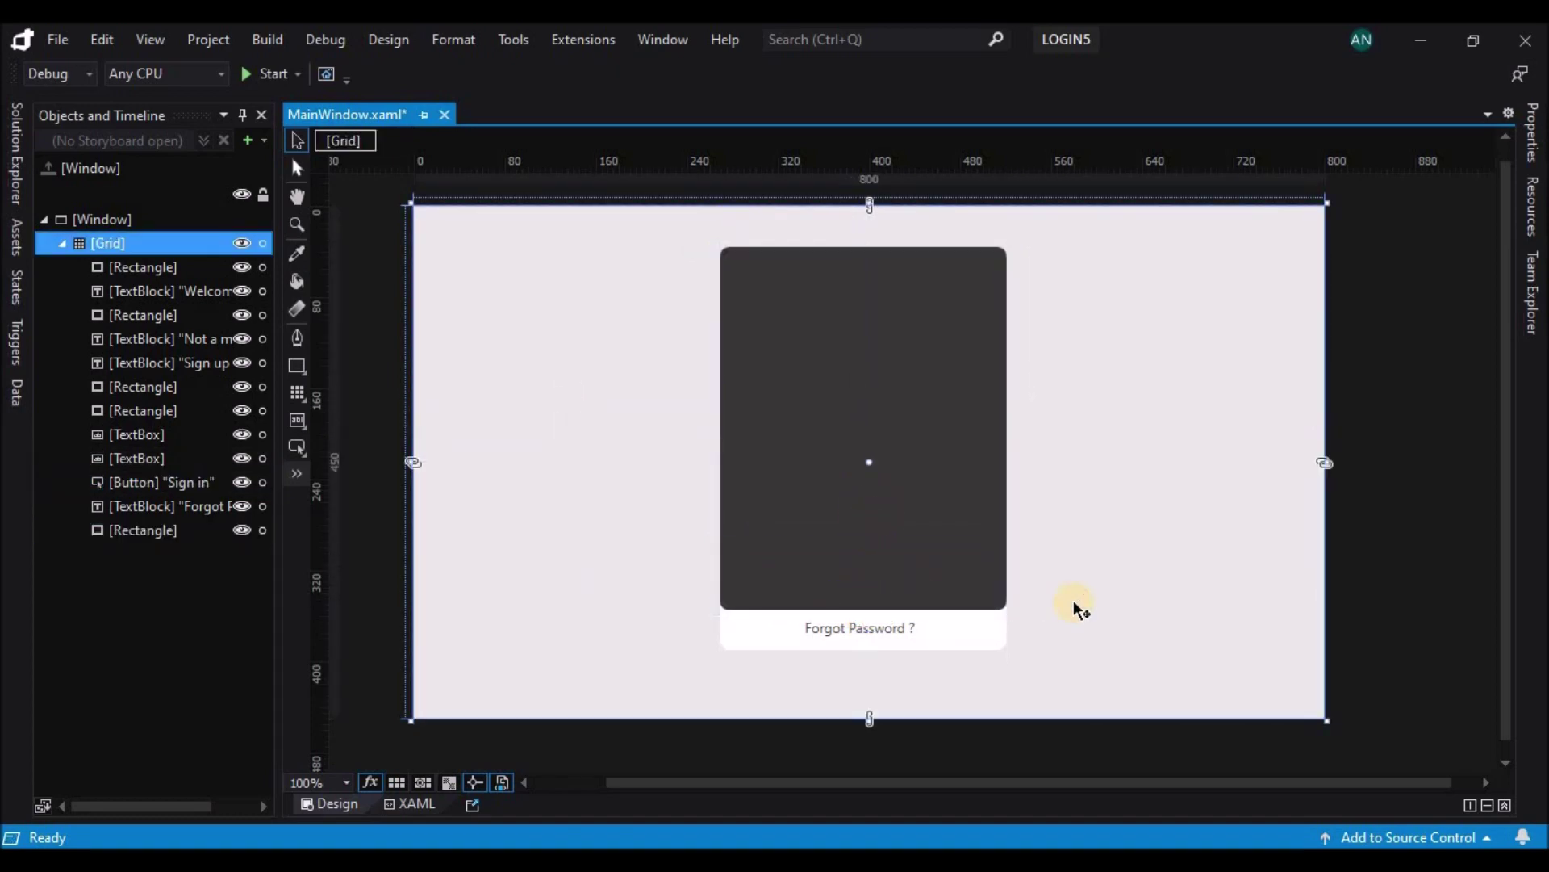
# - Duplicate the "Forgot Password ?" text block in place, above the dark panel in the object order
pyautogui.click(888, 630)
pyautogui.hotkey('ctrl', 'c')
pyautogui.hotkey('ctrl', 'v')
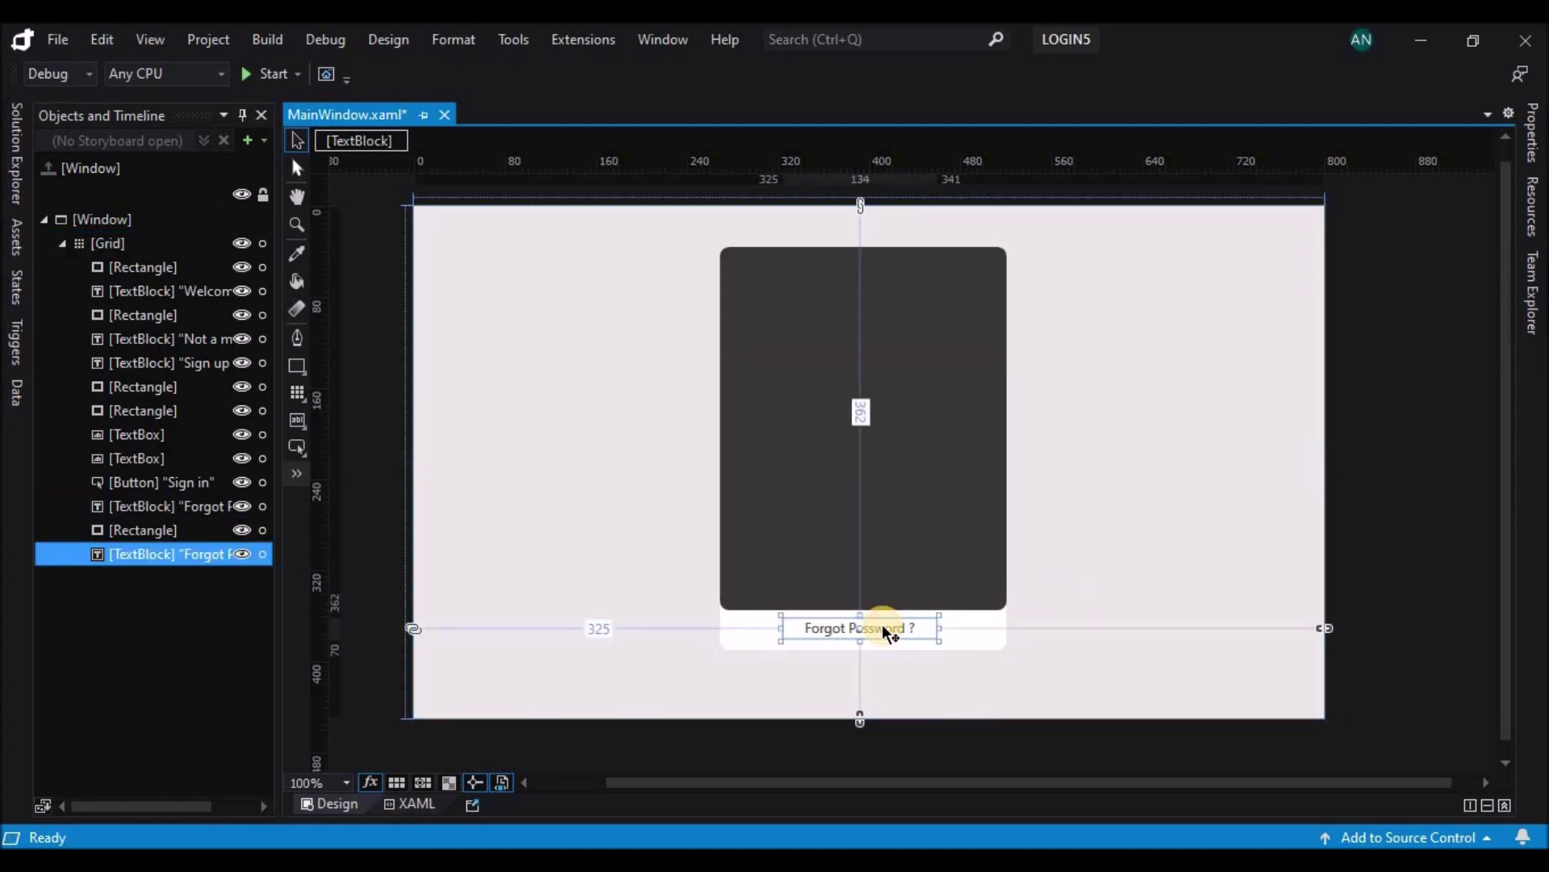
# - Hide the original "Forgot Password ?" text block and change the duplicate's text to "Not a member ? Sign in now !"
pyautogui.doubleClick(885, 628)
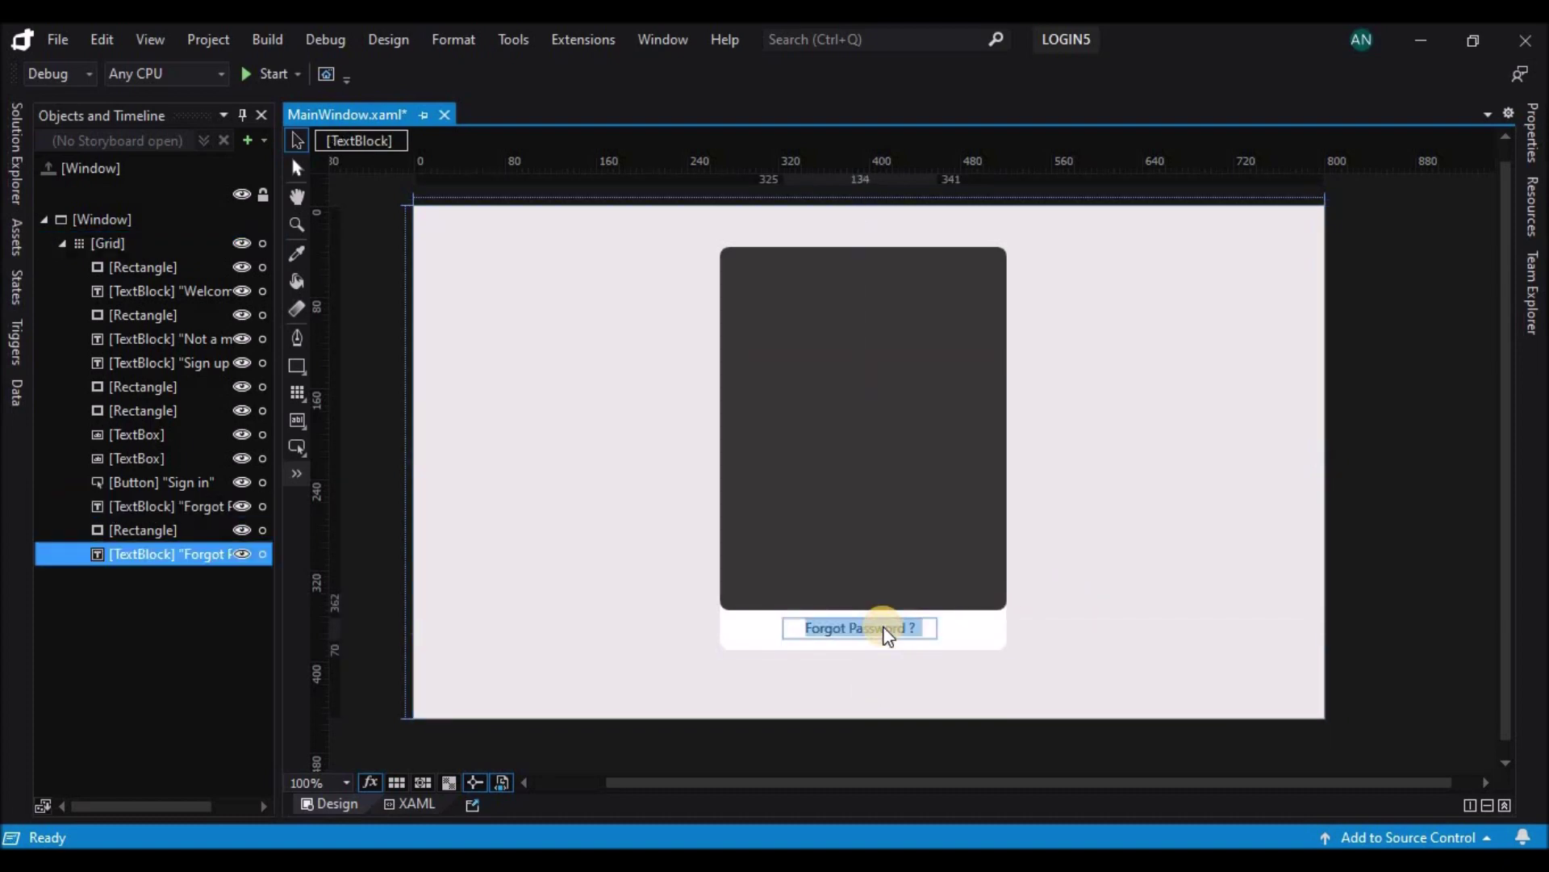
pyautogui.click(885, 628)
pyautogui.click(242, 506)
pyautogui.click(885, 634)
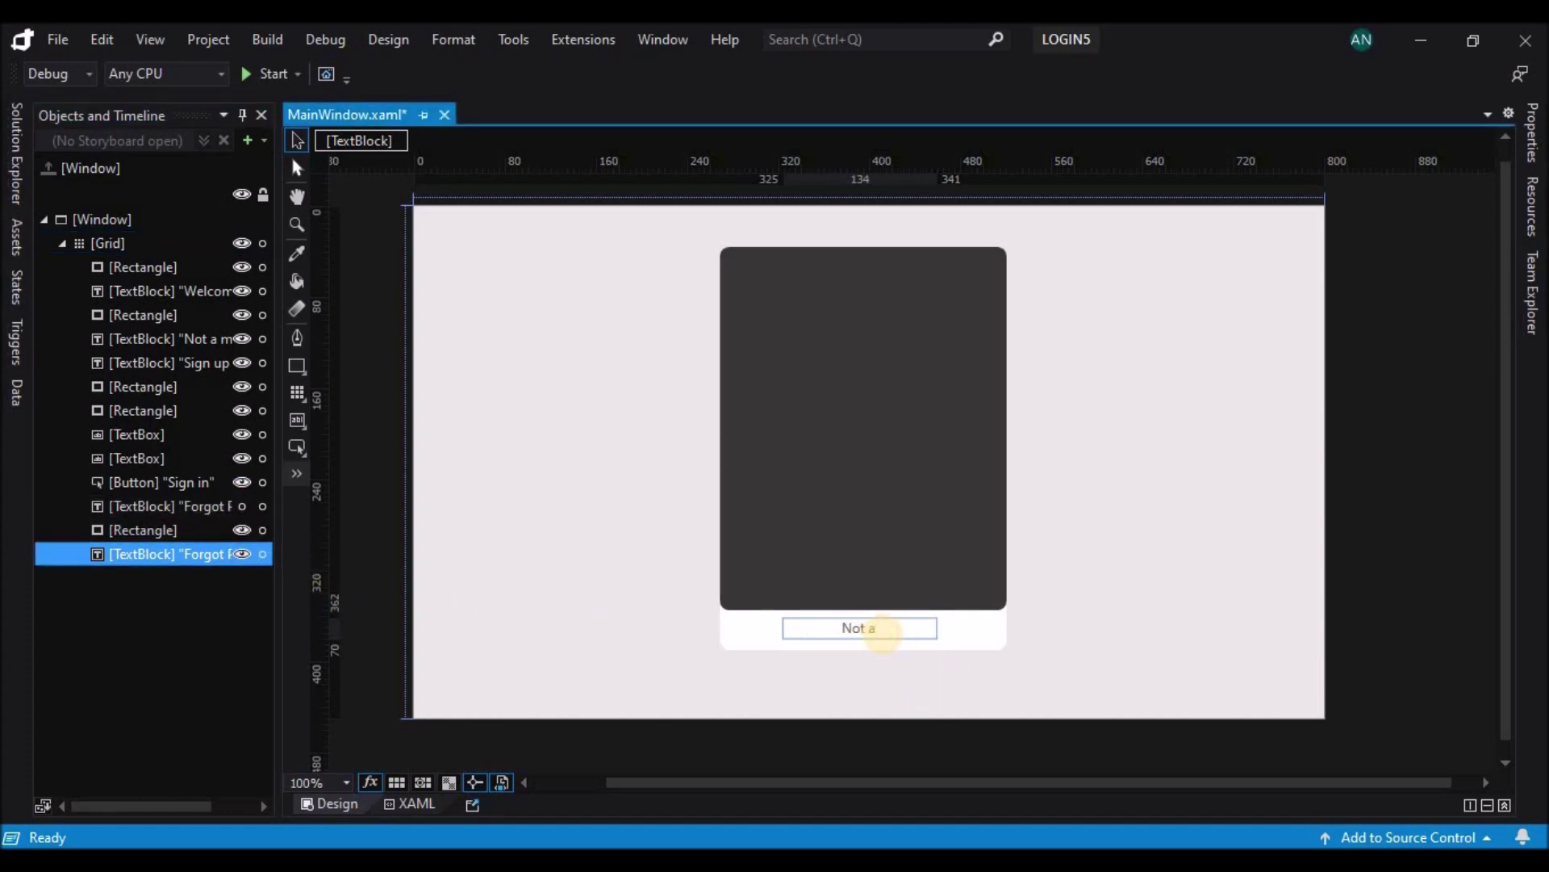
pyautogui.write('a member ? Sign')
pyautogui.write('in')
# - Widen the text block below the dark panel on both sides to about 164 so the whole sentence fits
pyautogui.click(786, 627)
pyautogui.click(786, 627)
pyautogui.moveTo(784, 628); pyautogui.dragTo(764, 628)
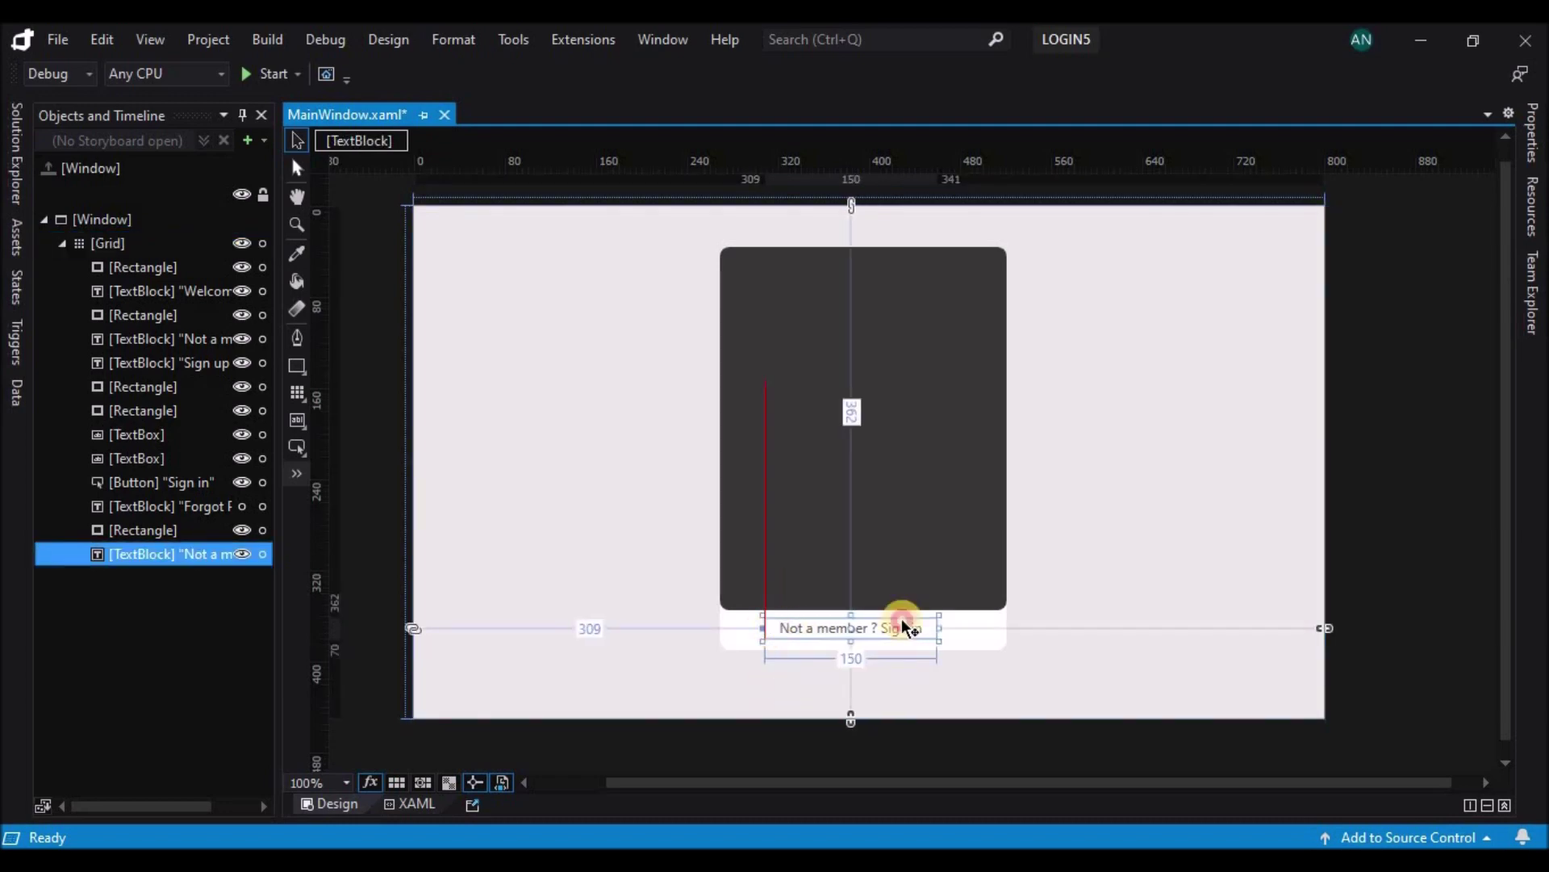
pyautogui.moveTo(941, 626); pyautogui.dragTo(956, 628)
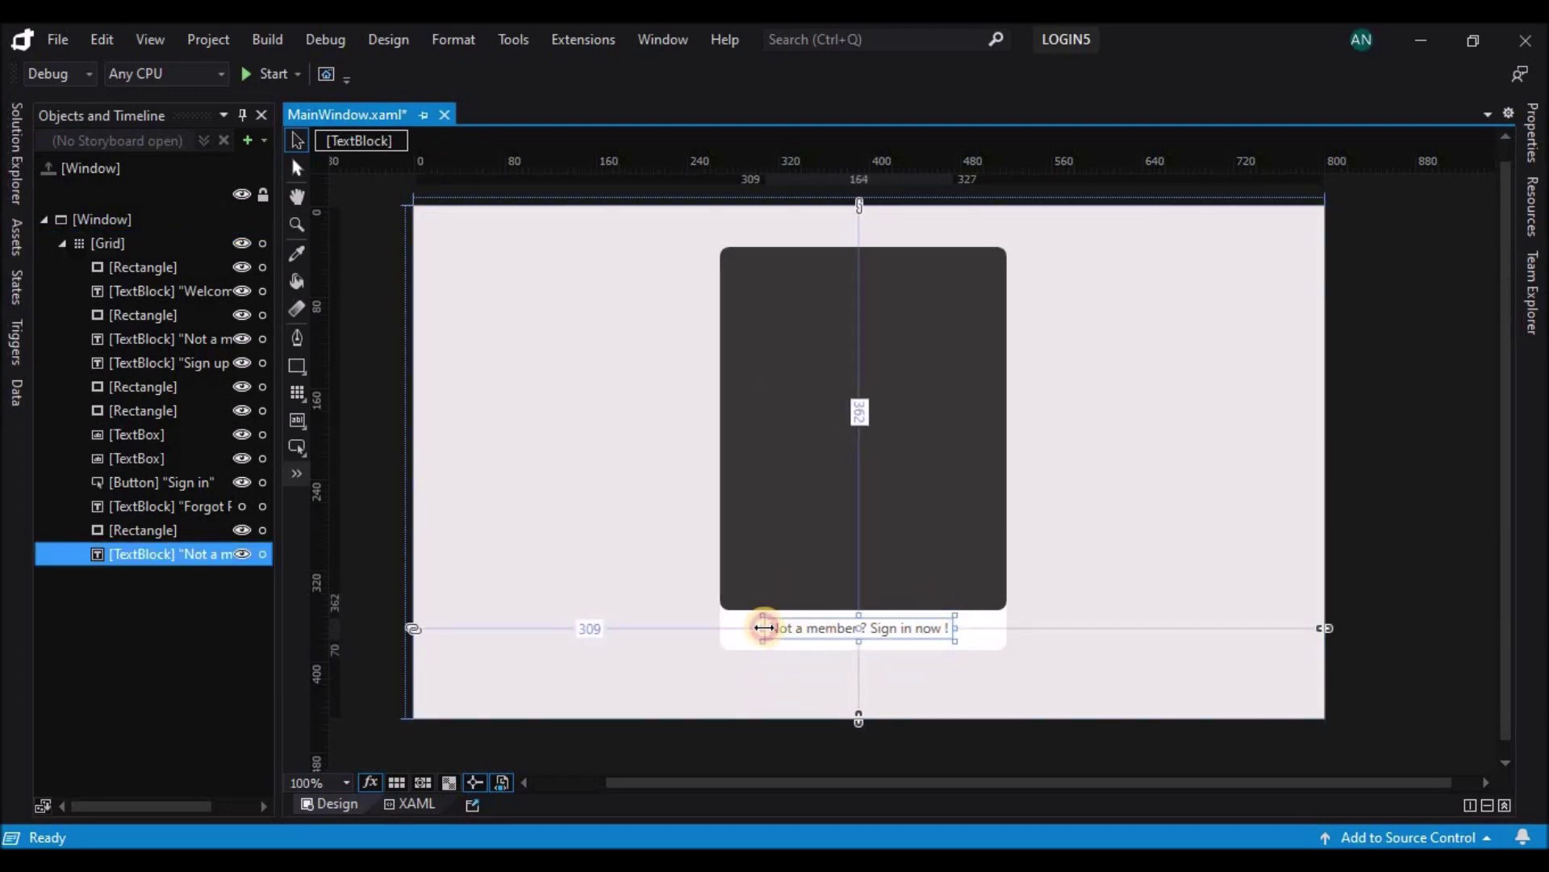
# - Replace "Not a" with "Already a" so the text reads "Already a member ? Sign in now !"
pyautogui.doubleClick(811, 630)
pyautogui.moveTo(799, 630); pyautogui.dragTo(739, 633)
pyautogui.write('Already a')
pyautogui.press('Escape')
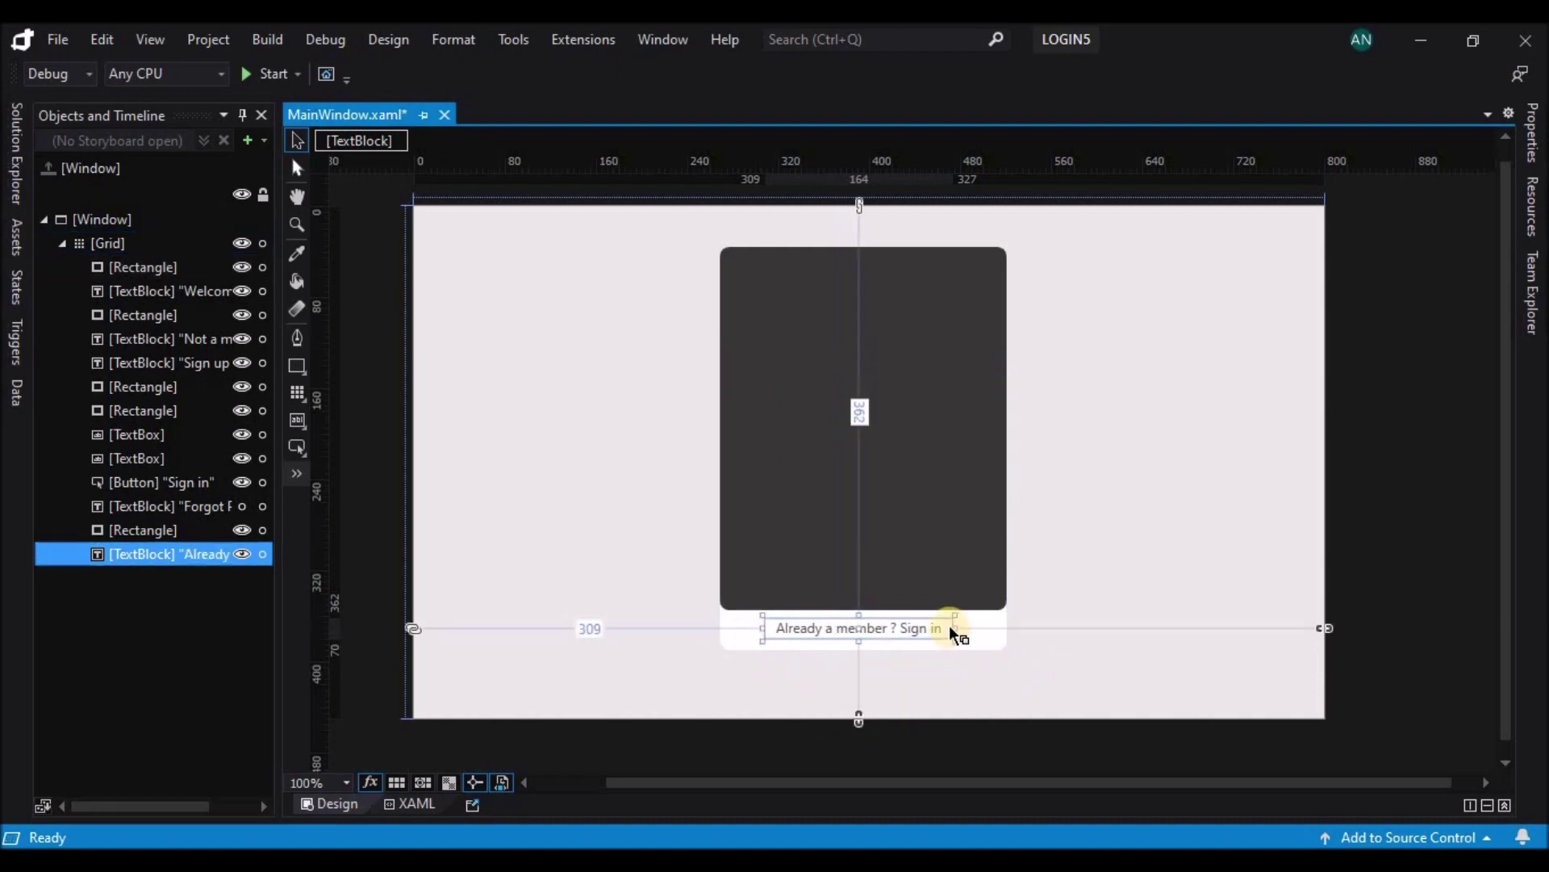
# - Widen the "Already a member" text block to about 181 and nudge it left to centre it beneath the dark panel
pyautogui.moveTo(954, 628)
pyautogui.mouseDown()
pyautogui.moveTo(977, 627)
pyautogui.moveTo(930, 629)
pyautogui.mouseUp()
pyautogui.press('Left')
pyautogui.press('Left')
pyautogui.press('Left')
pyautogui.press('Left')
pyautogui.press('Left')
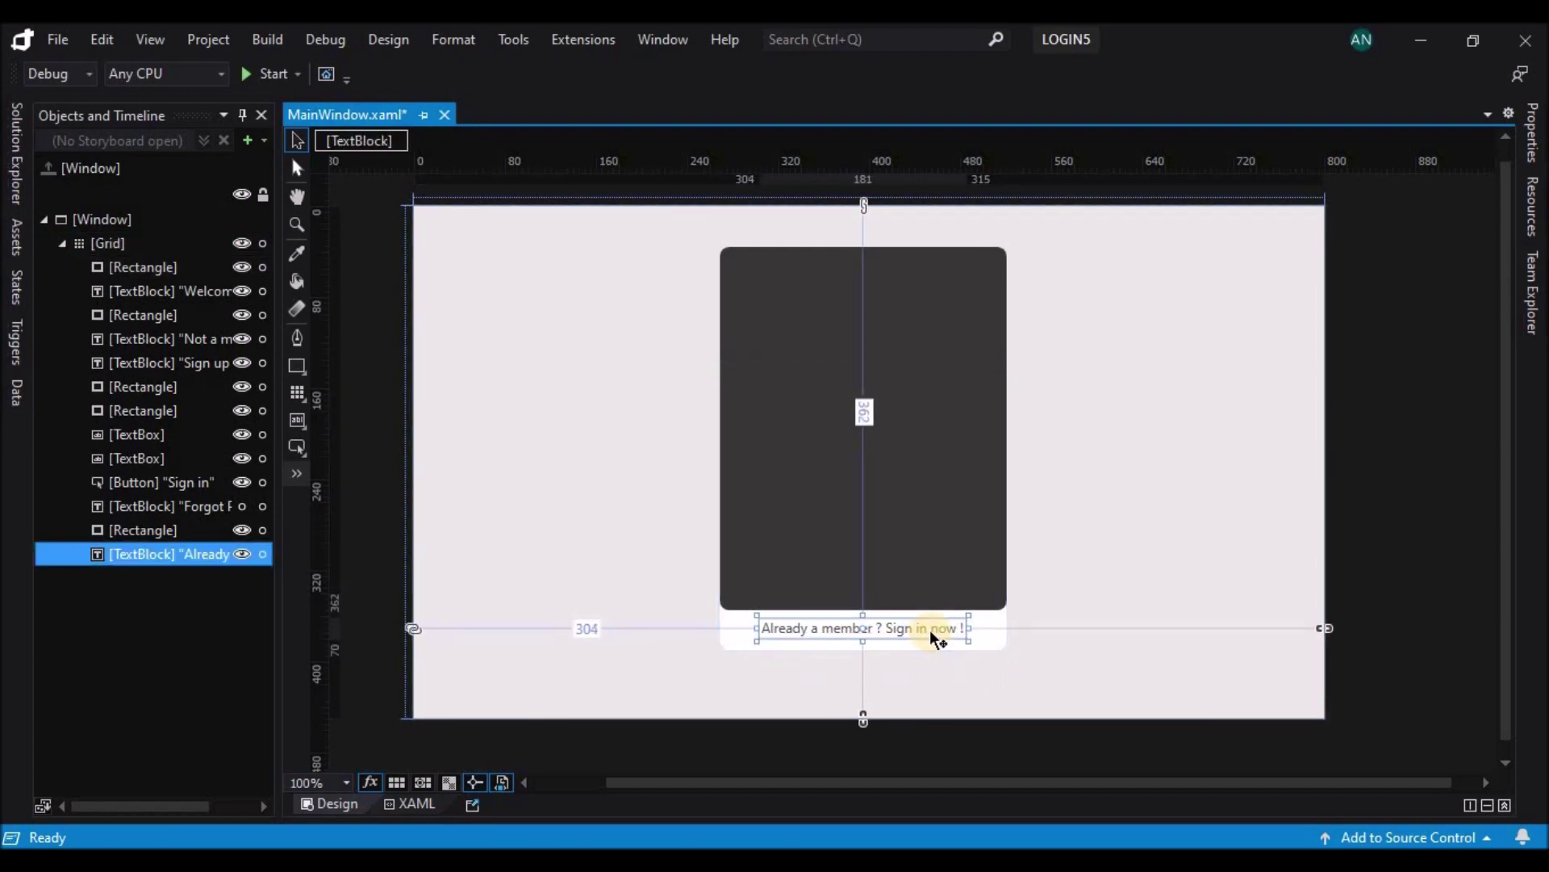
pyautogui.click(930, 688)
pyautogui.click(893, 627)
pyautogui.click(930, 676)
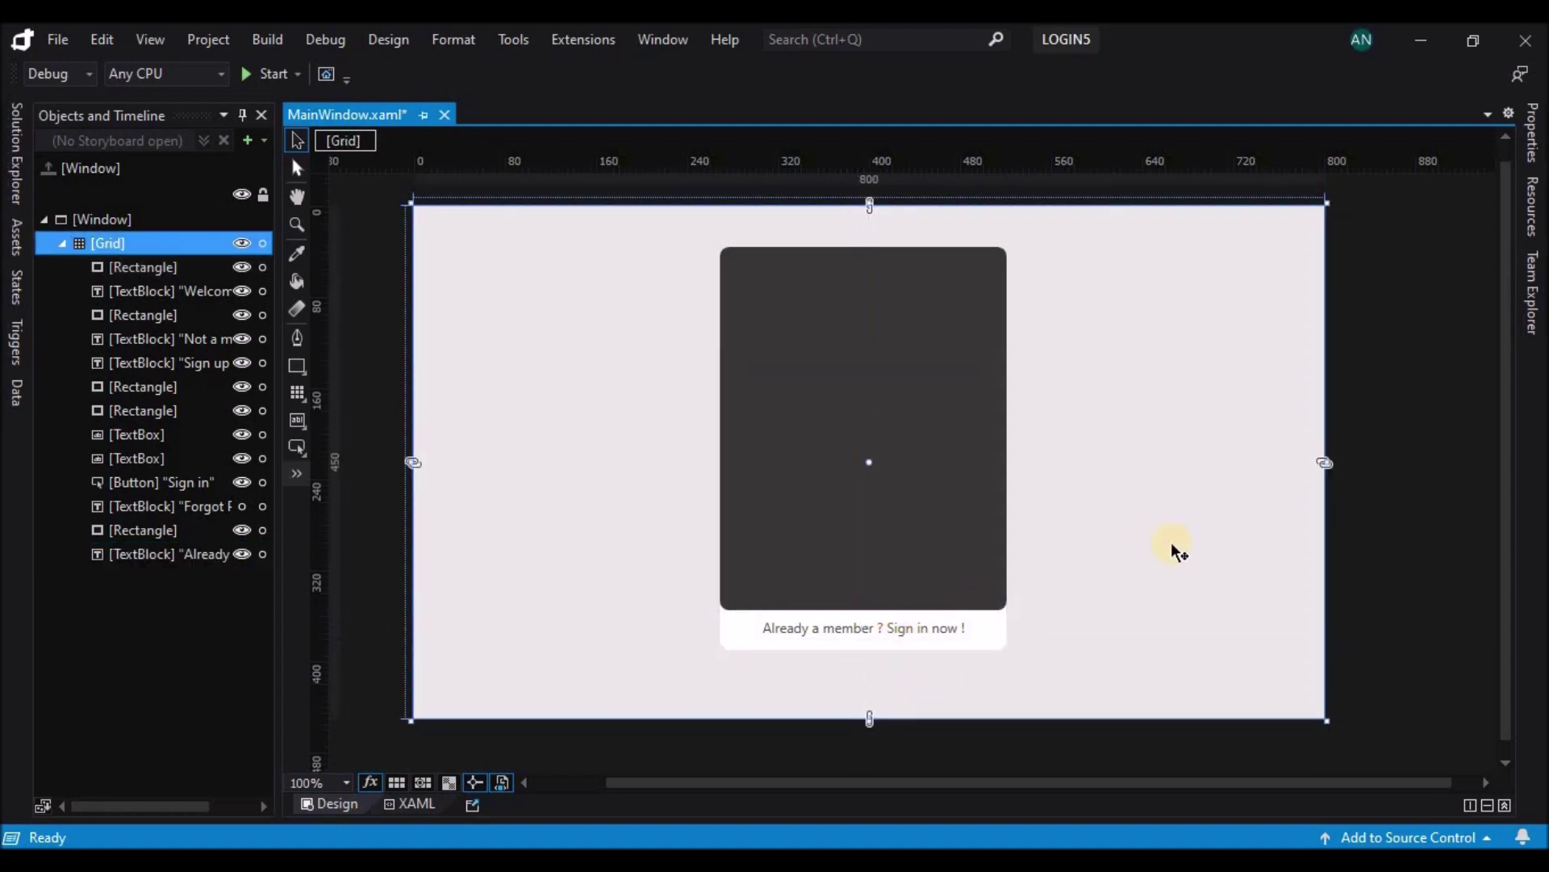
# - Copy the two sign-in field rectangles and their text boxes and paste them into the Grid above the dark panel
pyautogui.click(144, 412)
pyautogui.click(139, 433)
pyautogui.click(139, 419)
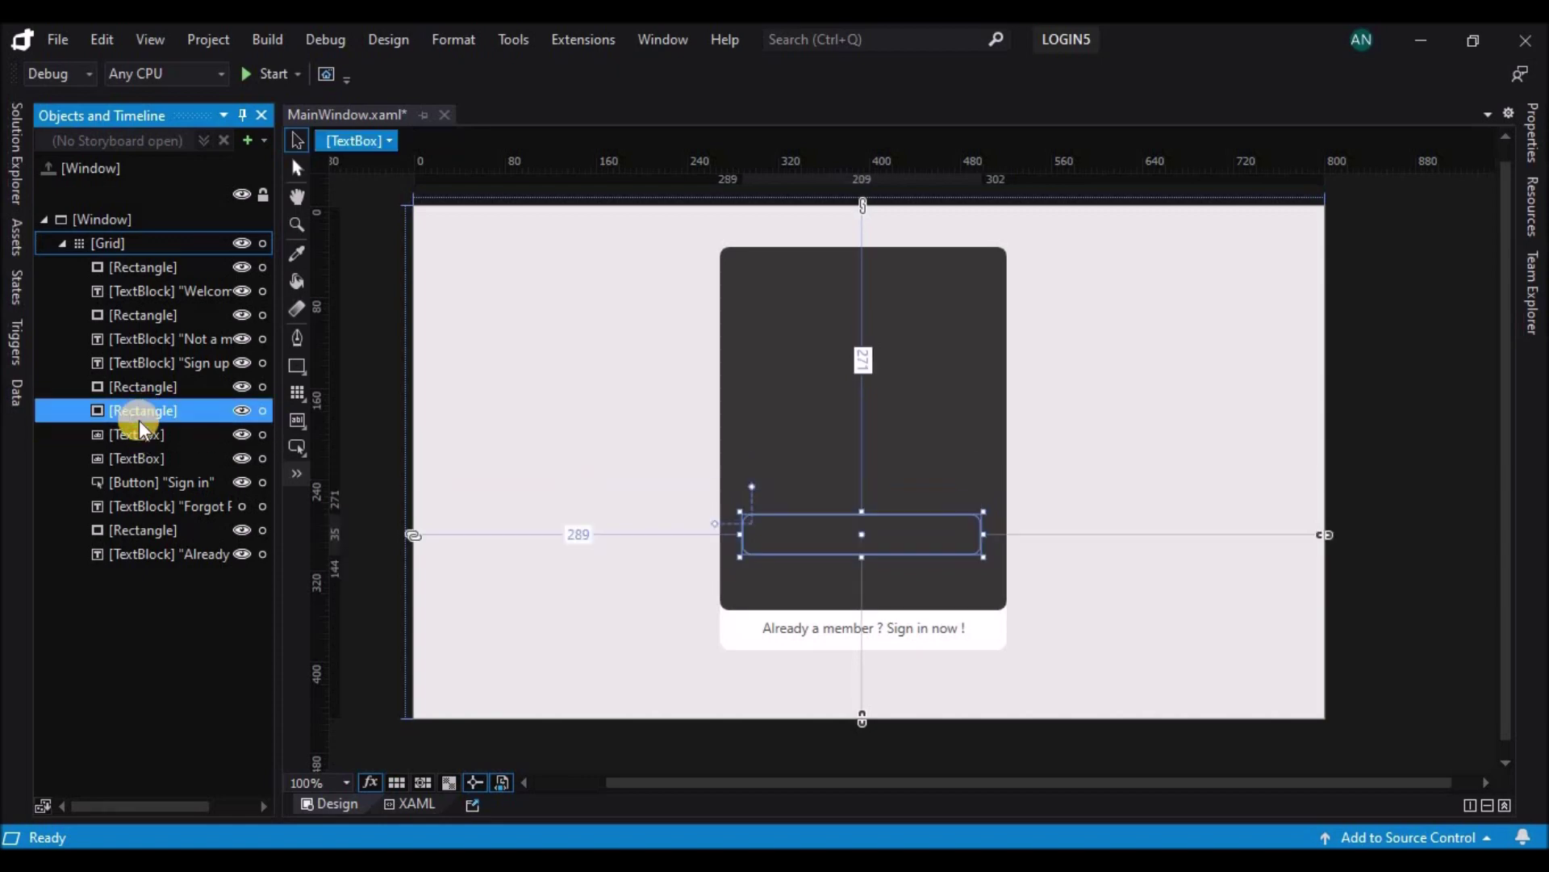
pyautogui.keyDown('shift'); pyautogui.click(139, 458); pyautogui.keyUp('shift')
pyautogui.click(144, 387)
pyautogui.keyDown('shift'); pyautogui.click(143, 411); pyautogui.keyUp('shift')
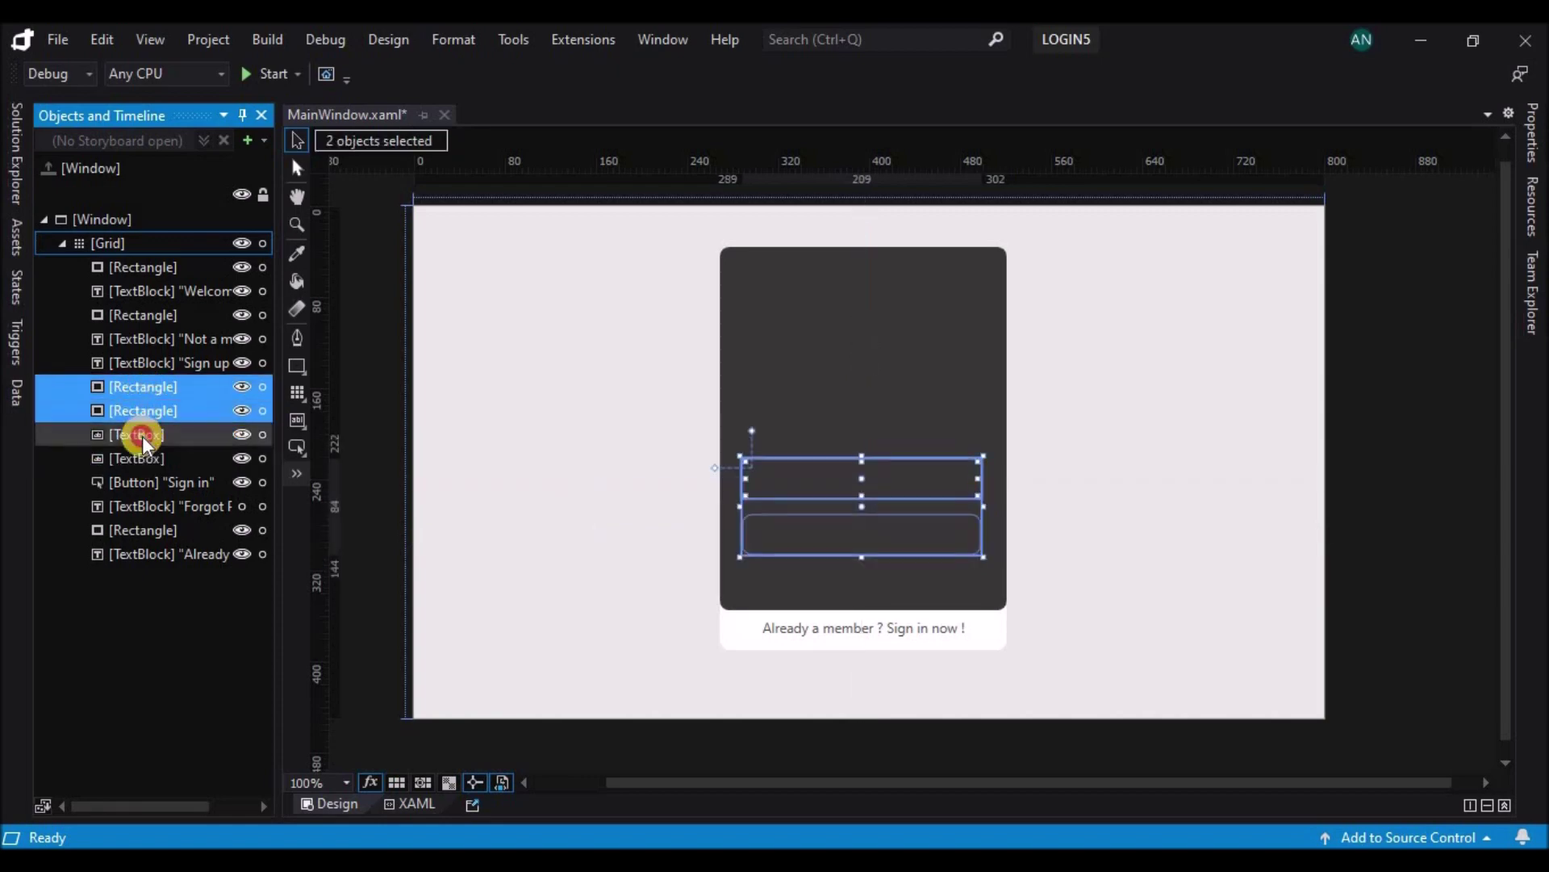
pyautogui.keyDown('shift'); pyautogui.click(142, 459); pyautogui.keyUp('shift')
pyautogui.rightClick(142, 458)
pyautogui.click(166, 498)
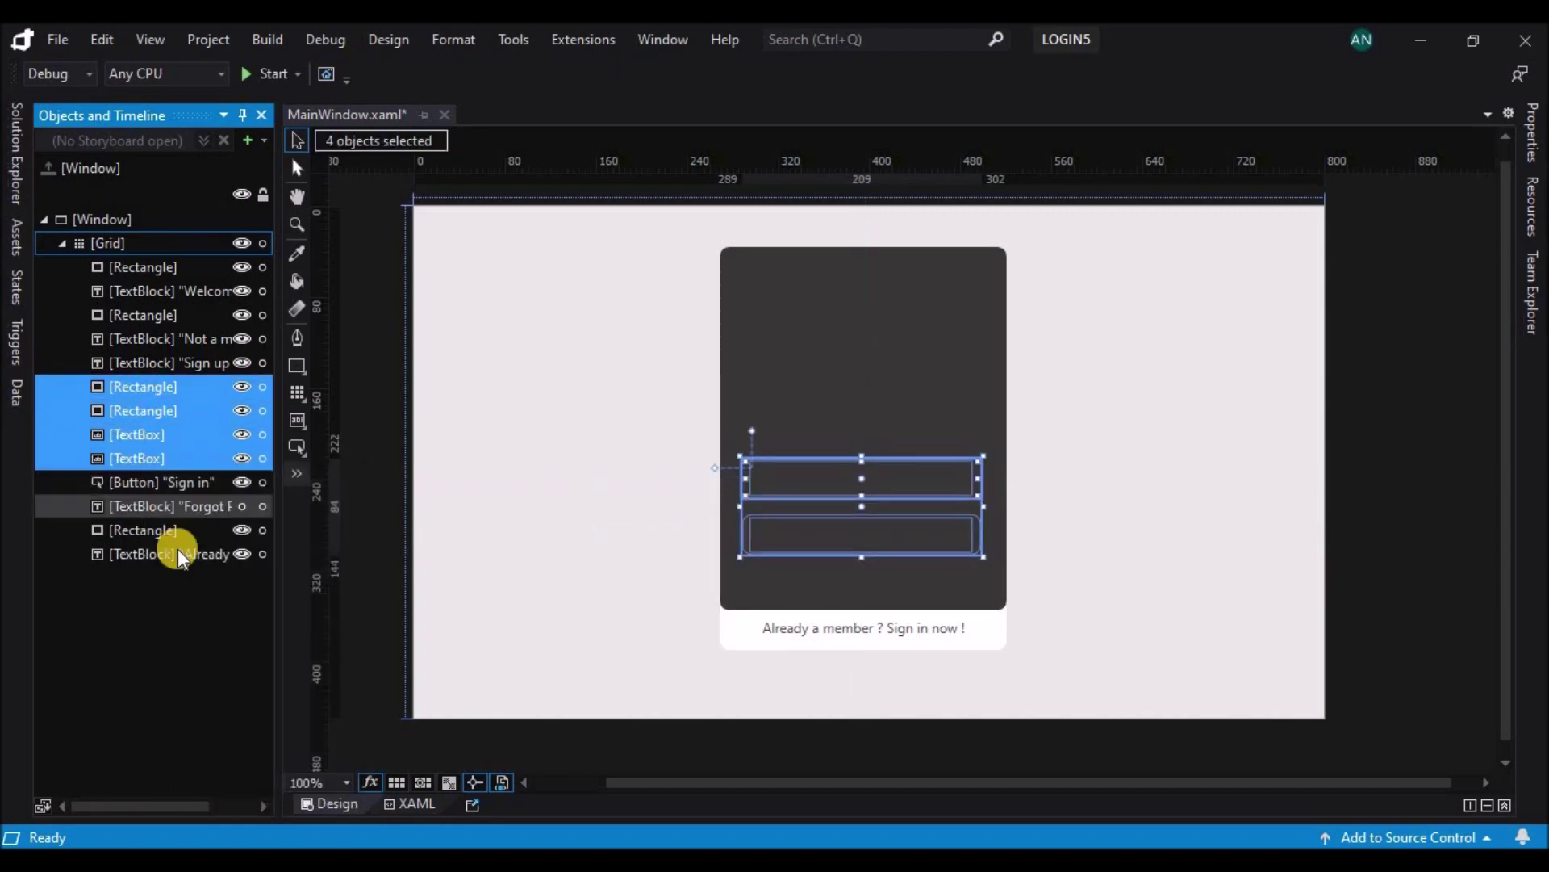
pyautogui.click(176, 552)
pyautogui.click(117, 242)
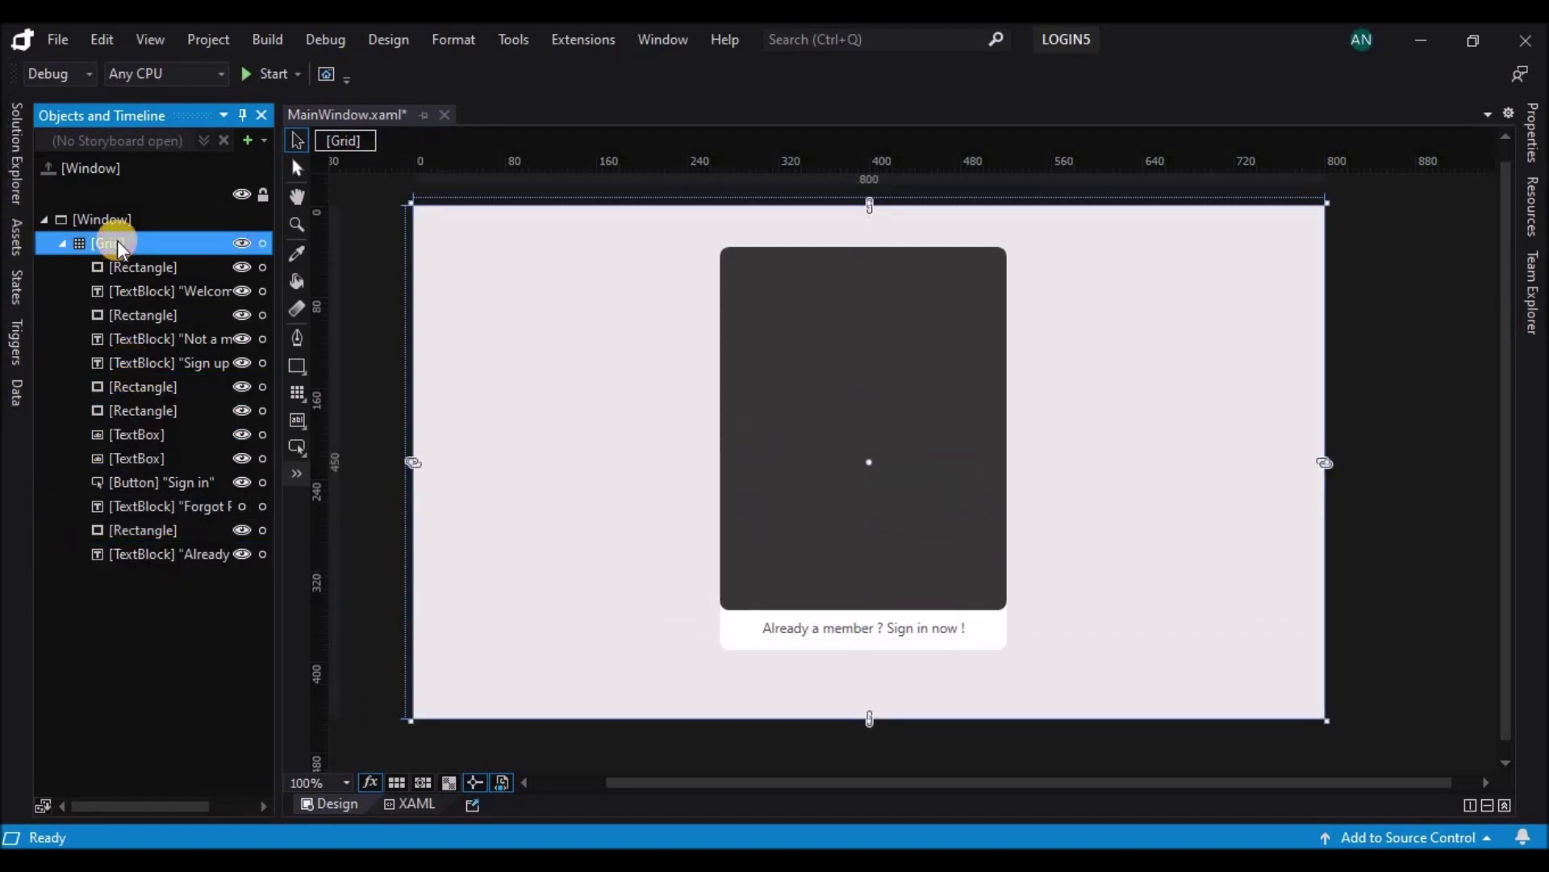
pyautogui.hotkey('ctrl', 'v')
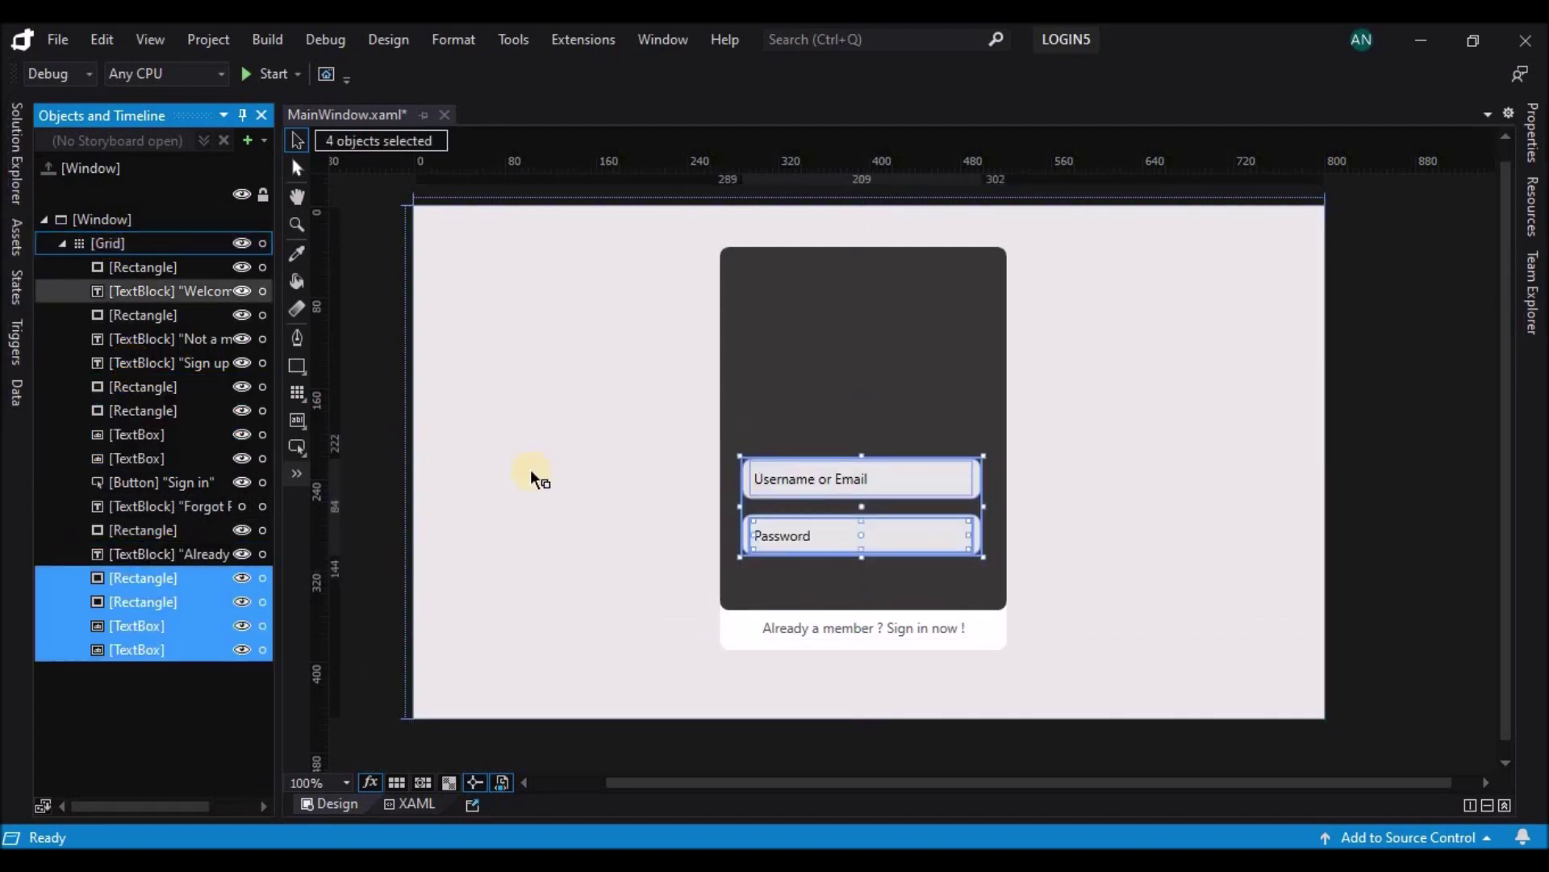
# - Move the four copied field objects straight up to the dark panel's upper edge, about 58 from the window's top
pyautogui.click(907, 477)
pyautogui.click(146, 578)
pyautogui.keyDown('shift'); pyautogui.click(141, 650); pyautogui.keyUp('shift')
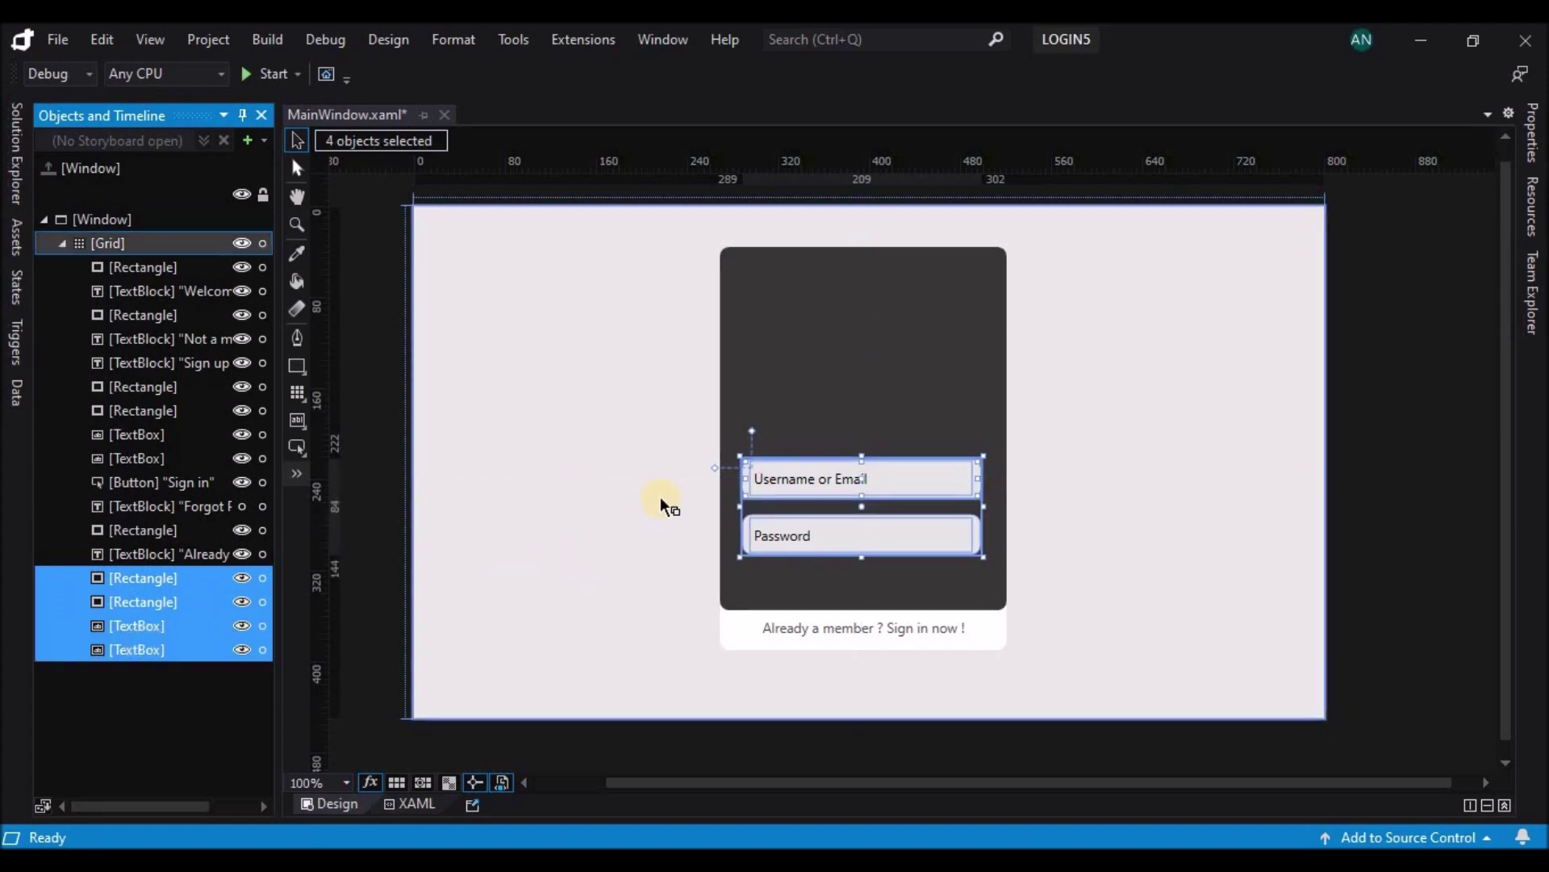
pyautogui.click(872, 459)
pyautogui.press('Up')
pyautogui.press('Up')
pyautogui.press('Up')
pyautogui.press('Up')
pyautogui.press('Up')
pyautogui.press('Up')
pyautogui.press('Up')
pyautogui.press('Up')
pyautogui.press('Up')
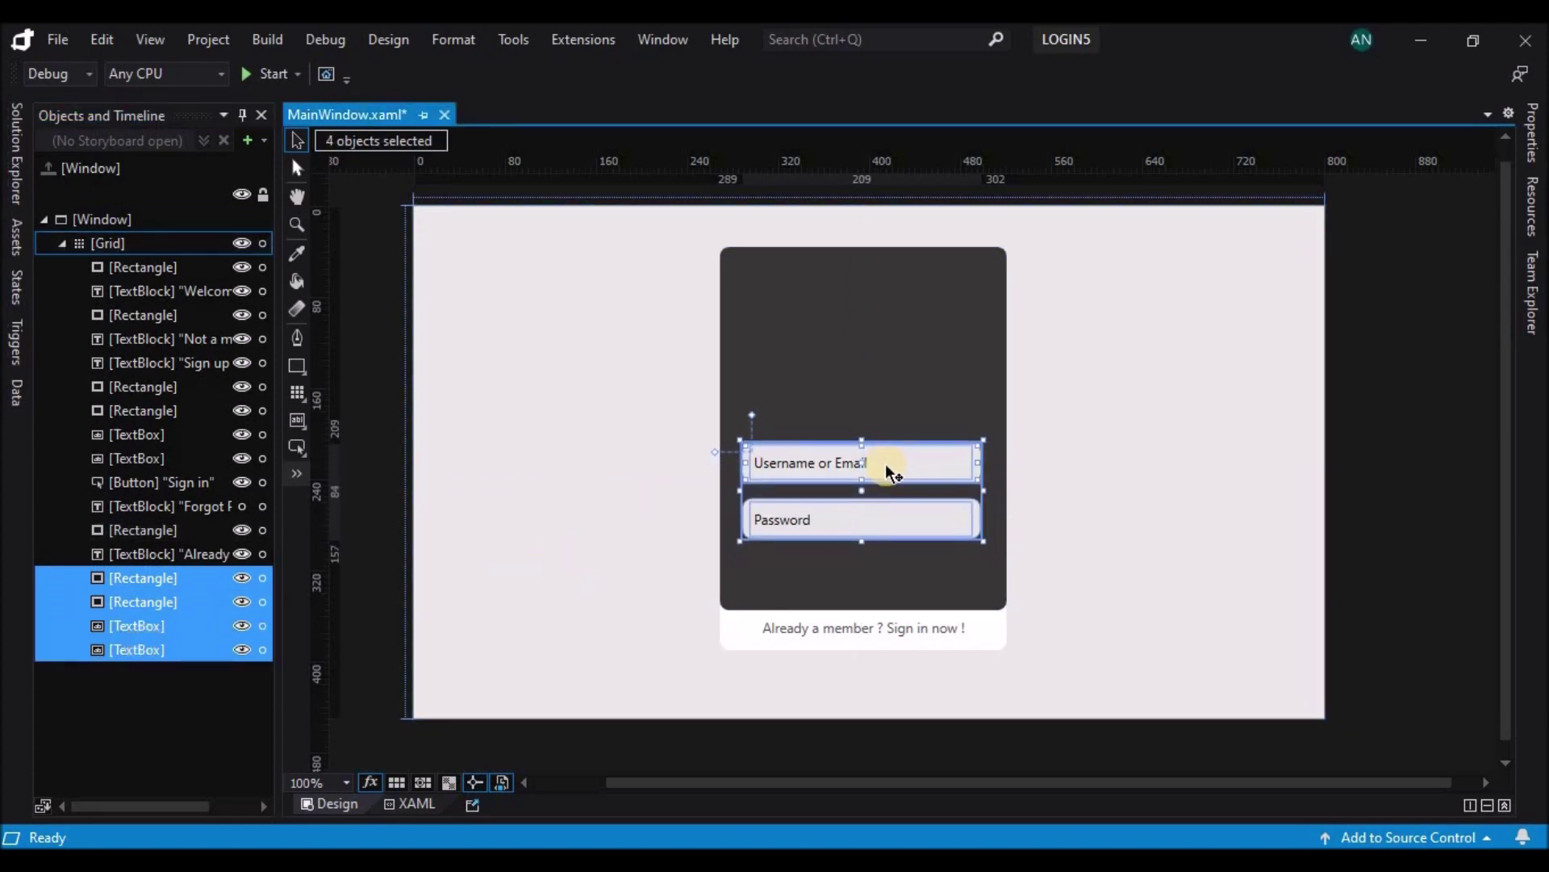
pyautogui.press('Up')
pyautogui.press('Up')
pyautogui.press('Up')
pyautogui.press('Up')
pyautogui.press('Up')
pyautogui.press('Up')
pyautogui.press('Up')
pyautogui.press('Up')
pyautogui.press('Up')
pyautogui.press('Up')
pyautogui.press('Up')
pyautogui.press('Up')
pyautogui.press('Up')
pyautogui.press('Up')
pyautogui.press('Up')
pyautogui.press('Up')
pyautogui.press('Up')
pyautogui.press('Up')
pyautogui.press('Up')
pyautogui.press('Up')
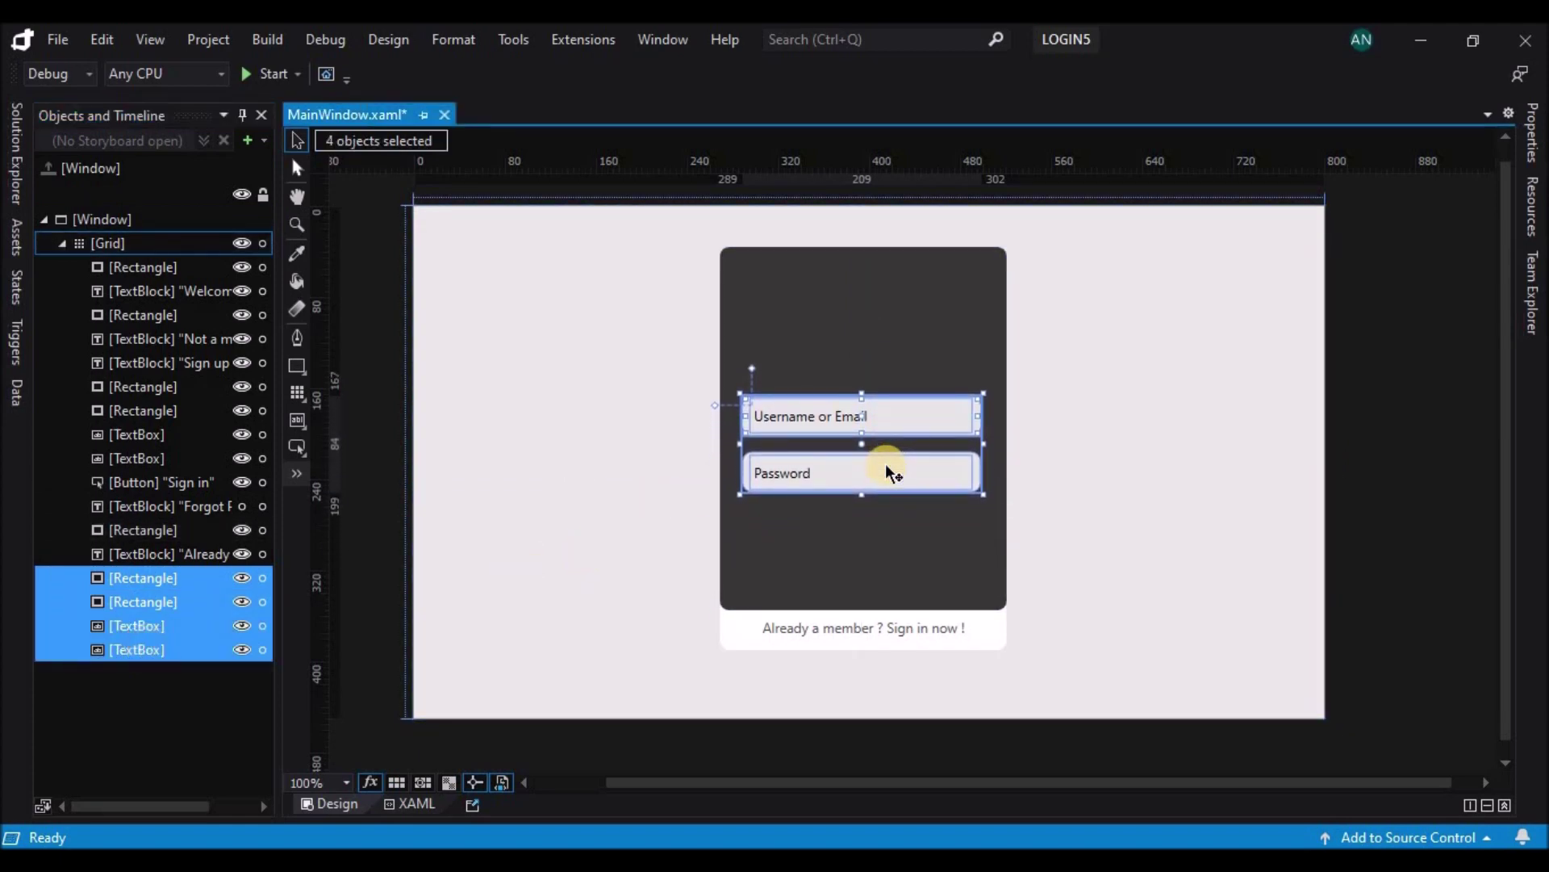
pyautogui.press('Up')
pyautogui.press('Up')
pyautogui.press('Up')
pyautogui.press('Up')
pyautogui.press('Up')
pyautogui.press('Up')
pyautogui.press('Up')
pyautogui.press('Up')
pyautogui.press('Up')
pyautogui.press('Up')
pyautogui.press('Up')
pyautogui.press('Up')
pyautogui.press('Up')
pyautogui.press('Up')
pyautogui.press('Up')
pyautogui.press('Up')
pyautogui.press('Up')
pyautogui.press('Up')
pyautogui.press('Up')
pyautogui.press('Up')
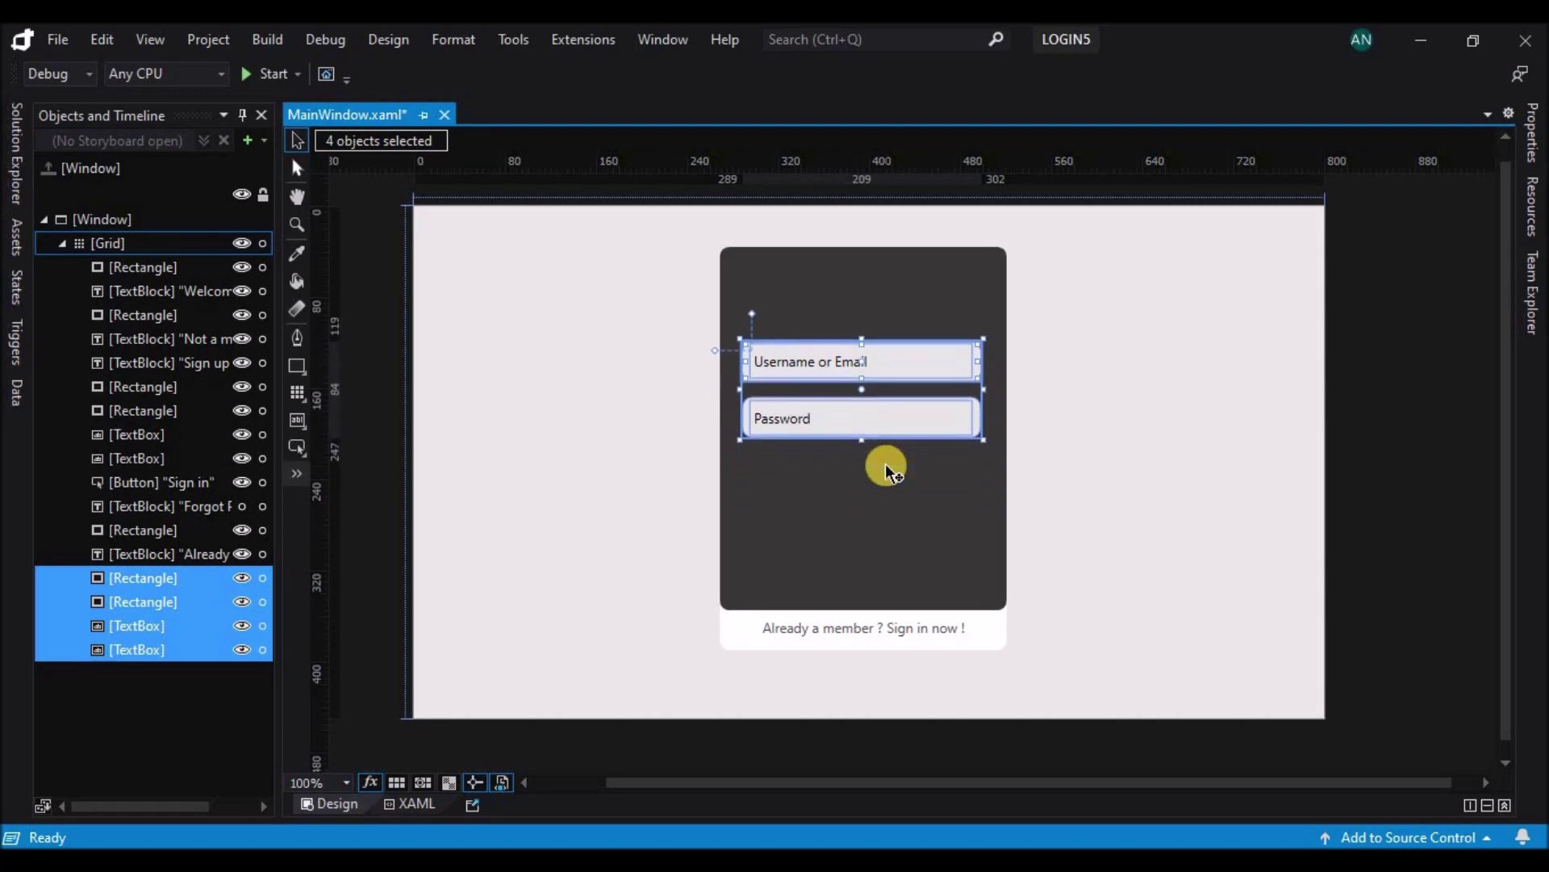
pyautogui.press('Up')
pyautogui.press('Up')
pyautogui.press('Up')
pyautogui.press('Up')
pyautogui.press('Up')
pyautogui.press('Up')
pyautogui.press('Up')
pyautogui.press('Up')
pyautogui.press('Up')
pyautogui.press('Up')
pyautogui.press('Up')
pyautogui.press('Up')
pyautogui.press('Up')
pyautogui.press('Up')
pyautogui.press('Up')
pyautogui.press('Up')
pyautogui.press('Up')
pyautogui.press('Up')
pyautogui.press('Up')
pyautogui.press('Up')
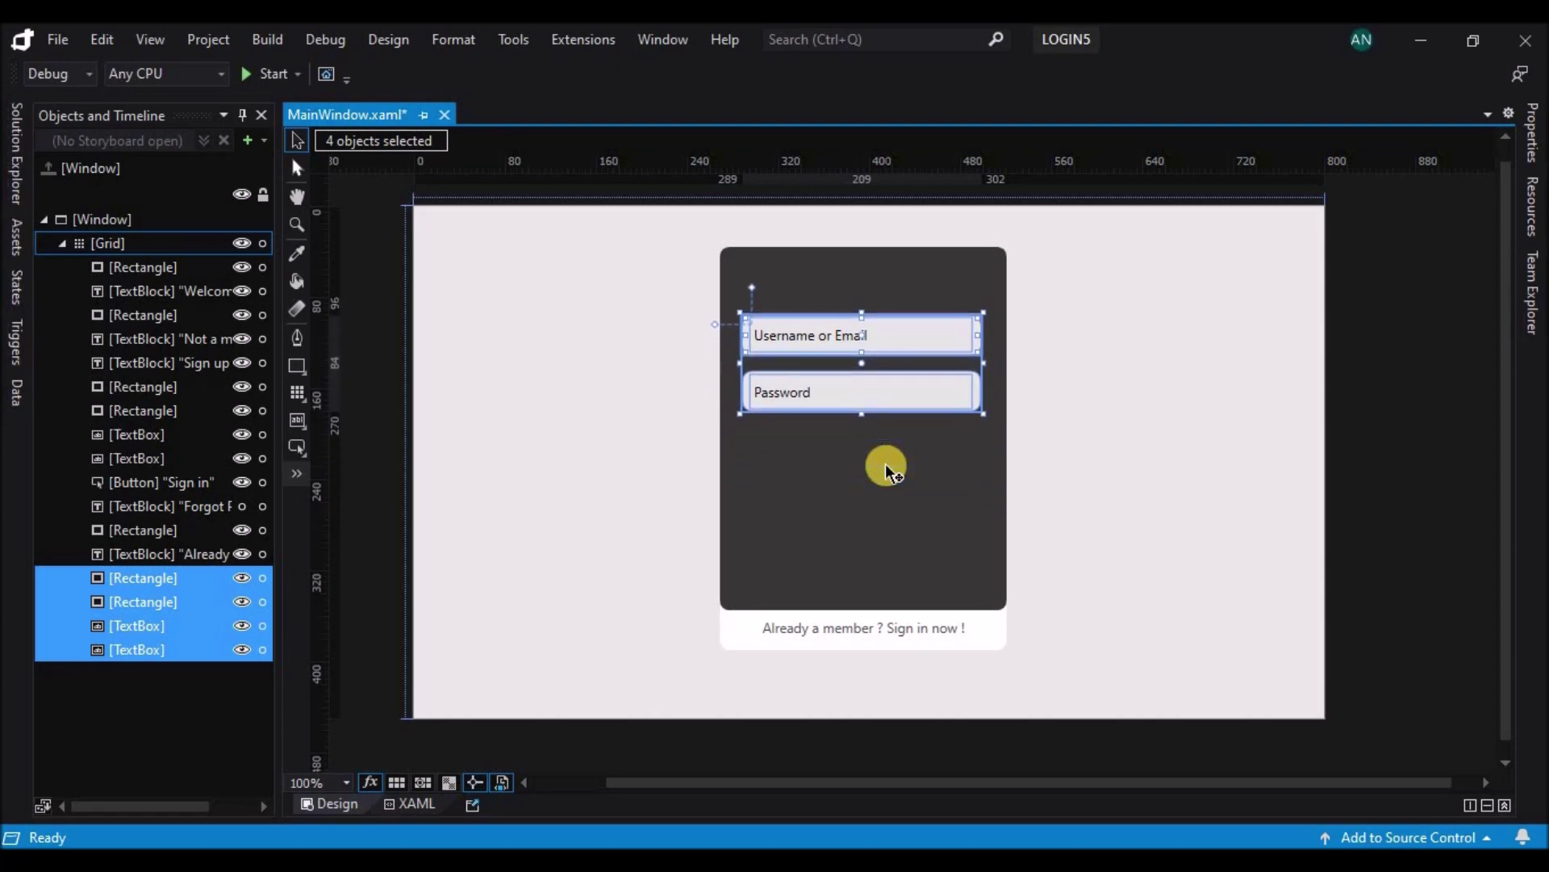
pyautogui.press('Up')
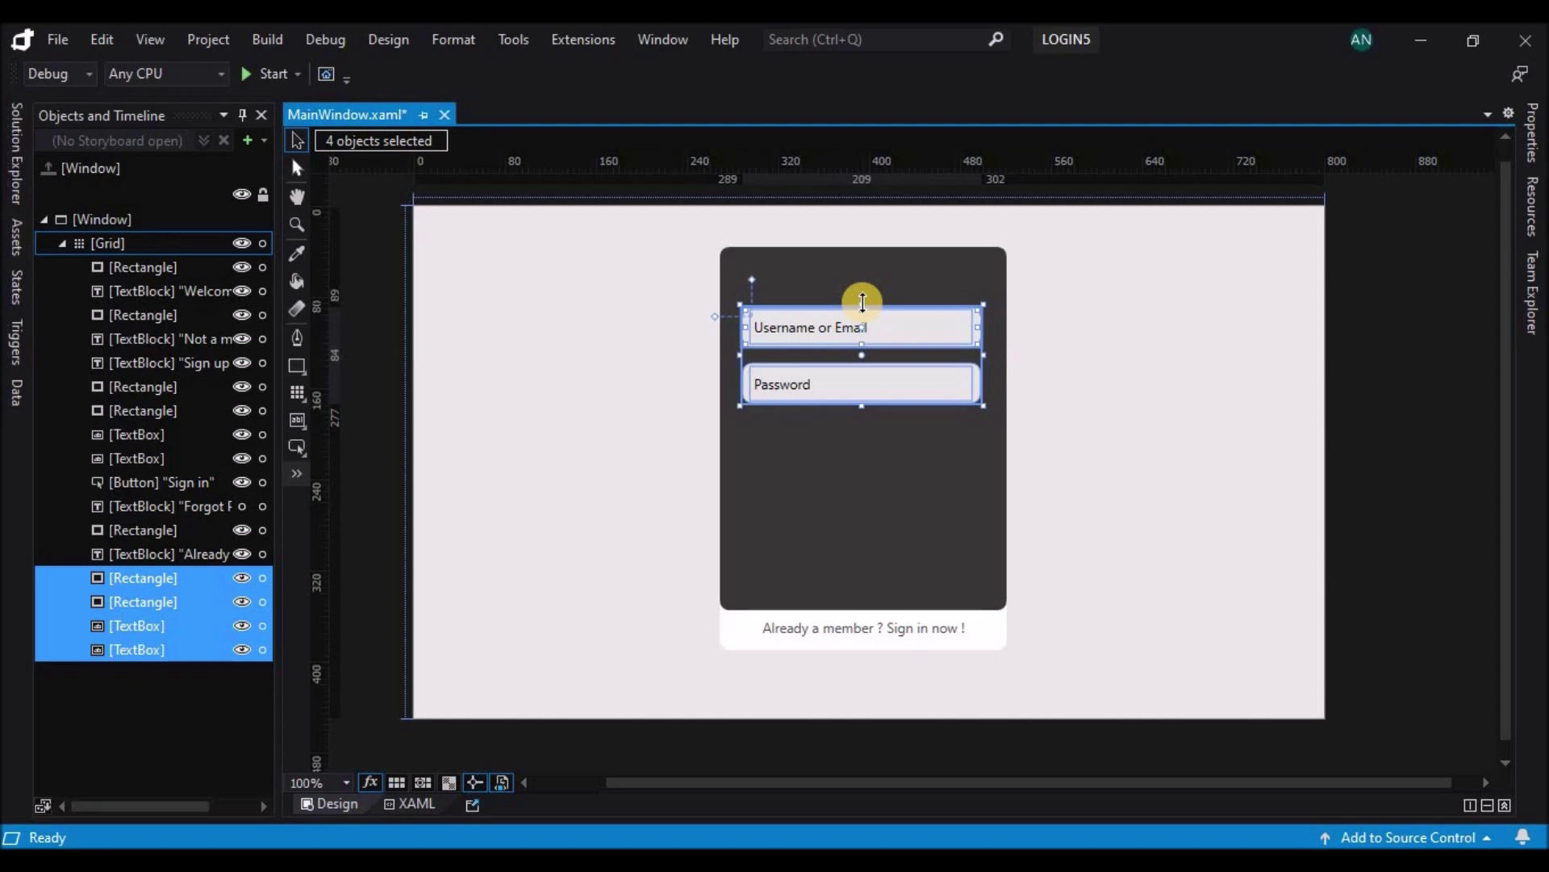
pyautogui.hotkey('shift', 'Up')
pyautogui.hotkey('shift', 'Up')
pyautogui.hotkey('shift', 'Up')
pyautogui.press('Up')
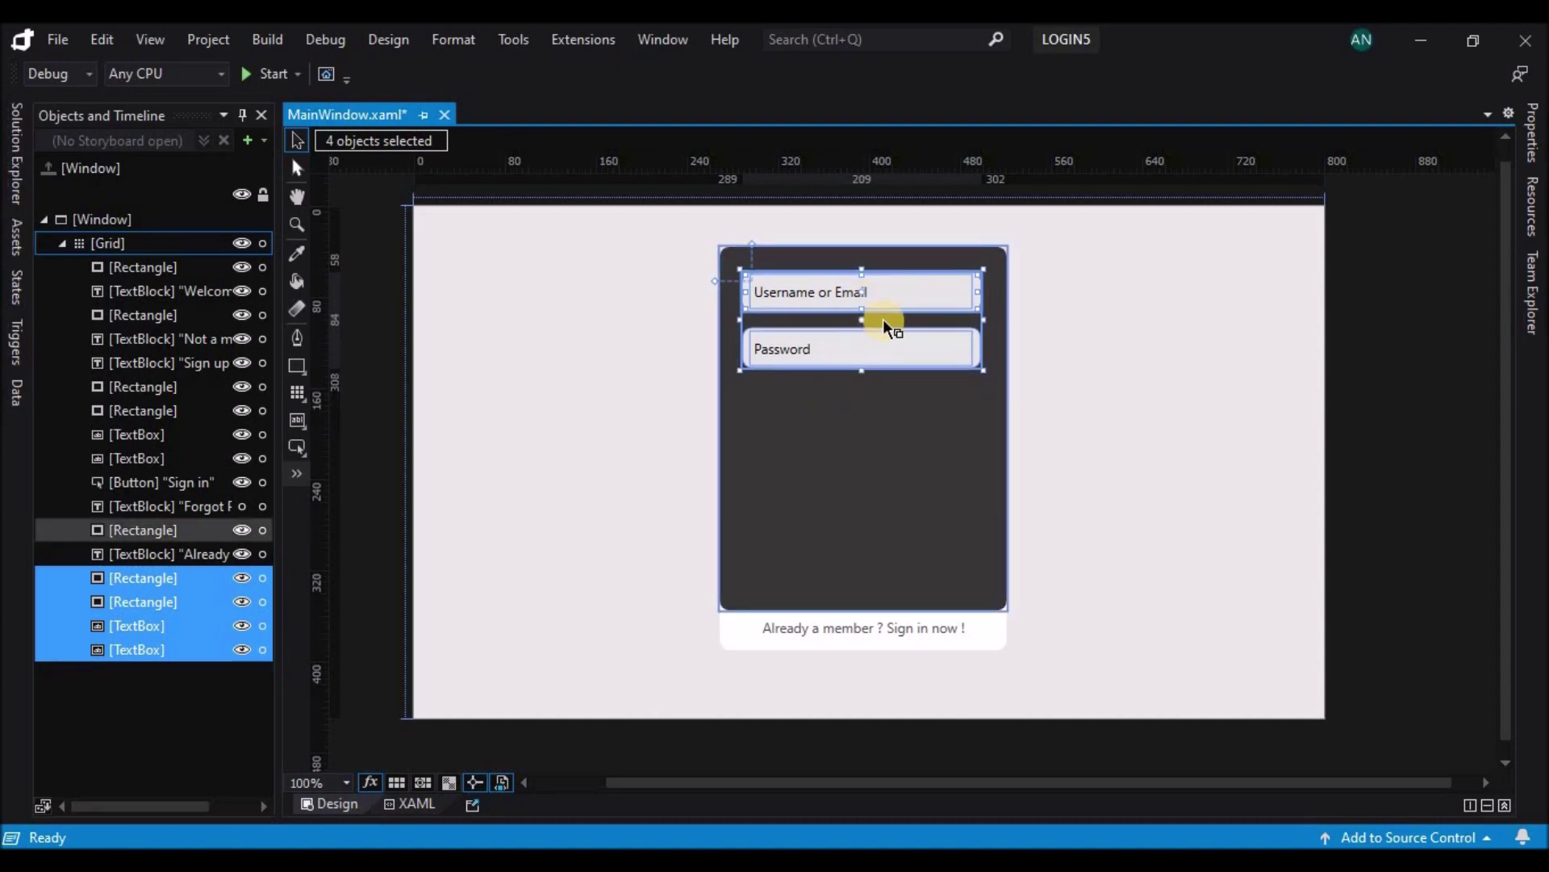
# - Change the fill of the copied "Username or Email" rectangle to dark grey #FF514F4F
pyautogui.click(1120, 365)
pyautogui.click(972, 305)
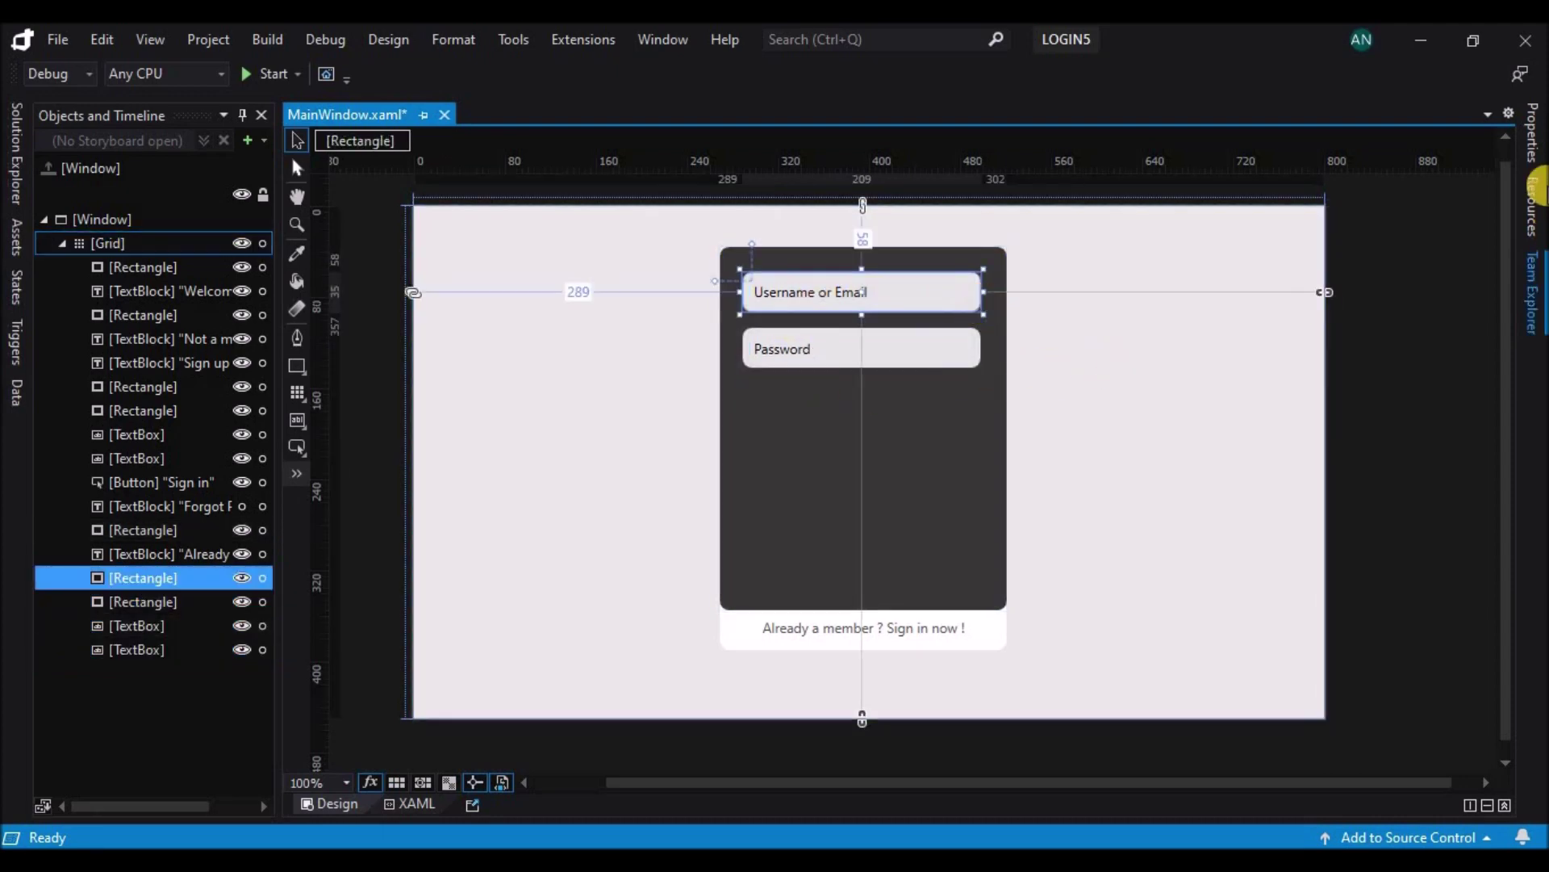
pyautogui.click(1531, 133)
pyautogui.moveTo(1204, 454); pyautogui.dragTo(1201, 505)
pyautogui.click(1005, 370)
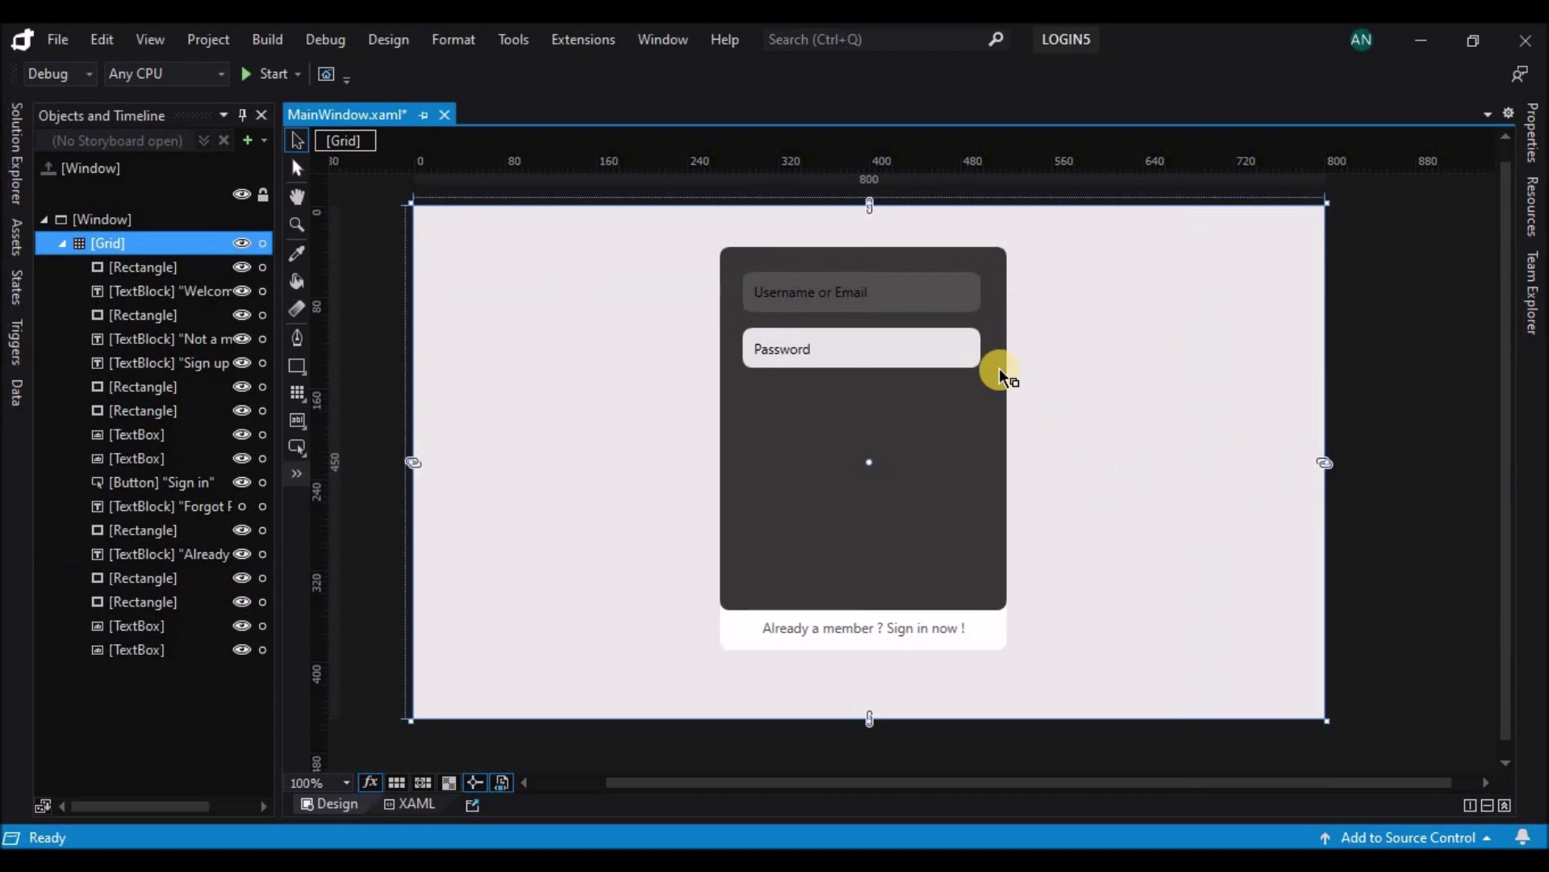
# - Copy the upper rectangle's fill colour #FF514F4F and apply it to the copied "Password" rectangle
pyautogui.click(961, 294)
pyautogui.click(1130, 345)
pyautogui.click(982, 294)
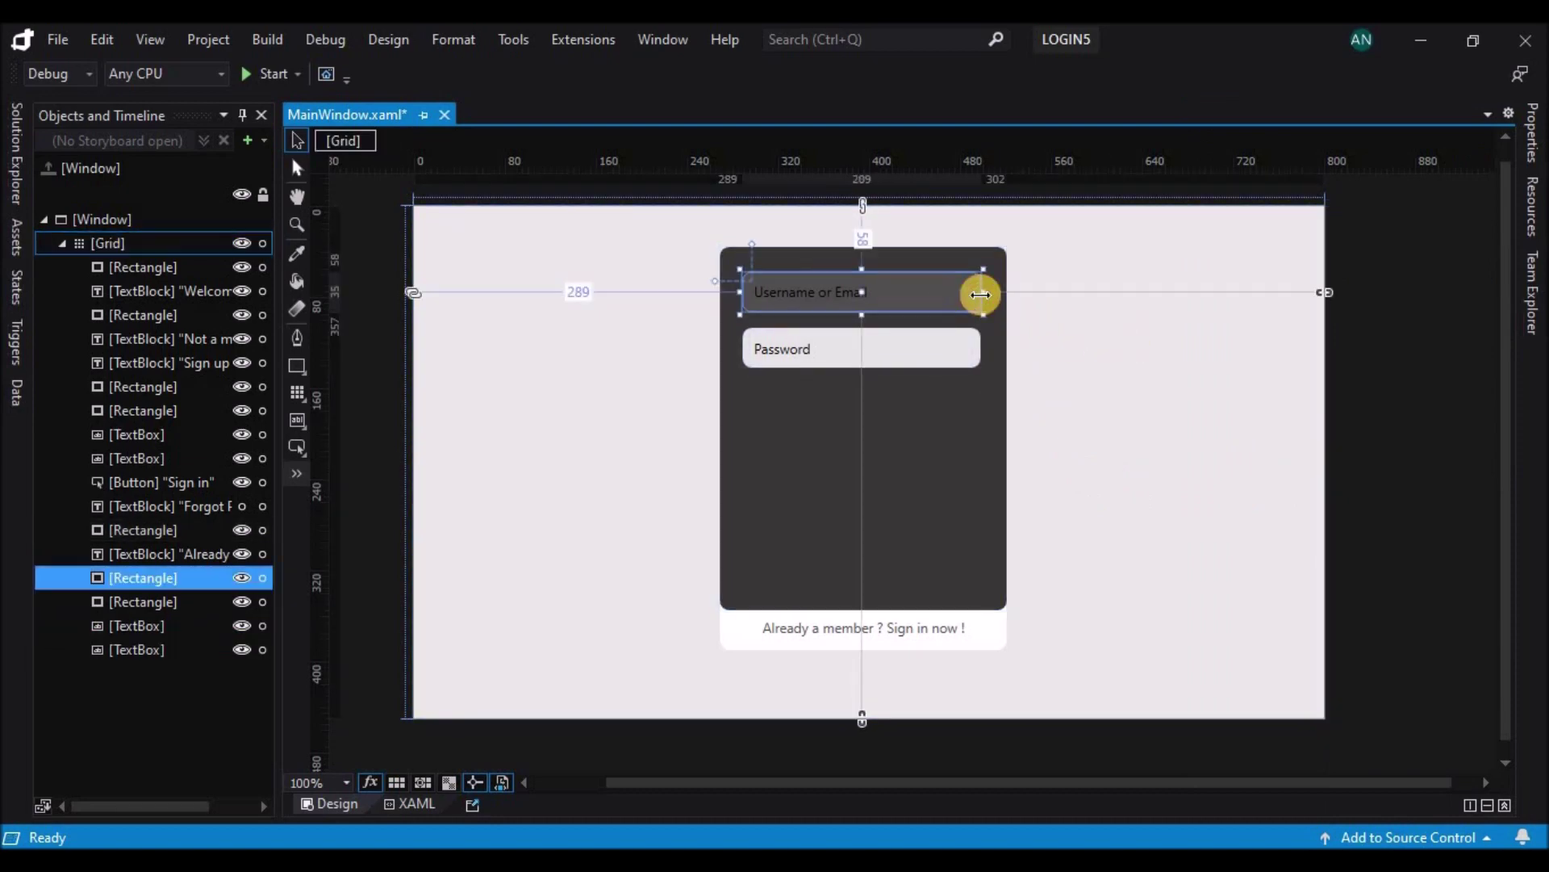
pyautogui.click(1537, 134)
pyautogui.click(979, 347)
pyautogui.click(979, 347)
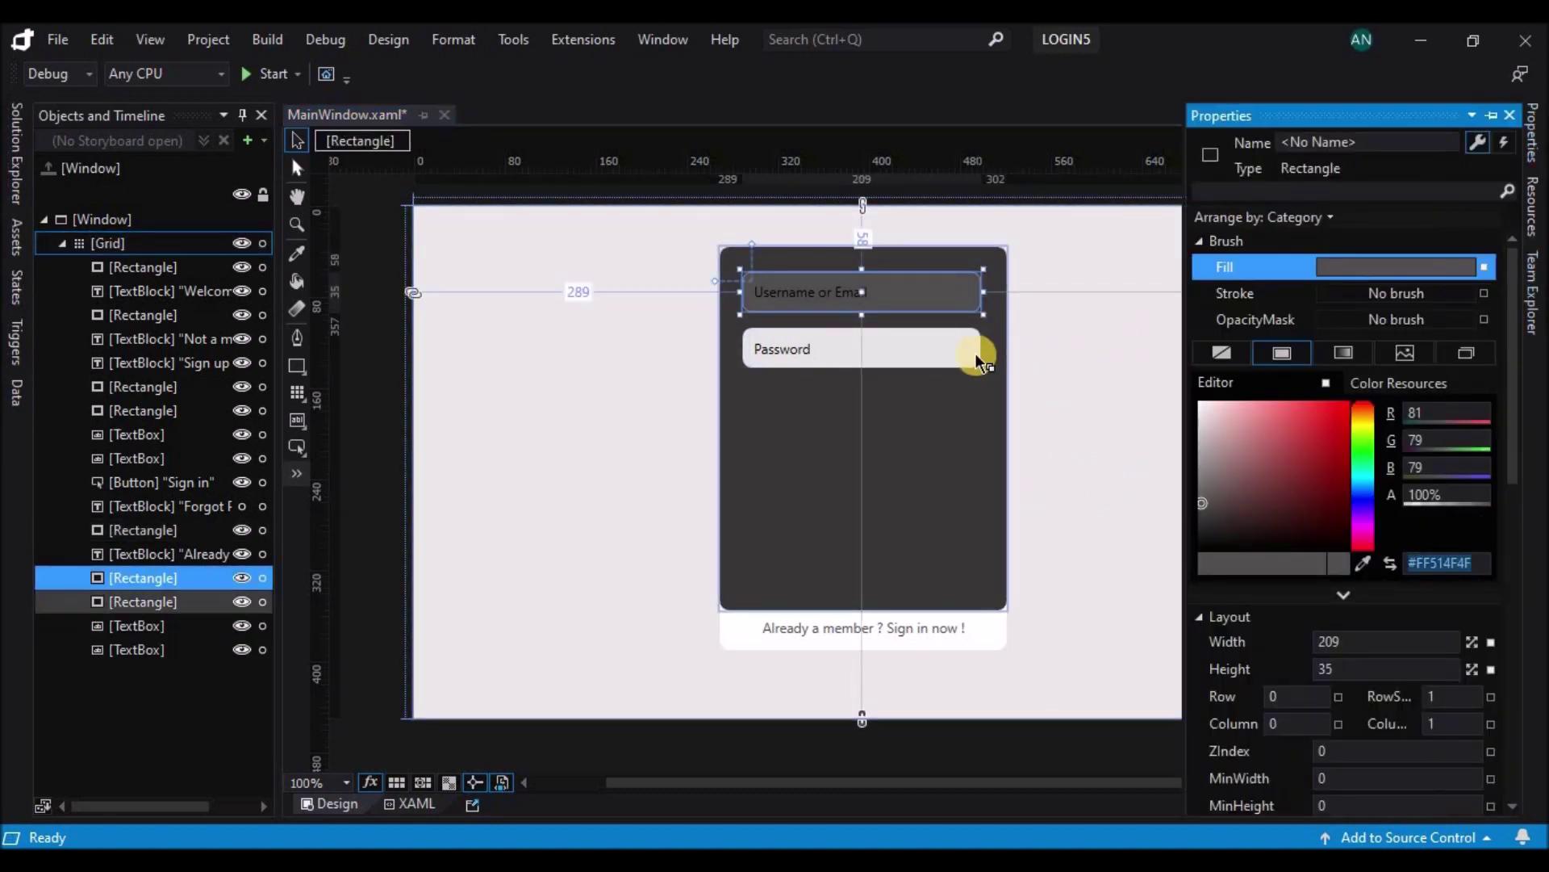
pyautogui.click(1531, 133)
pyautogui.click(1481, 562)
pyautogui.write('#FF514F4F')
pyautogui.click(963, 358)
# - Give the upper text box a near-white foreground #FFFBFBFB and change its text to "Firstname and last name"
pyautogui.click(932, 297)
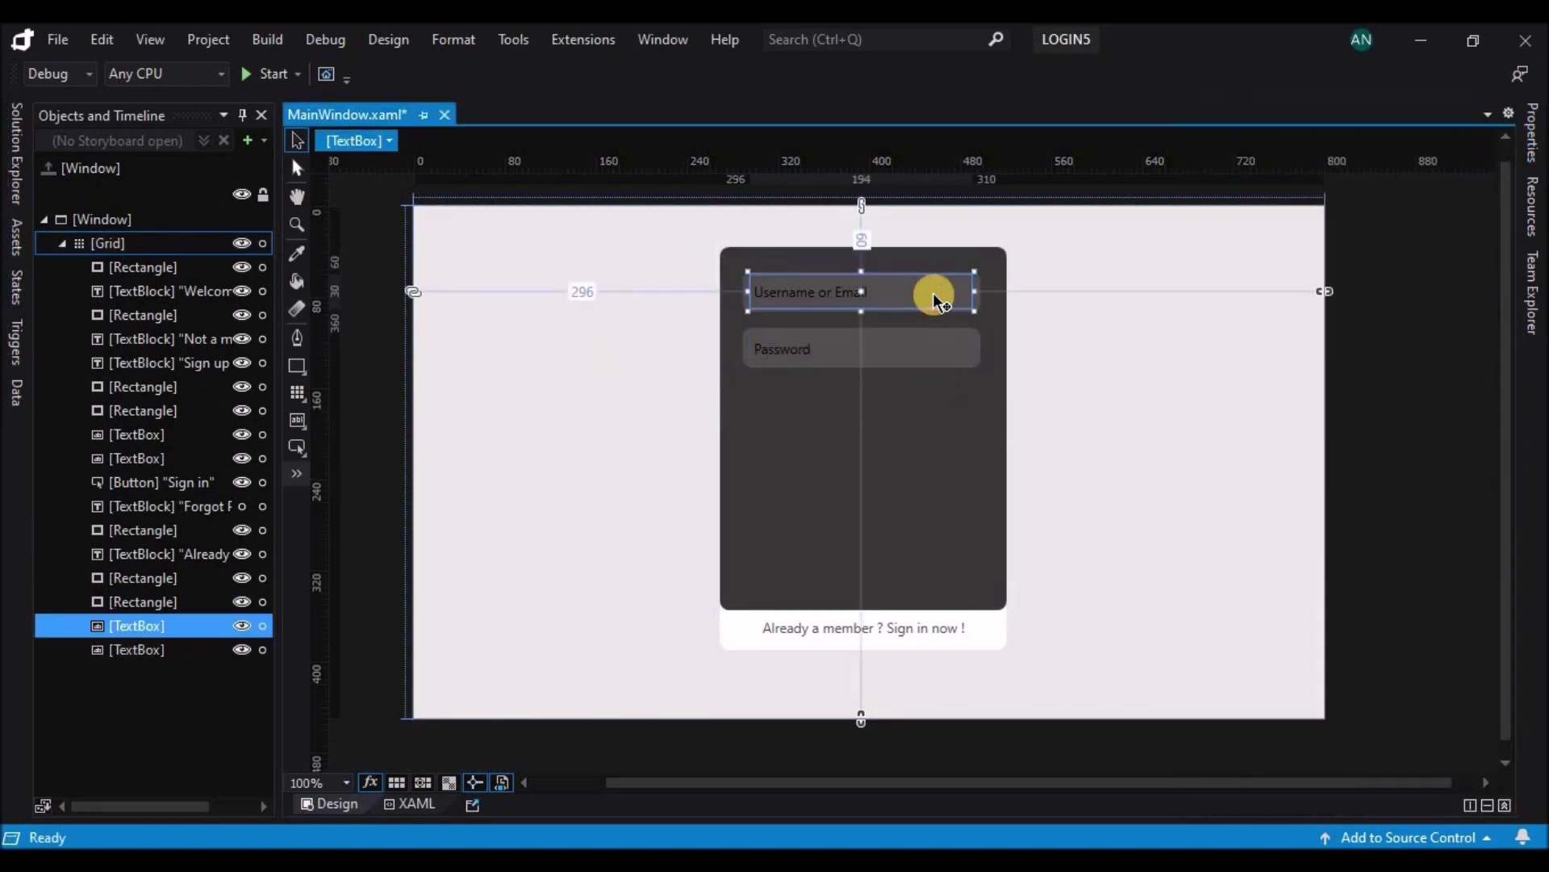
pyautogui.click(1531, 133)
pyautogui.click(1251, 345)
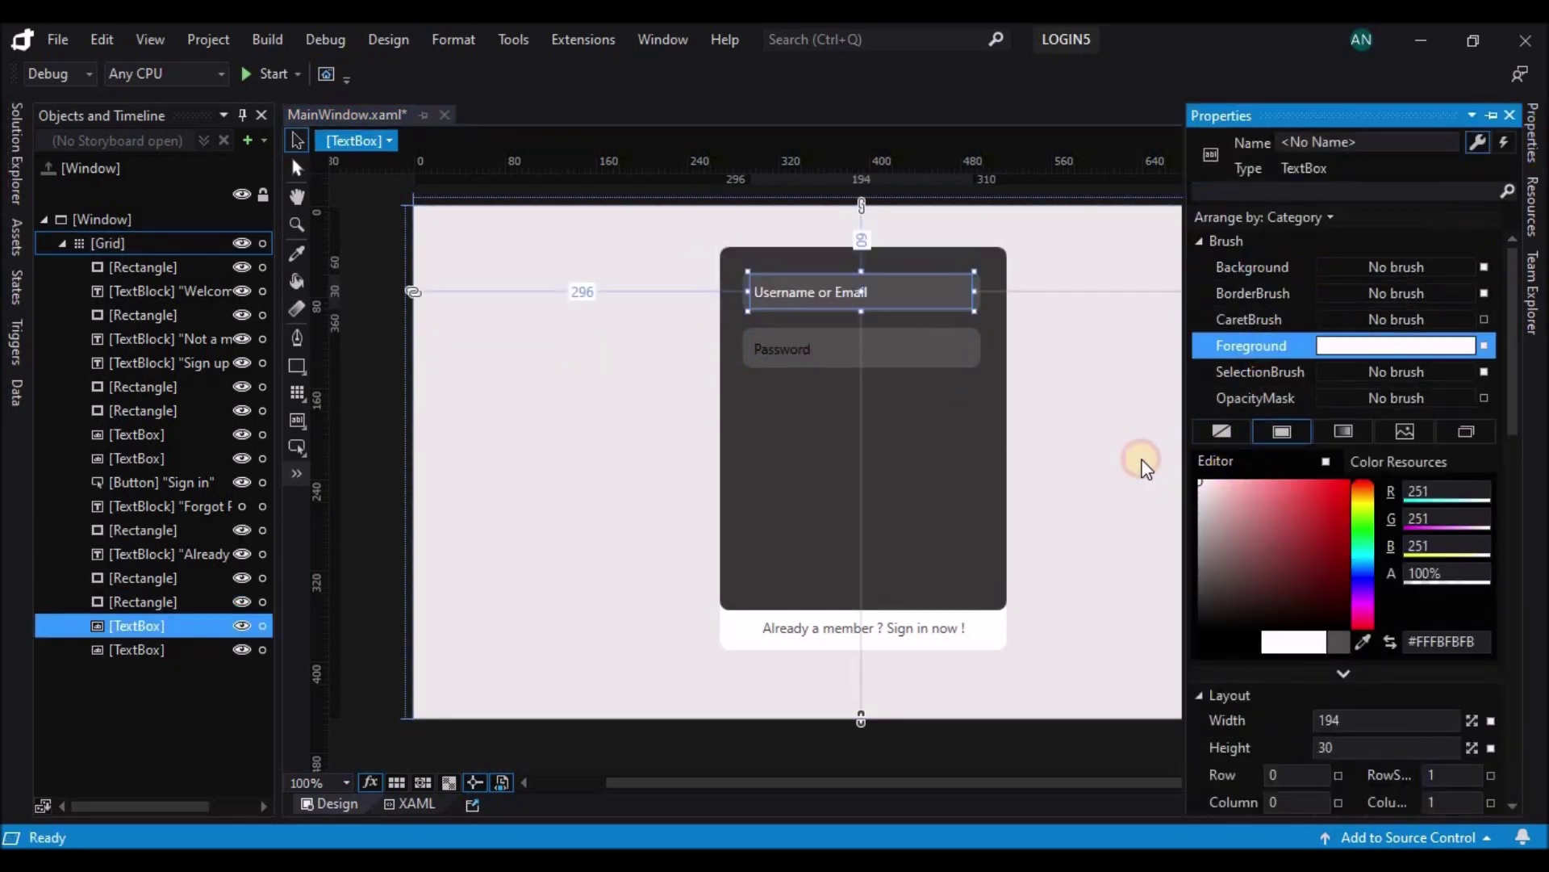
pyautogui.doubleClick(777, 301)
pyautogui.write('Firstname and last name')
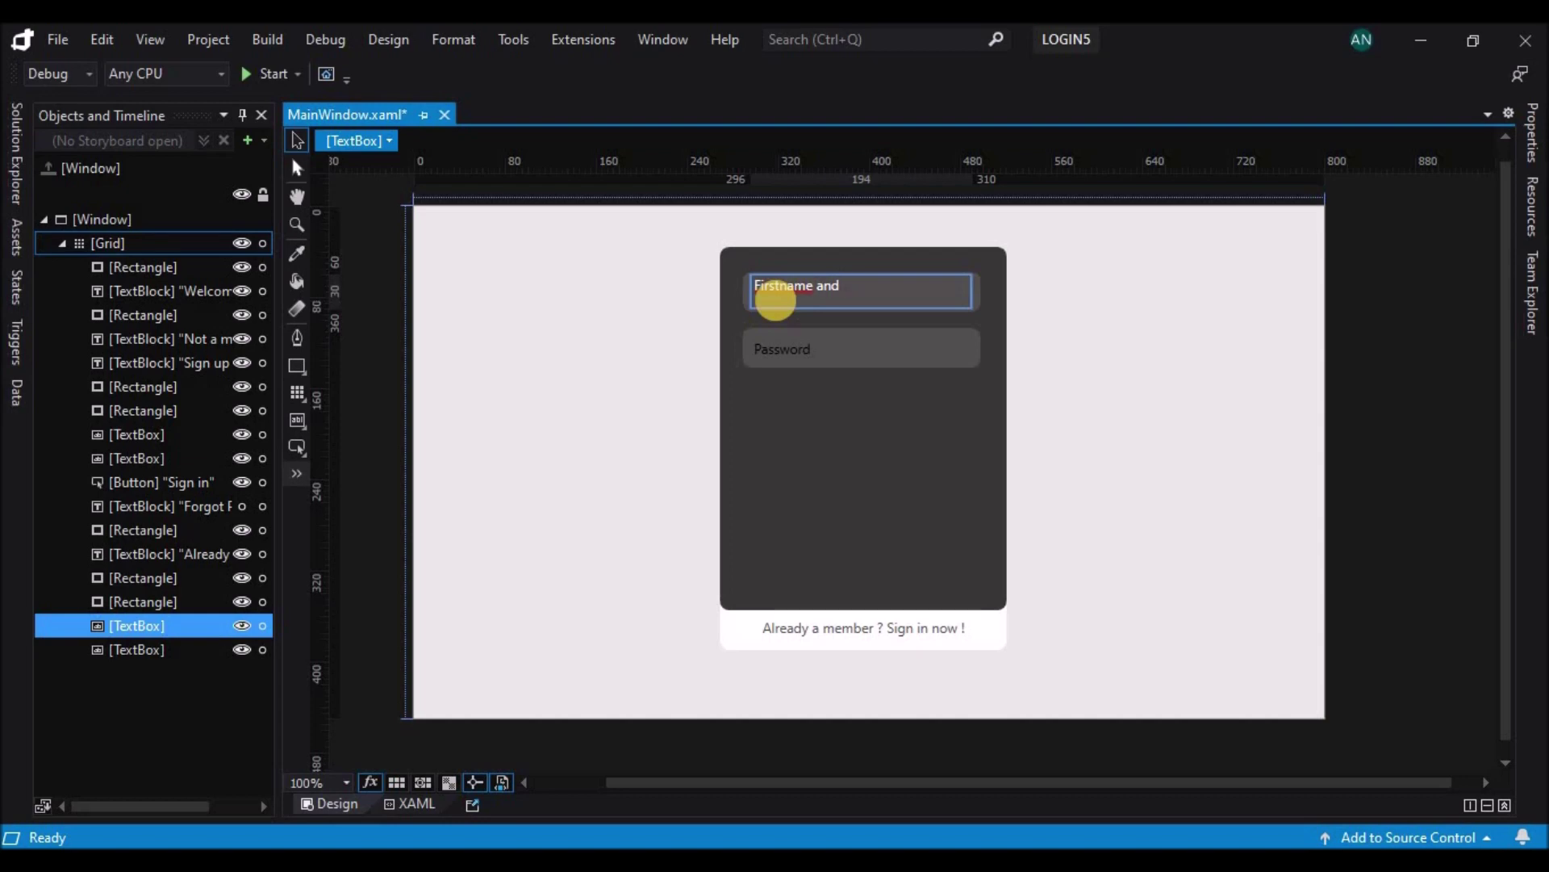
# - Change the copied "Password" text box to read "Email" and make its foreground near-white
pyautogui.doubleClick(773, 357)
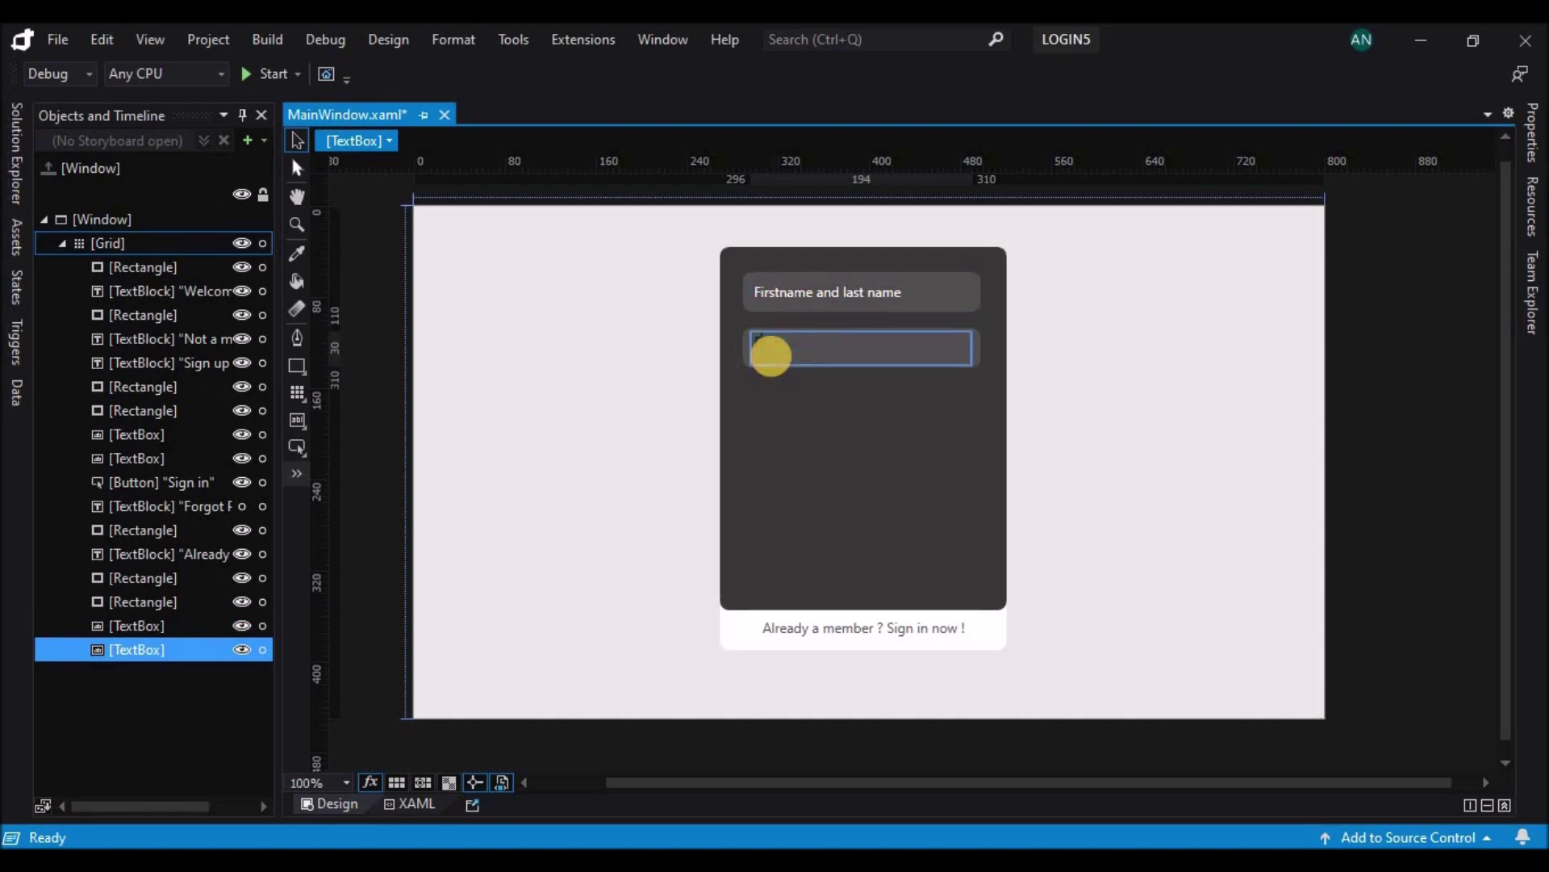
pyautogui.write('Email')
pyautogui.press('Escape')
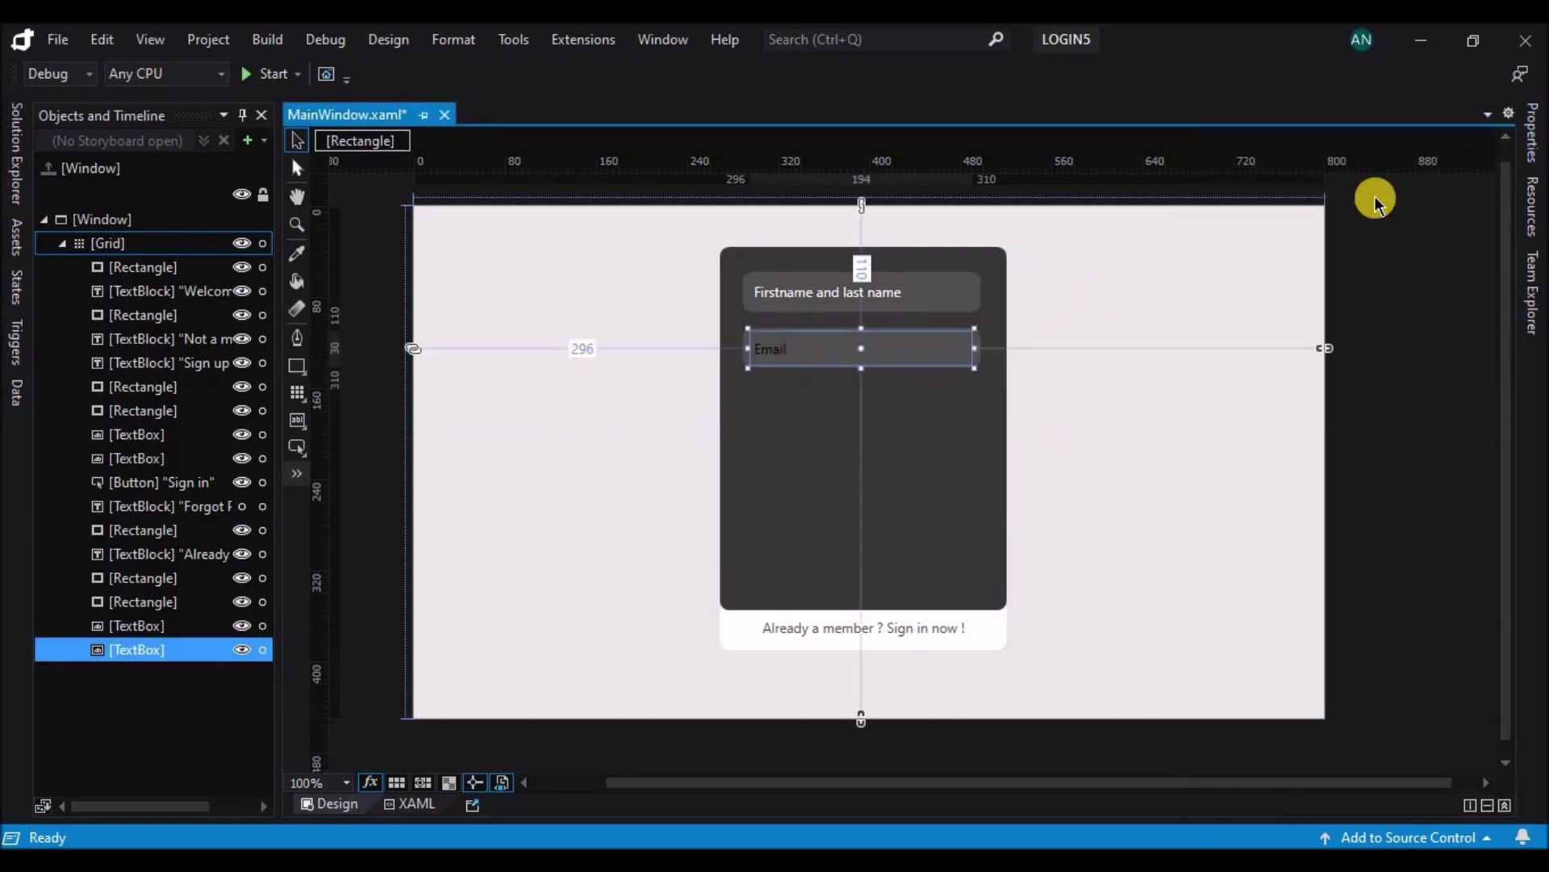
pyautogui.click(1530, 145)
pyautogui.click(1255, 313)
pyautogui.click(1068, 423)
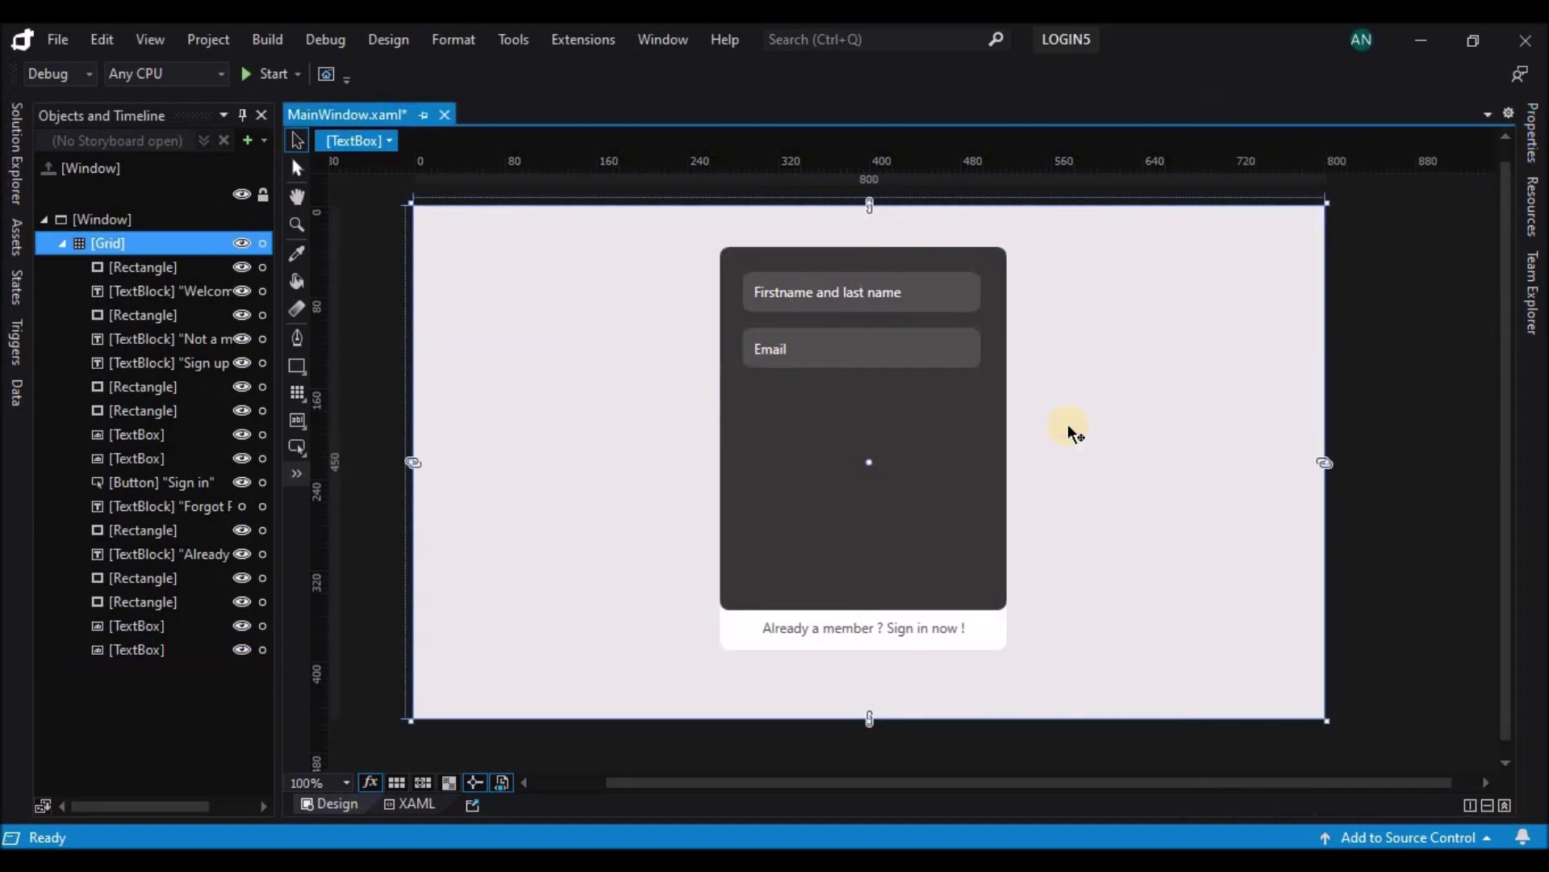
# - Duplicate the name and email fields with their rectangles and place the copies directly below, about 155 from the window's top
pyautogui.click(146, 578)
pyautogui.keyDown('shift'); pyautogui.click(142, 651); pyautogui.keyUp('shift')
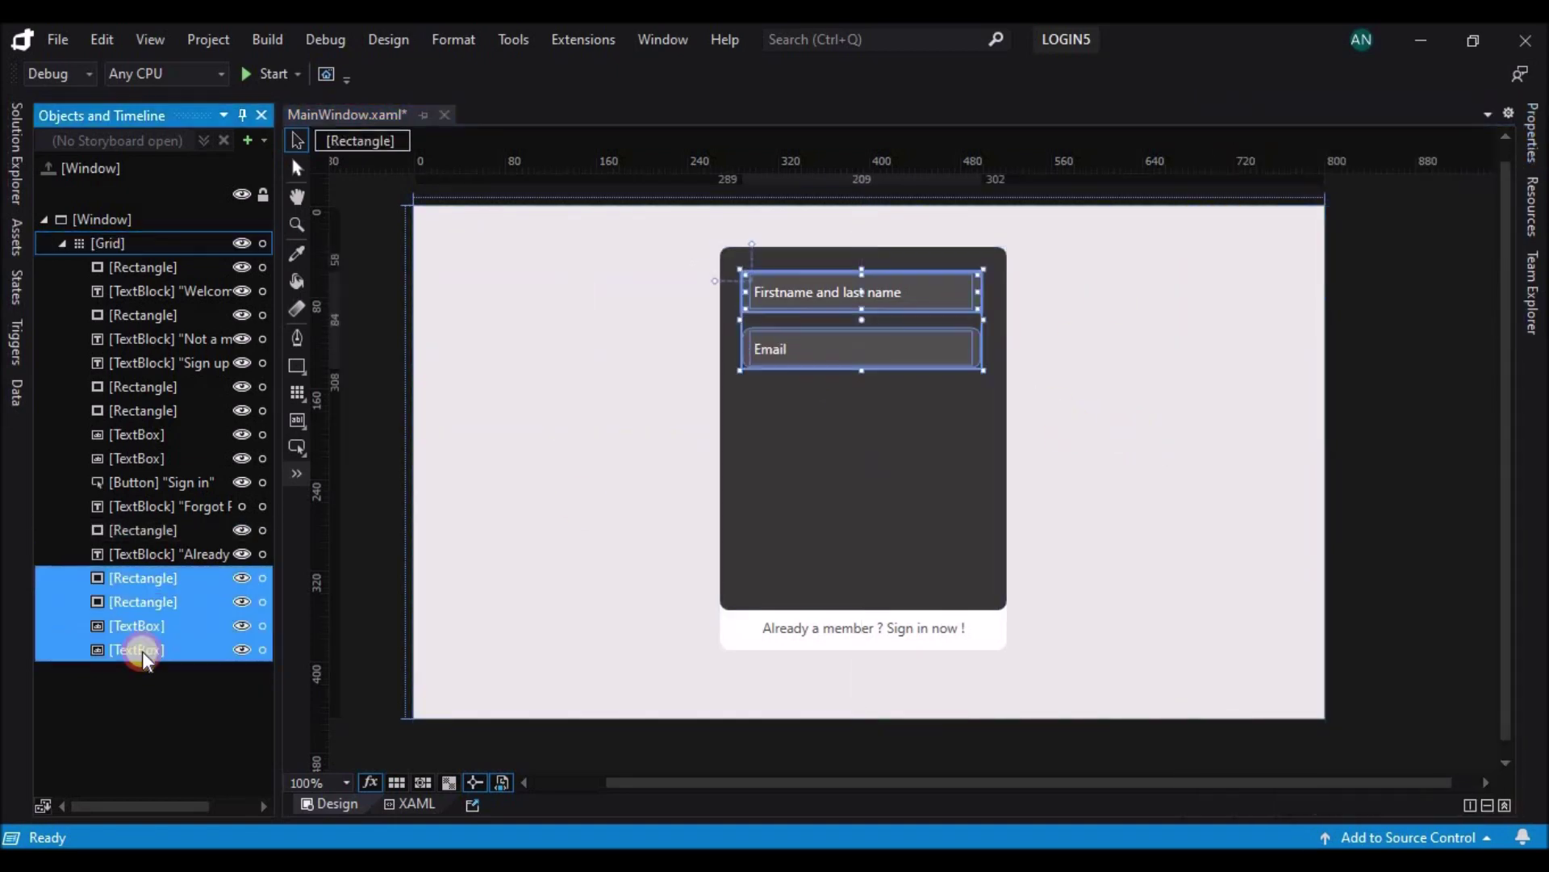
pyautogui.moveTo(829, 347); pyautogui.dragTo(830, 477)
pyautogui.press('Up')
pyautogui.press('Up')
pyautogui.press('Up')
pyautogui.press('Up')
pyautogui.press('Up')
pyautogui.press('Up')
pyautogui.press('Up')
pyautogui.press('Up')
pyautogui.press('Up')
pyautogui.press('Up')
pyautogui.press('Up')
pyautogui.press('Up')
pyautogui.press('Up')
pyautogui.press('Up')
pyautogui.press('Up')
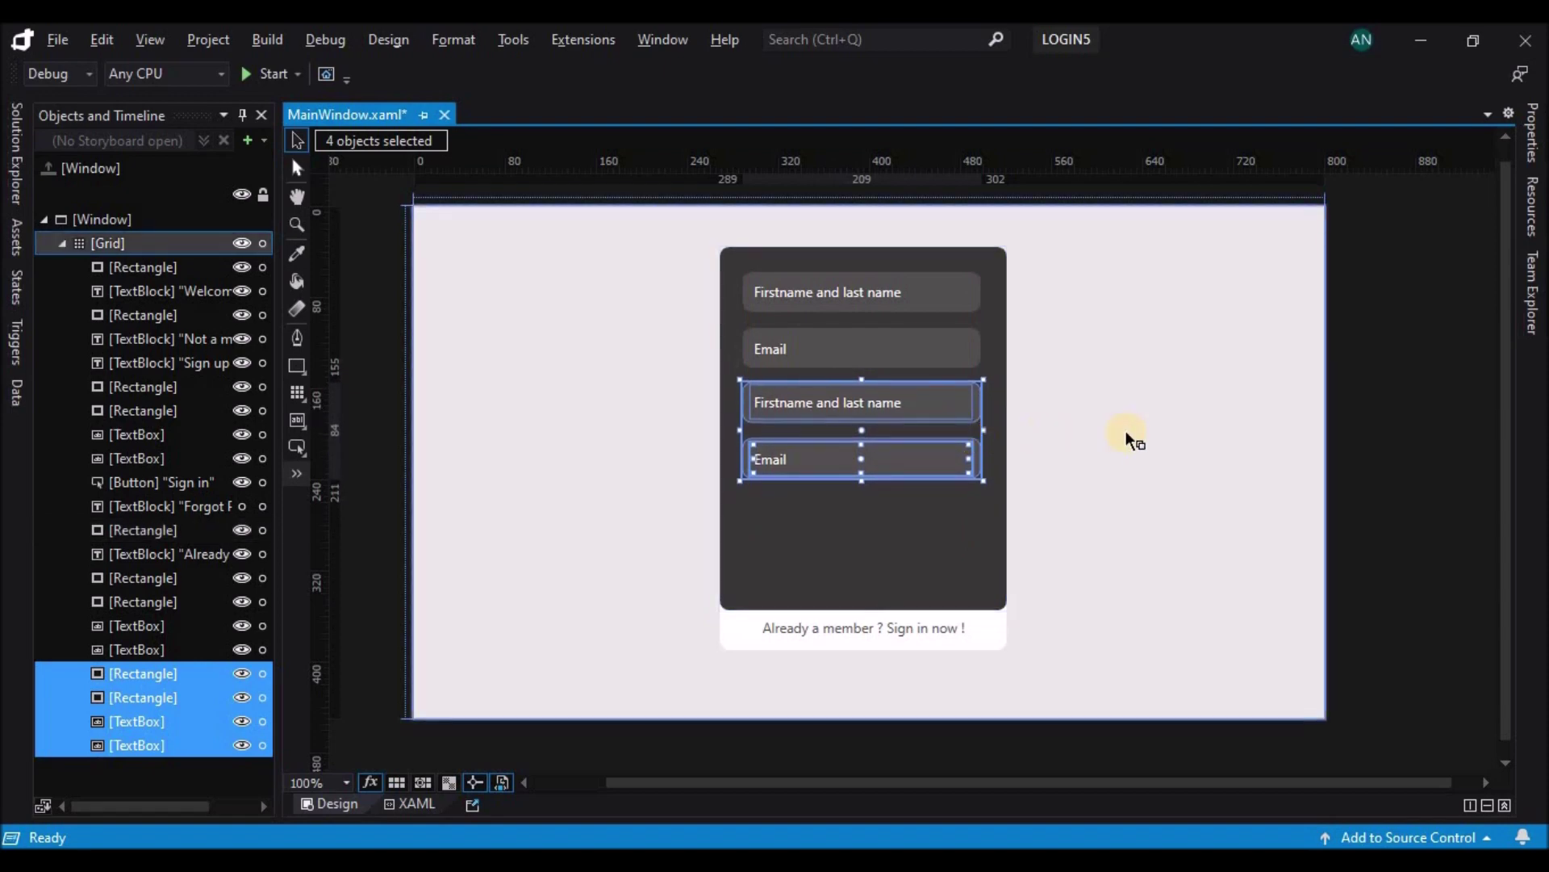
# - Change the text of the two lower duplicated fields to "Username" and "Password"
pyautogui.click(1130, 440)
pyautogui.click(865, 408)
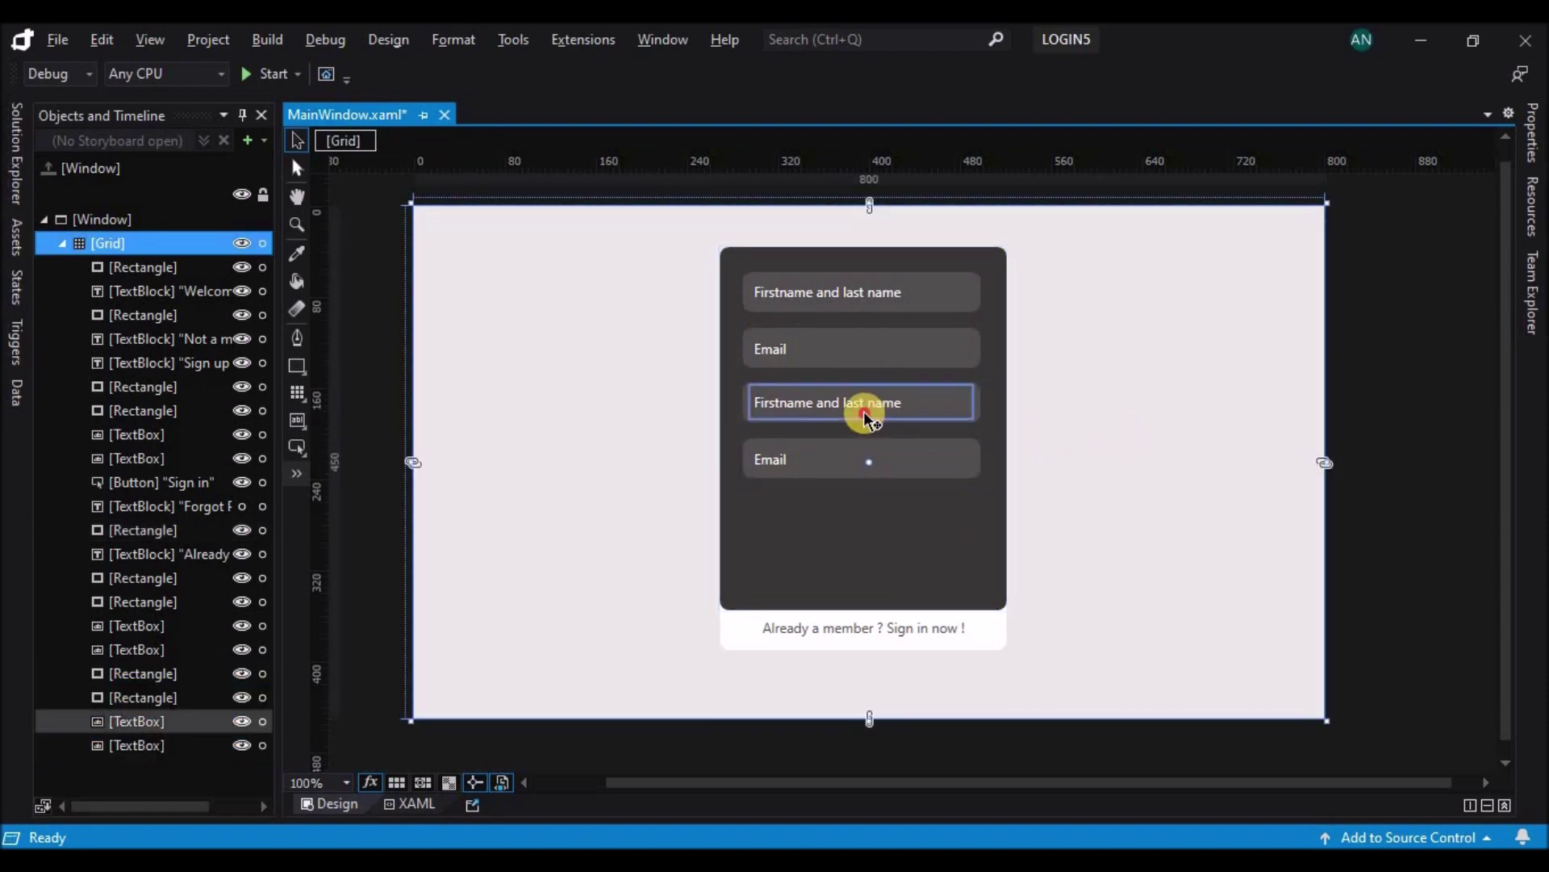
pyautogui.doubleClick(864, 410)
pyautogui.write('Username')
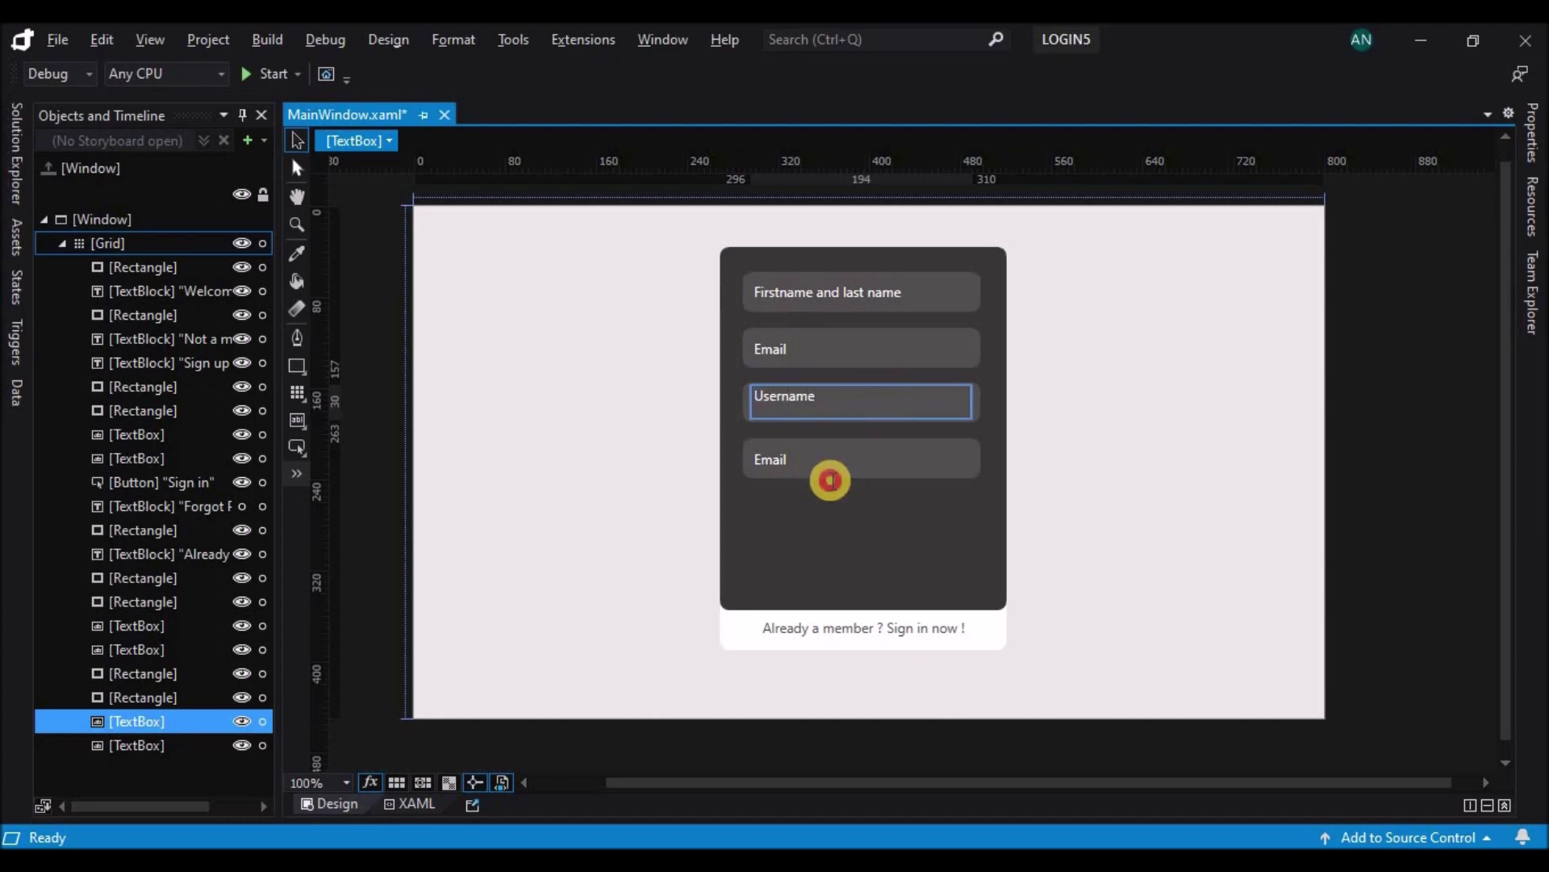
pyautogui.click(847, 449)
pyautogui.doubleClick(848, 446)
pyautogui.write('Password')
pyautogui.click(1078, 500)
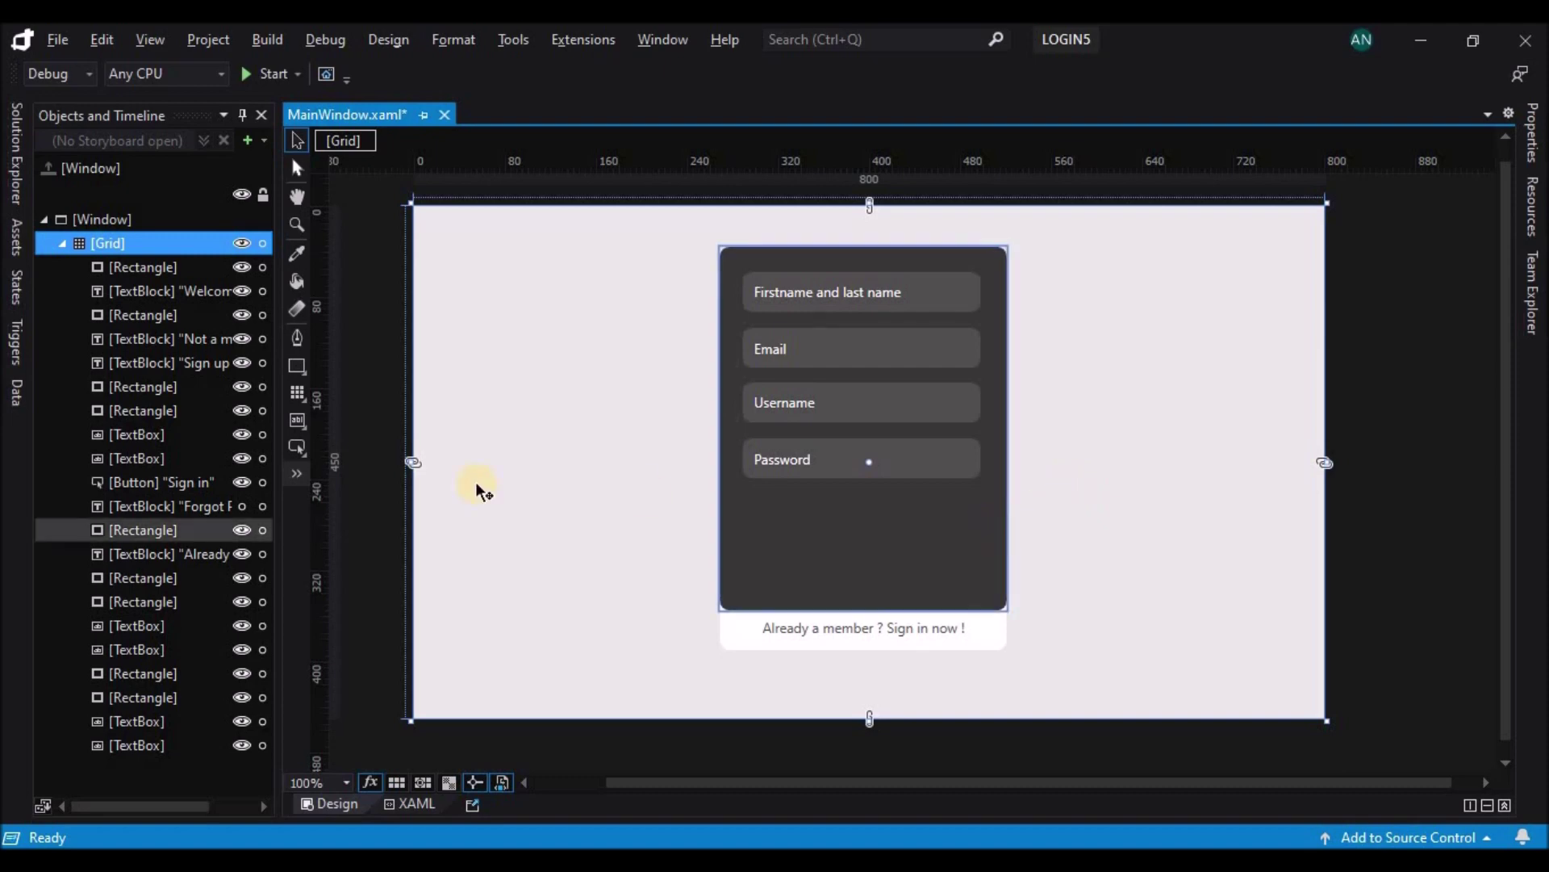
# - Duplicate the "Sign in" button and move the copy up below the "Password" field, about 260 from the window's top
pyautogui.click(177, 492)
pyautogui.hotkey('ctrl', 'c')
pyautogui.click(753, 517)
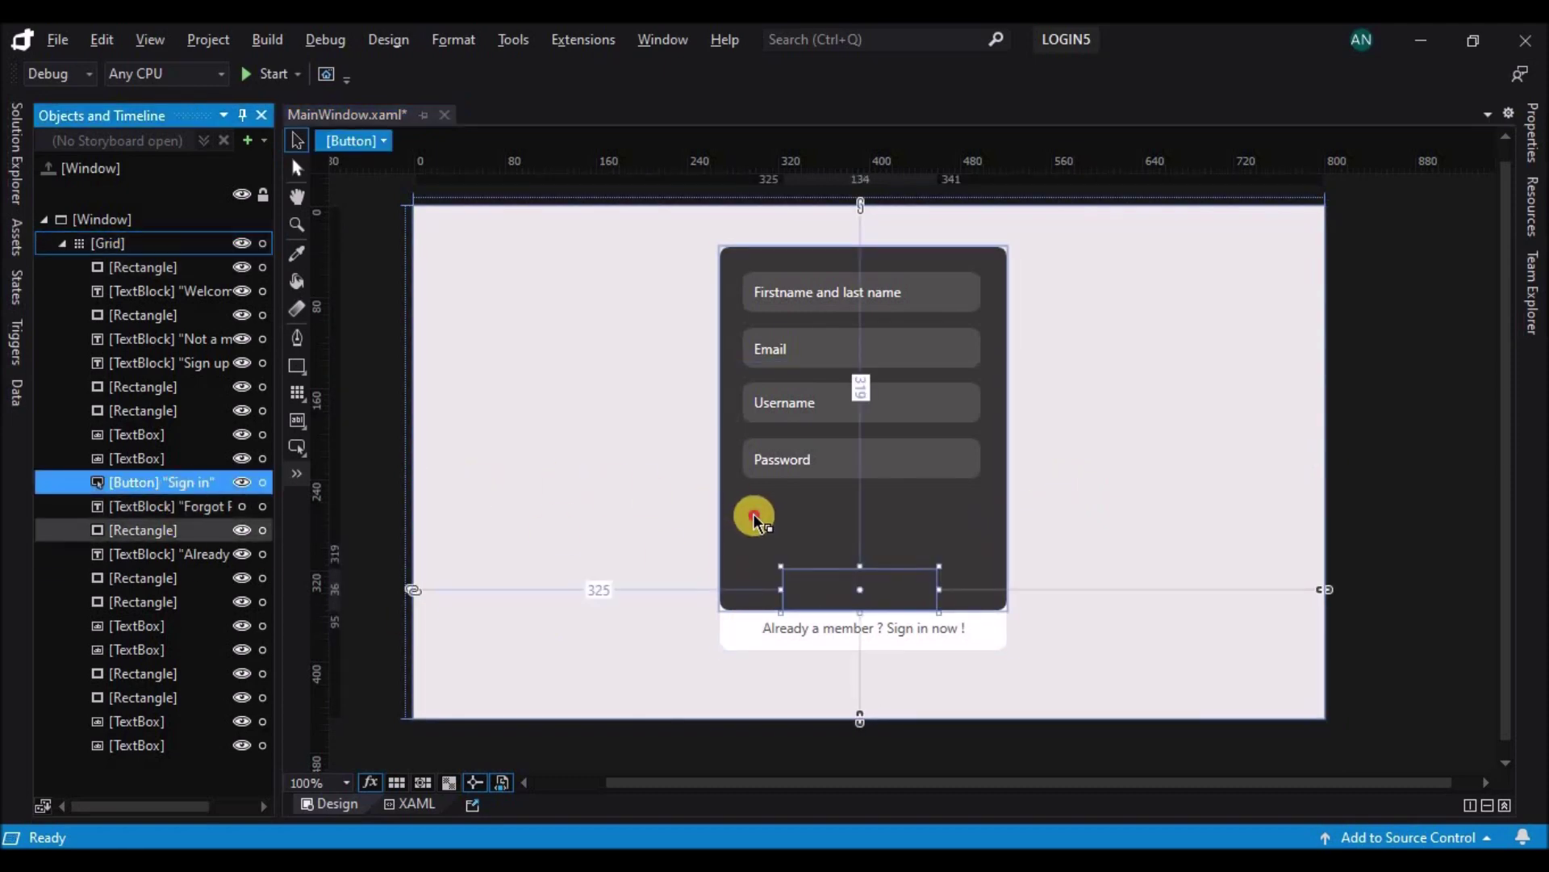
pyautogui.hotkey('ctrl', 'v')
pyautogui.press('Up')
pyautogui.press('Up')
pyautogui.press('Up')
pyautogui.press('Up')
pyautogui.press('Up')
pyautogui.press('Up')
pyautogui.press('Up')
pyautogui.press('Up')
pyautogui.press('Up')
pyautogui.press('Up')
pyautogui.press('Up')
pyautogui.press('Up')
pyautogui.press('Up')
pyautogui.press('Up')
pyautogui.press('Up')
pyautogui.press('Up')
pyautogui.press('Up')
pyautogui.press('Up')
pyautogui.press('Up')
pyautogui.press('Up')
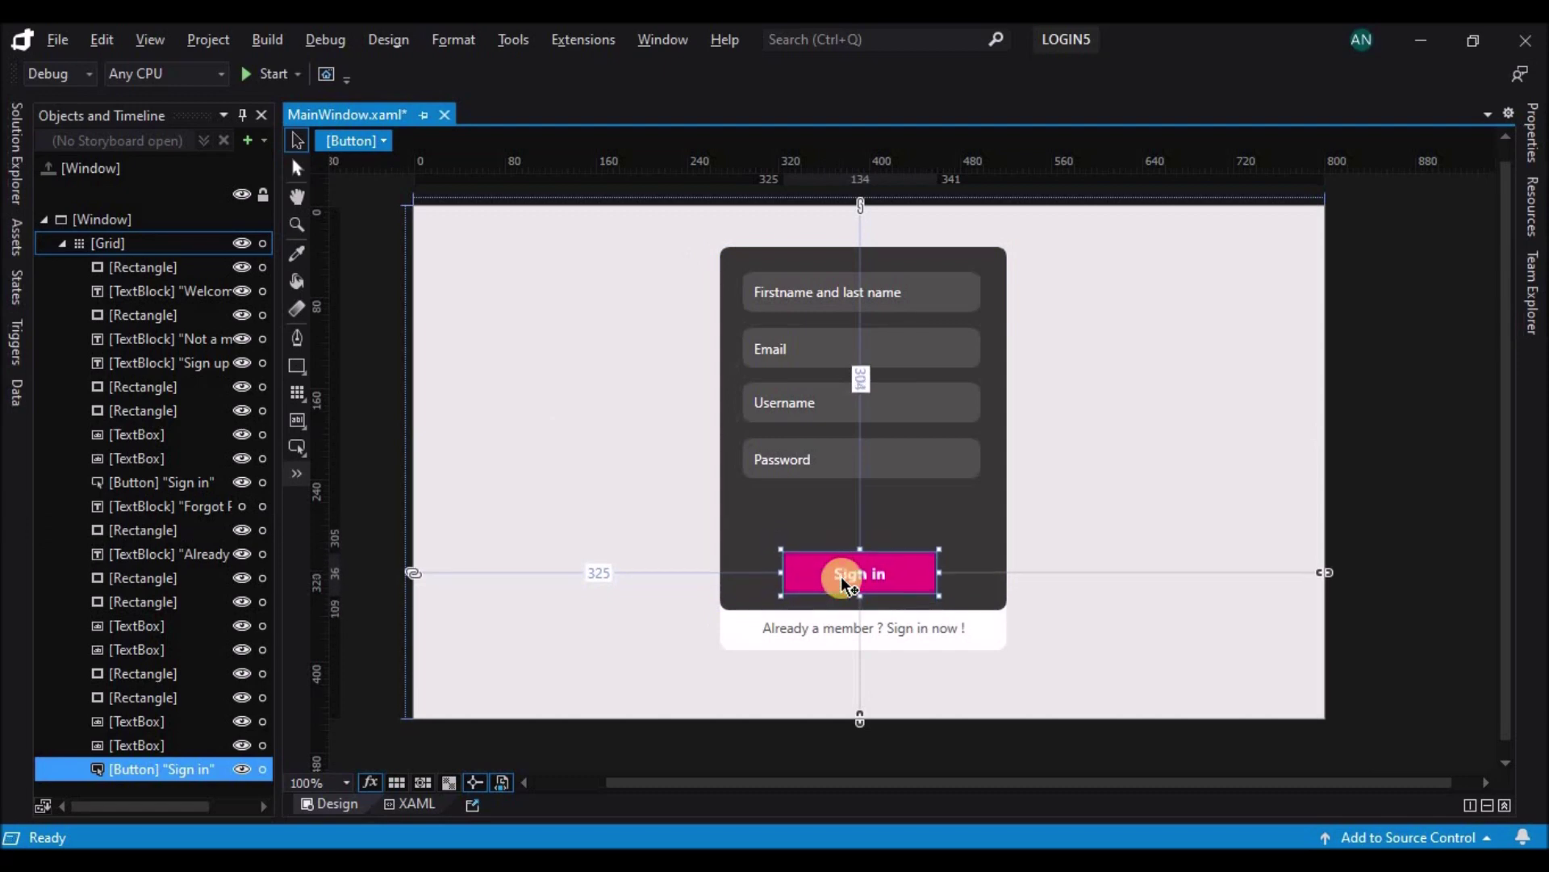
pyautogui.press('Up')
pyautogui.press('Up')
pyautogui.press('Up')
pyautogui.press('Up')
pyautogui.press('Up')
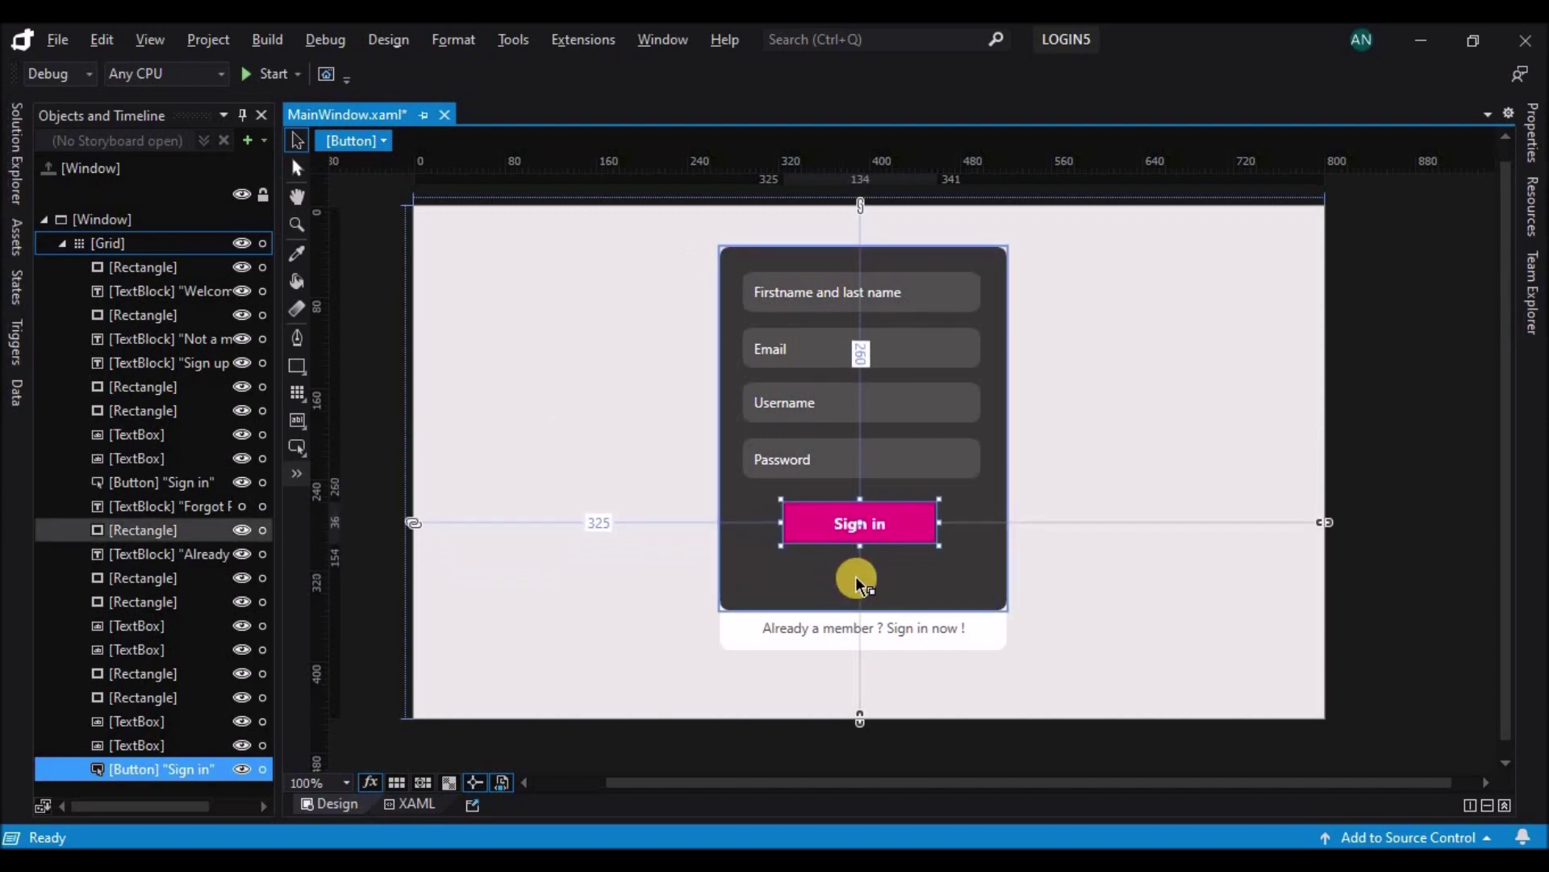
# - Change the duplicated button's text to "Create account"
pyautogui.doubleClick(894, 533)
pyautogui.write('Create account')
pyautogui.click(1128, 569)
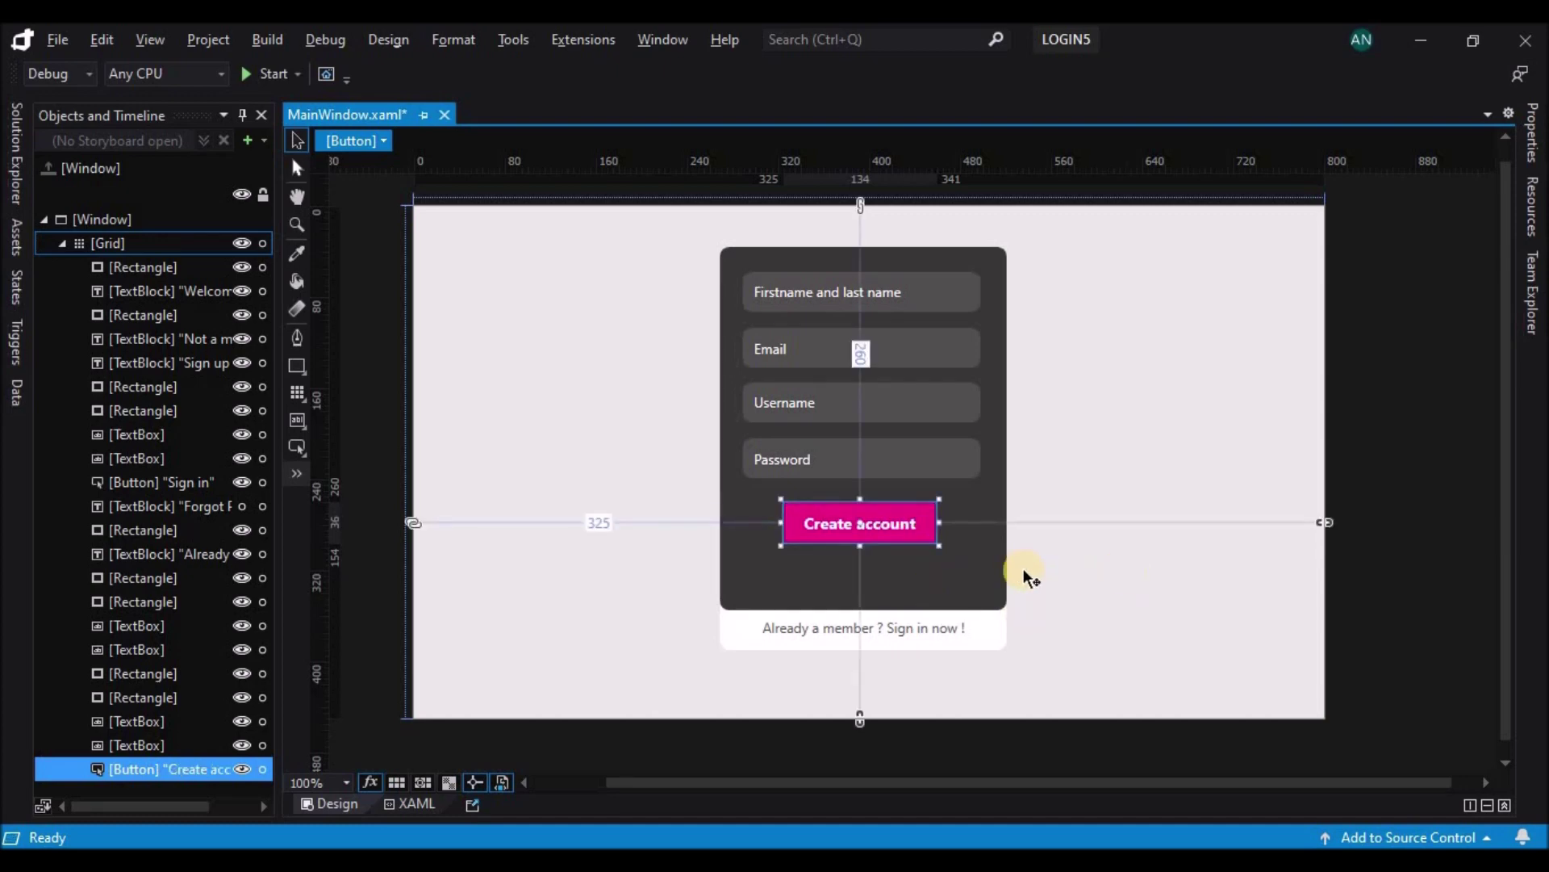
# - Shorten the dark panel to a height of about 278 and move it down to about 79 from the window's top
pyautogui.click(782, 525)
pyautogui.click(911, 588)
pyautogui.moveTo(866, 610); pyautogui.dragTo(864, 561)
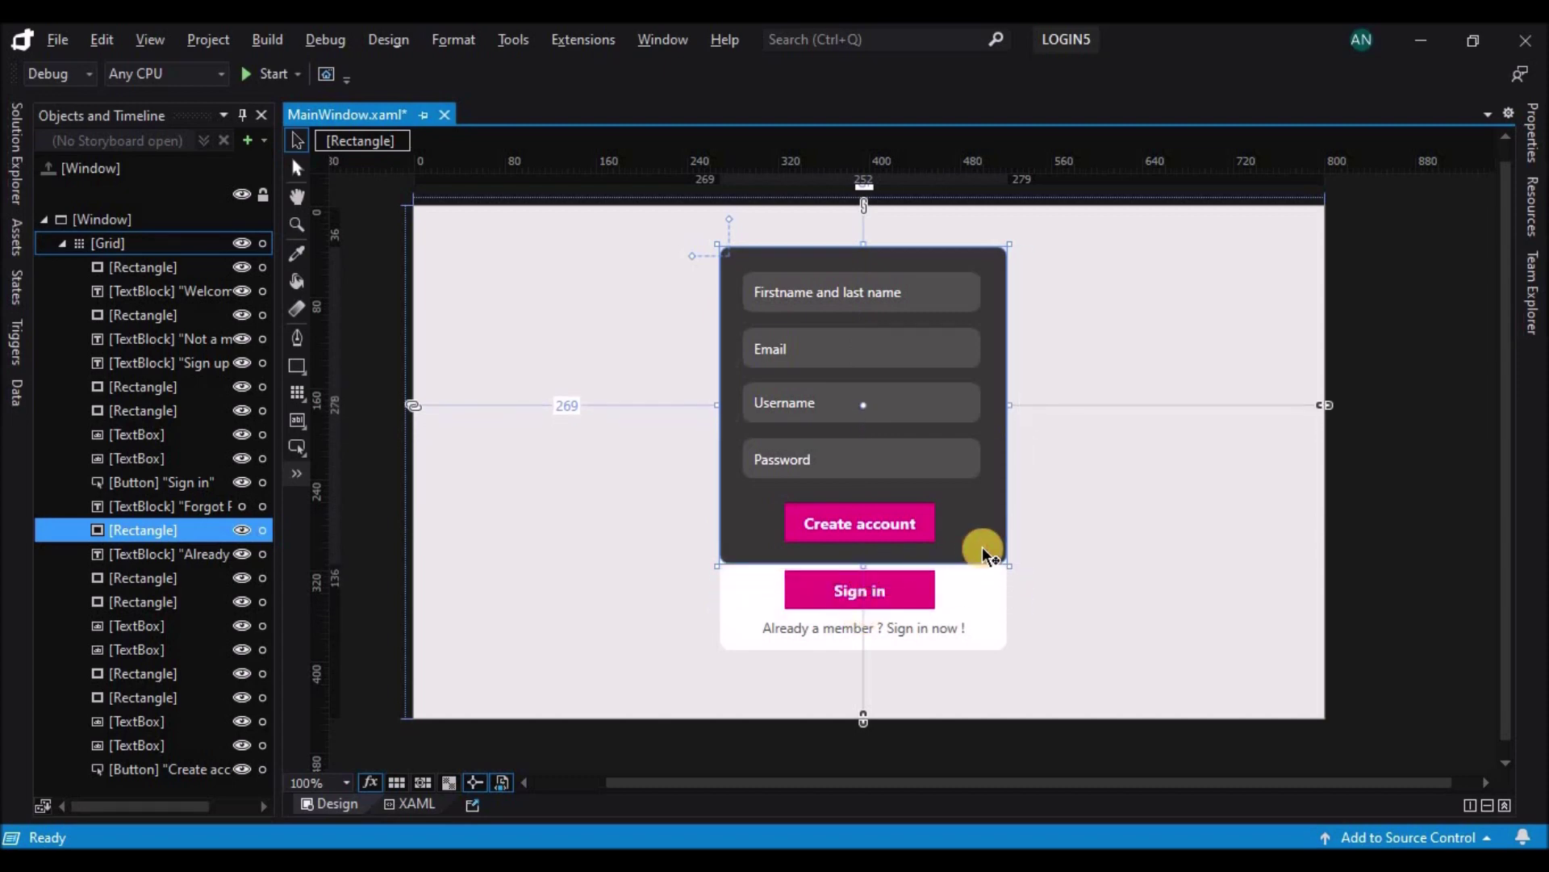
pyautogui.press('Down')
pyautogui.press('Down')
pyautogui.press('Down')
pyautogui.press('Down')
pyautogui.press('Down')
pyautogui.press('Down')
pyautogui.press('Down')
pyautogui.press('Down')
pyautogui.press('Down')
pyautogui.press('Down')
pyautogui.press('Down')
pyautogui.press('Down')
pyautogui.press('Down')
pyautogui.press('Down')
pyautogui.press('Down')
pyautogui.press('Down')
pyautogui.press('Down')
pyautogui.press('Down')
pyautogui.press('Down')
pyautogui.press('Down')
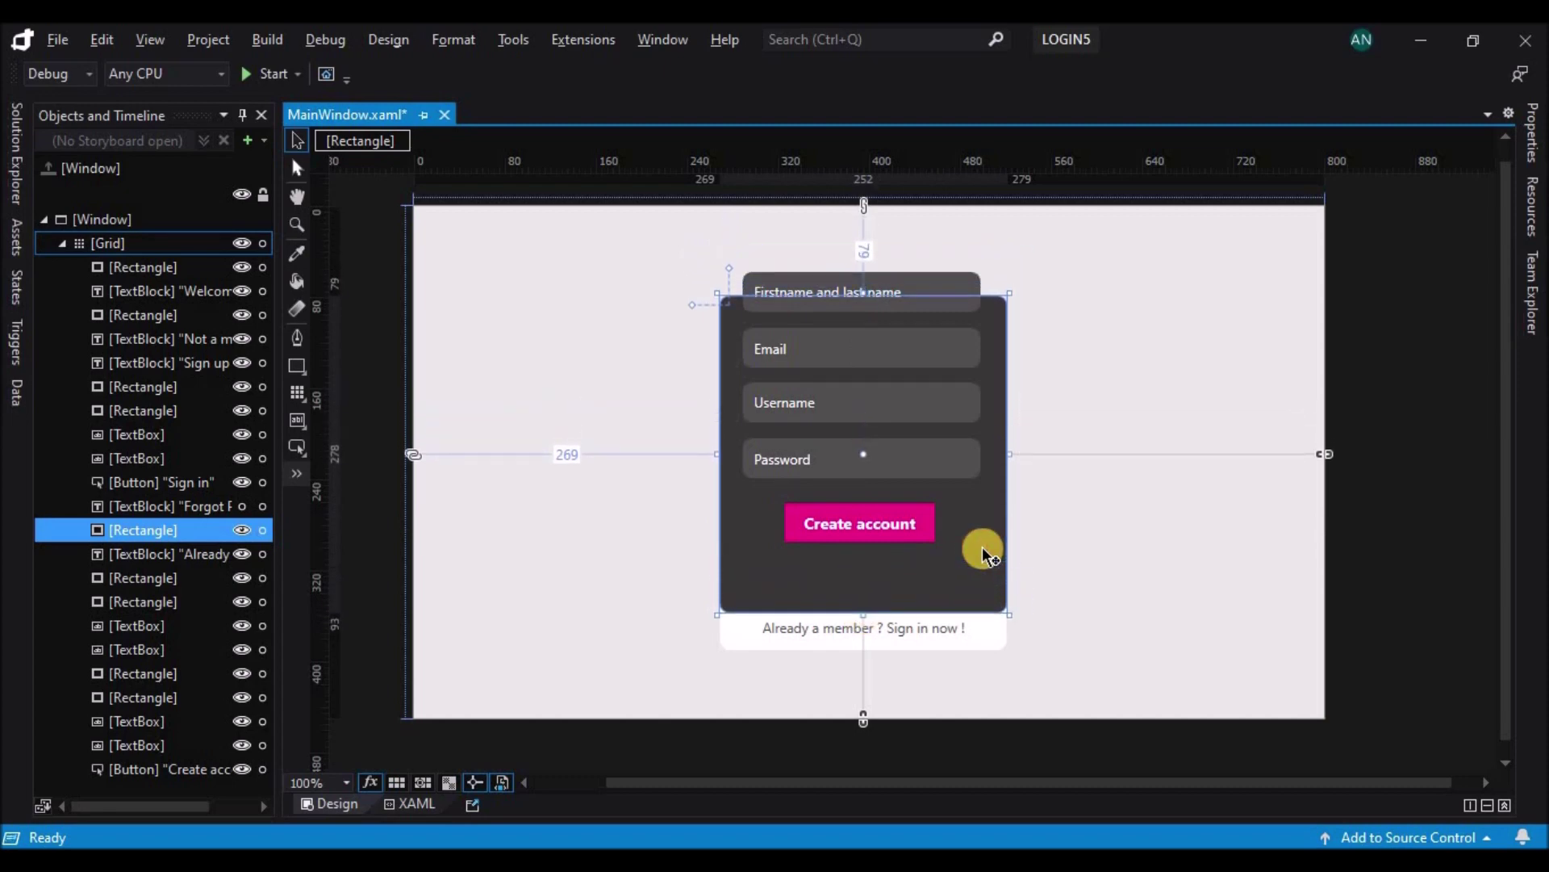
# - Move the four registration fields and the "Create account" button down together so they fit inside the dark panel
pyautogui.click(136, 552)
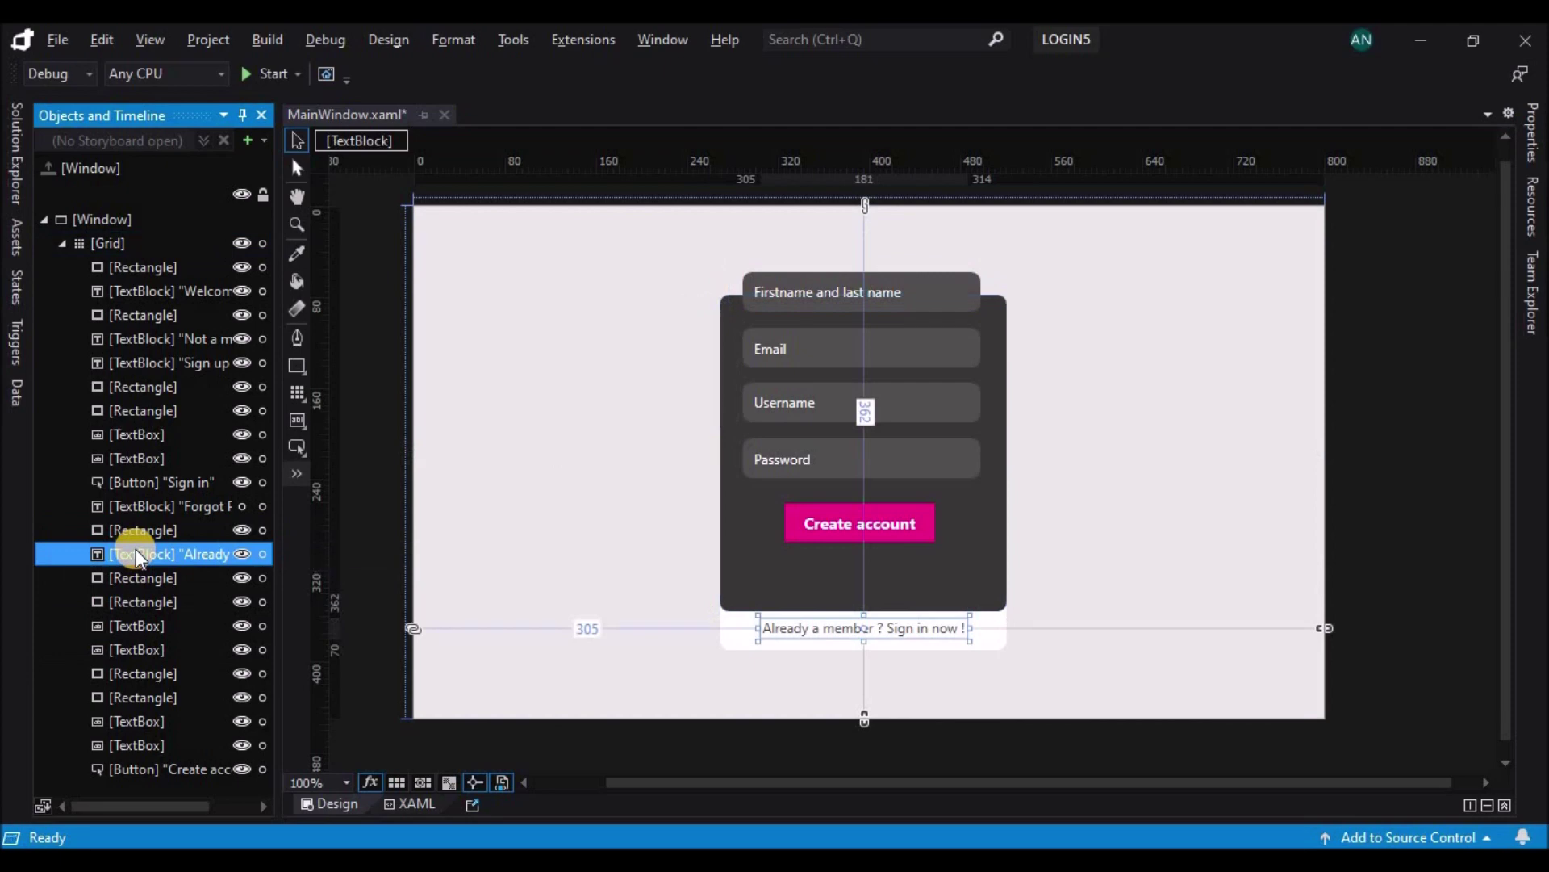
pyautogui.click(138, 578)
pyautogui.keyDown('shift'); pyautogui.click(147, 769); pyautogui.keyUp('shift')
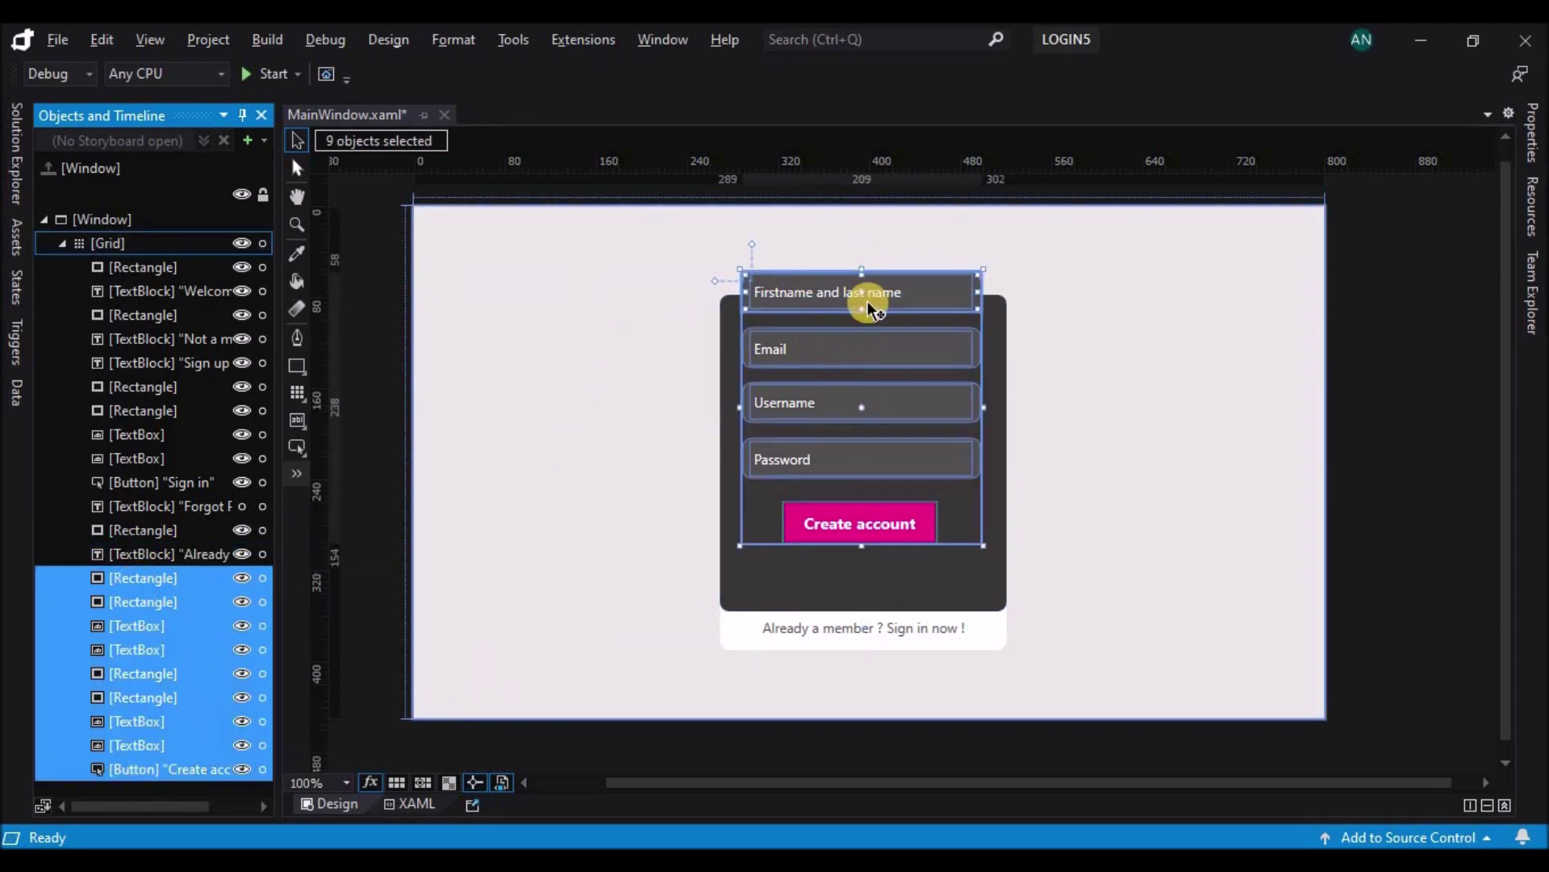
pyautogui.press('Down')
pyautogui.press('Down')
pyautogui.press('Down')
pyautogui.press('Down')
pyautogui.press('Down')
pyautogui.press('Down')
pyautogui.press('Down')
pyautogui.press('Down')
pyautogui.press('Down')
pyautogui.press('Down')
pyautogui.press('Down')
pyautogui.press('Down')
pyautogui.press('Down')
pyautogui.press('Down')
pyautogui.press('Down')
pyautogui.press('Down')
pyautogui.press('Down')
pyautogui.press('Down')
pyautogui.press('Down')
pyautogui.press('Down')
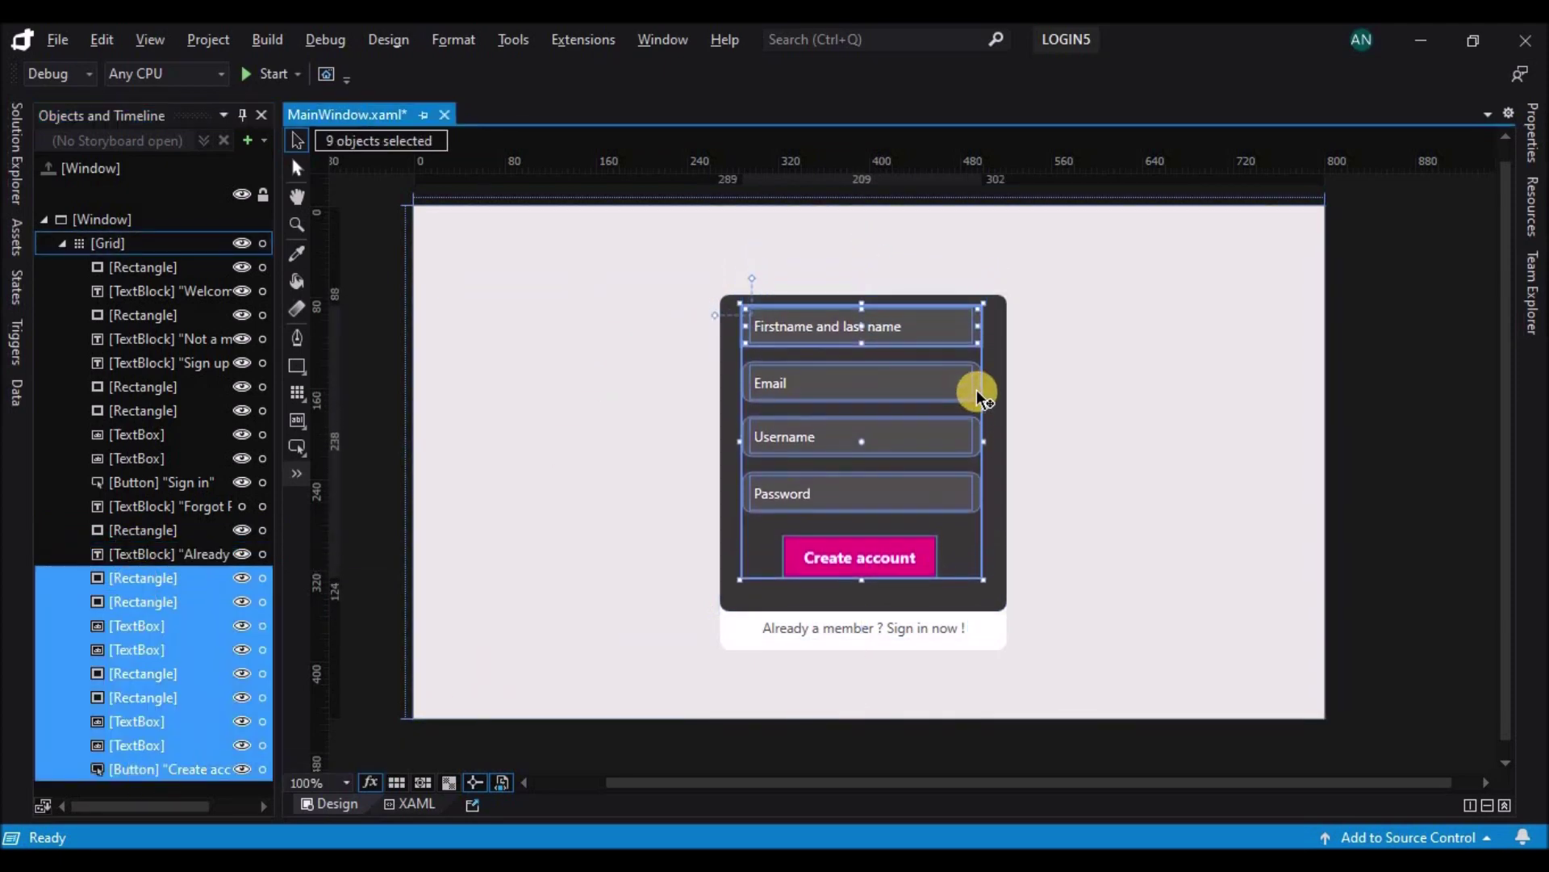
pyautogui.click(1169, 405)
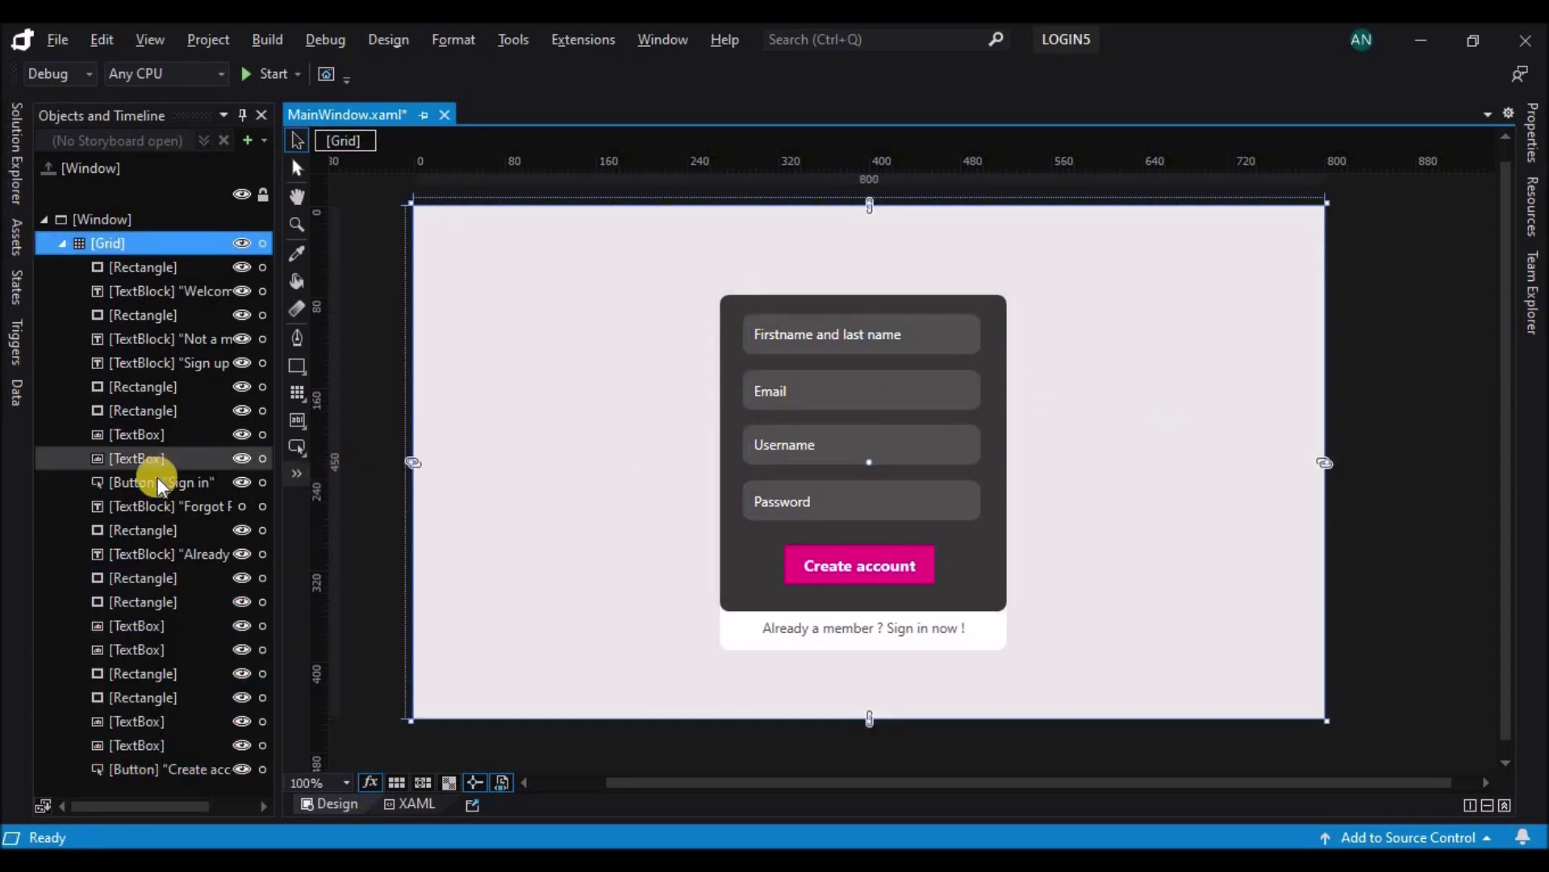
# - Group the dark panel, "Already a member" text, registration fields and "Create account" button into a Grid named Sign_Up
pyautogui.click(162, 528)
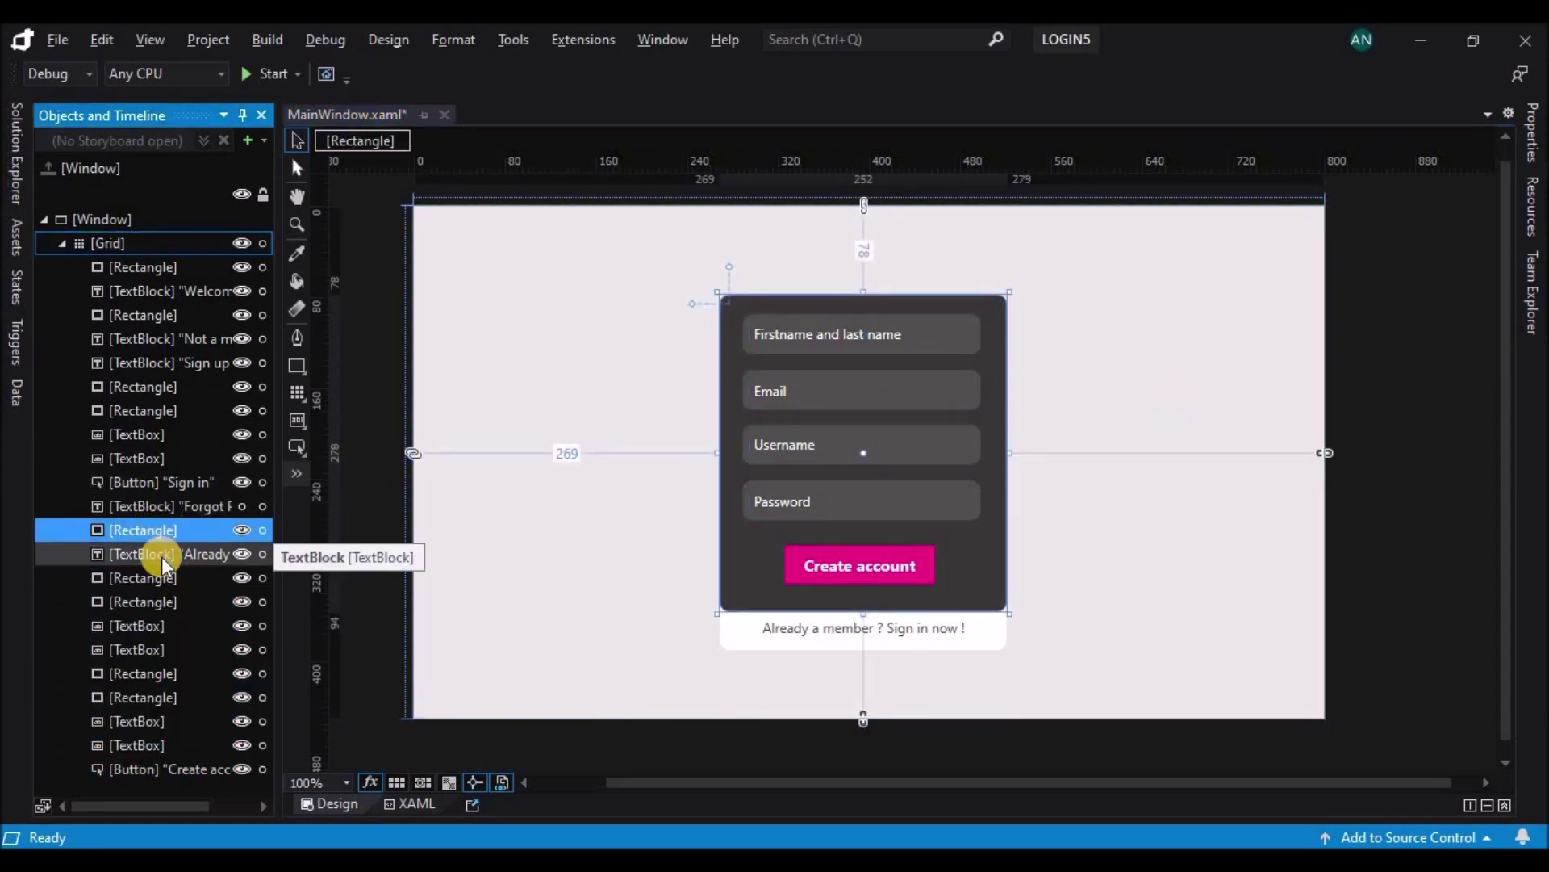
pyautogui.keyDown('shift'); pyautogui.click(158, 763); pyautogui.keyUp('shift')
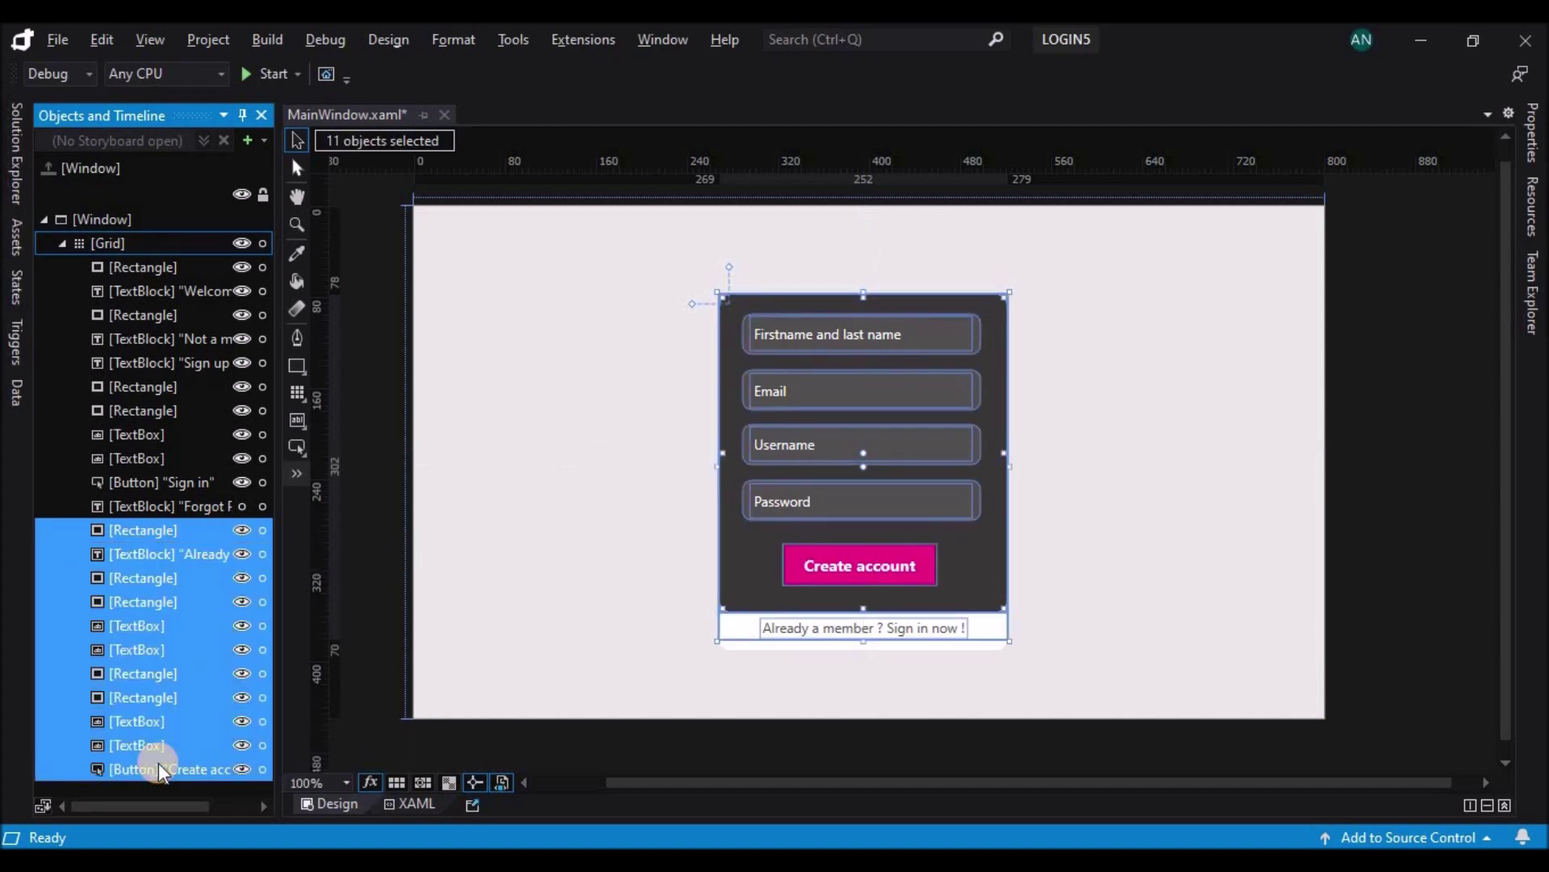
pyautogui.rightClick(148, 697)
pyautogui.moveTo(214, 549)
pyautogui.click(413, 545)
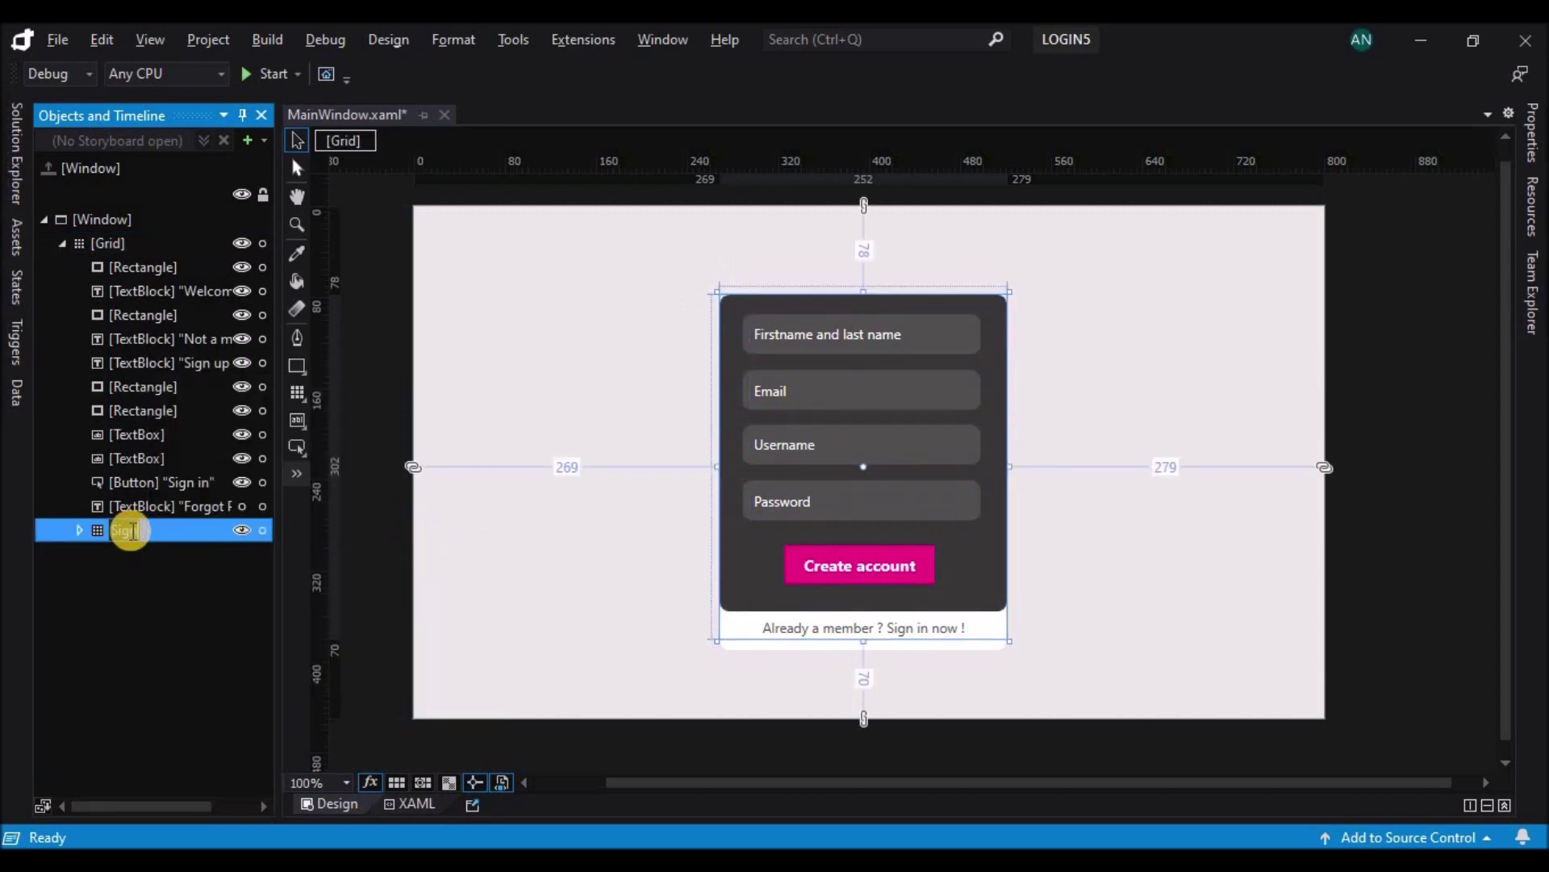
# - Hide the Sign_Up grid on the artboard and show the "Forgot Password ?" text
pyautogui.click(190, 506)
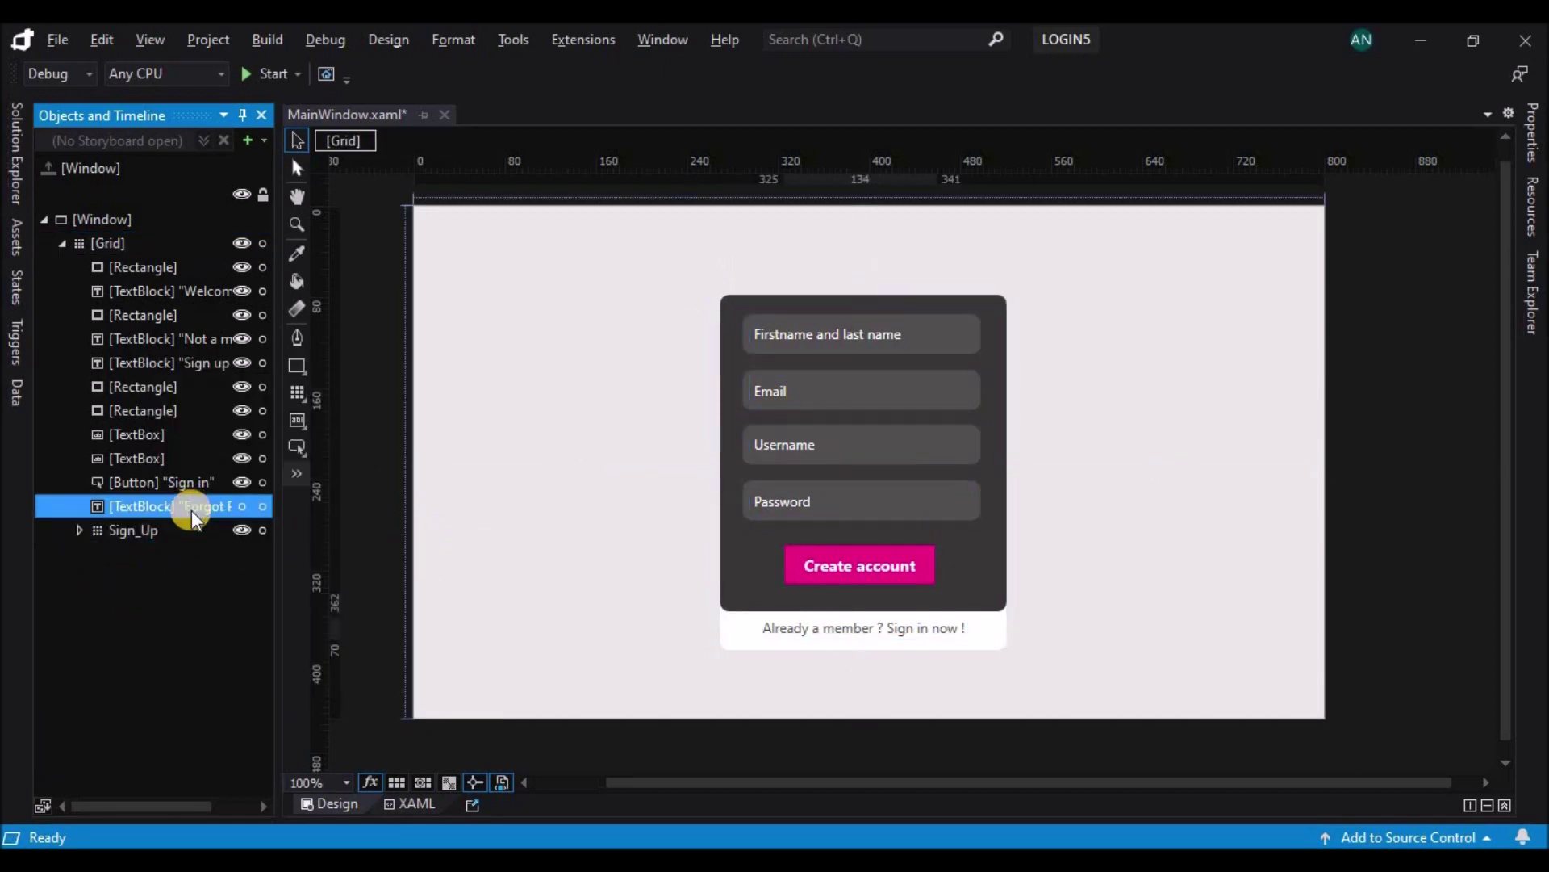
pyautogui.click(240, 531)
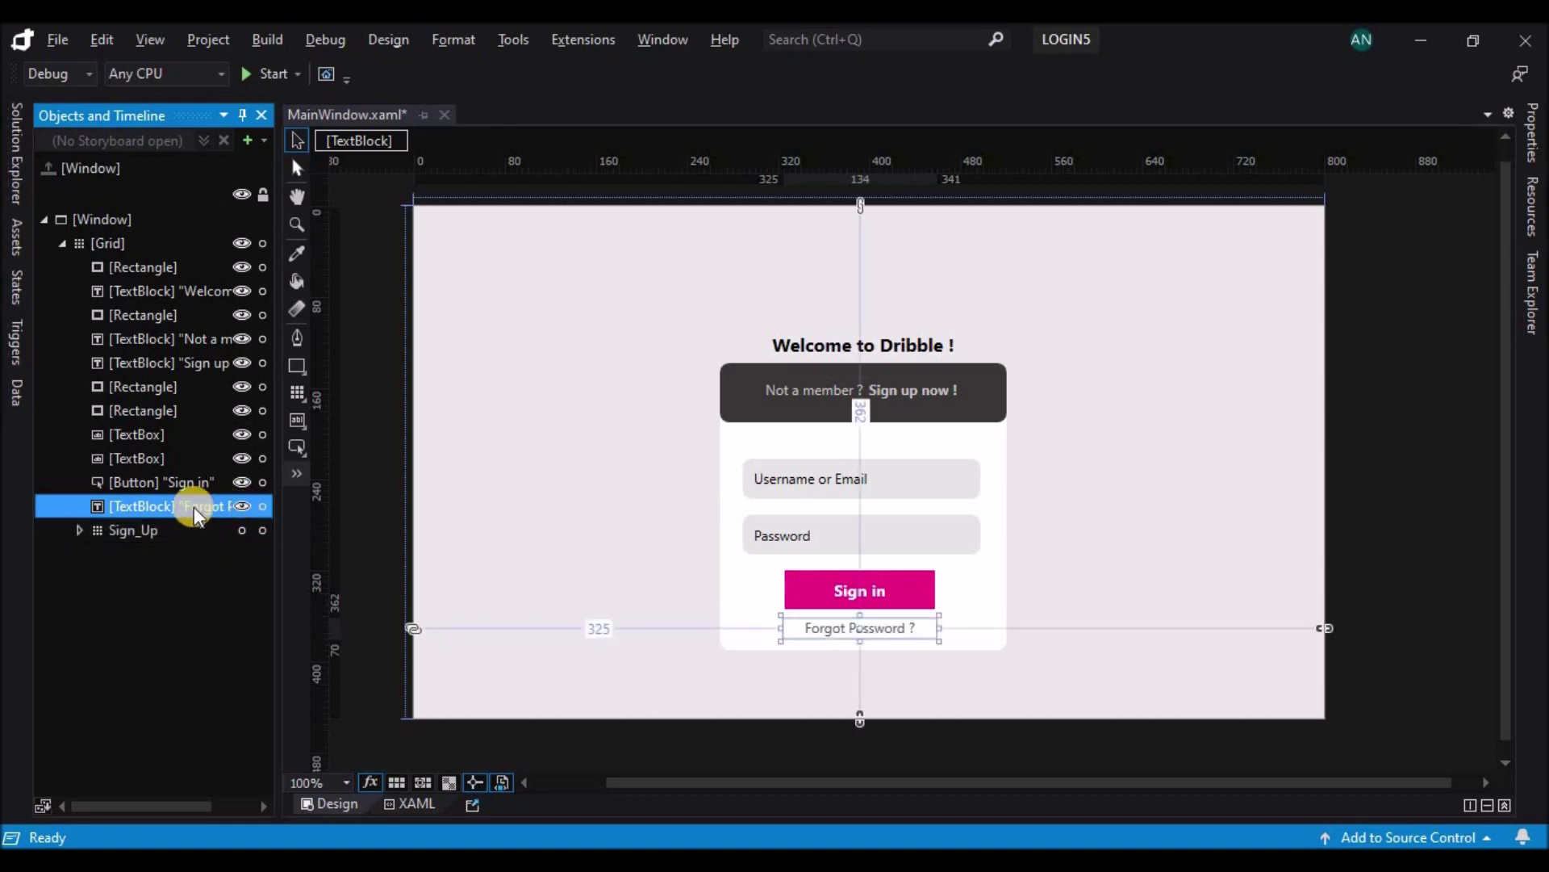
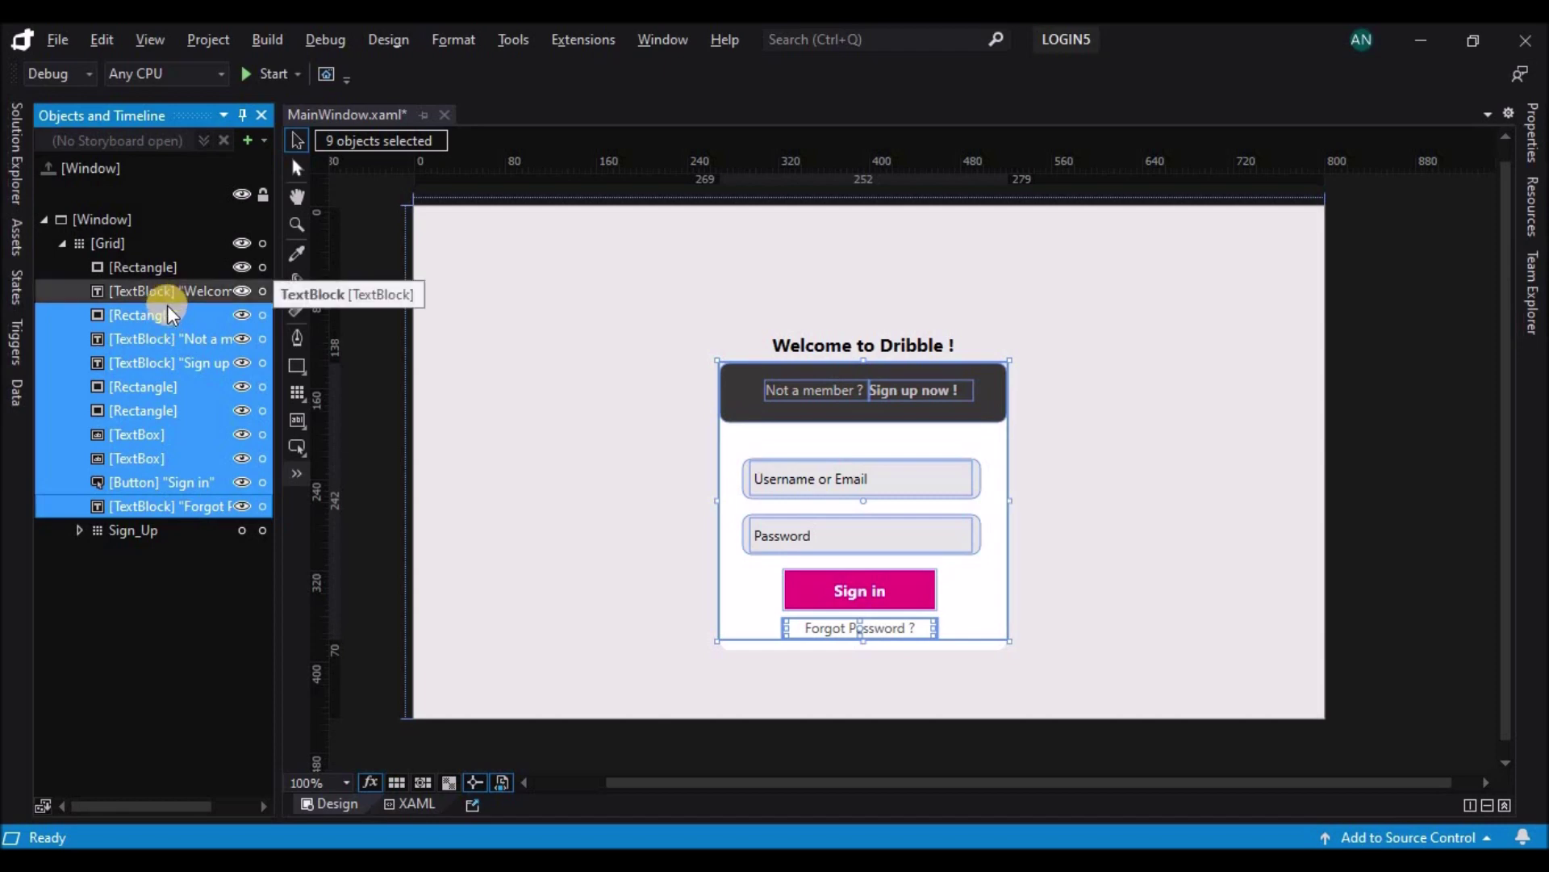
# - Group the nine sign-in objects, from the dark header rectangle to "Forgot Password ?", into a Grid named Sign_In
pyautogui.rightClick(170, 319)
pyautogui.moveTo(271, 510)
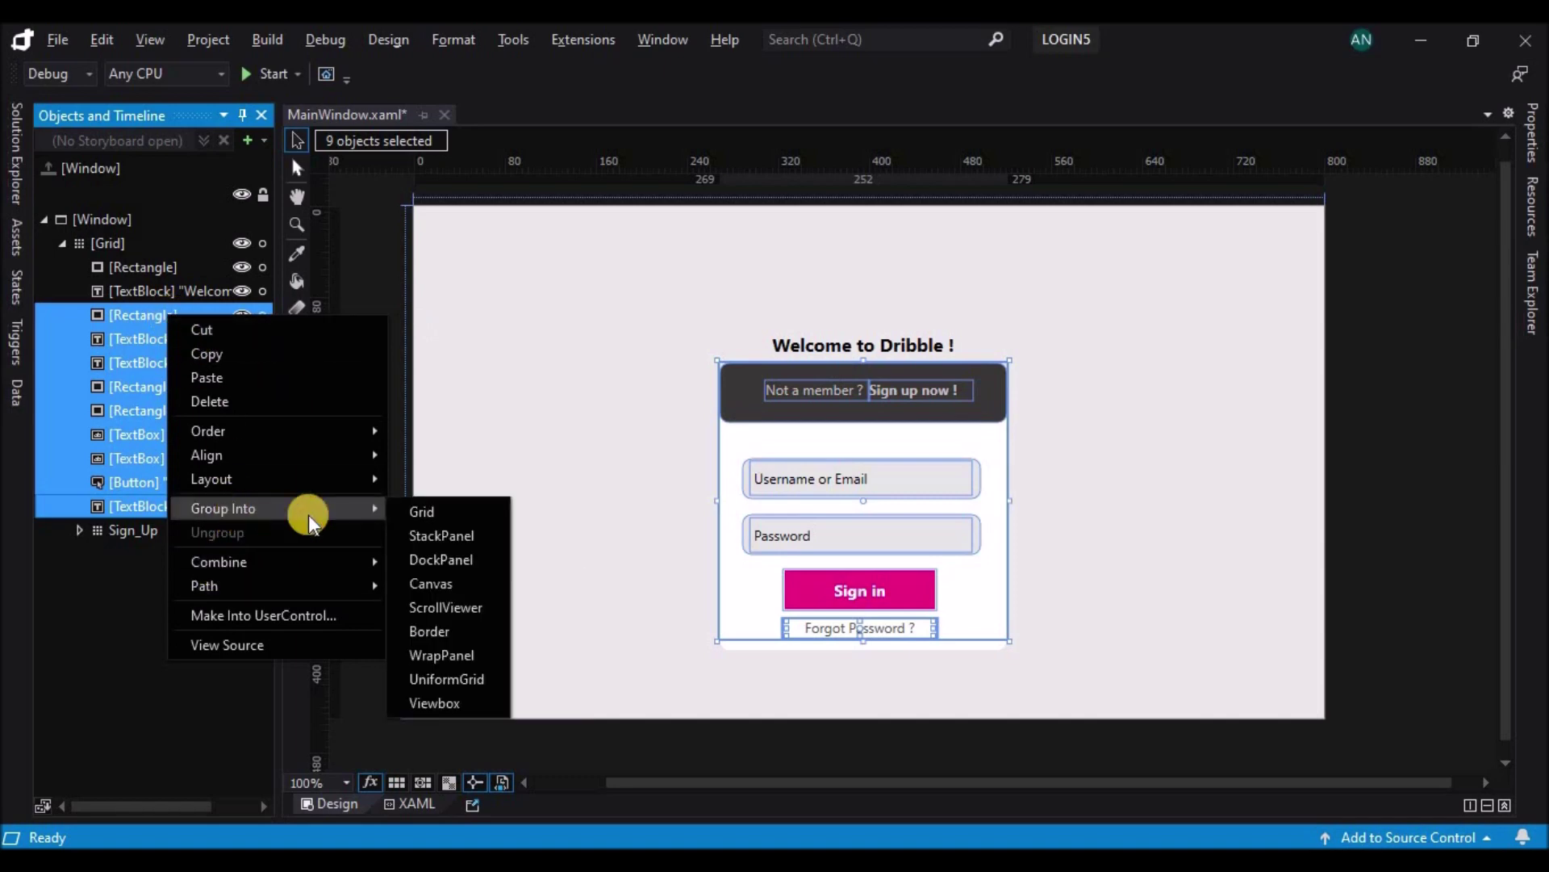
pyautogui.click(421, 510)
pyautogui.doubleClick(129, 315)
pyautogui.write('Sign')
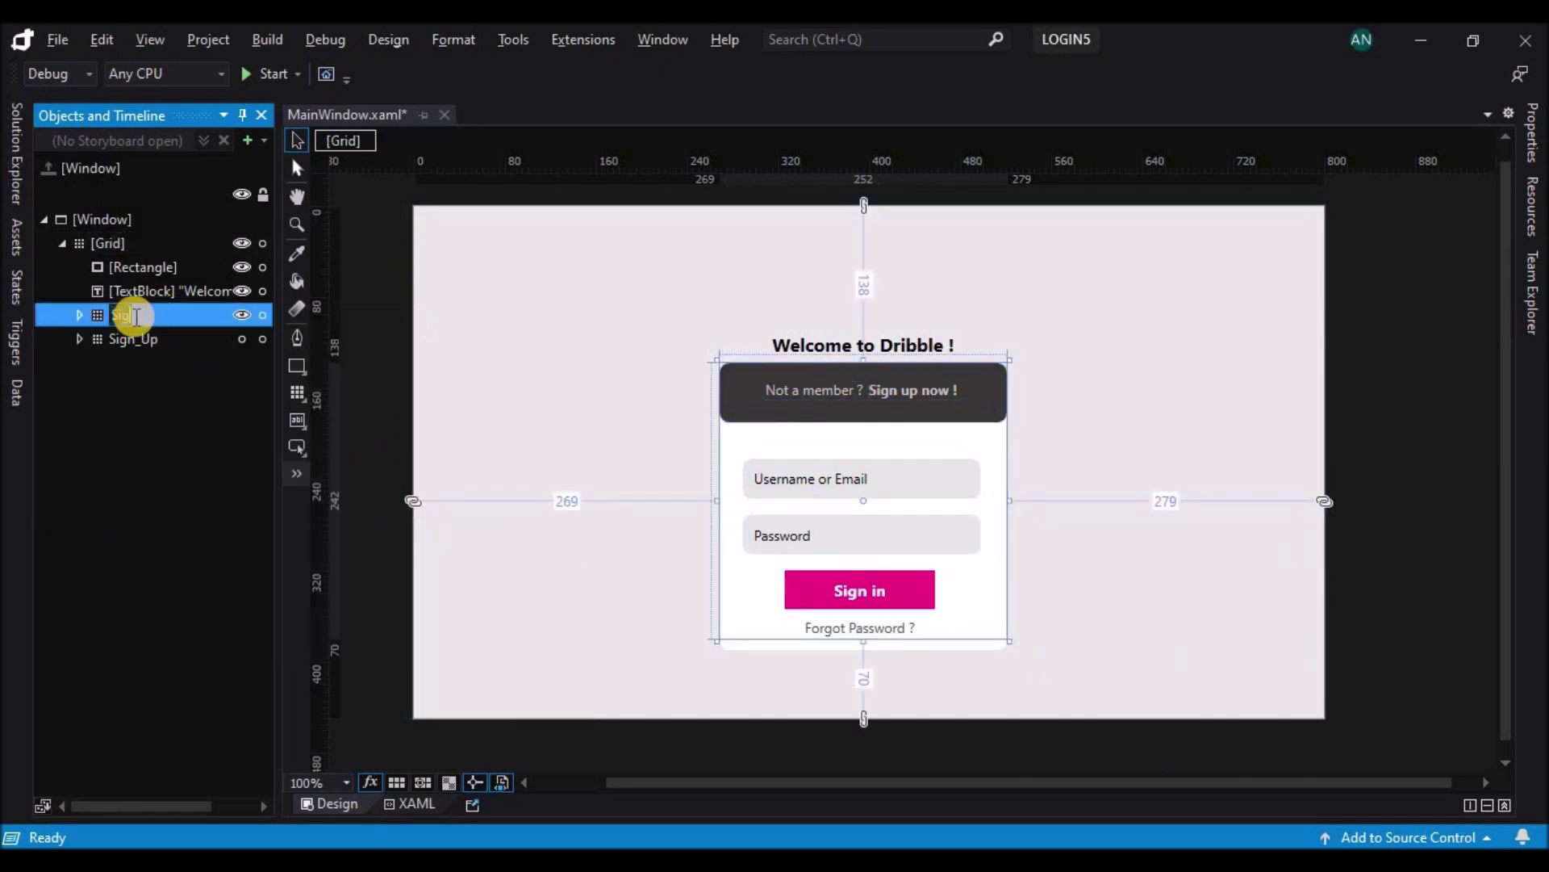
pyautogui.write('_In')
pyautogui.press('Return')
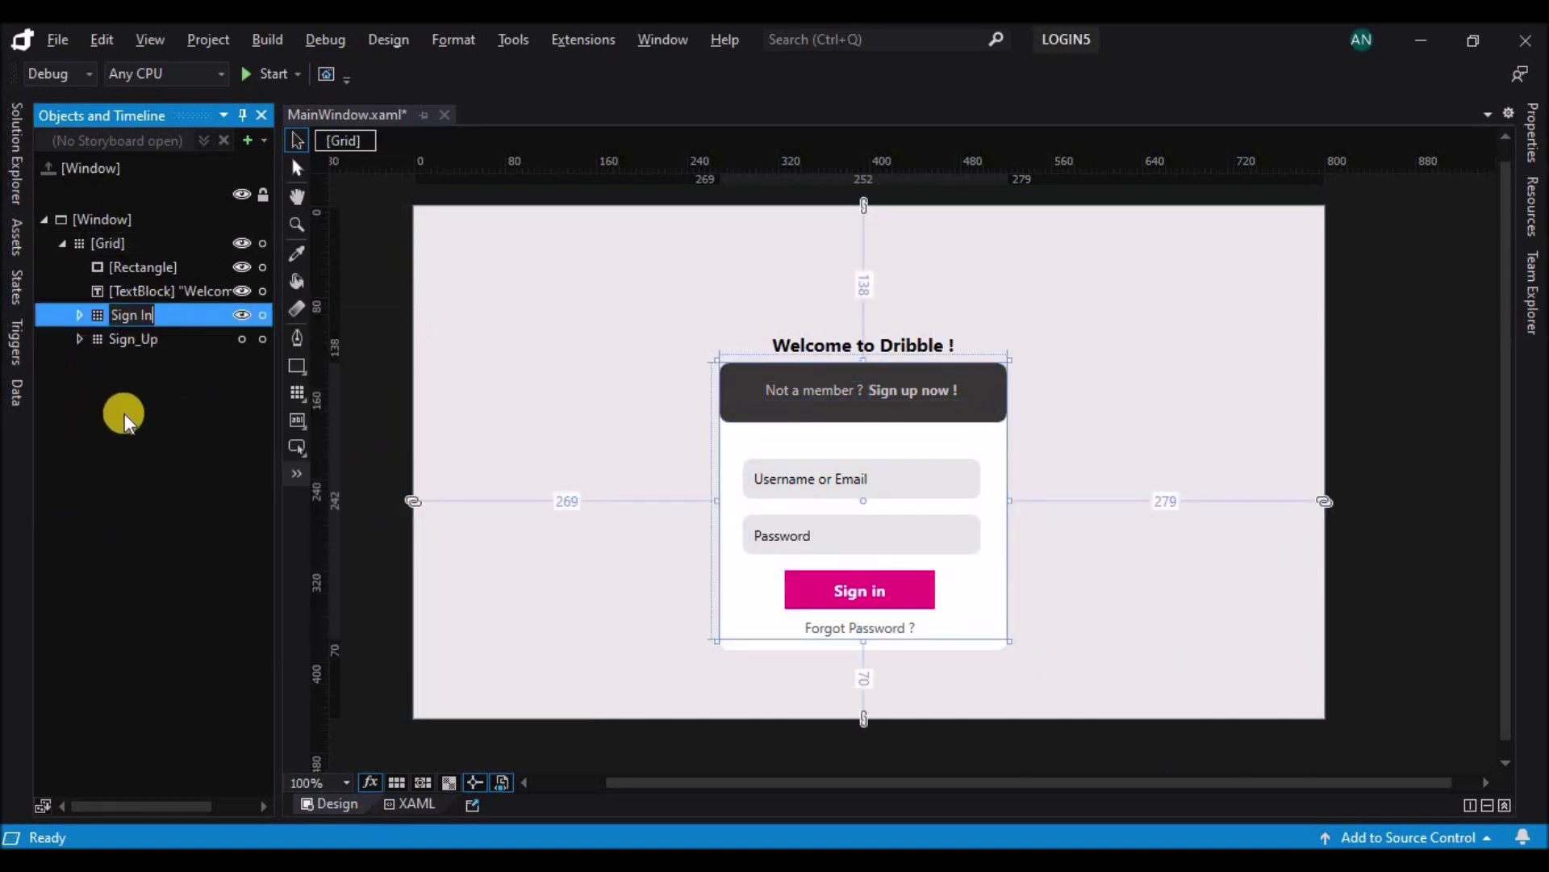
pyautogui.click(166, 340)
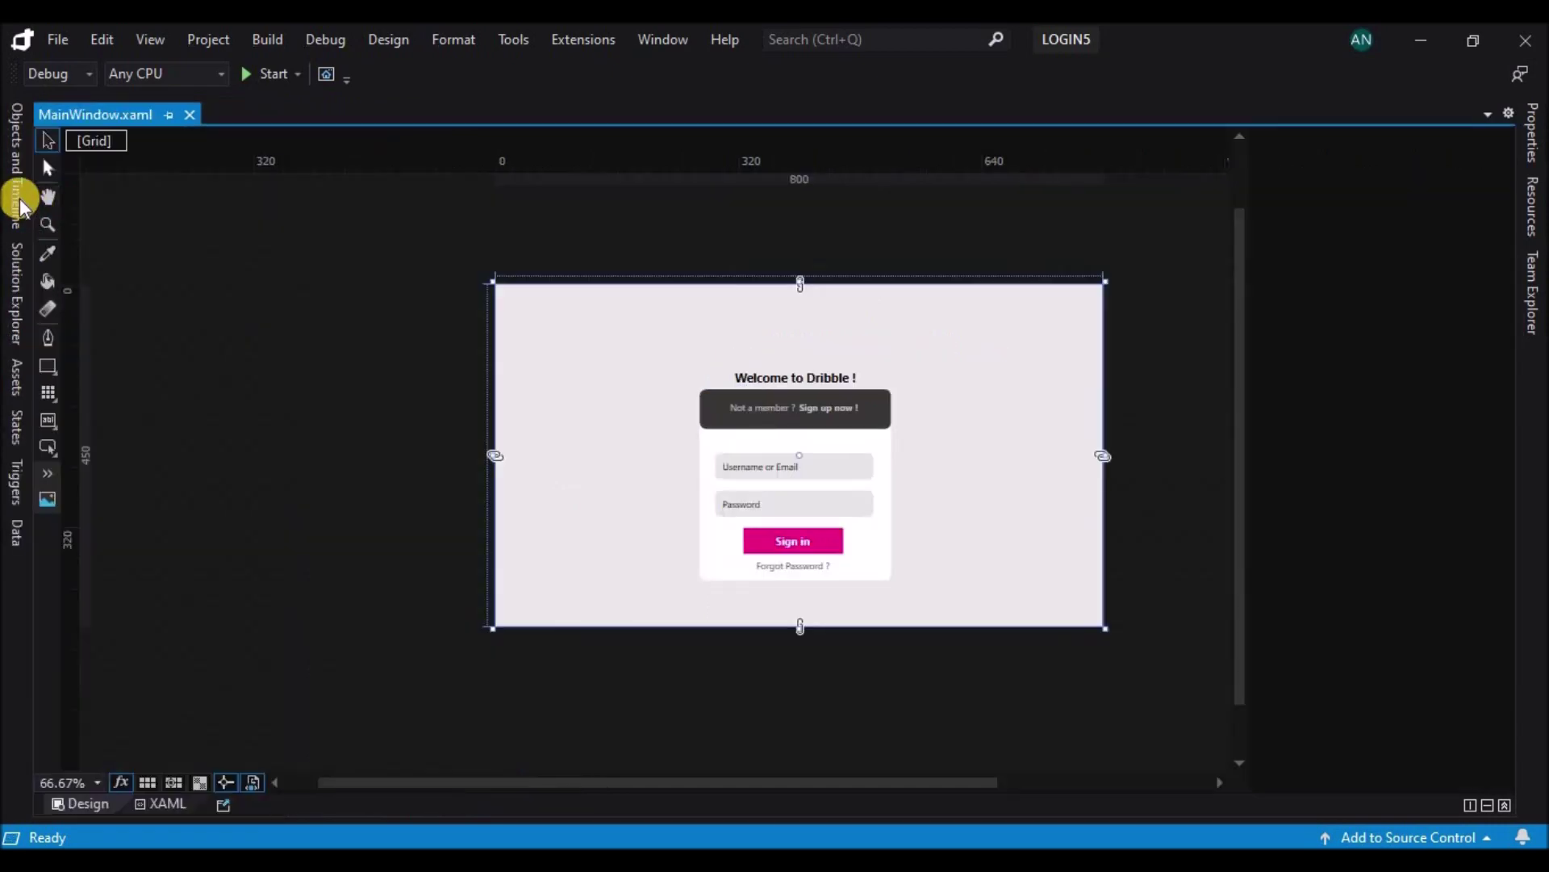
# - Pin the Objects and Timeline tree open at a narrower width and show the Sign_Up grid on the artboard
pyautogui.click(16, 197)
pyautogui.click(326, 114)
pyautogui.moveTo(570, 399); pyautogui.dragTo(371, 412)
pyautogui.scroll(-1, 168, 525)
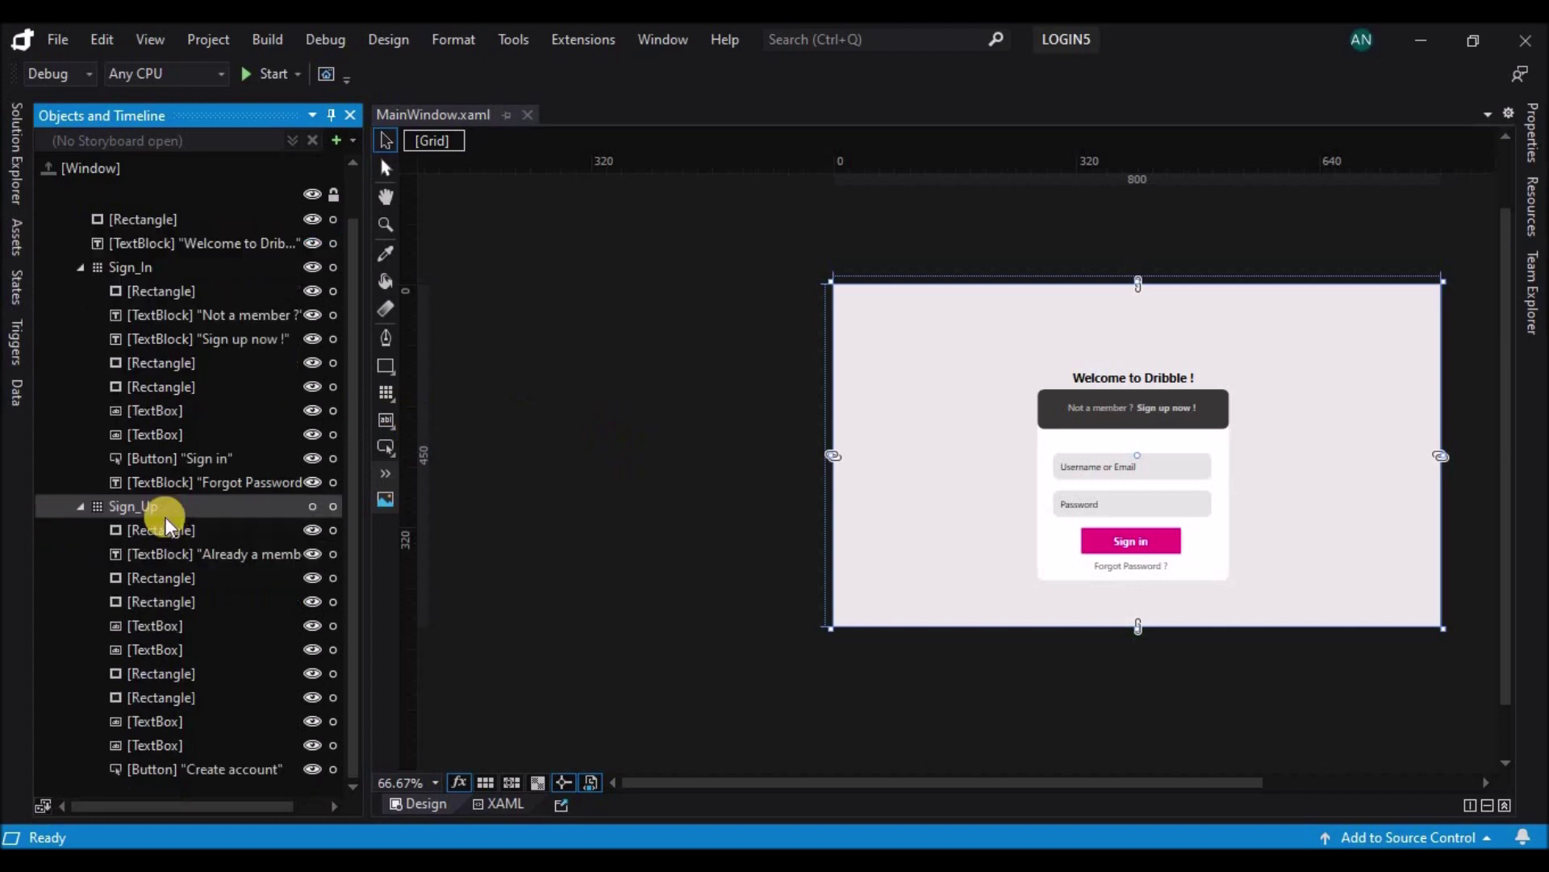
pyautogui.click(312, 506)
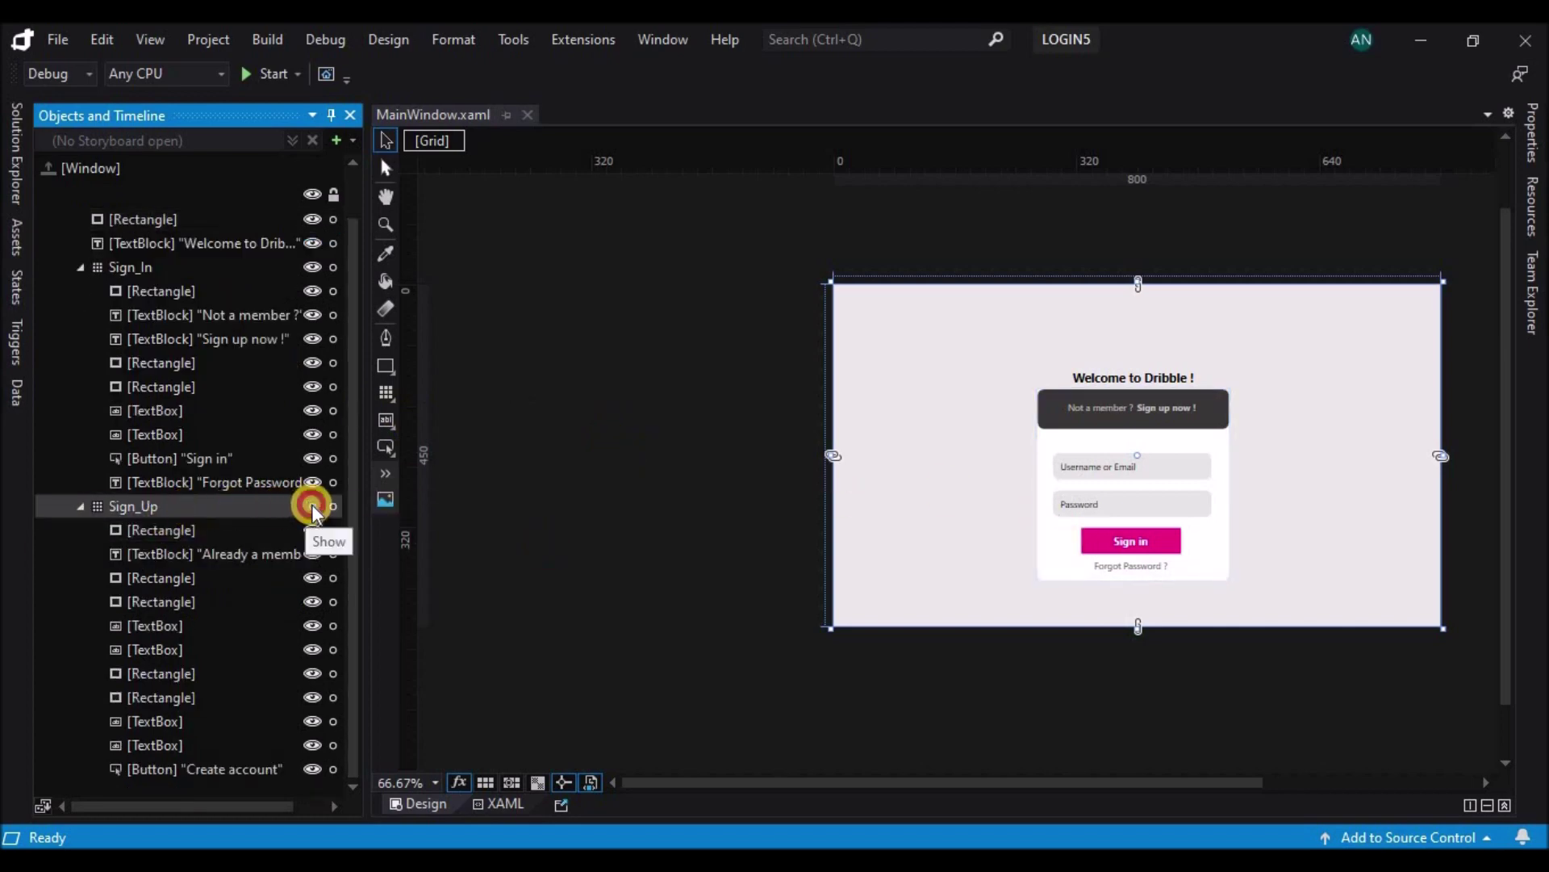
pyautogui.scroll(1, 173, 336)
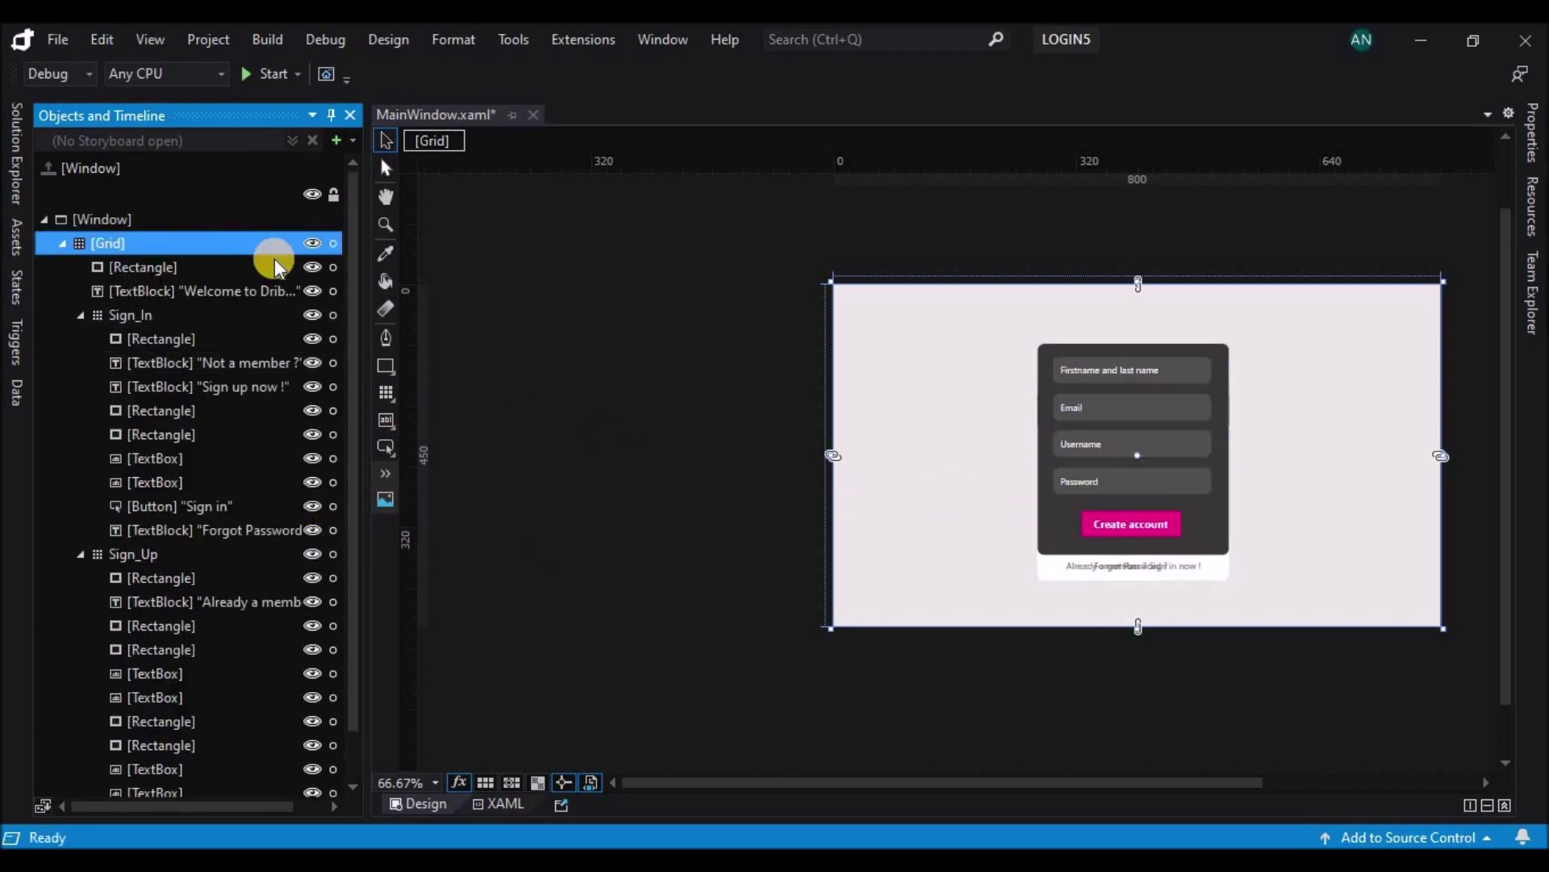
pyautogui.scroll(-1, 282, 363)
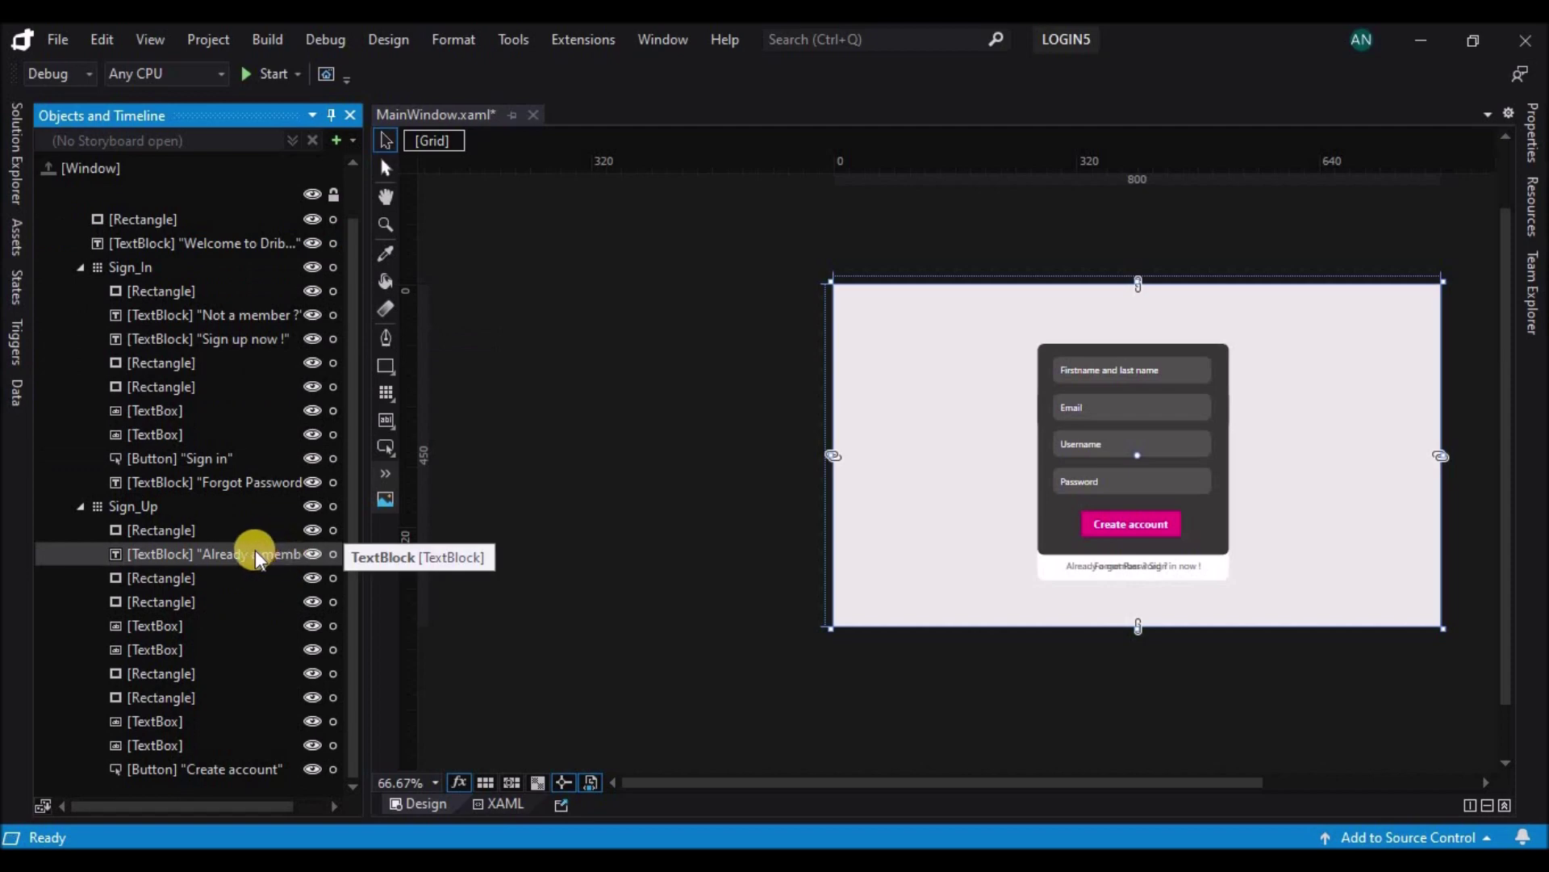
# - Set the Visibility of all objects inside the Sign_Up grid to Hidden
pyautogui.click(221, 510)
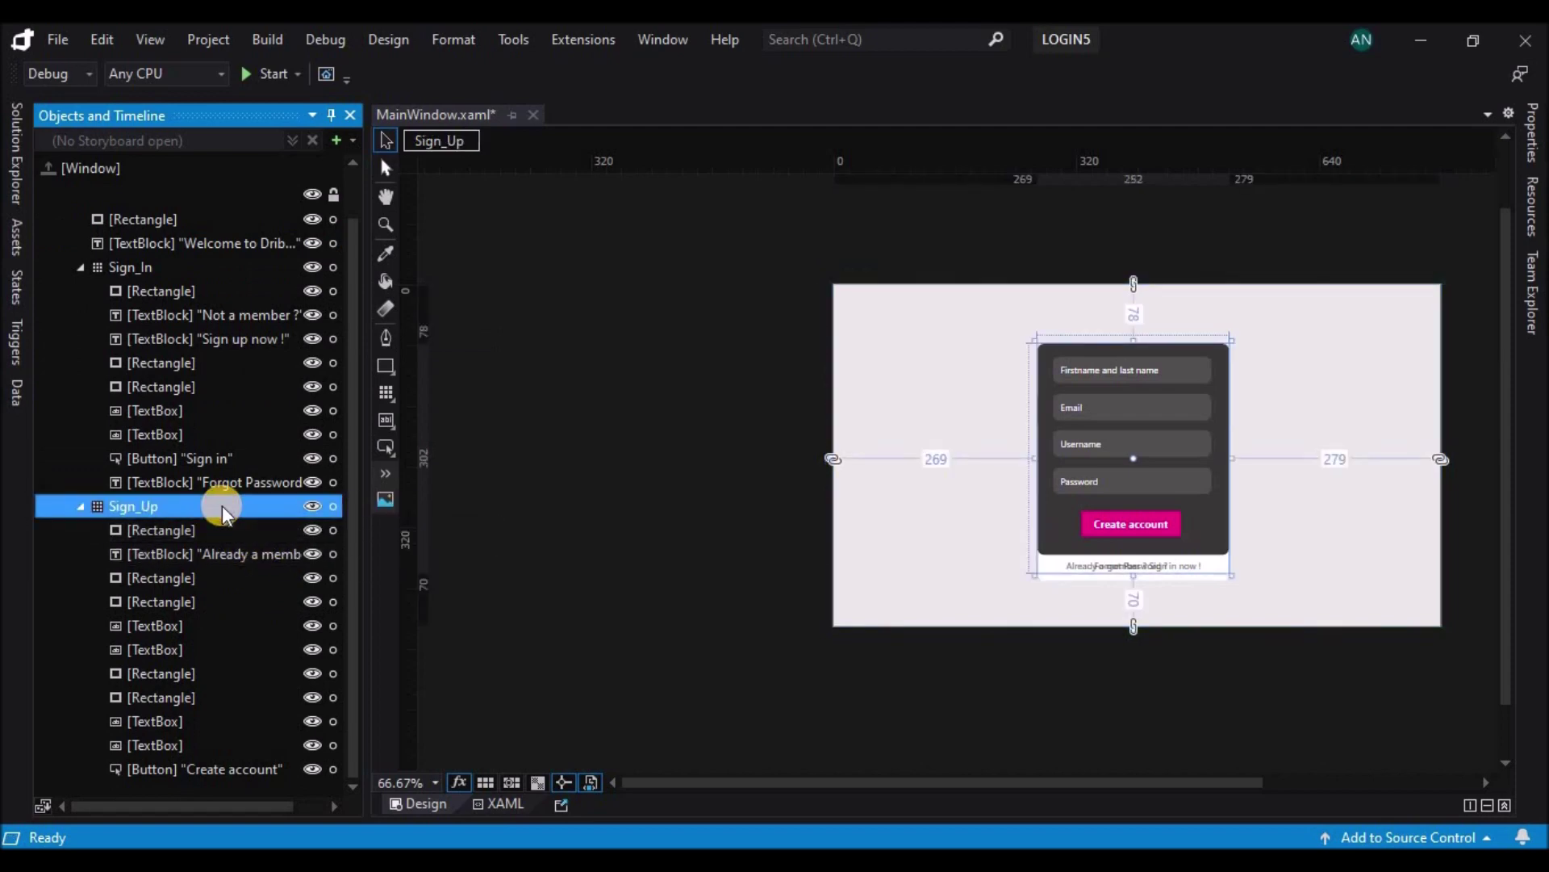
pyautogui.click(80, 507)
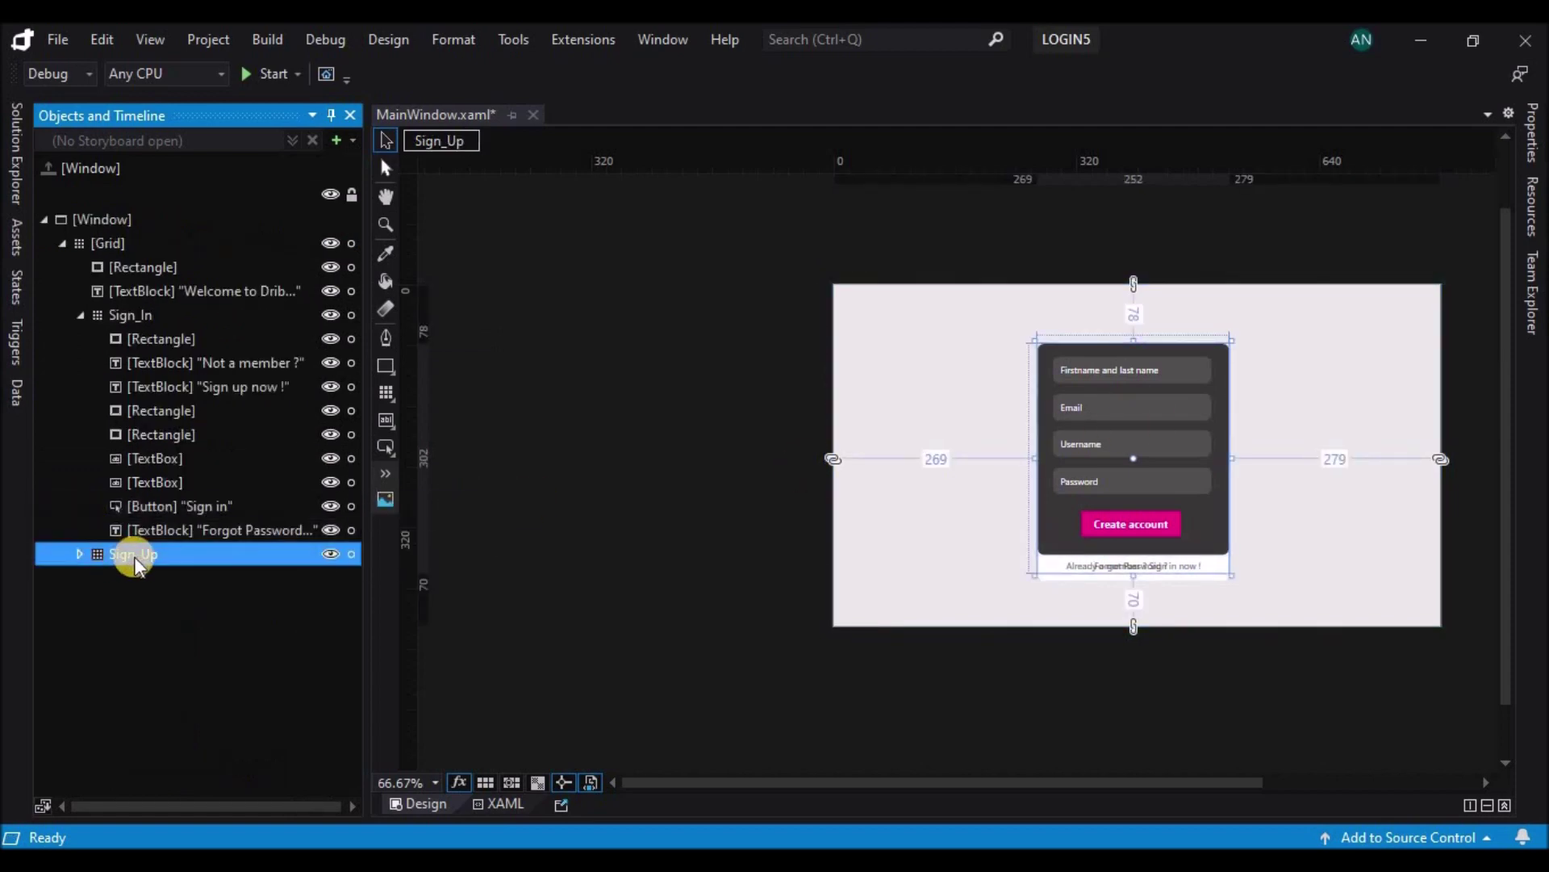
pyautogui.click(79, 555)
pyautogui.click(201, 583)
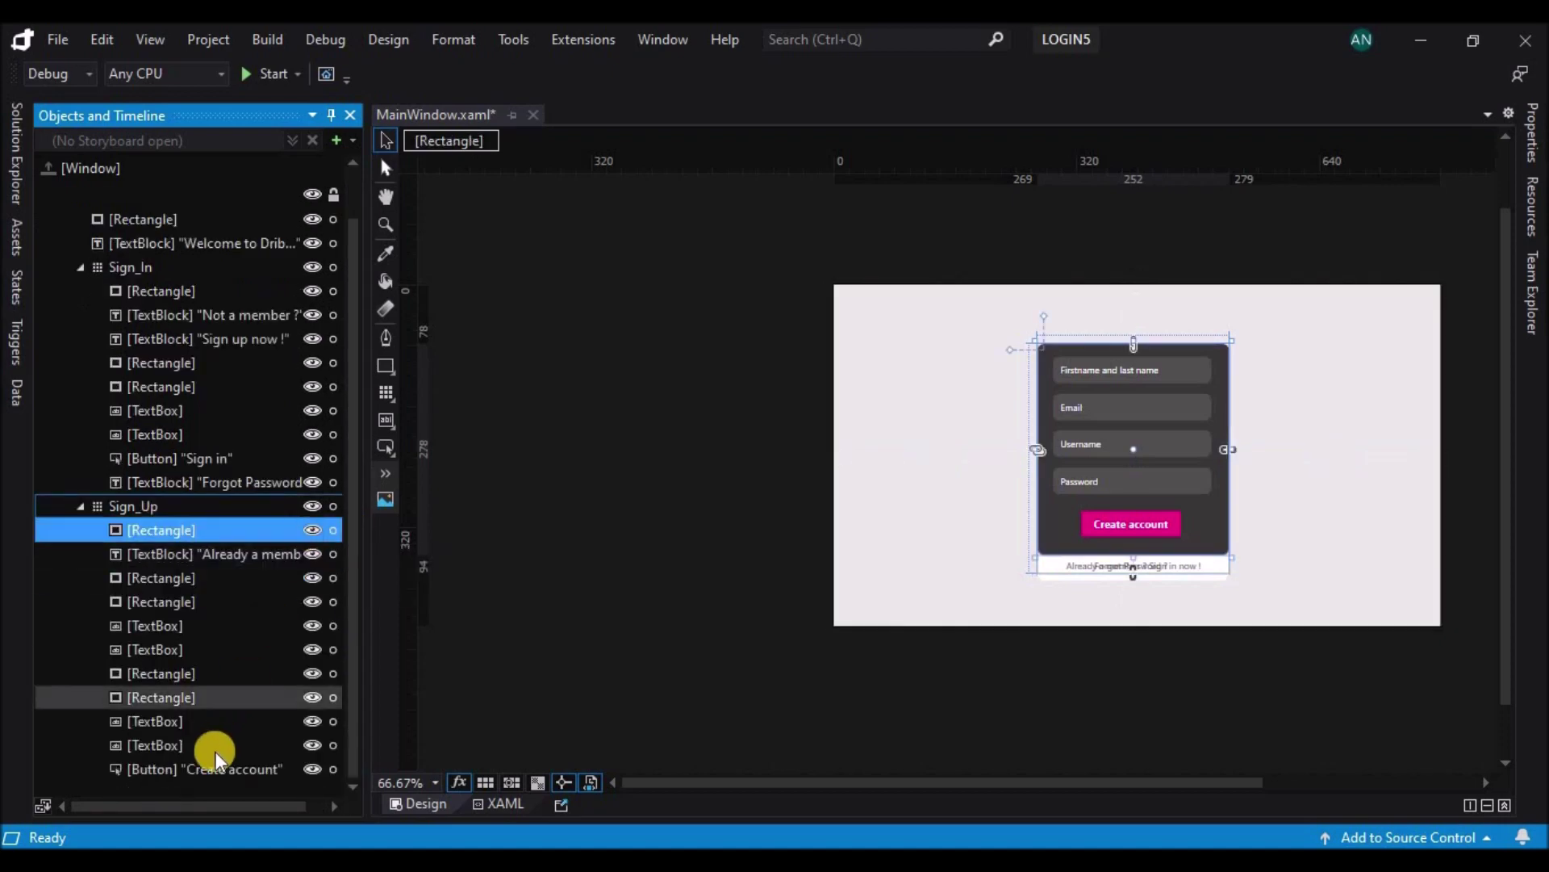
pyautogui.keyDown('shift'); pyautogui.click(206, 773); pyautogui.keyUp('shift')
pyautogui.click(1532, 129)
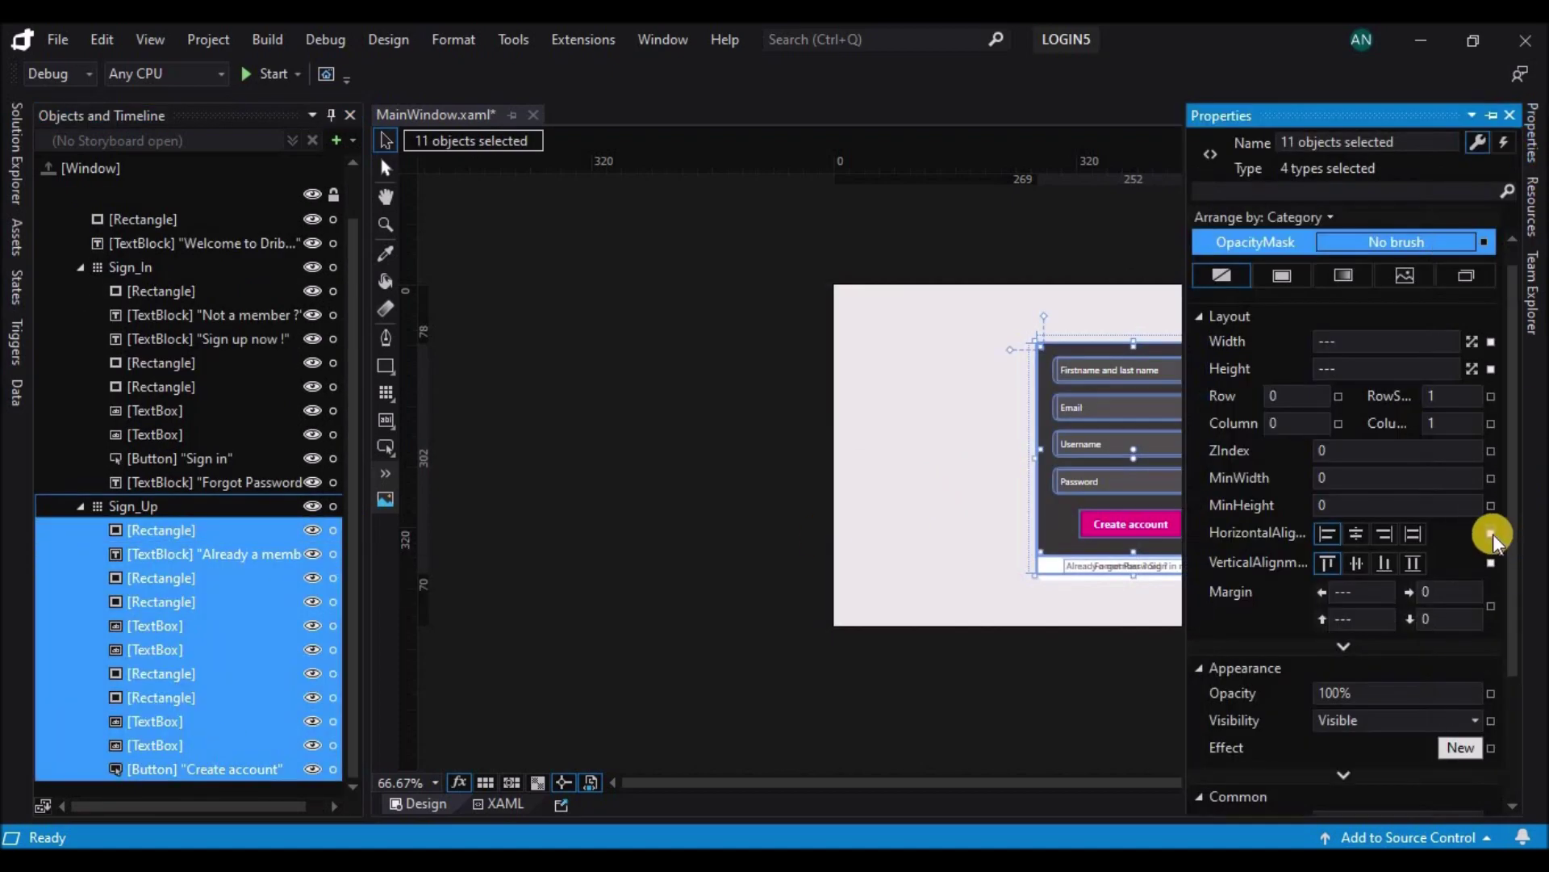
pyautogui.click(1473, 720)
pyautogui.click(1407, 763)
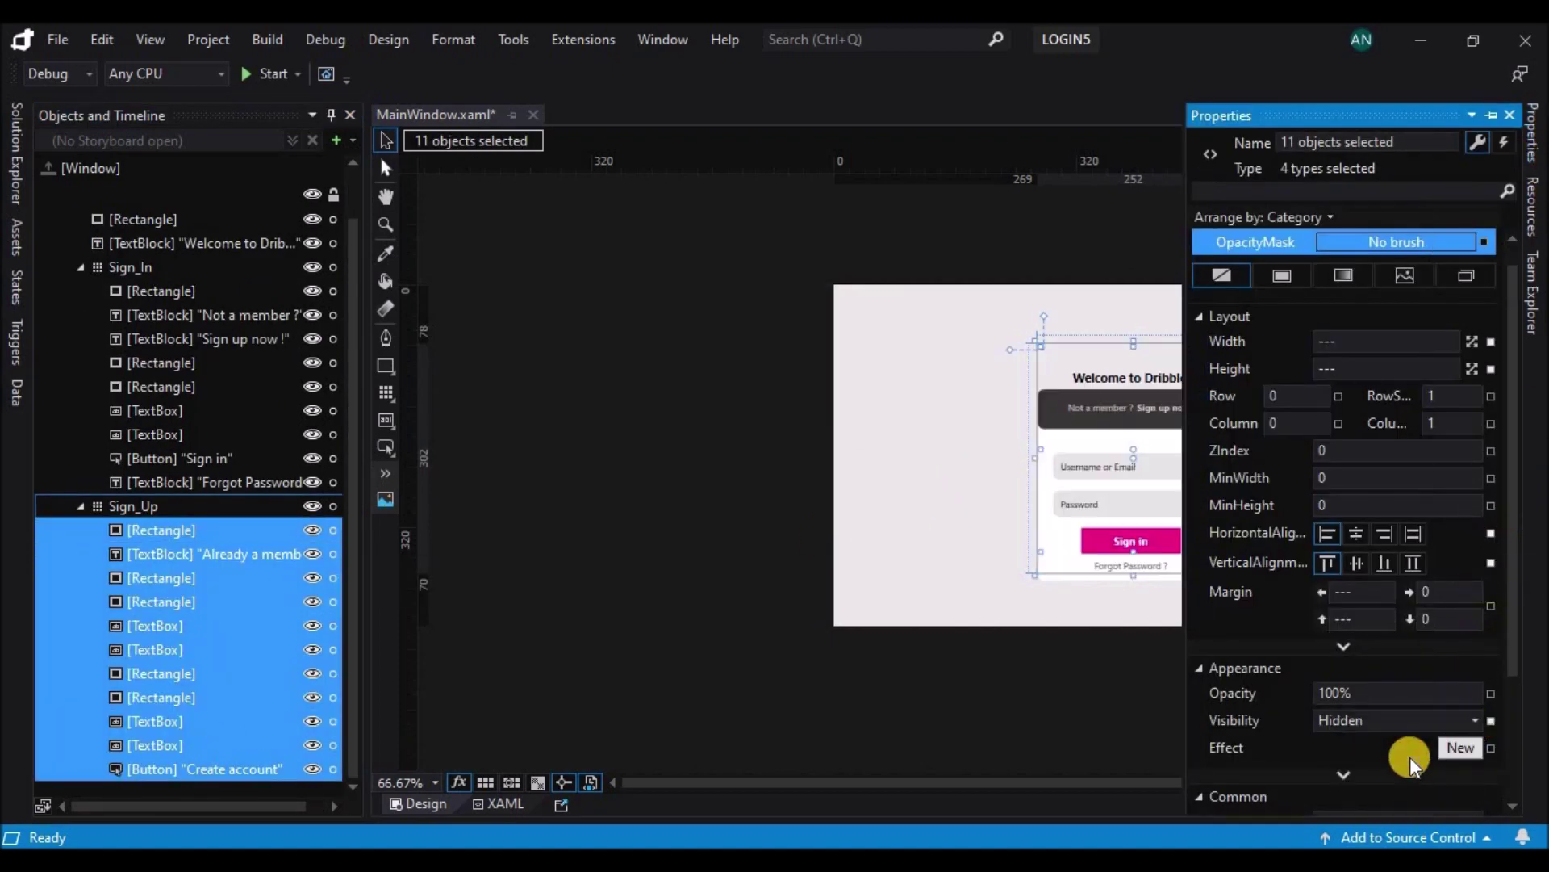
# - Deselect the objects and rebuild the solution
pyautogui.click(995, 608)
pyautogui.click(269, 39)
pyautogui.click(277, 92)
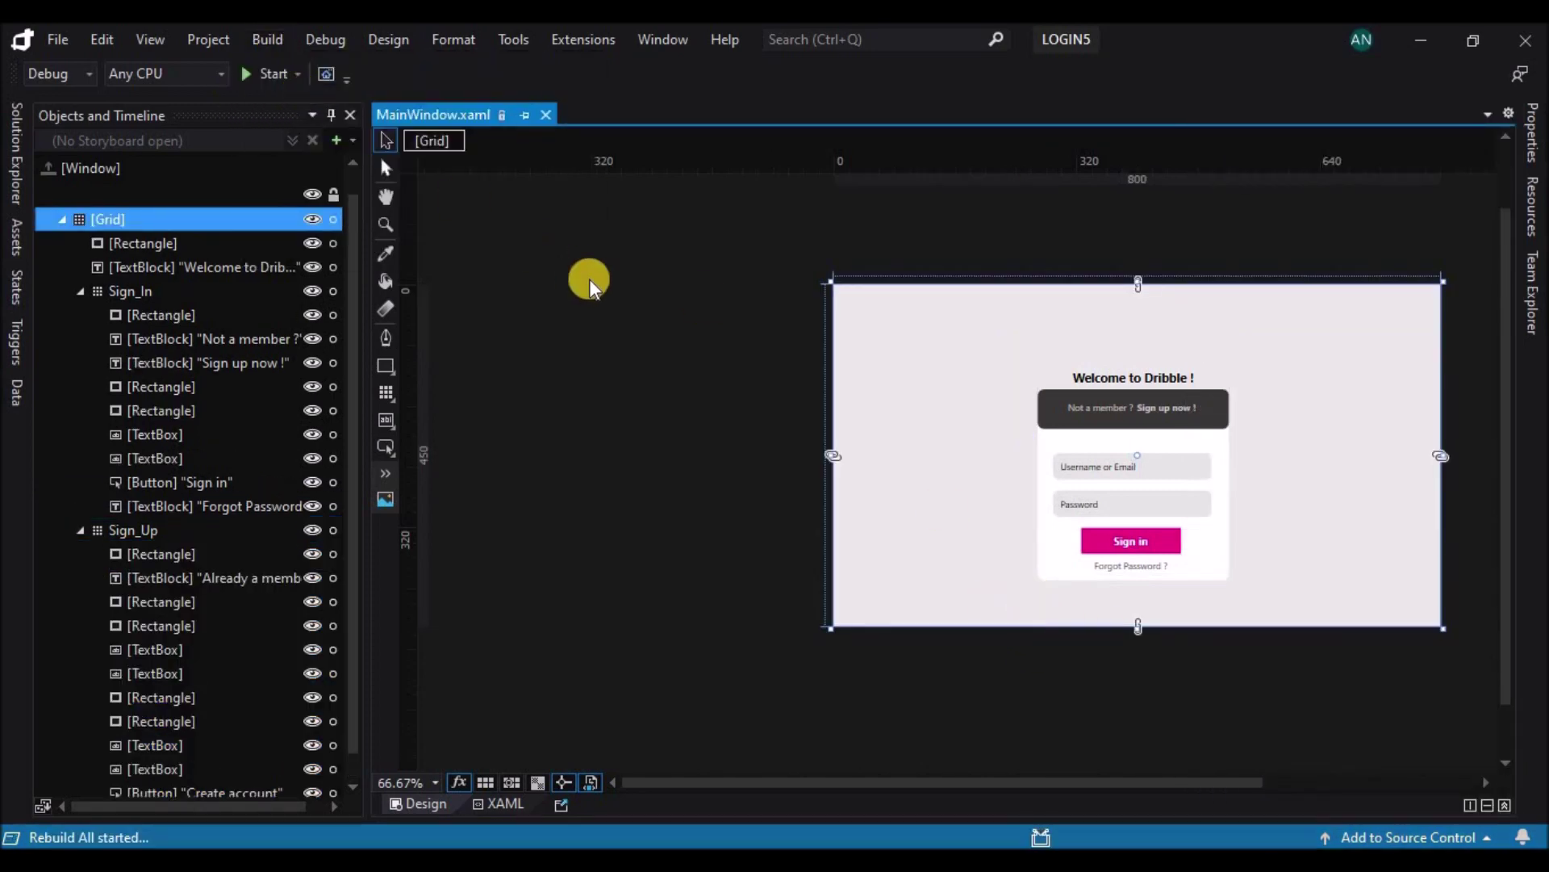
pyautogui.scroll(-2, 484, 604)
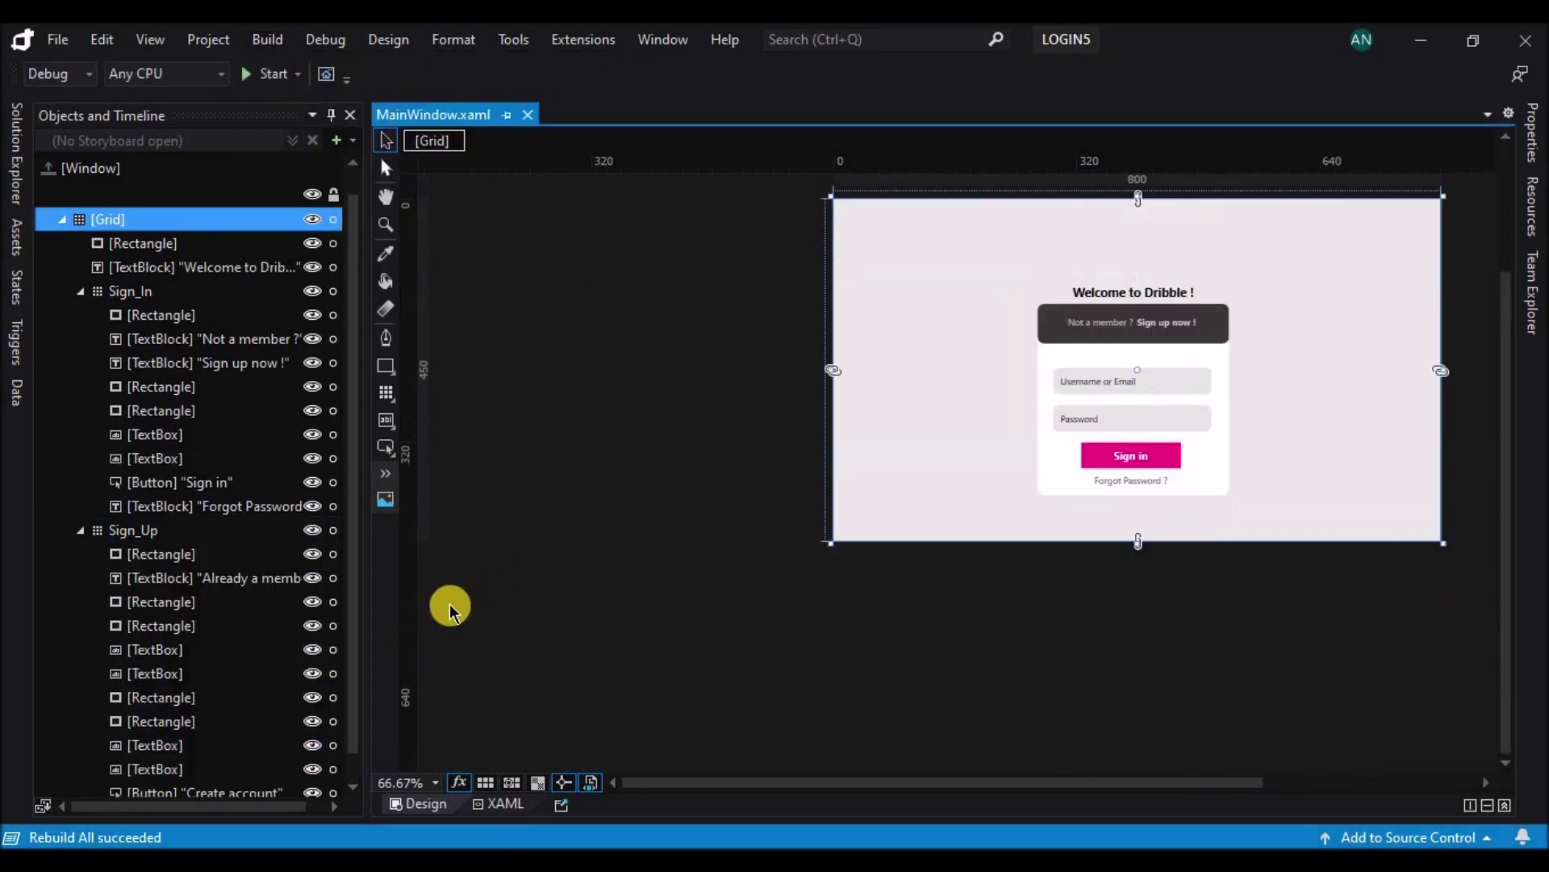
pyautogui.moveTo(355, 569)
pyautogui.mouseDown()
pyautogui.moveTo(349, 637)
pyautogui.moveTo(349, 560)
pyautogui.mouseUp()
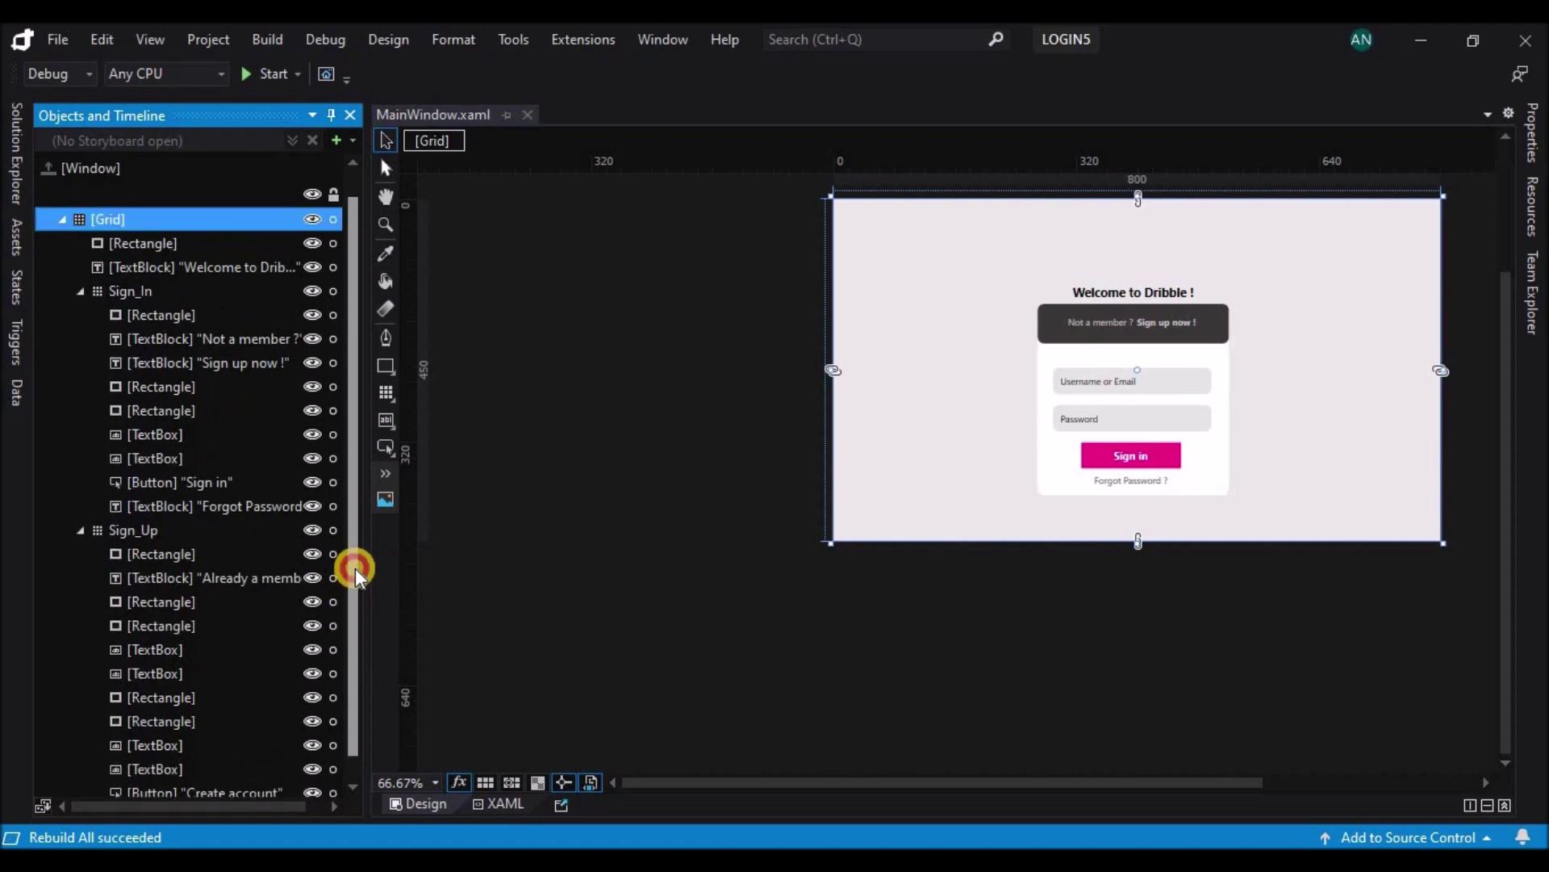
# - Collapse the Sign_Up grid, create a new storyboard, and widen the timeline area while keeping the whole window in view
pyautogui.click(80, 531)
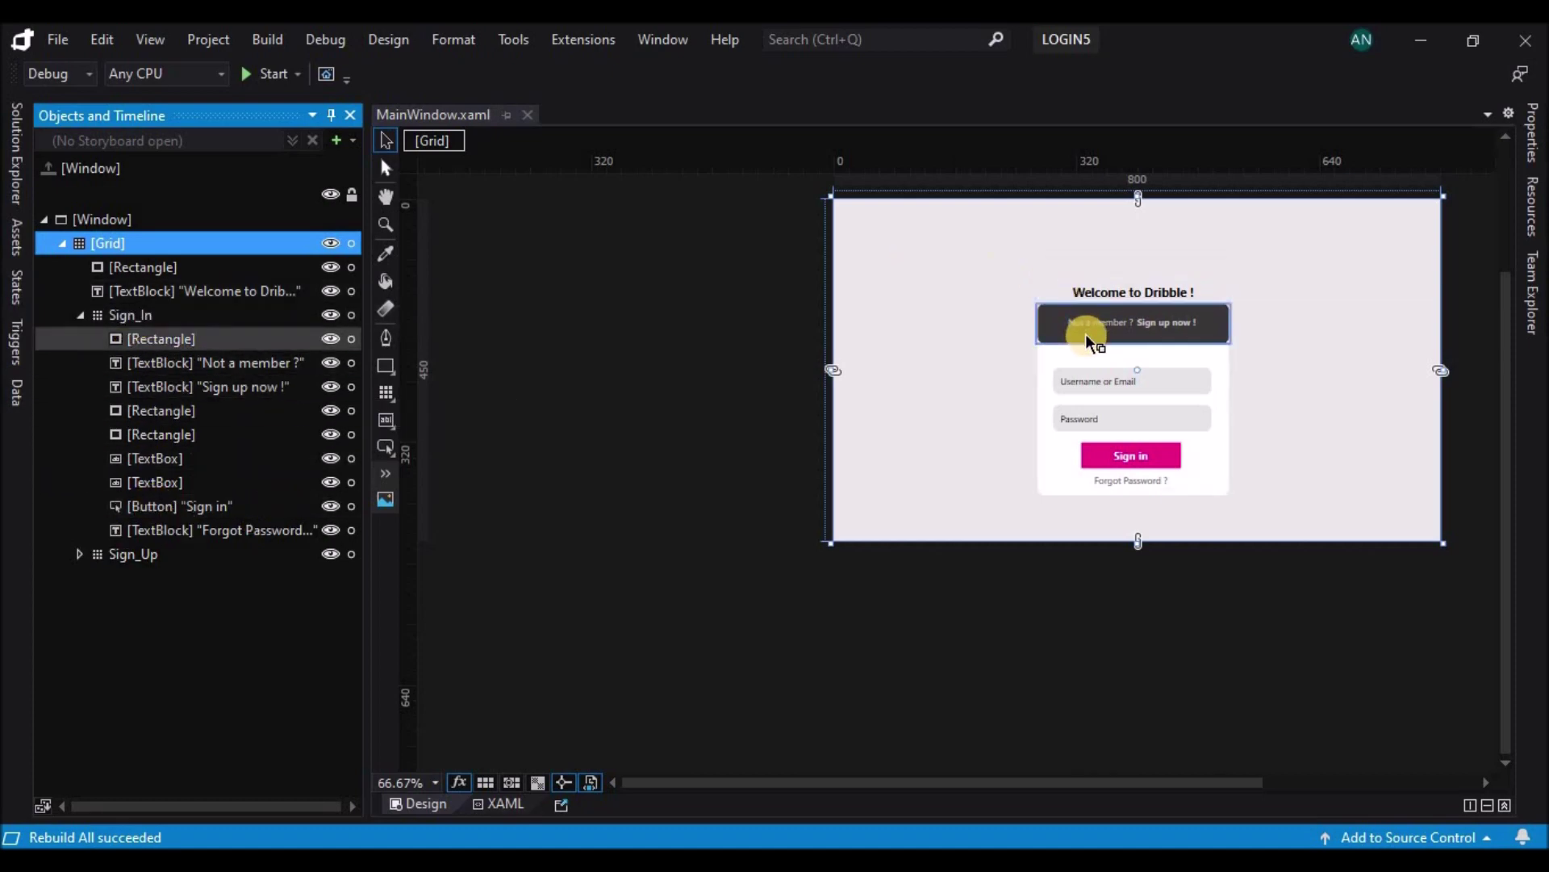
pyautogui.click(337, 142)
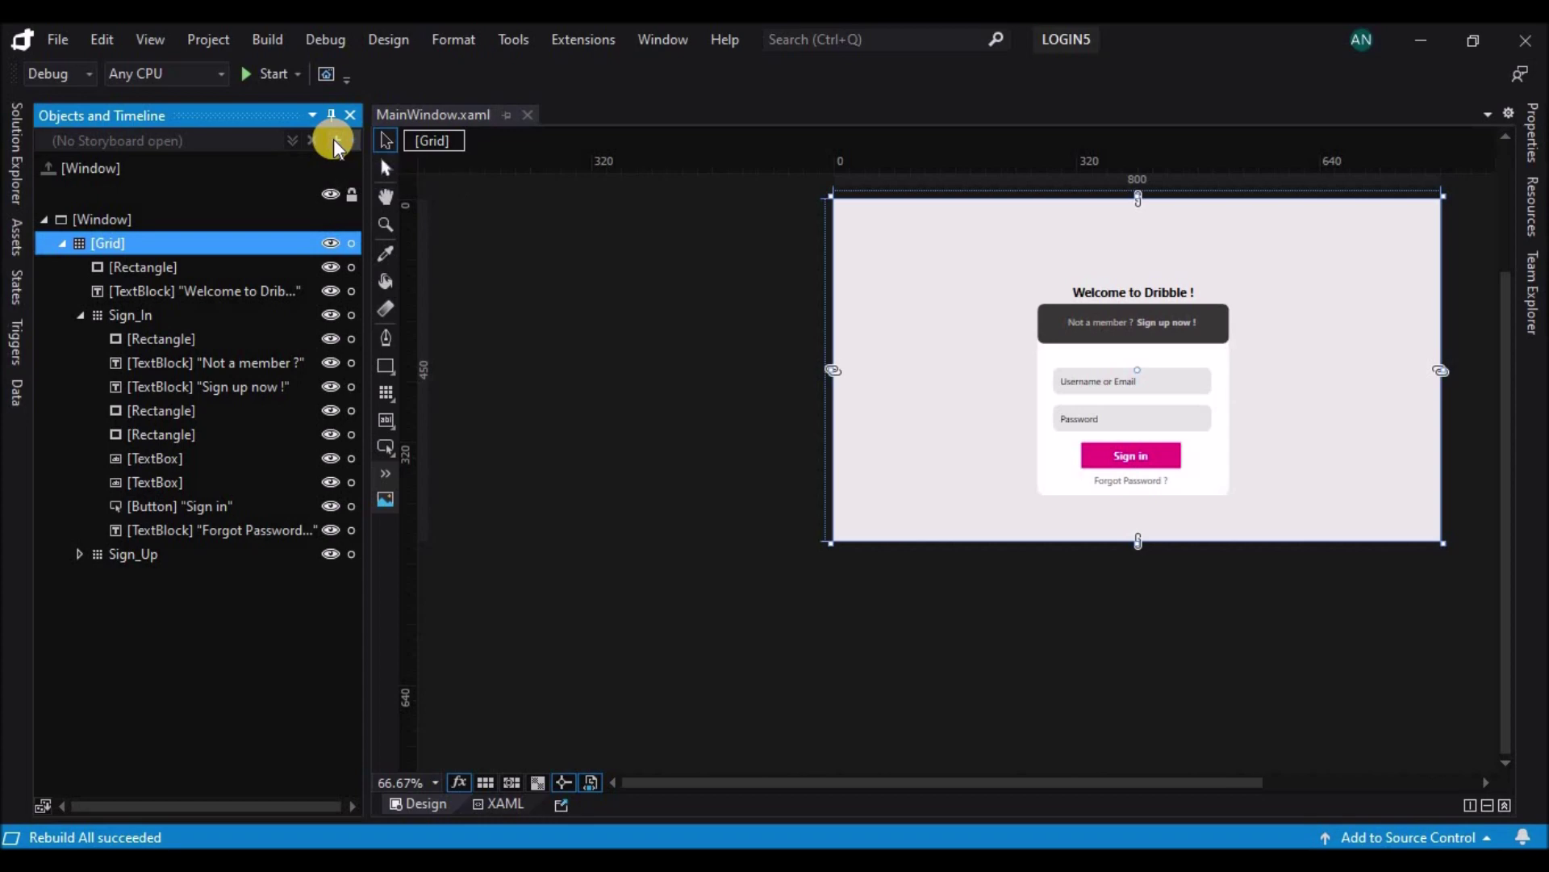
pyautogui.click(843, 494)
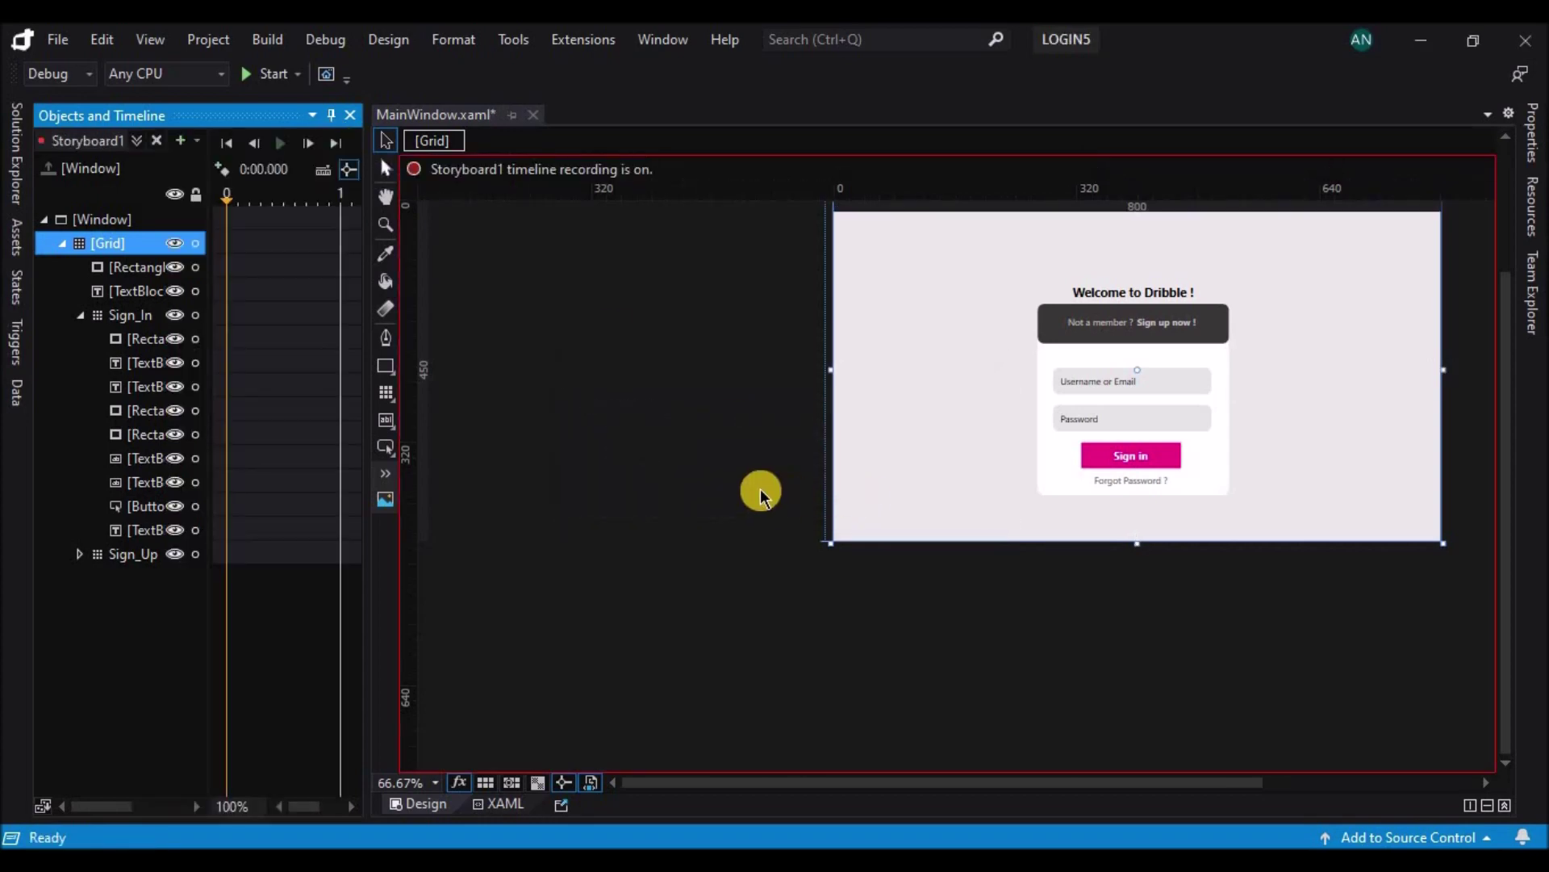
pyautogui.moveTo(370, 436); pyautogui.dragTo(597, 440)
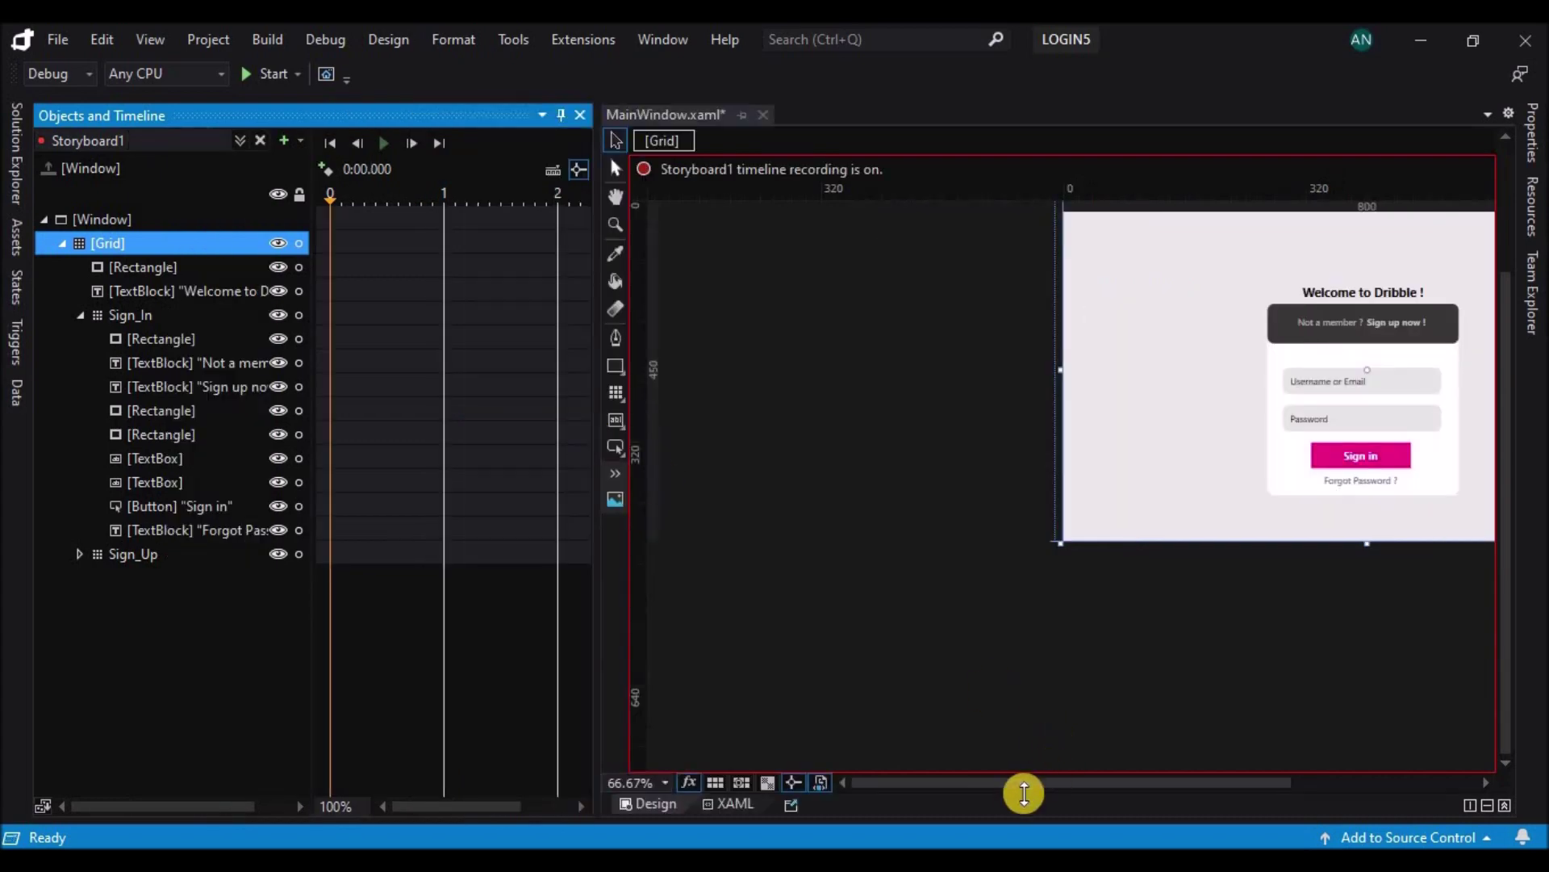
pyautogui.click(1082, 786)
pyautogui.moveTo(1081, 786); pyautogui.dragTo(1170, 775)
pyautogui.scroll(1, 1099, 386)
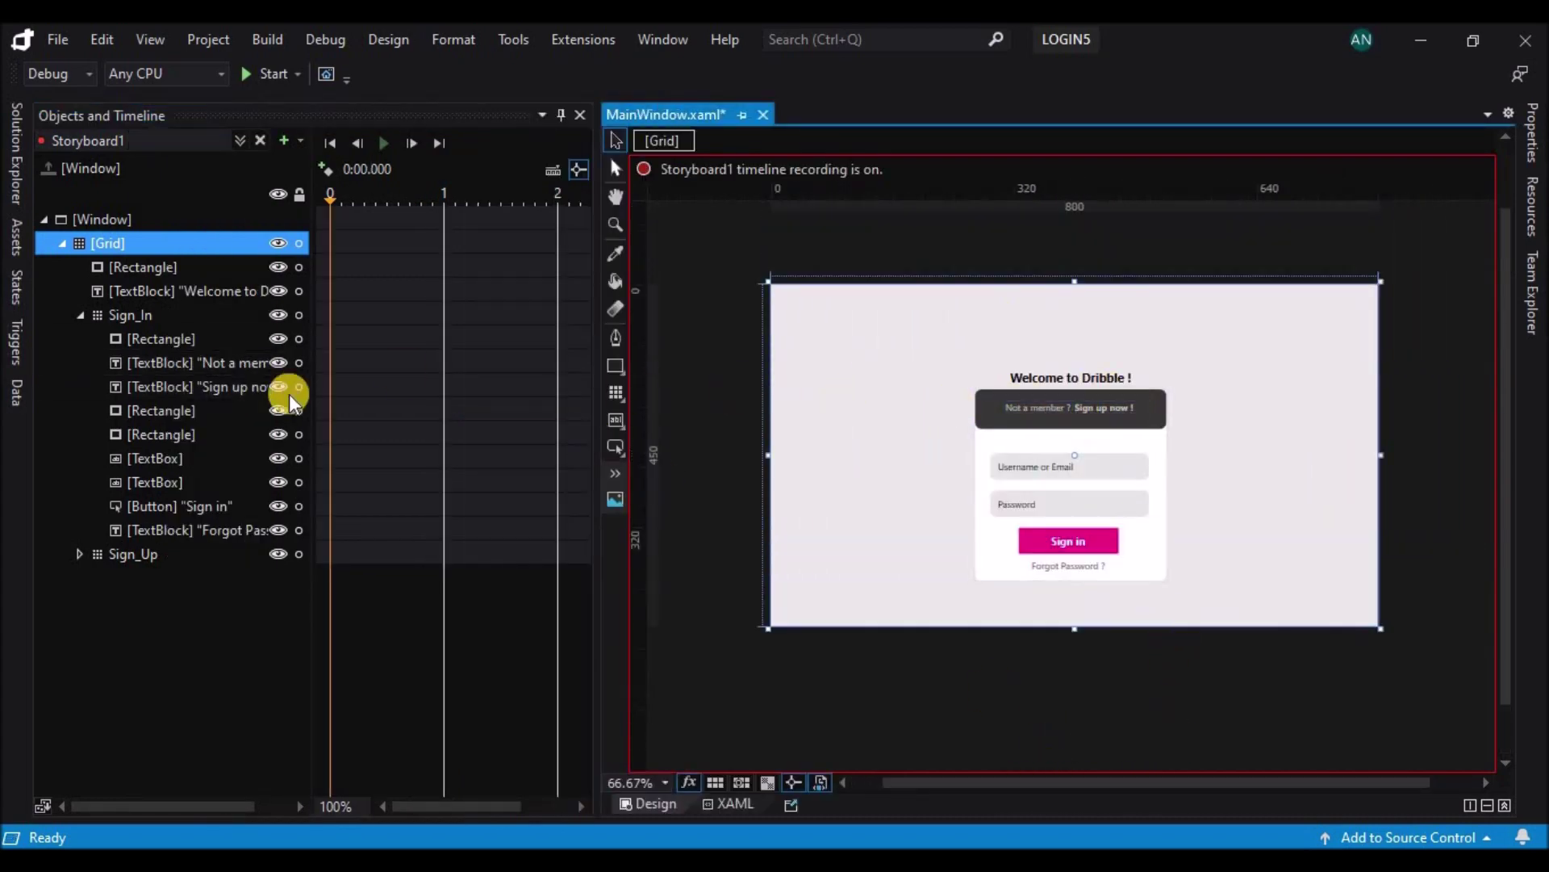
# - Keyframe the dark header rectangle in Sign_In at 0 seconds, then stretch it down to about 218.5 high at 0.5 seconds
pyautogui.click(171, 321)
pyautogui.click(175, 341)
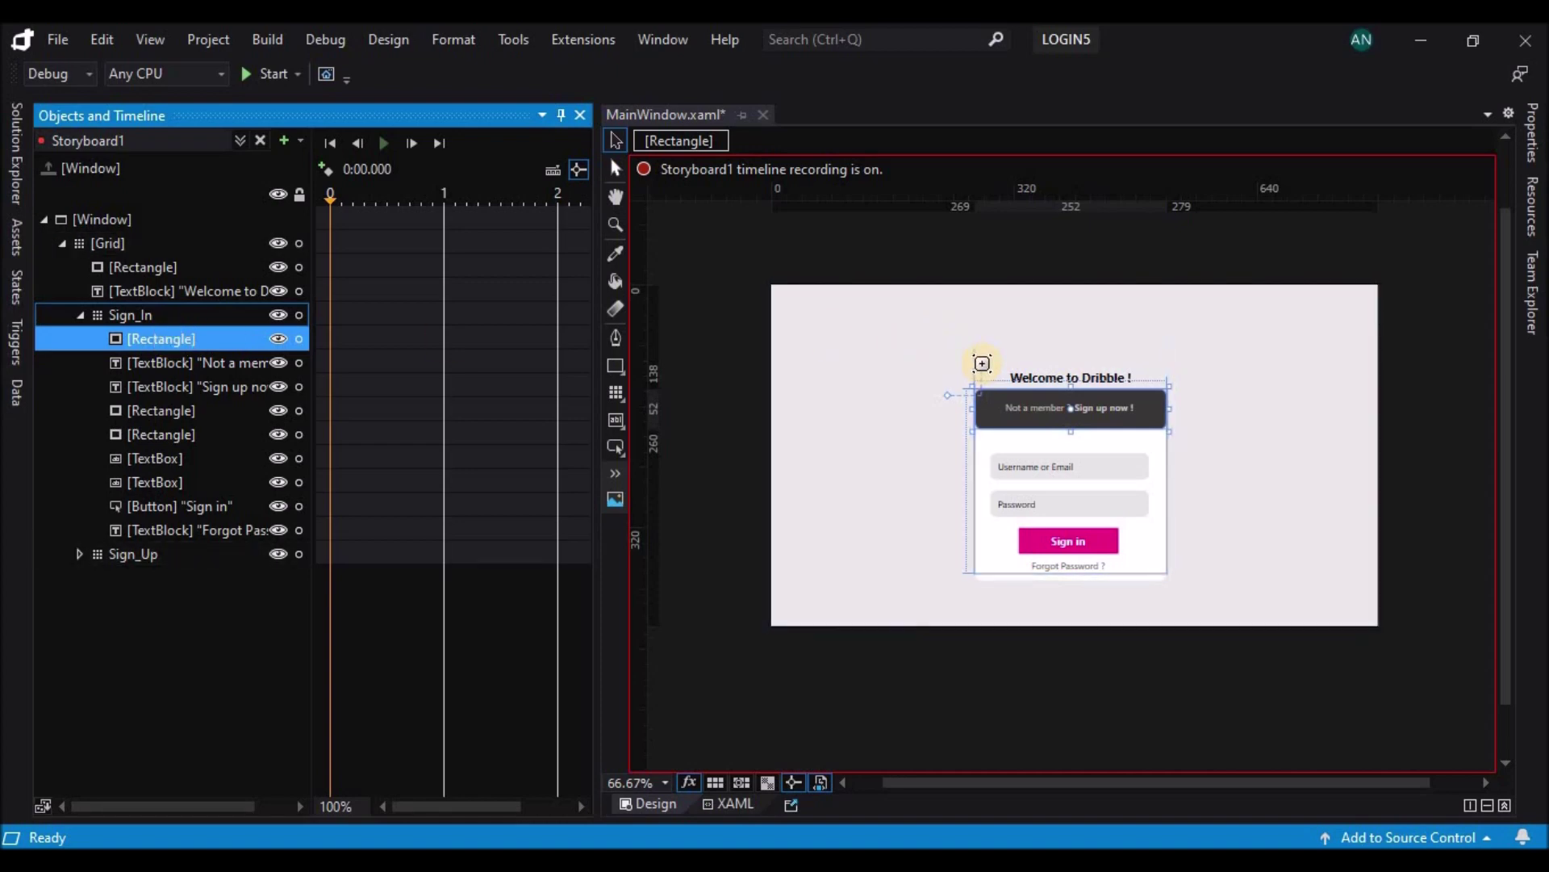
pyautogui.moveTo(981, 362); pyautogui.dragTo(969, 364)
pyautogui.click(388, 196)
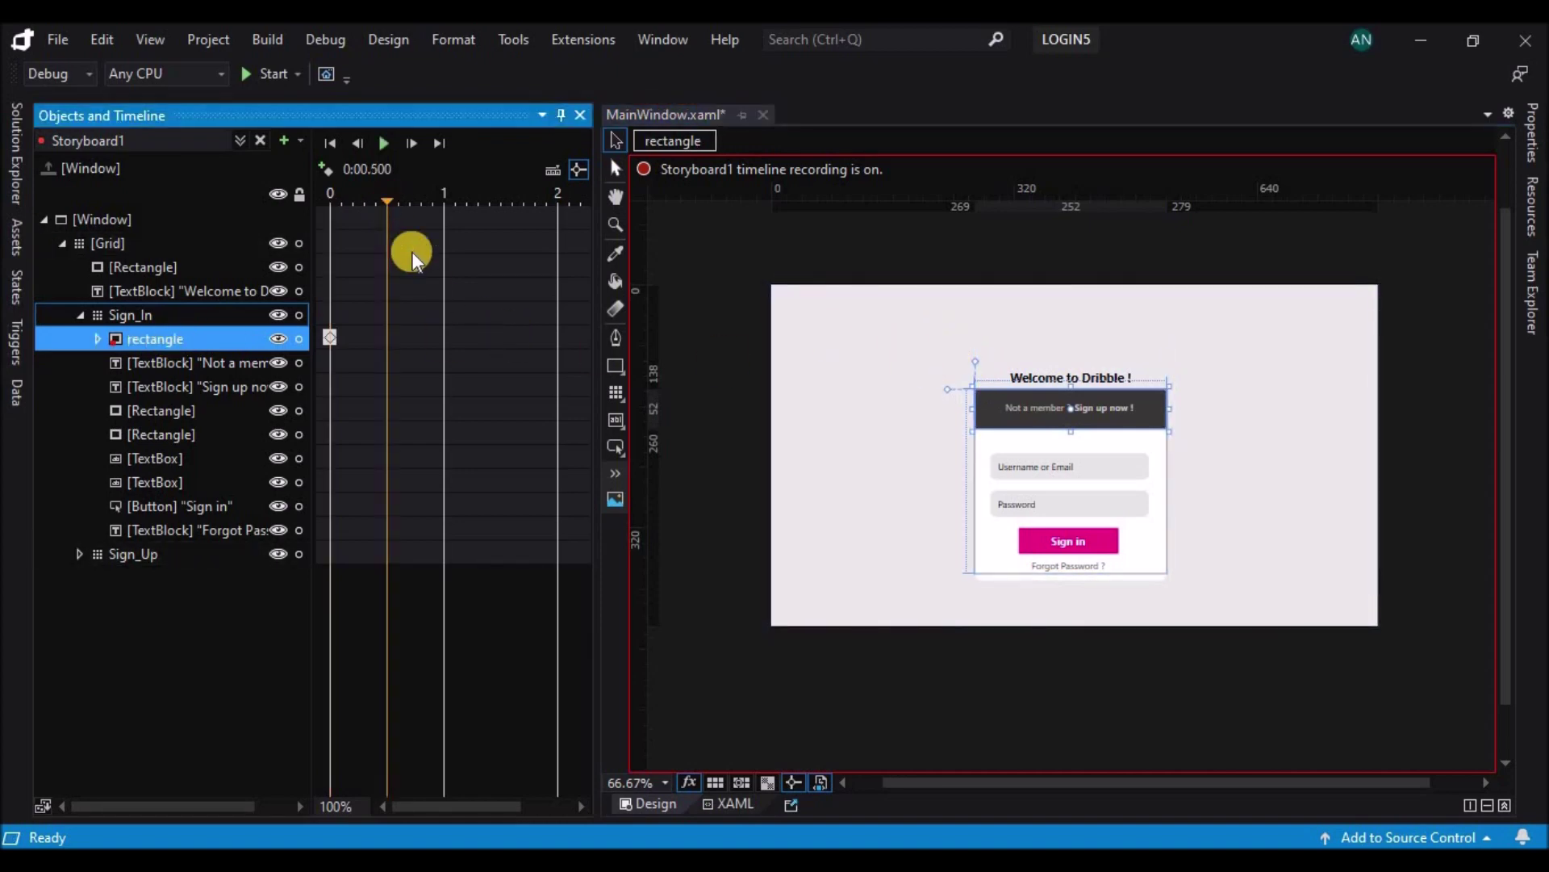
pyautogui.moveTo(1071, 436); pyautogui.dragTo(1078, 556)
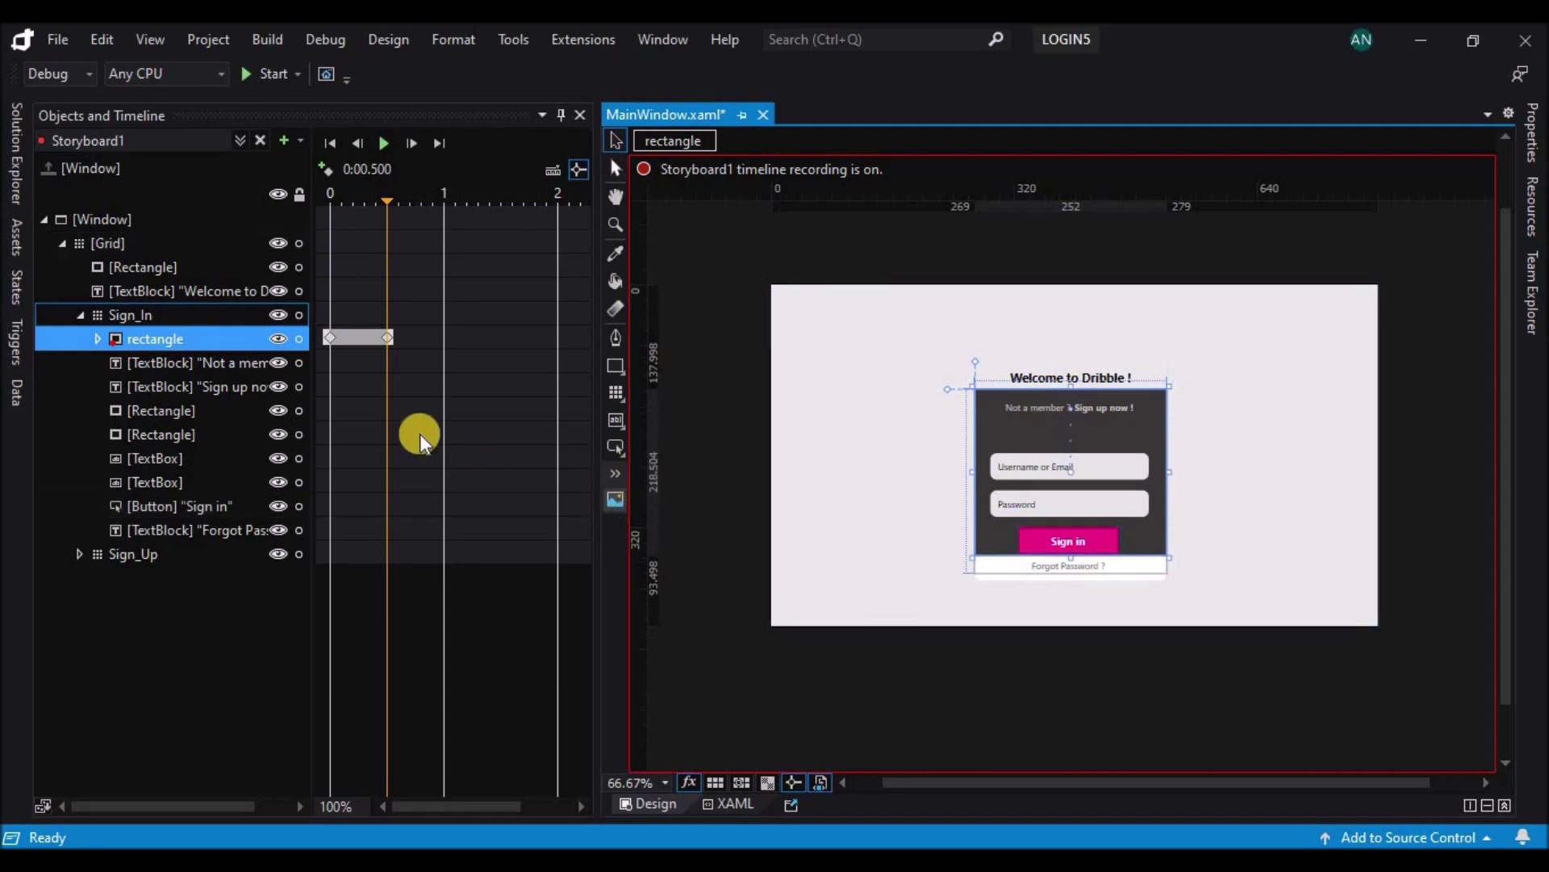
# - Set the Visibility of the other eight Sign_In objects, from "Not a member ?" to "Forgot Password ?", to Hidden at 0 seconds
pyautogui.click(200, 365)
pyautogui.keyDown('shift'); pyautogui.click(192, 410); pyautogui.keyUp('shift')
pyautogui.keyDown('shift'); pyautogui.click(200, 436); pyautogui.keyUp('shift')
pyautogui.keyDown('shift'); pyautogui.click(190, 459); pyautogui.keyUp('shift')
pyautogui.keyDown('shift'); pyautogui.click(193, 484); pyautogui.keyUp('shift')
pyautogui.keyDown('shift'); pyautogui.click(200, 506); pyautogui.keyUp('shift')
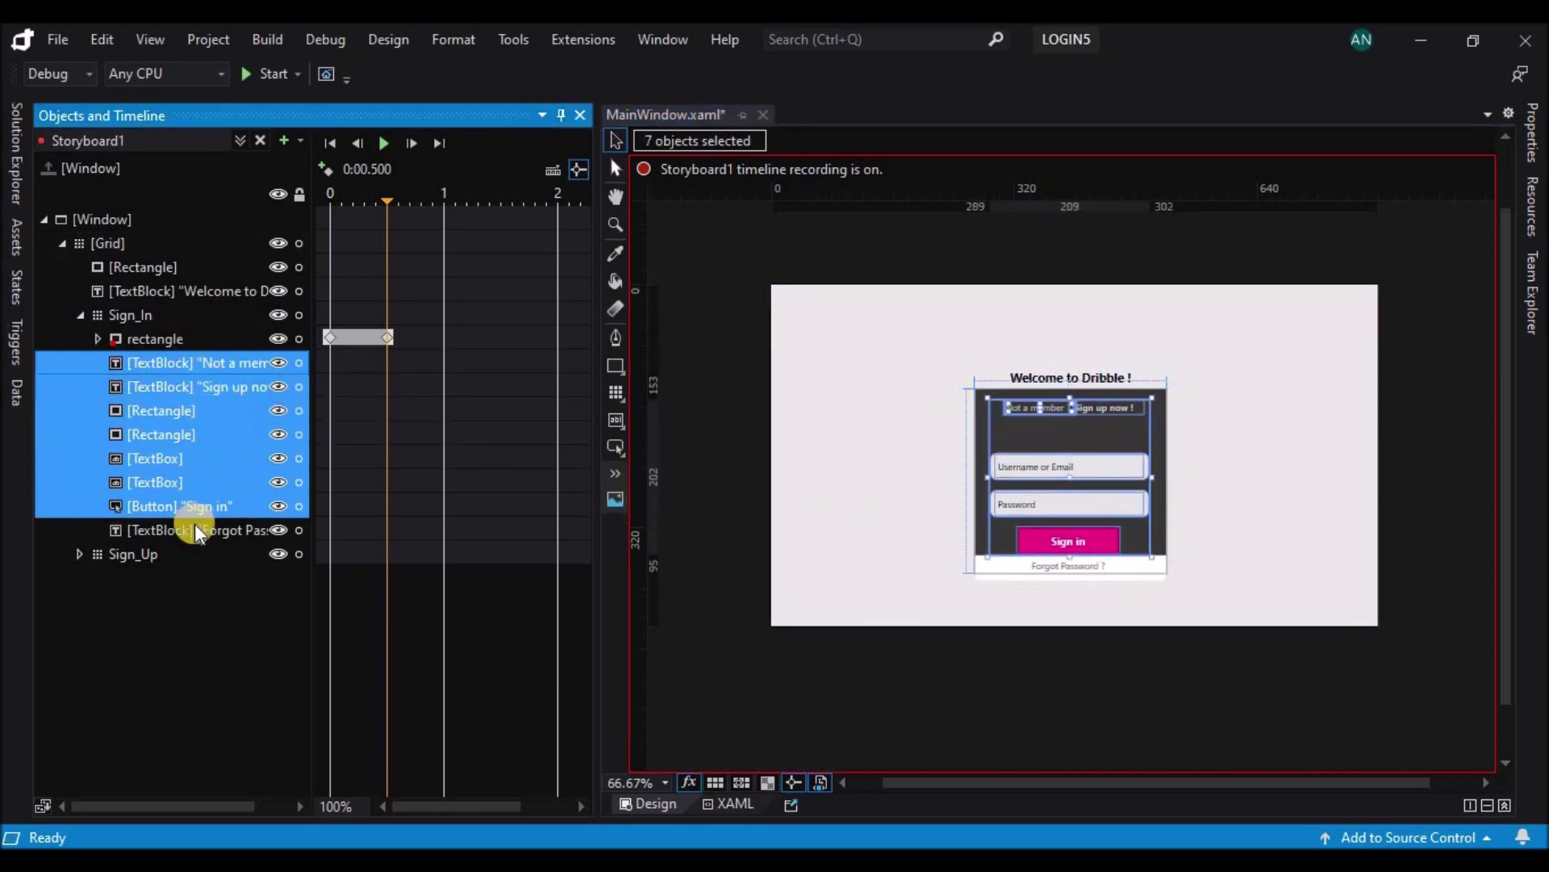
pyautogui.keyDown('shift'); pyautogui.click(197, 530); pyautogui.keyUp('shift')
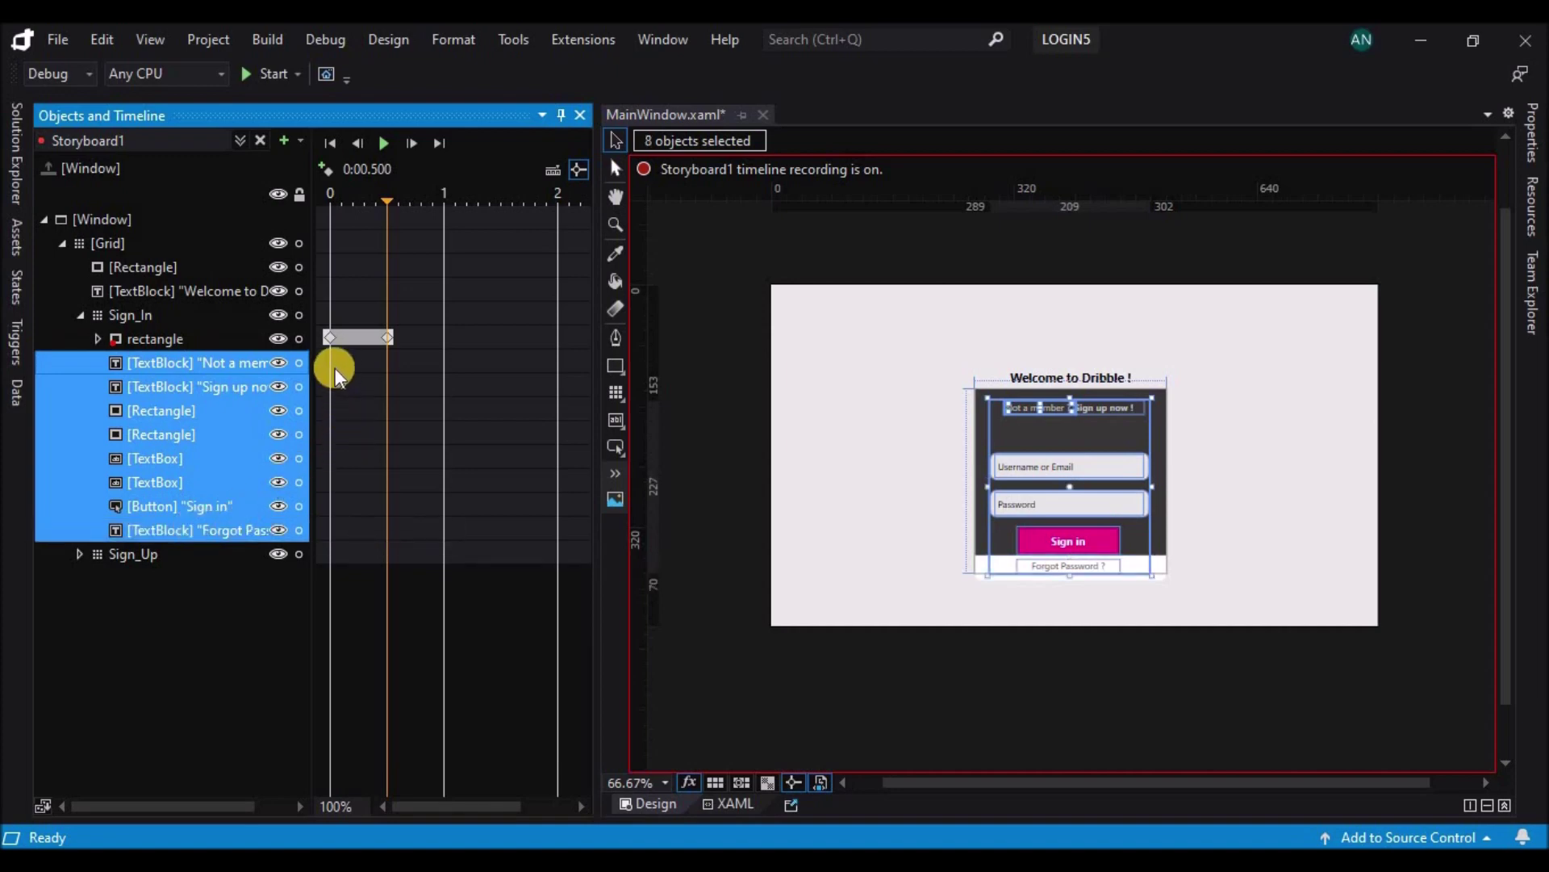
pyautogui.click(330, 251)
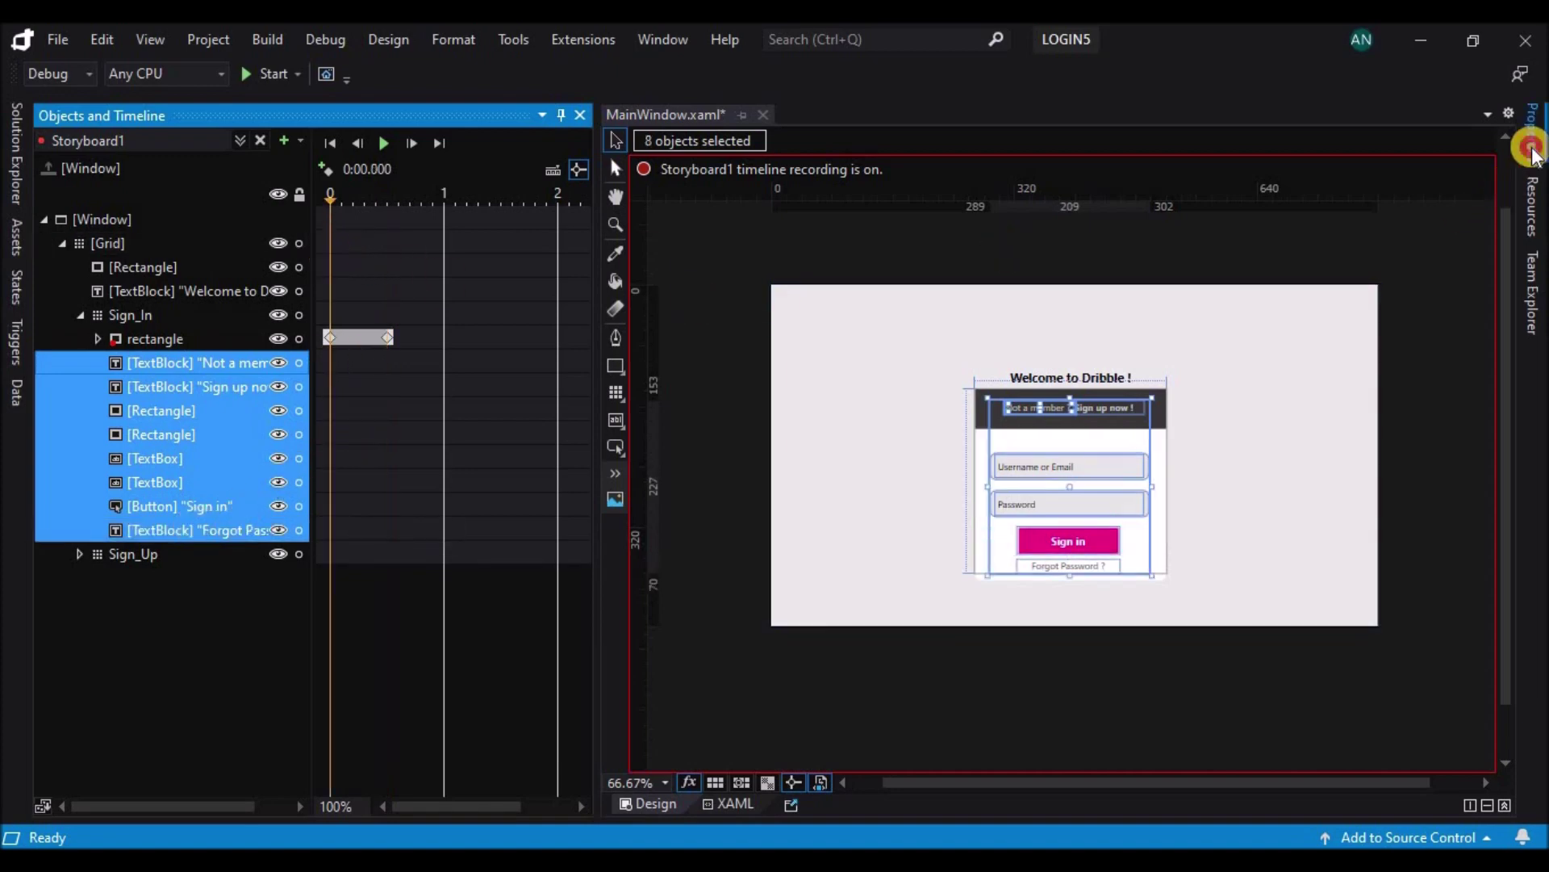
pyautogui.click(1530, 138)
pyautogui.moveTo(1517, 456); pyautogui.dragTo(1515, 557)
pyautogui.click(1473, 576)
pyautogui.click(1404, 623)
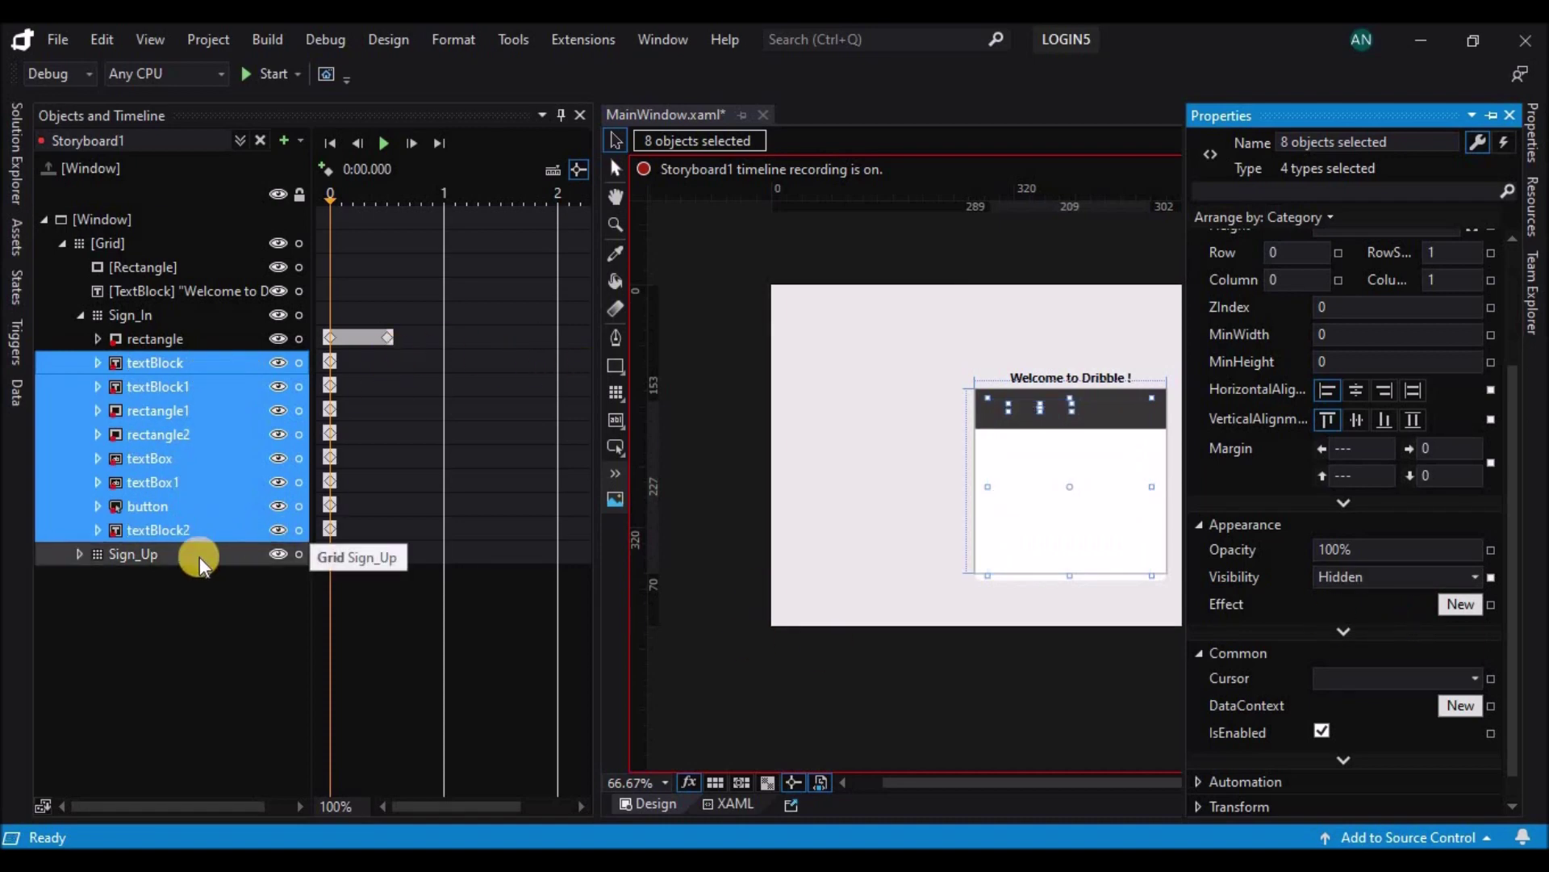
# - Set the Visibility of all eleven objects inside the Sign_Up grid to Visible at 0.5 seconds
pyautogui.click(385, 557)
pyautogui.click(75, 554)
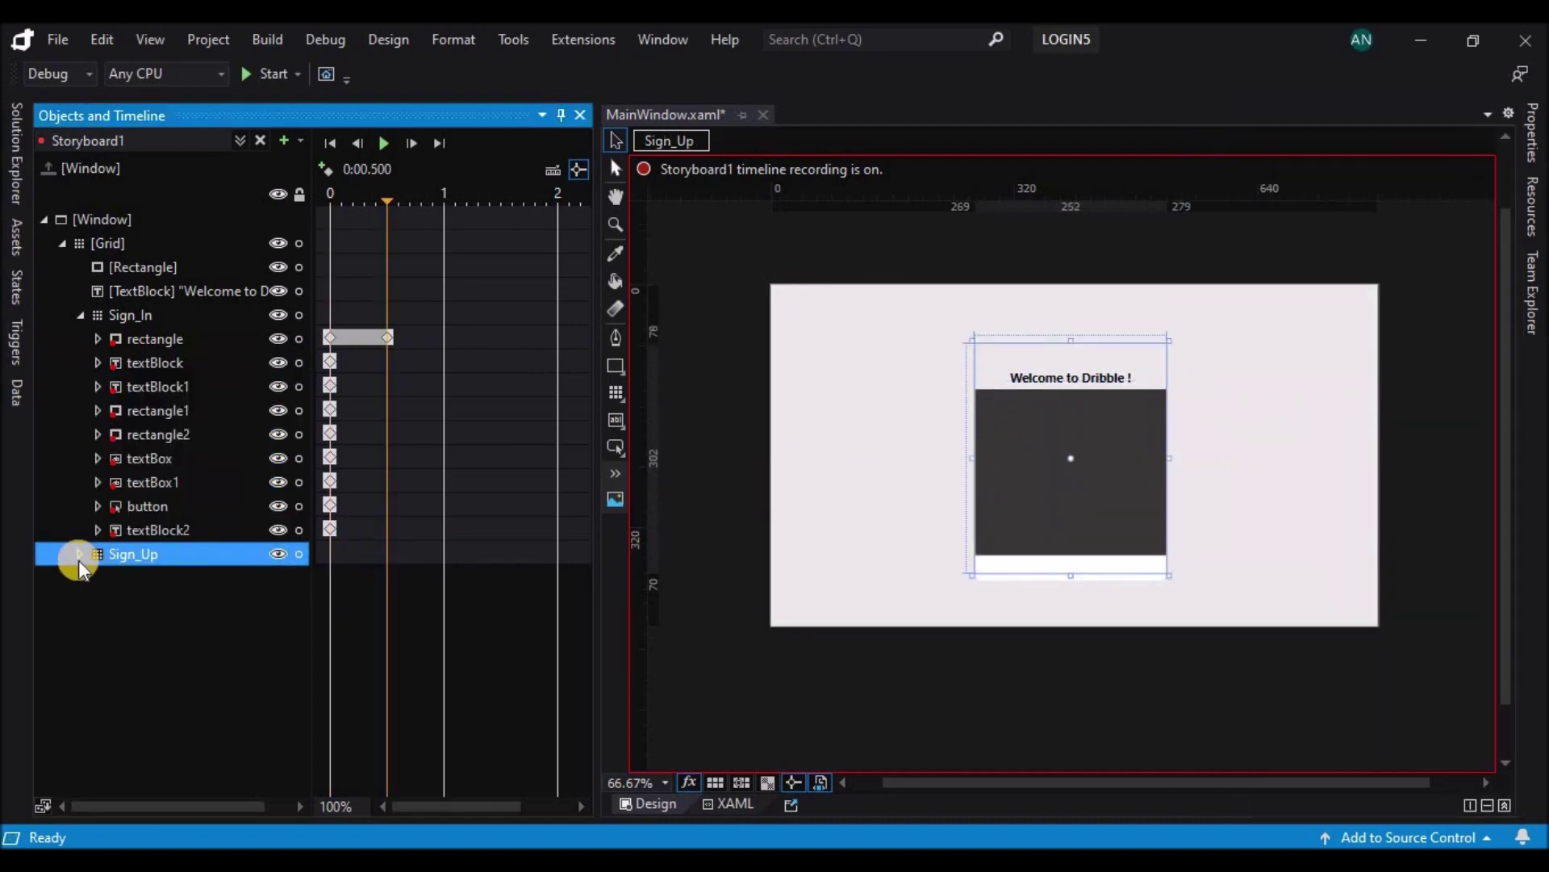
pyautogui.click(79, 554)
pyautogui.scroll(-1, 154, 549)
pyautogui.click(157, 529)
pyautogui.keyDown('shift'); pyautogui.click(161, 771); pyautogui.keyUp('shift')
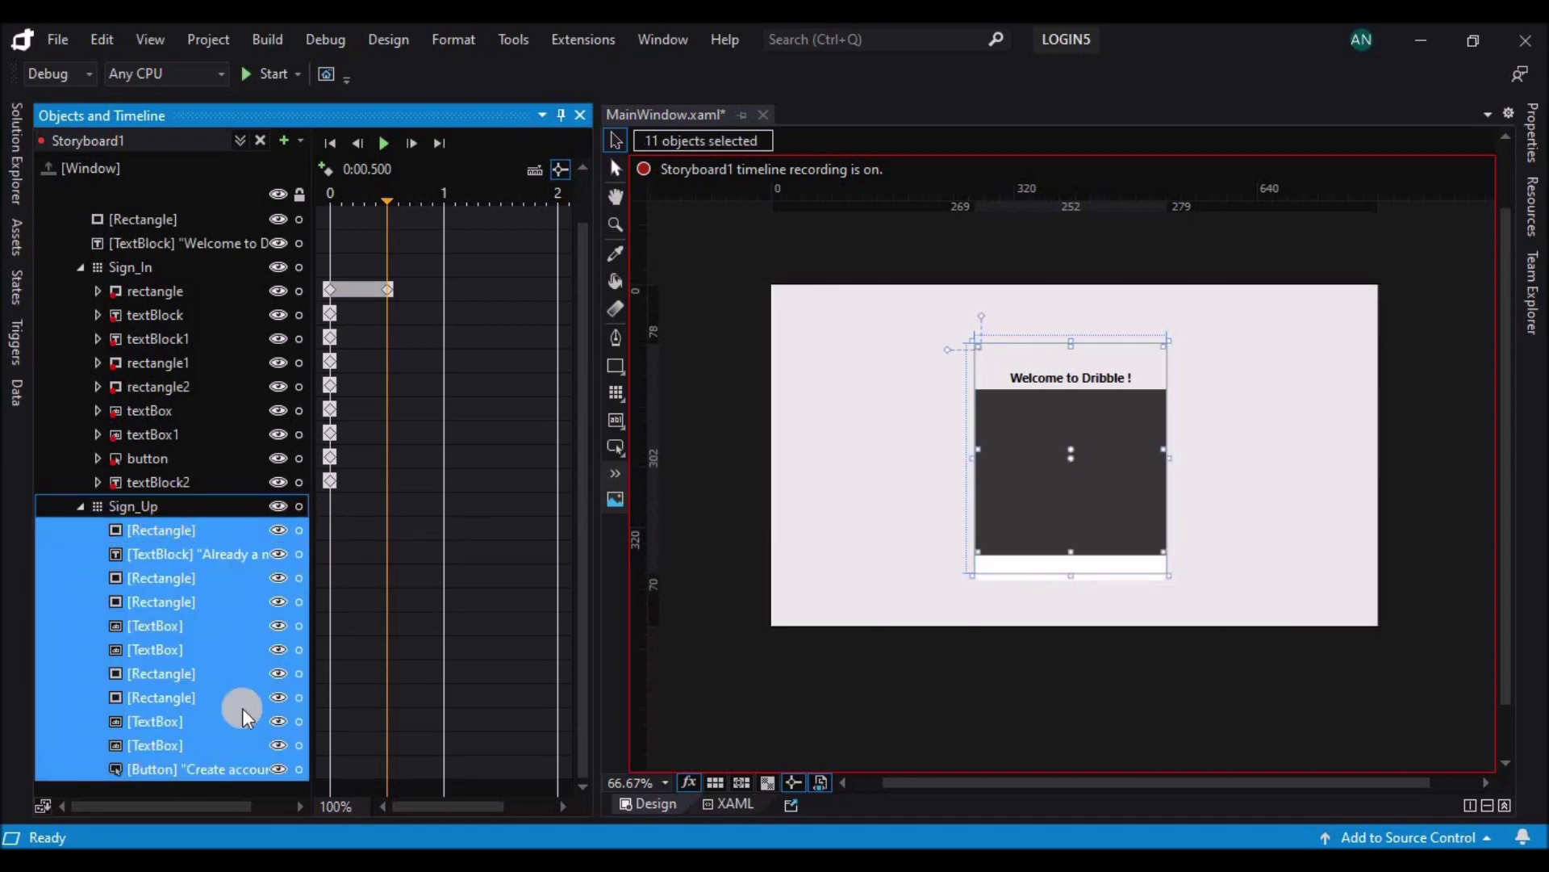
pyautogui.click(1532, 134)
pyautogui.click(1471, 720)
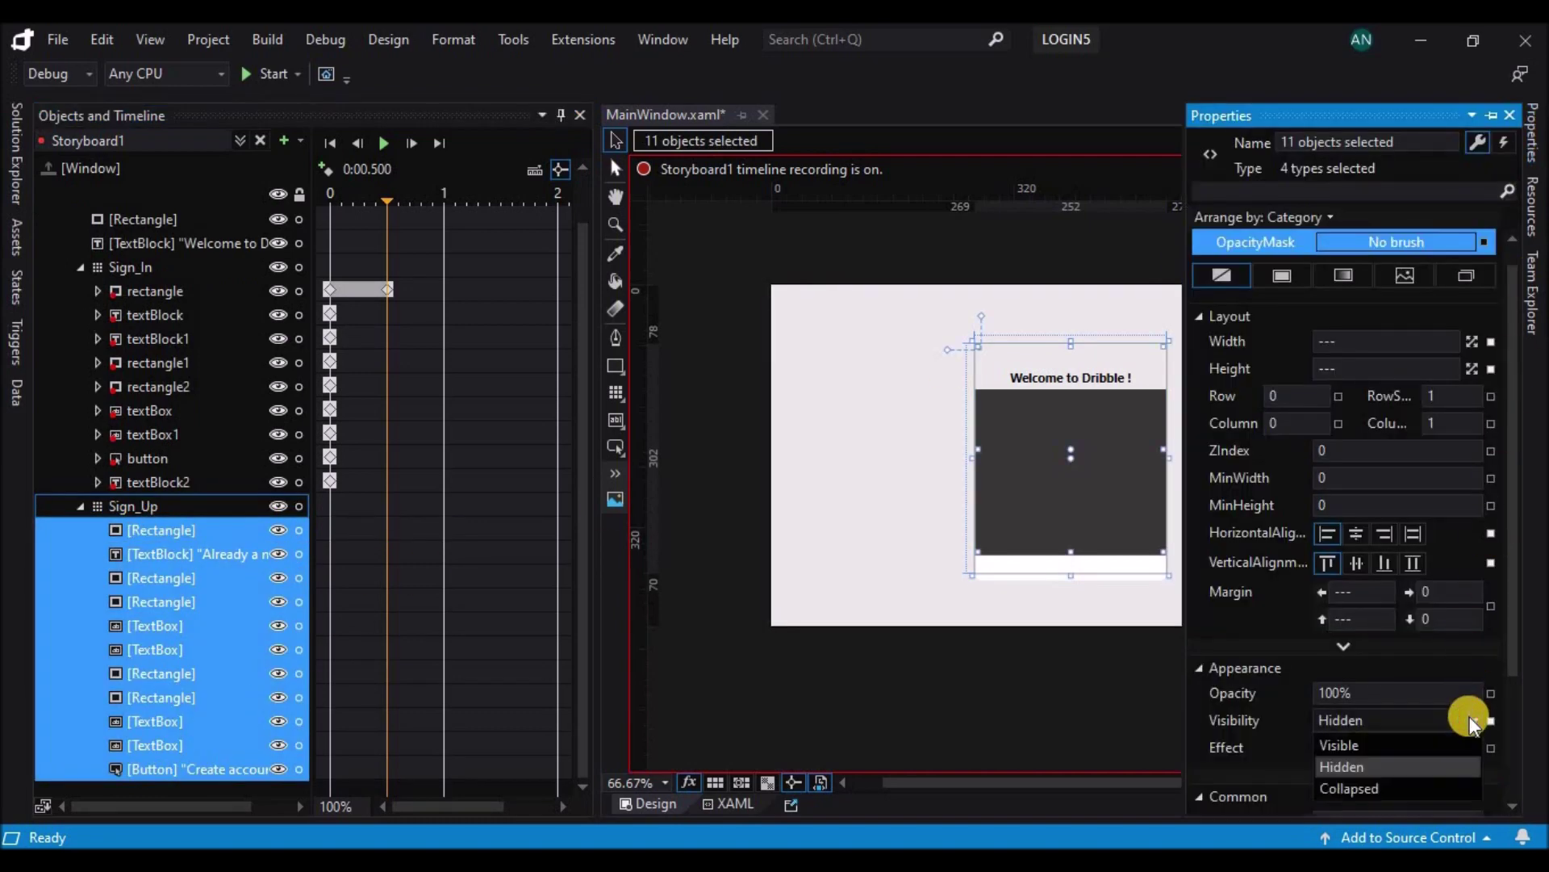
pyautogui.click(1380, 741)
# - Deselect the objects, preview the storyboard animation, and rebuild the solution
pyautogui.click(885, 712)
pyautogui.click(386, 144)
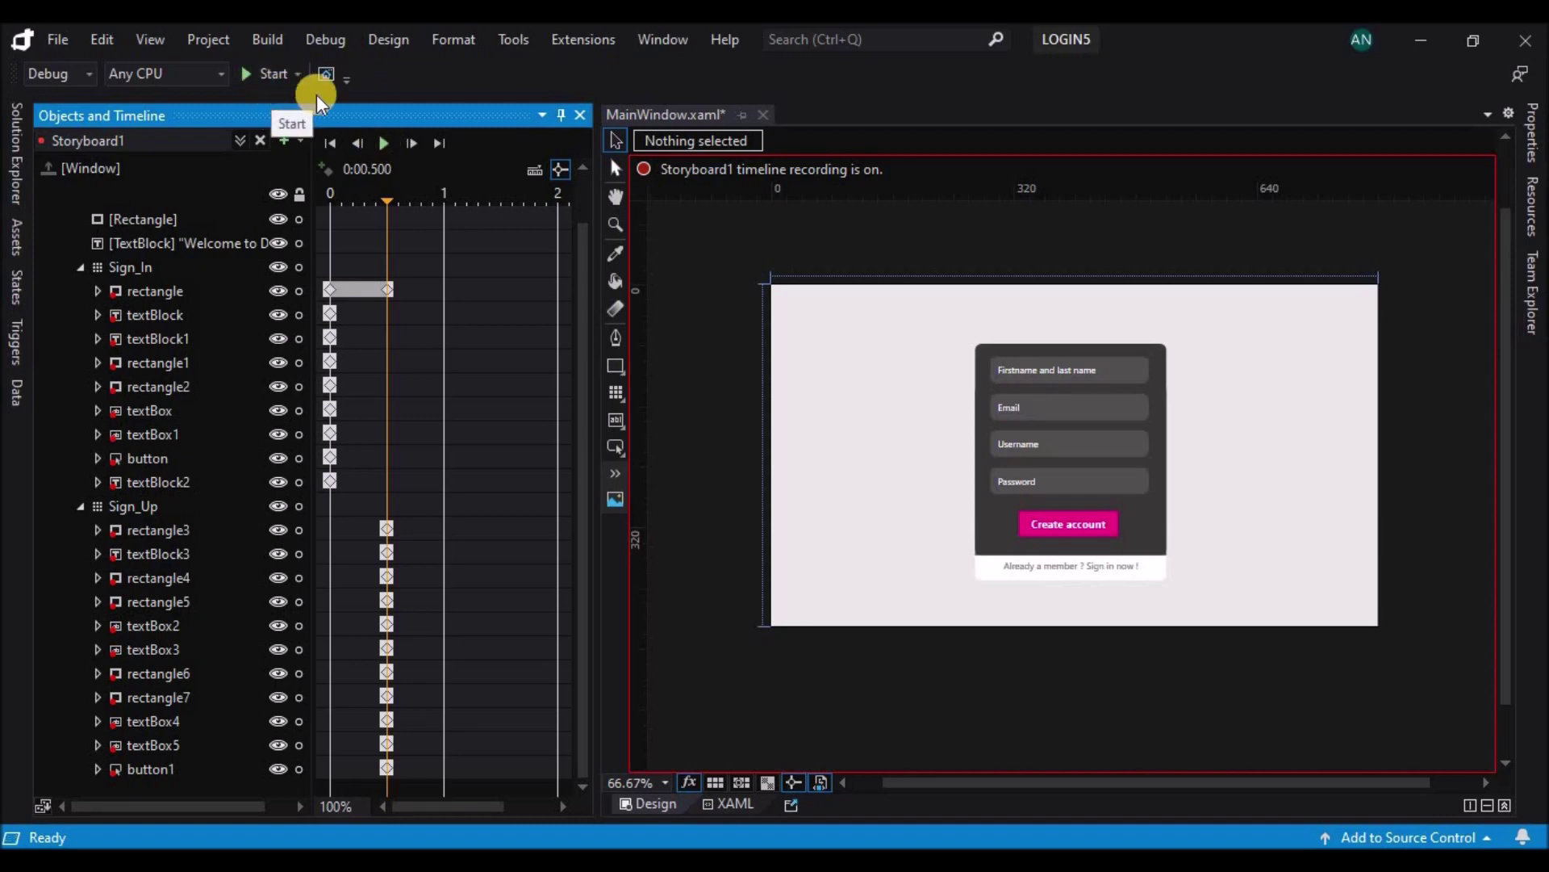
pyautogui.click(267, 40)
pyautogui.click(263, 86)
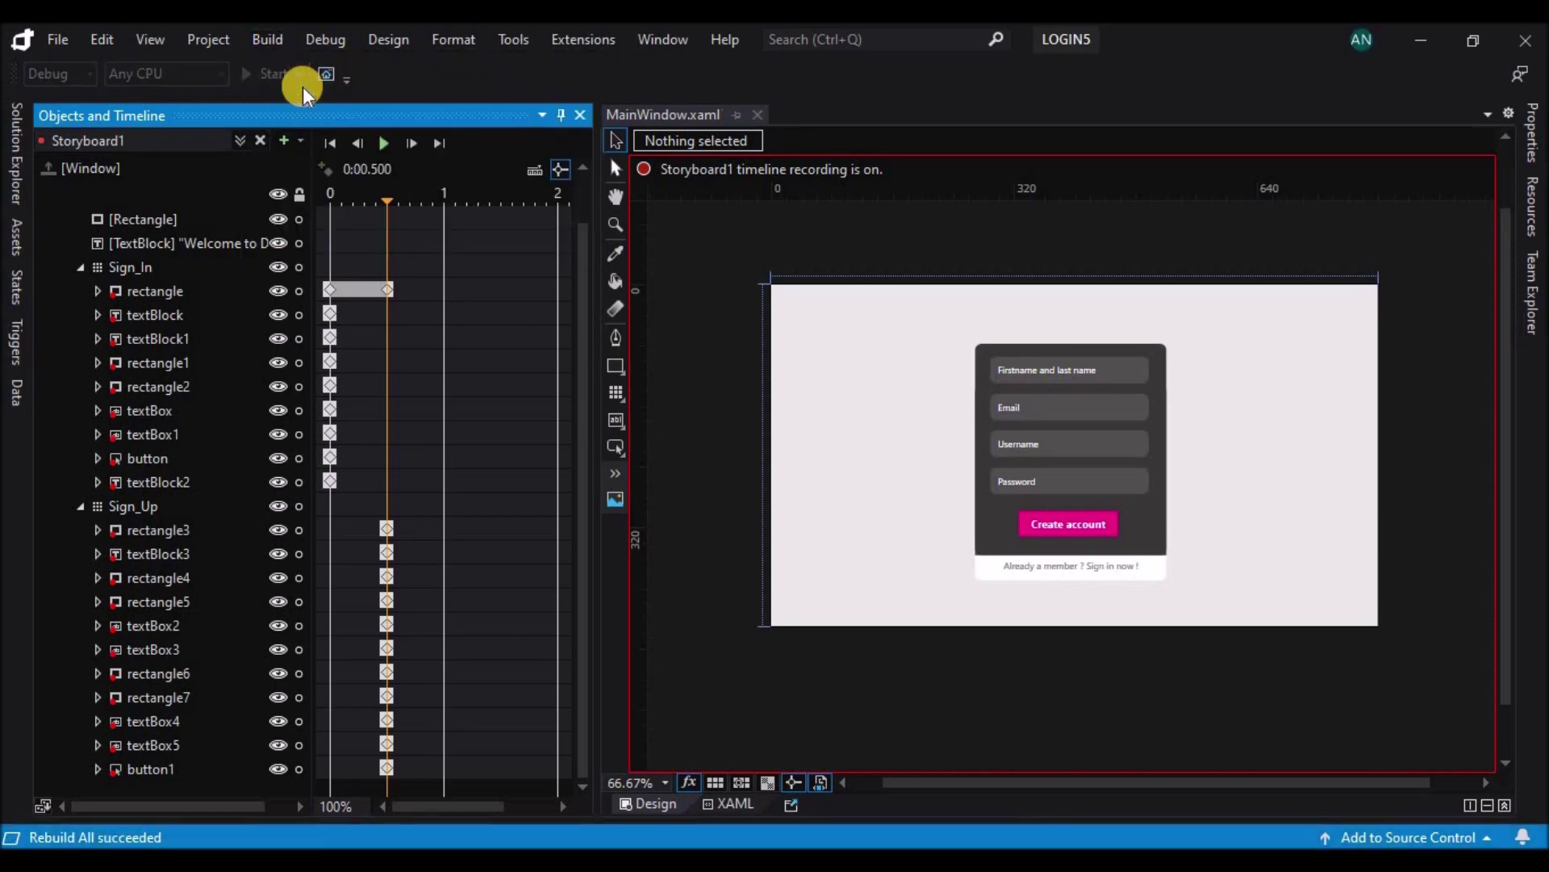
pyautogui.click(389, 476)
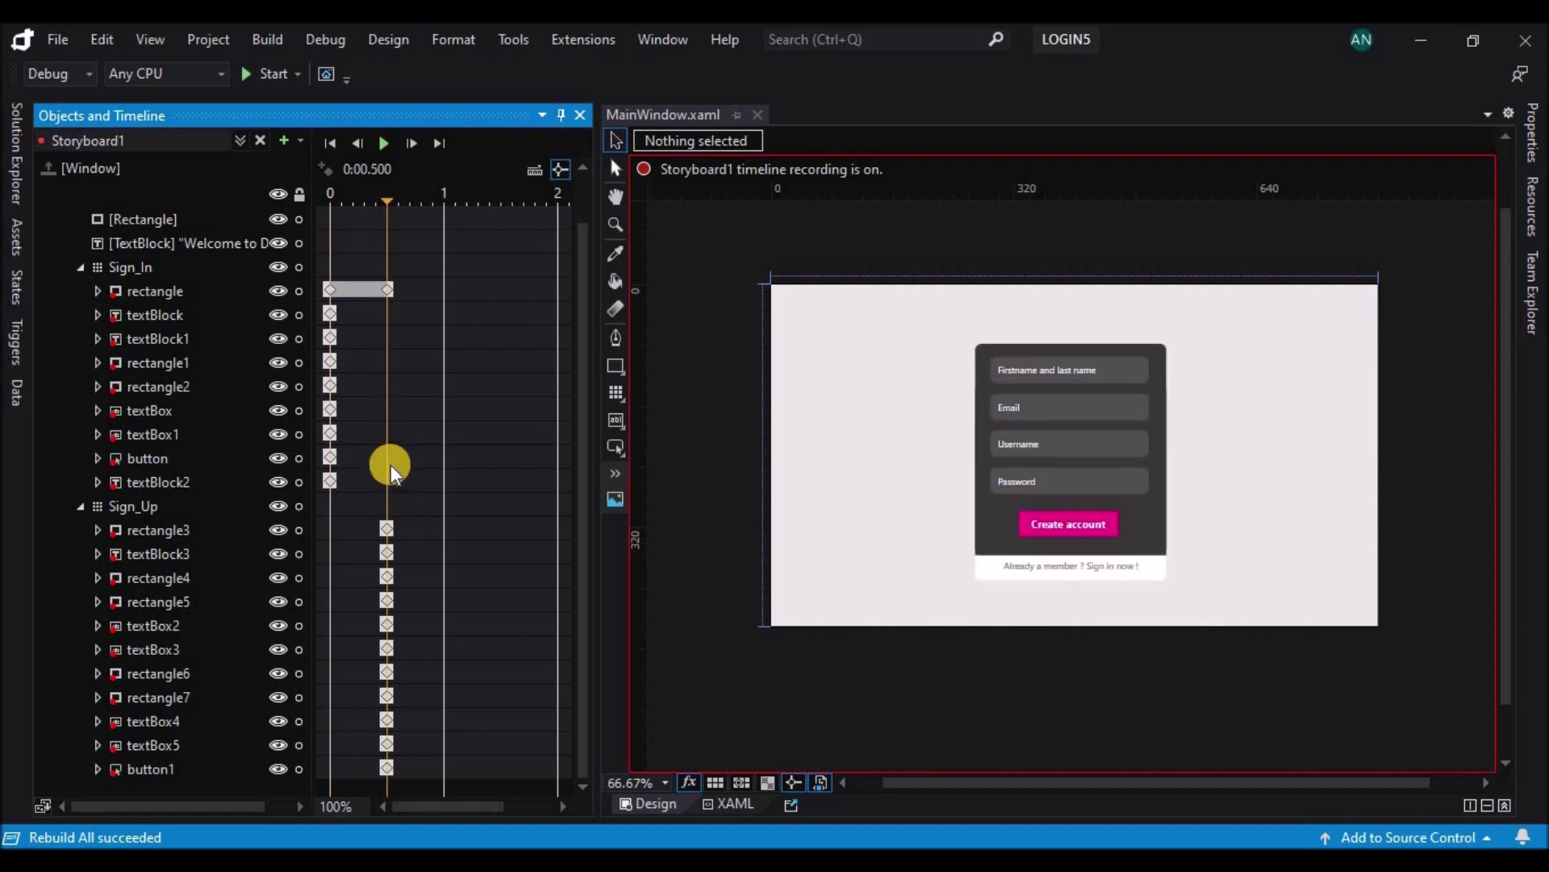
pyautogui.scroll(2, 580, 332)
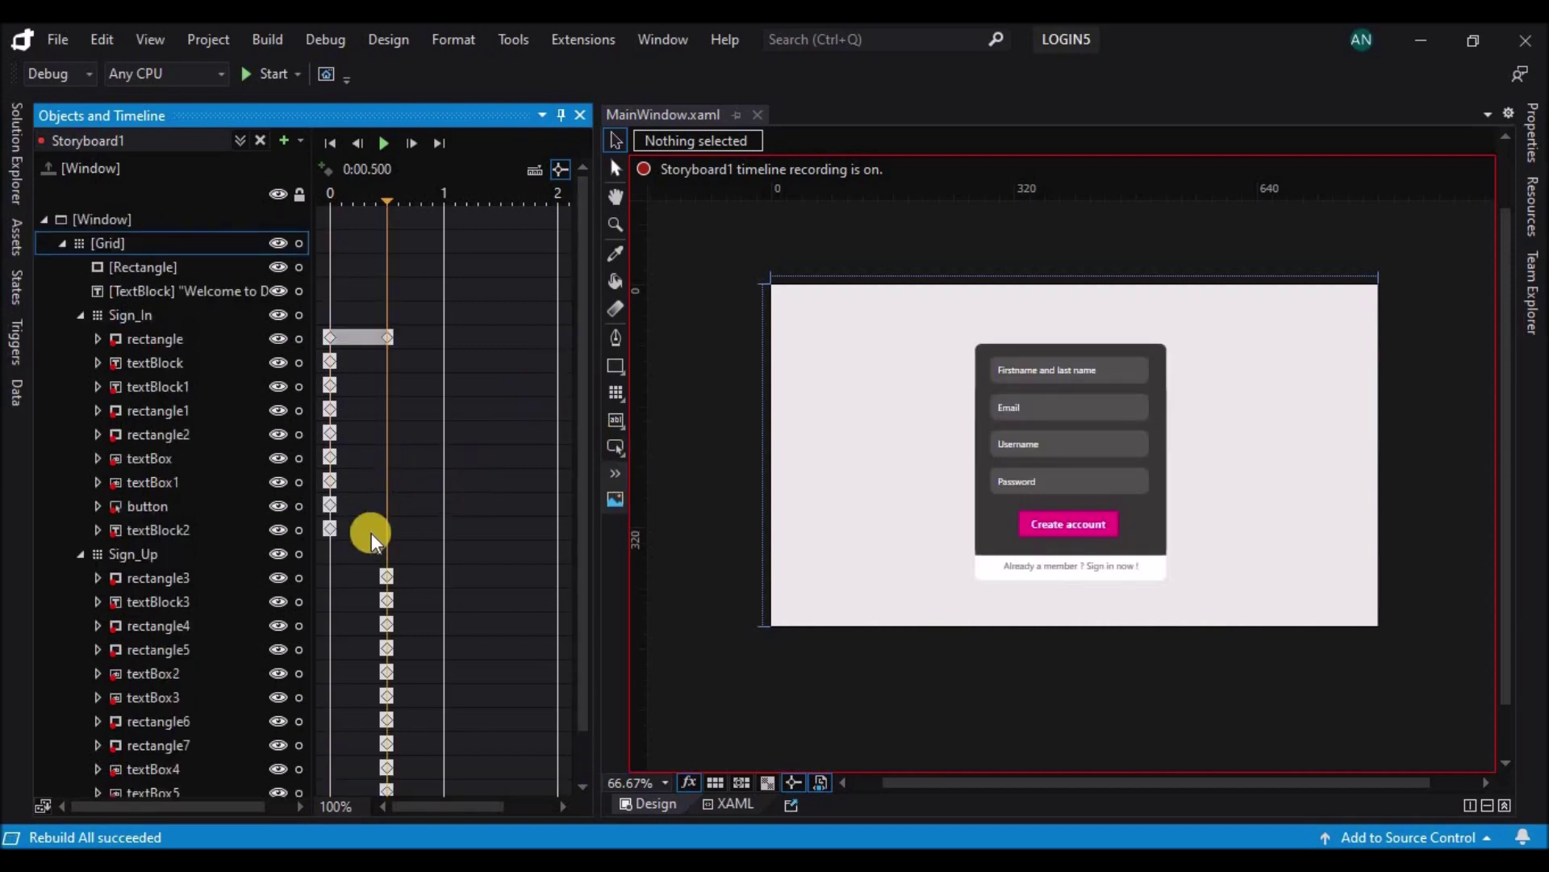
pyautogui.click(179, 370)
pyautogui.click(278, 553)
pyautogui.click(278, 553)
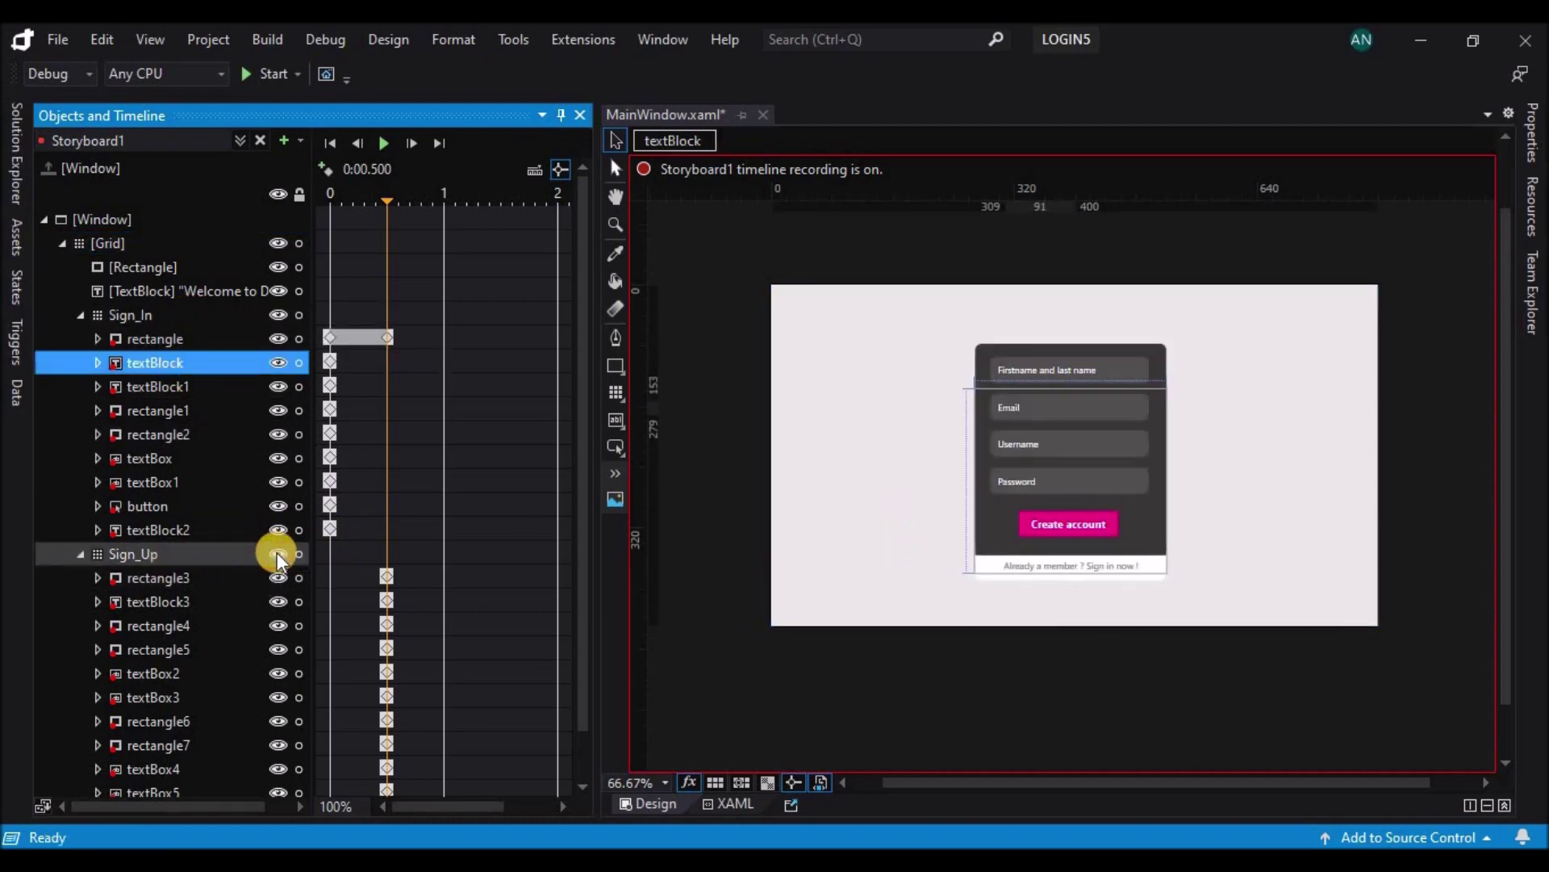
# - Change the window's Loaded trigger so the "Sign up now !" text block's MouseDown event begins Storyboard1
pyautogui.click(156, 389)
pyautogui.click(16, 343)
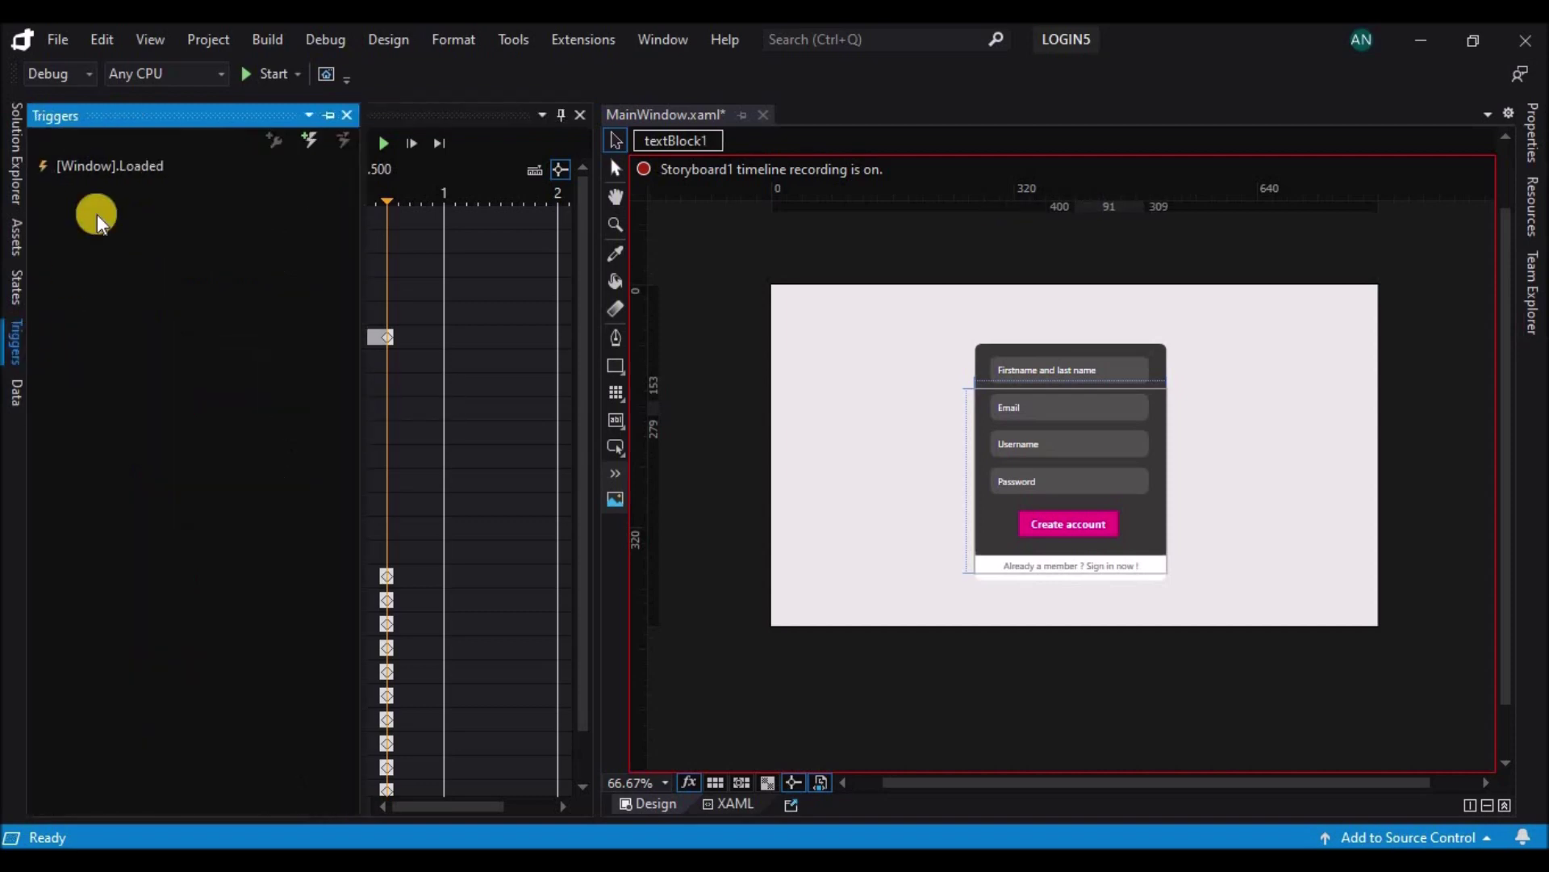
pyautogui.click(146, 398)
pyautogui.click(115, 443)
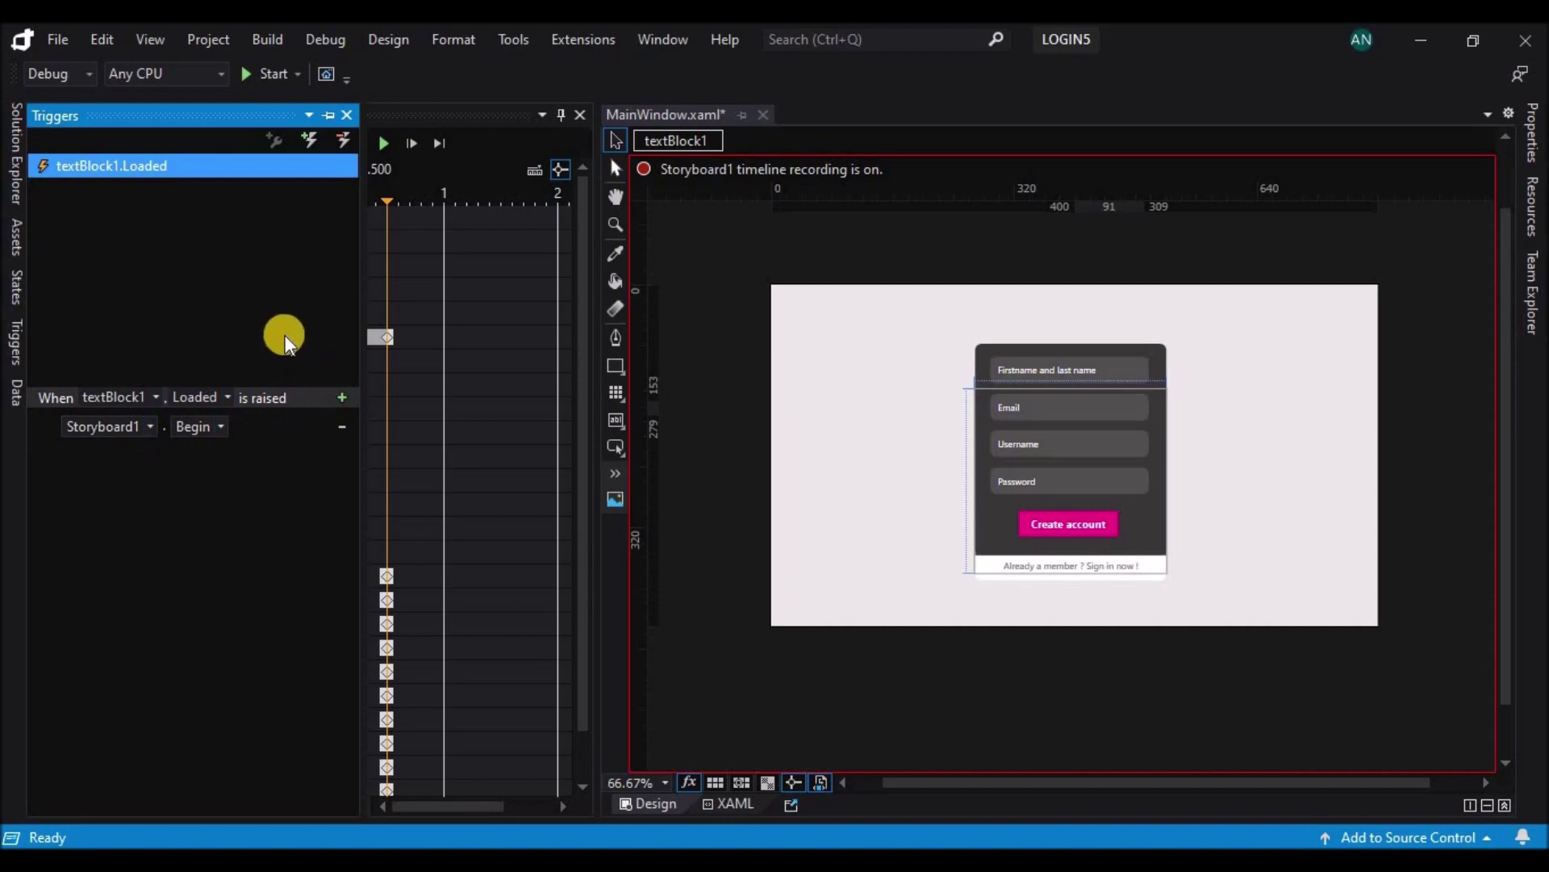
pyautogui.click(228, 396)
pyautogui.scroll(-15, 236, 533)
pyautogui.scroll(3, 226, 481)
pyautogui.click(230, 500)
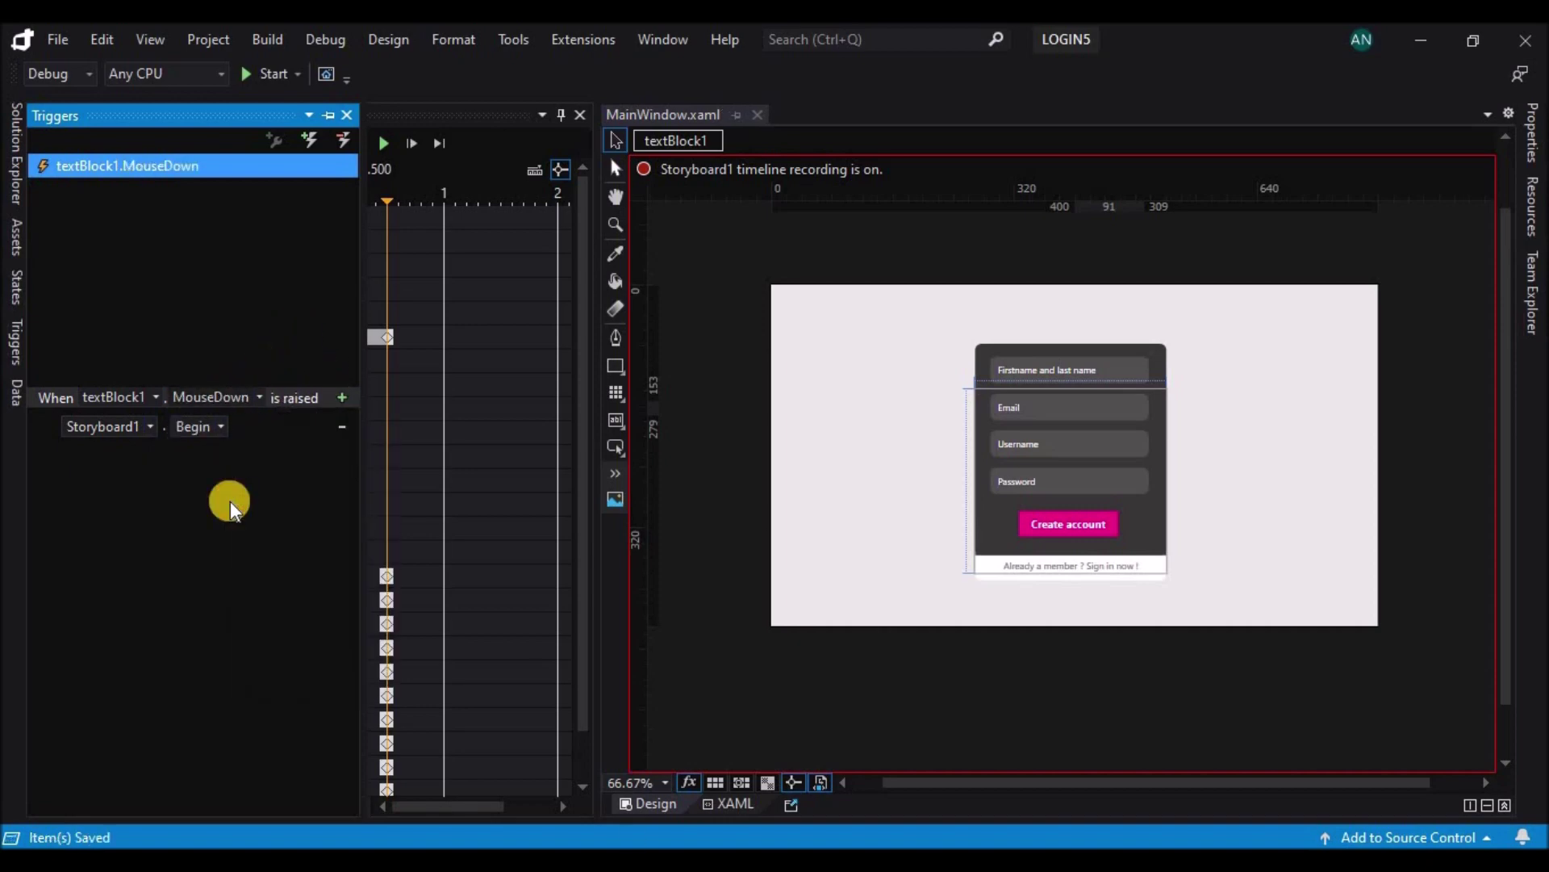
# - Run the application, test the "Sign up now !" transition, and stop debugging
pyautogui.click(269, 73)
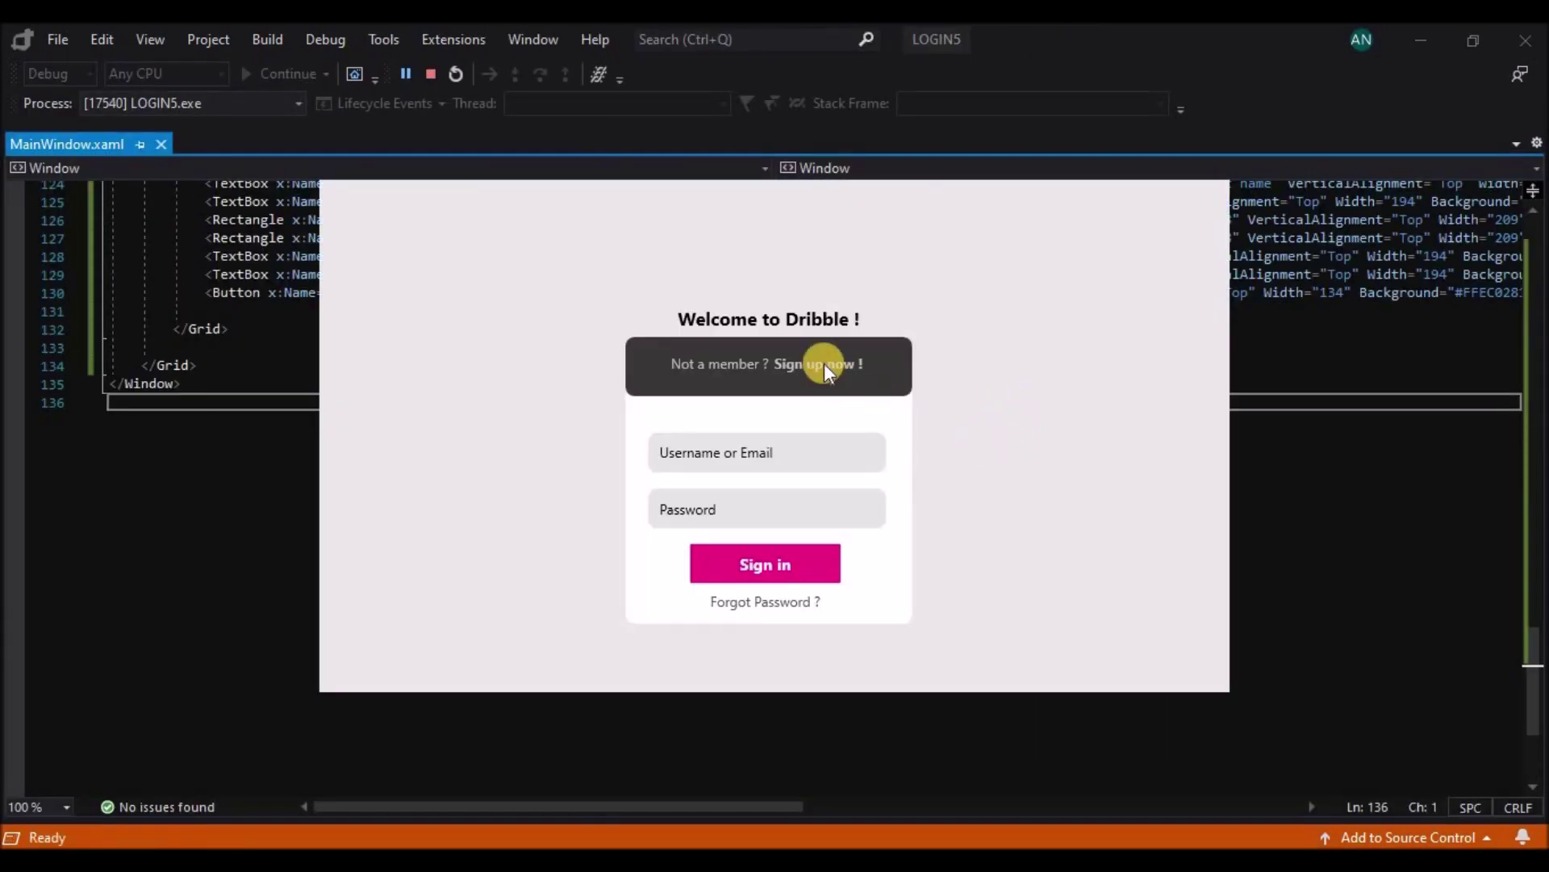
pyautogui.click(825, 364)
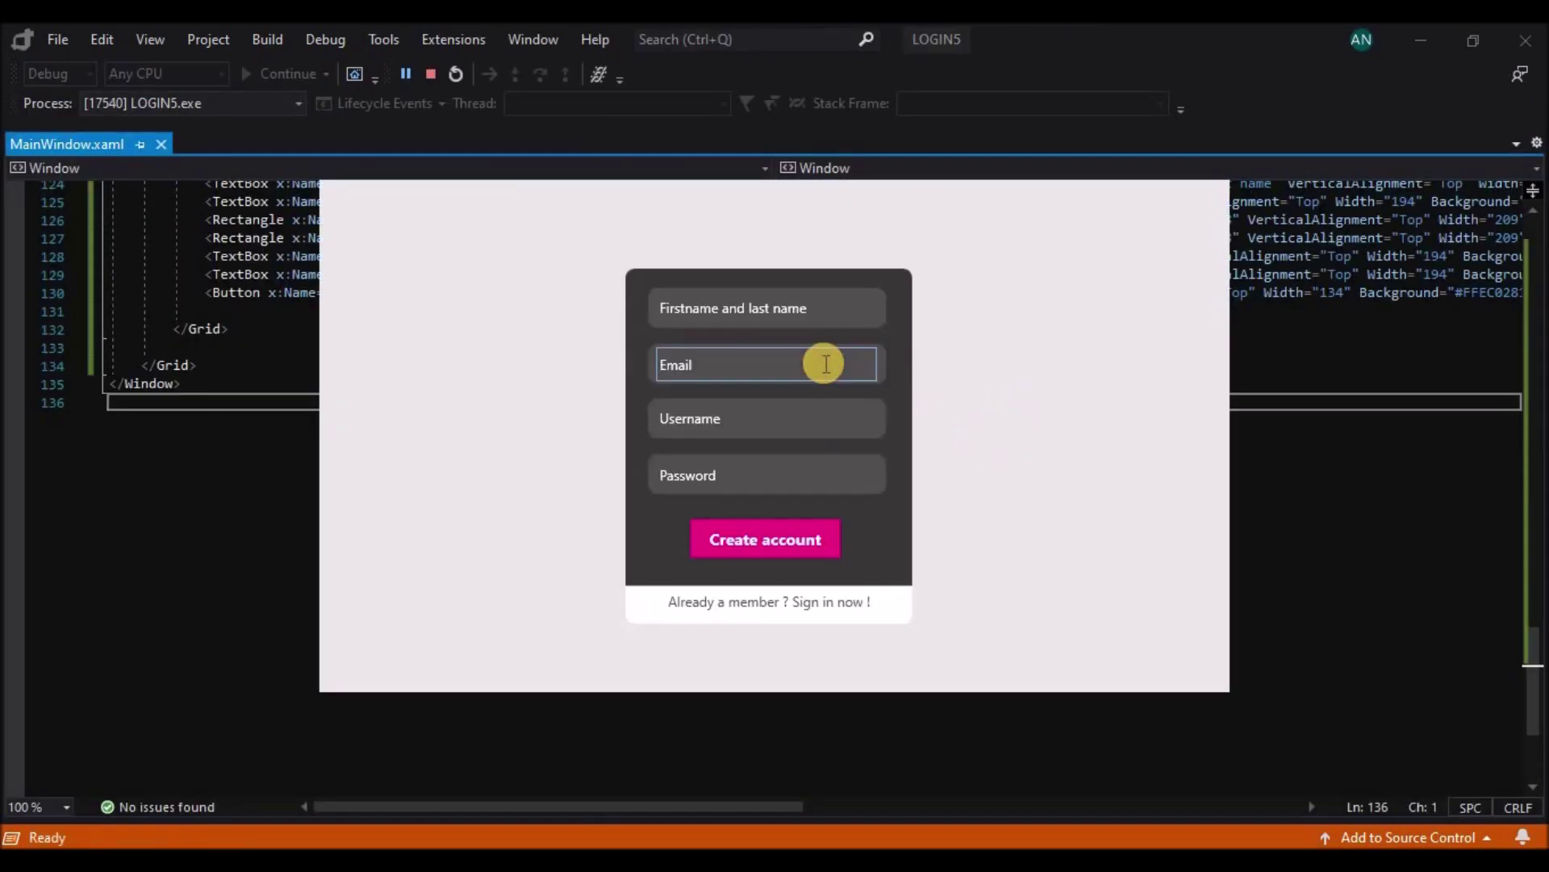
pyautogui.click(430, 74)
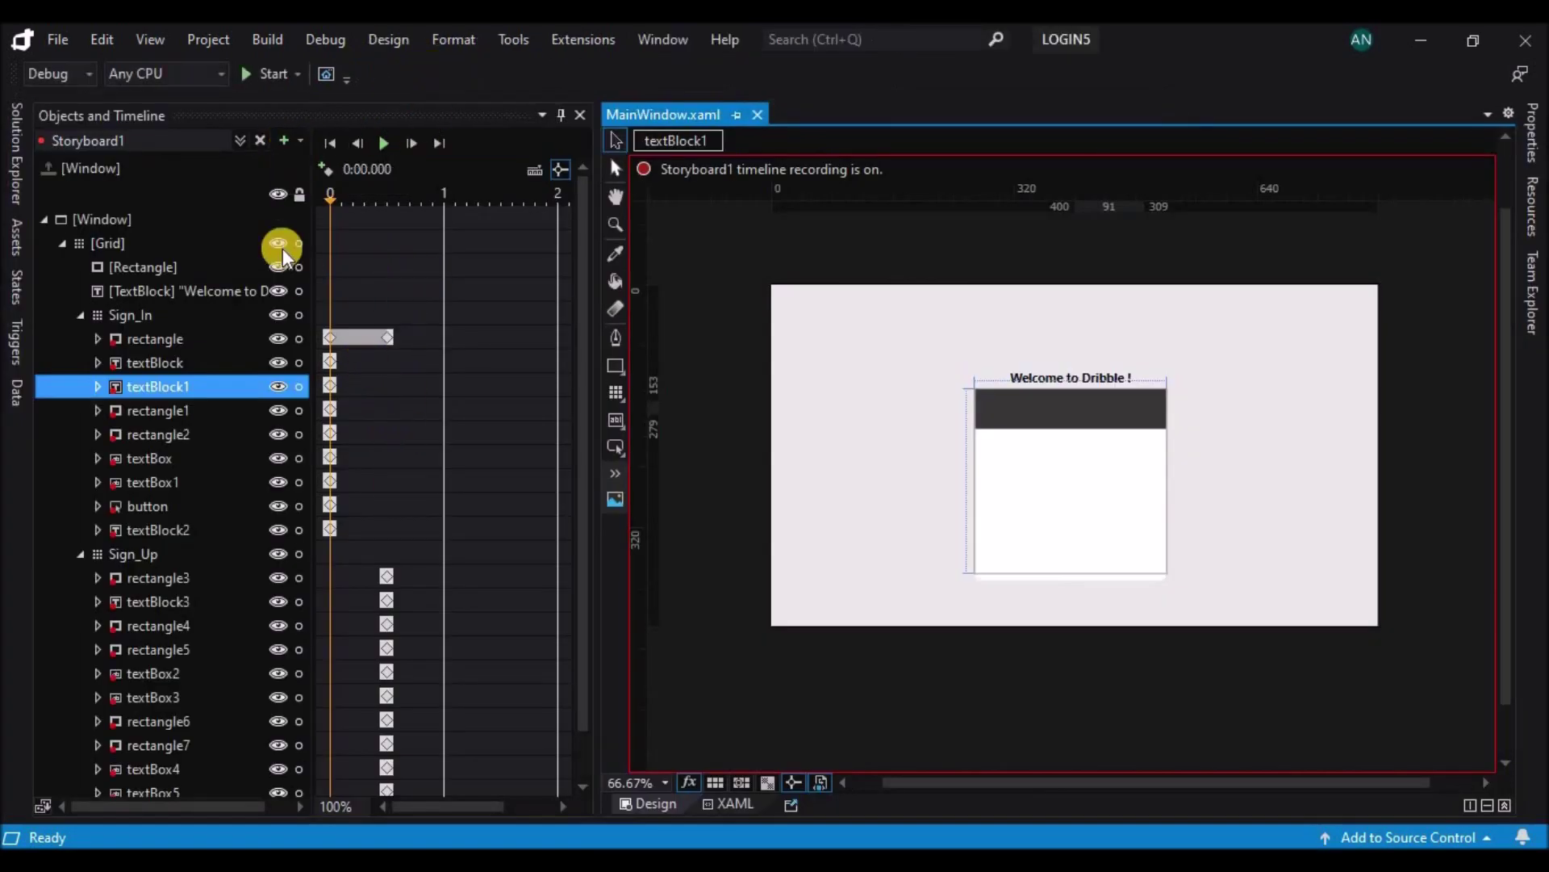
# - Close the storyboard and draw a rectangle in the root Grid covering the entire 800 × 450 window
pyautogui.click(260, 143)
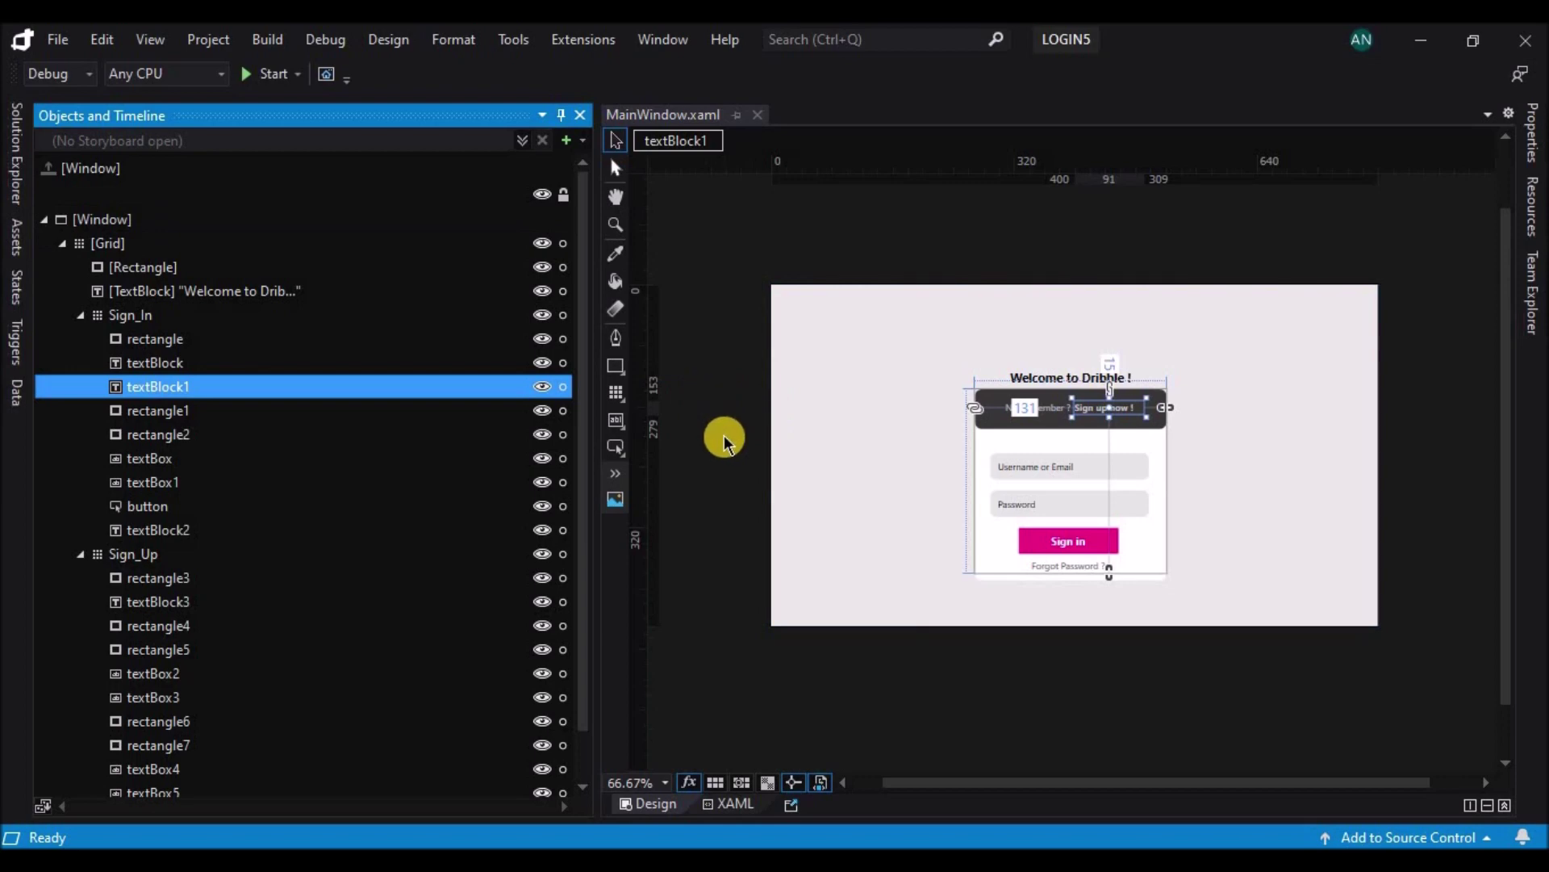
pyautogui.click(128, 316)
pyautogui.click(137, 555)
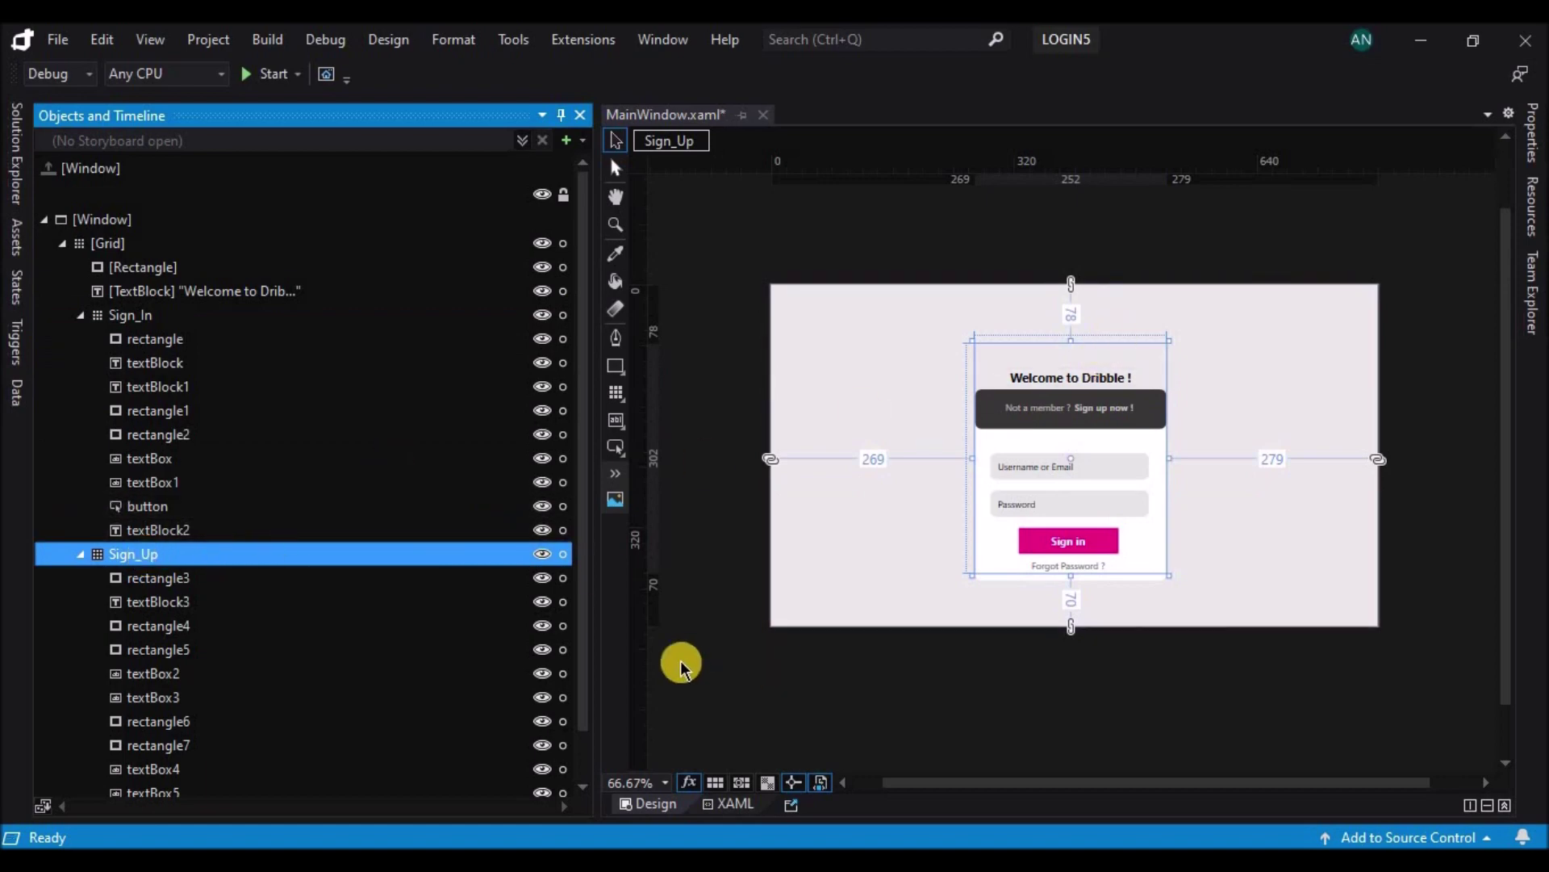
pyautogui.click(145, 243)
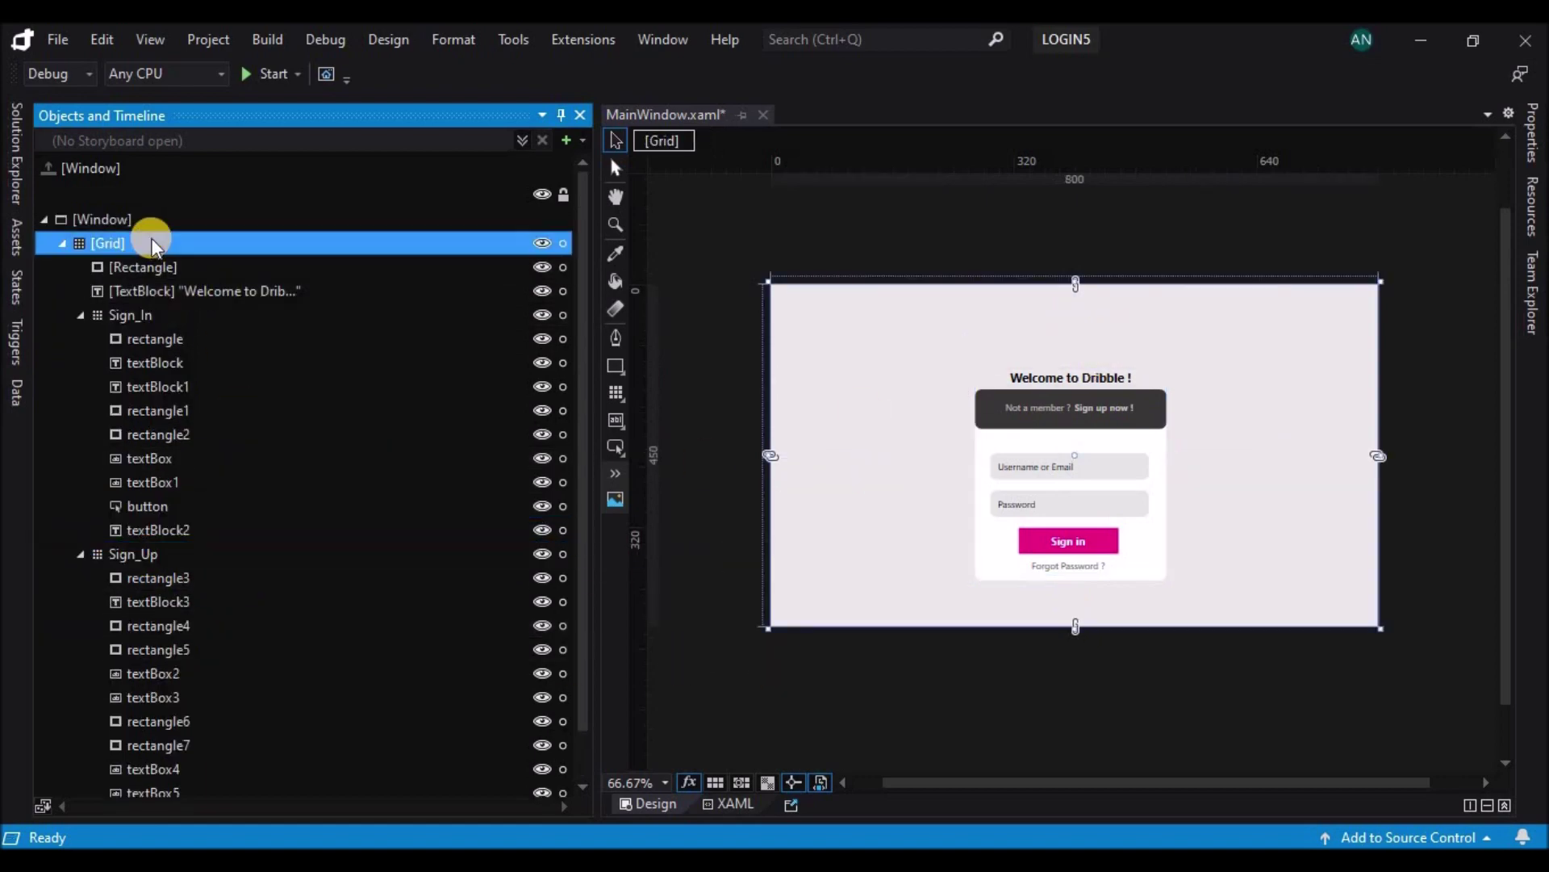
pyautogui.doubleClick(616, 368)
pyautogui.moveTo(824, 328); pyautogui.dragTo(1082, 482)
pyautogui.moveTo(1020, 424); pyautogui.dragTo(773, 282)
pyautogui.moveTo(1099, 502); pyautogui.dragTo(1380, 628)
# - Add an image about 259.5 × 118.5 over the rectangle with source images (1).png, replacing the existing project file
pyautogui.click(615, 498)
pyautogui.moveTo(1005, 415); pyautogui.dragTo(1208, 510)
pyautogui.click(1531, 133)
pyautogui.scroll(-3, 1506, 549)
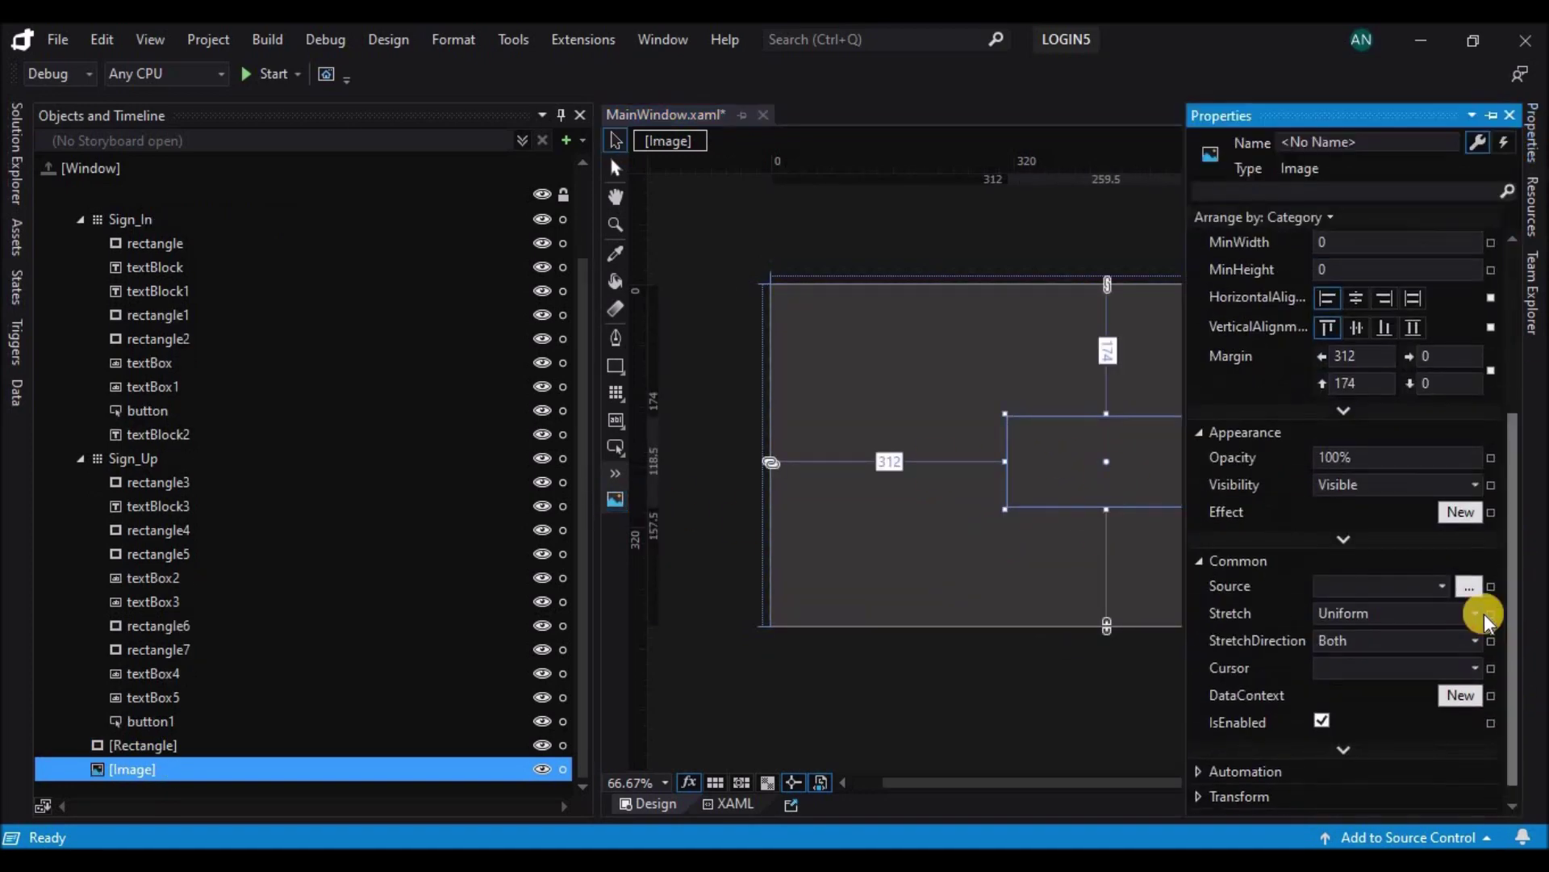
pyautogui.click(1469, 587)
pyautogui.doubleClick(303, 424)
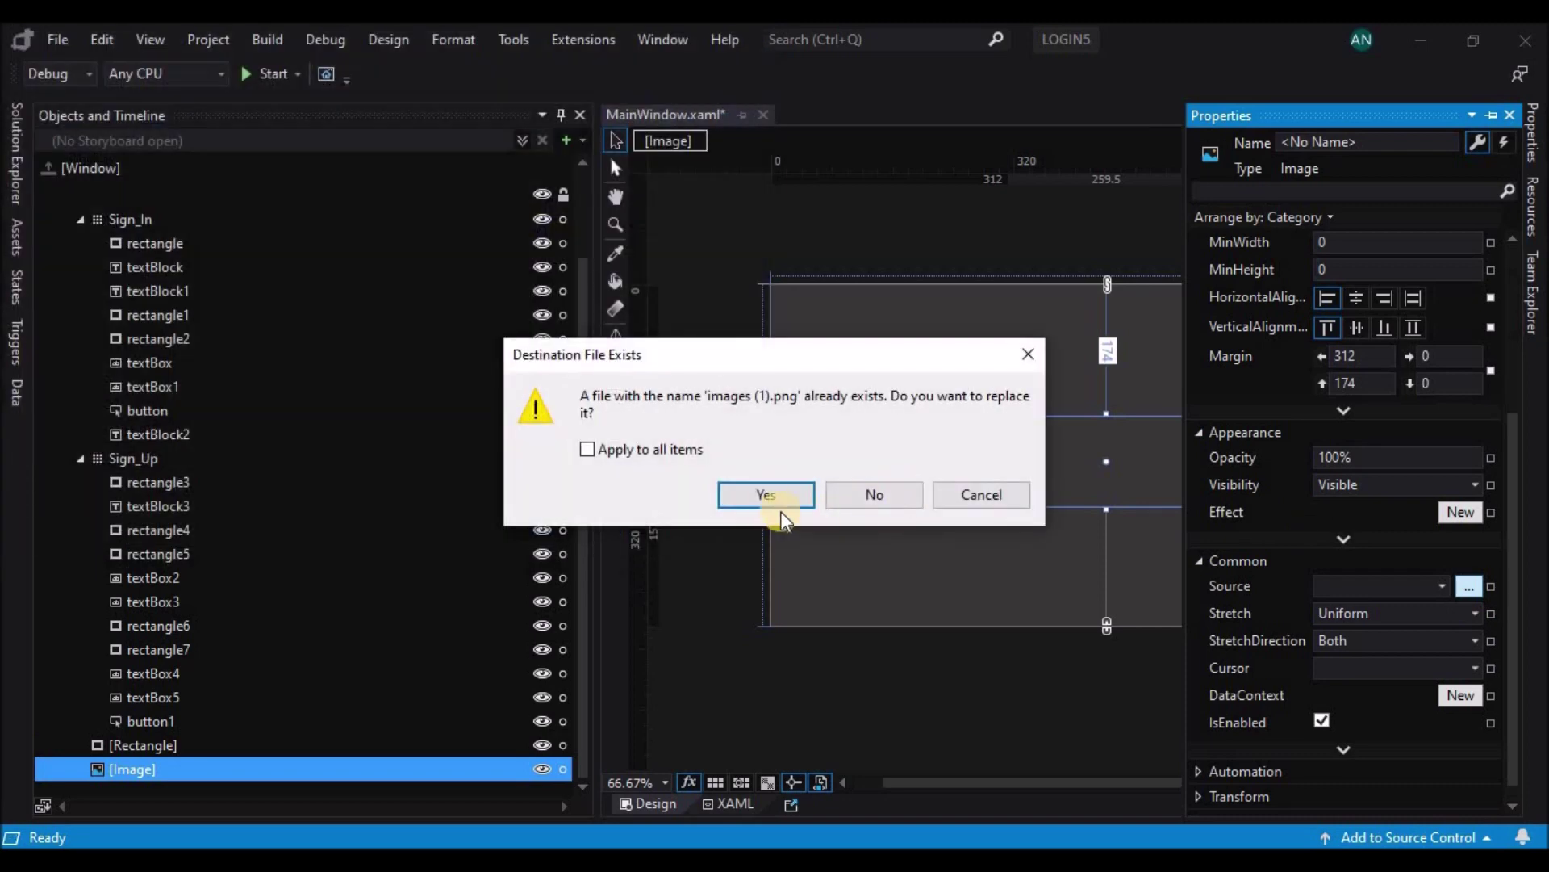
pyautogui.click(767, 497)
# - Centre the dribbble wordmark image horizontally on the rectangle and duplicate it
pyautogui.moveTo(1166, 440); pyautogui.dragTo(1117, 422)
pyautogui.hotkey('ctrl', 'c')
pyautogui.hotkey('ctrl', 'v')
# - Replace the duplicated wordmark's source with the pink dribbble ball image and centre it horizontally above the remaining wordmark
pyautogui.click(1531, 133)
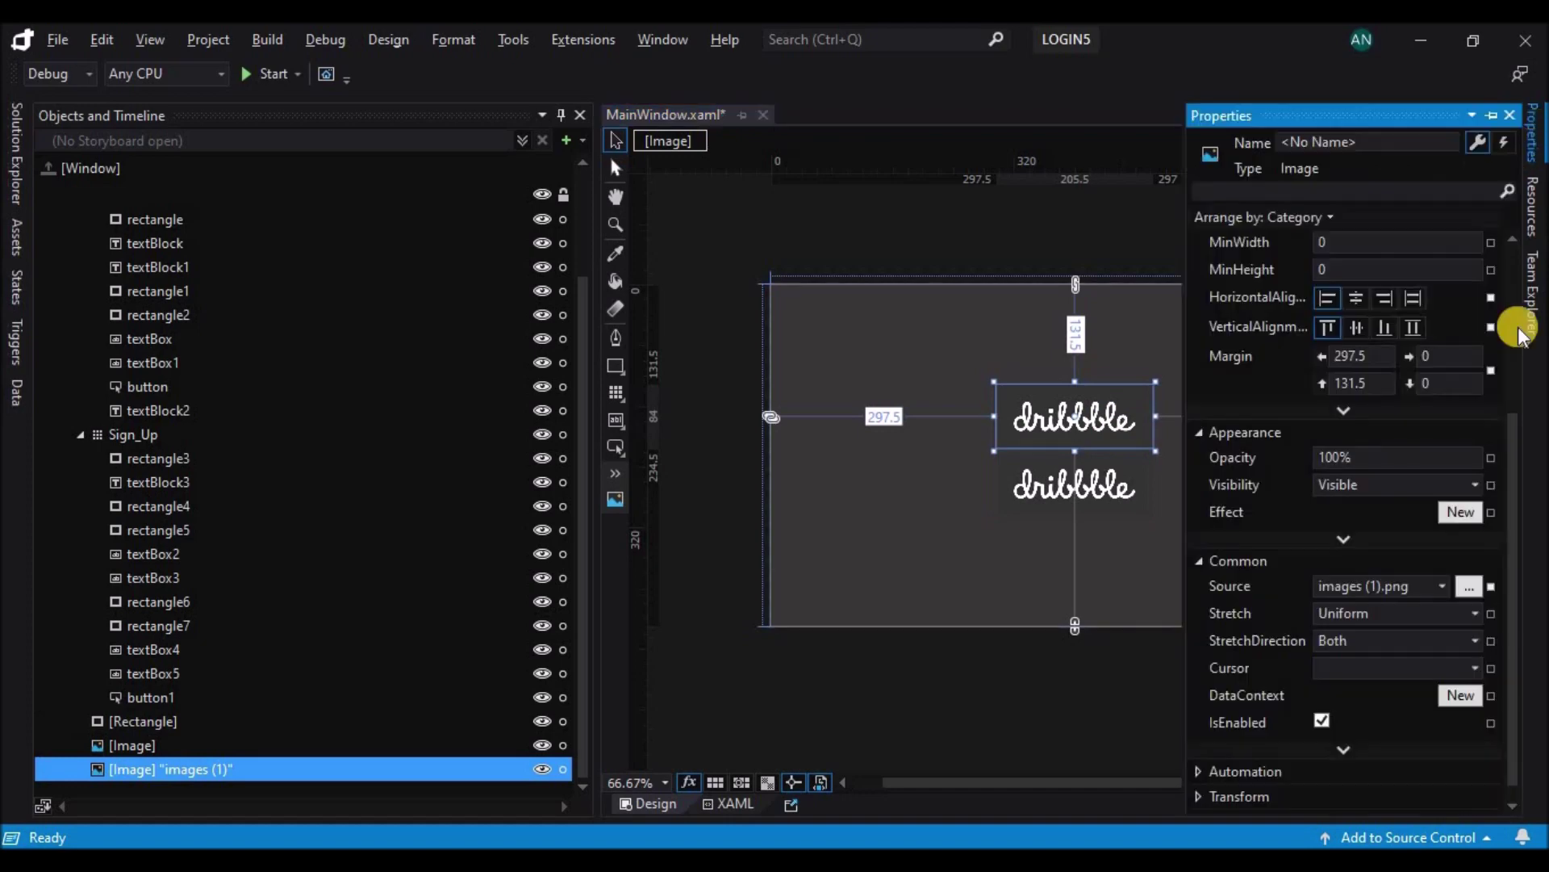
pyautogui.click(1468, 586)
pyautogui.doubleClick(436, 209)
pyautogui.click(773, 505)
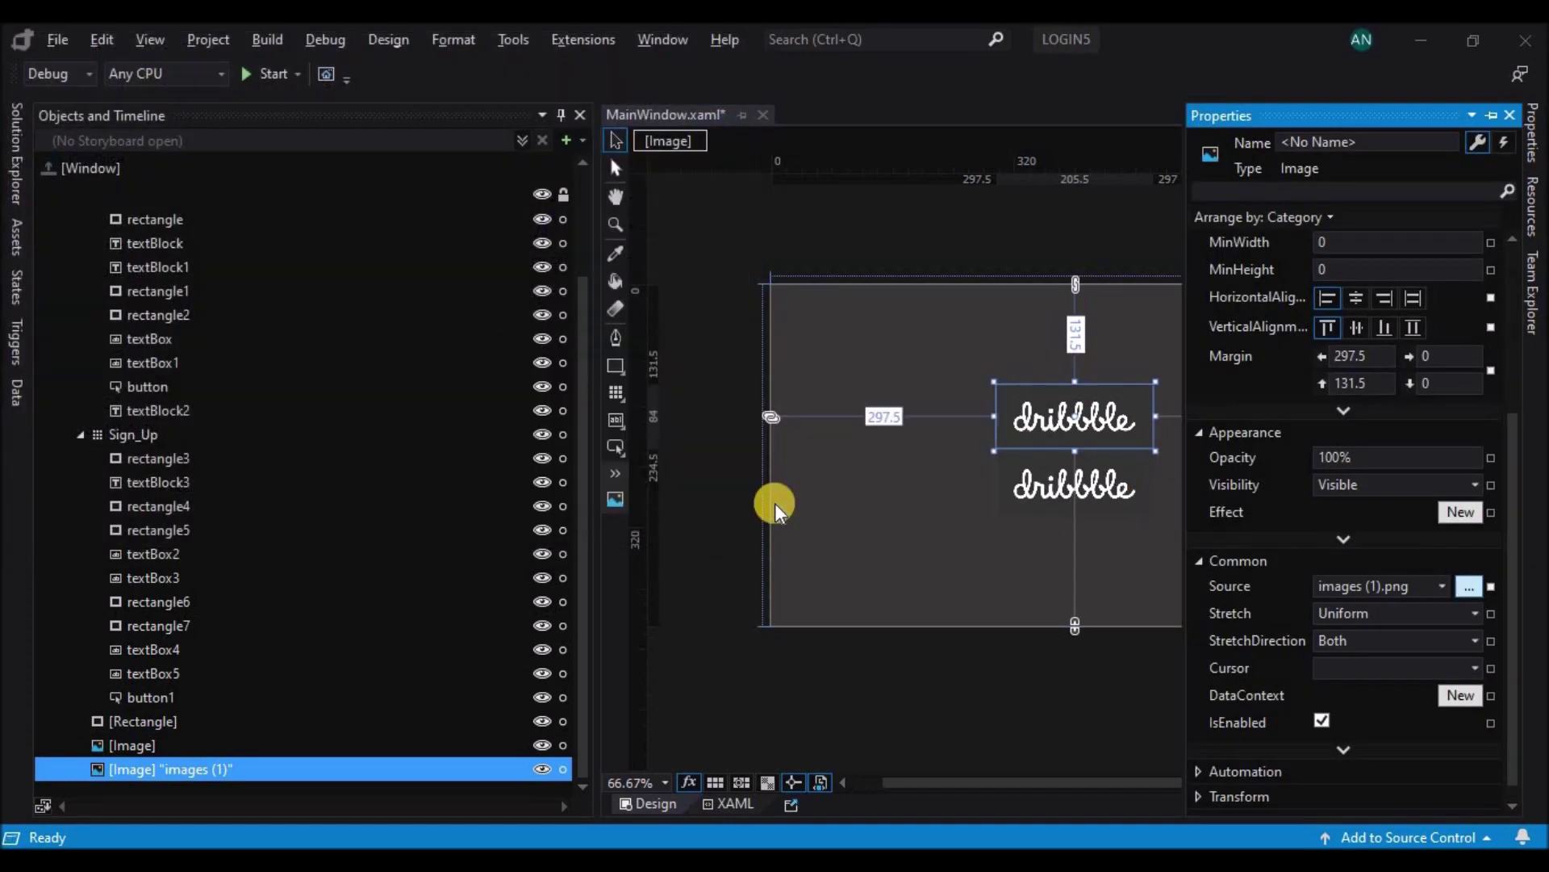
pyautogui.click(1117, 415)
pyautogui.moveTo(1066, 415); pyautogui.dragTo(1099, 426)
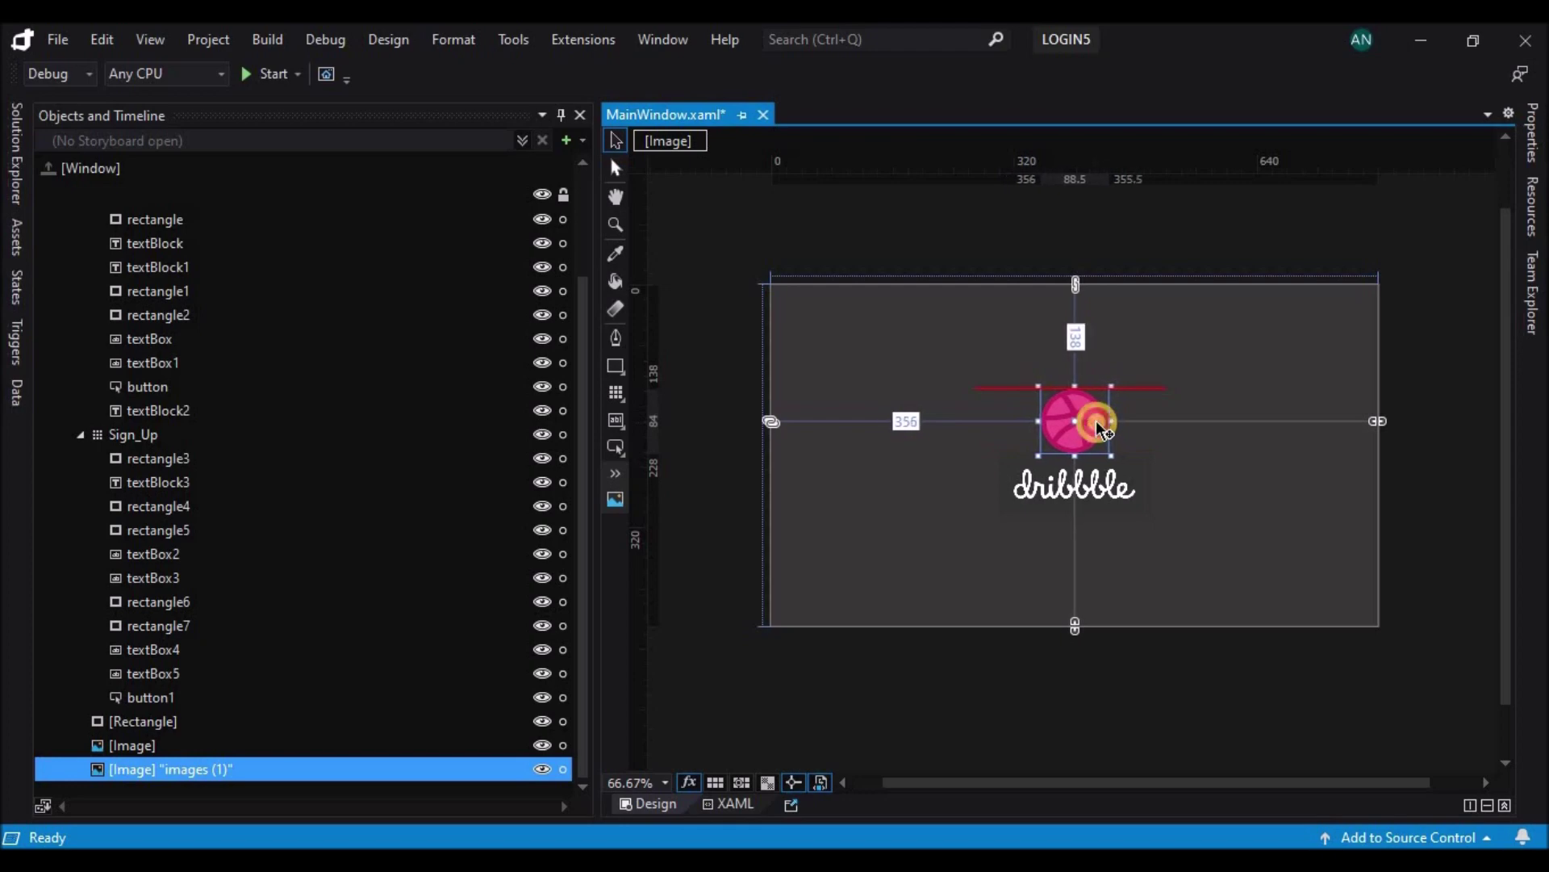
# - Enlarge the dribbble ball image slightly, keeping it centred just above the wordmark
pyautogui.click(1169, 443)
pyautogui.click(1112, 388)
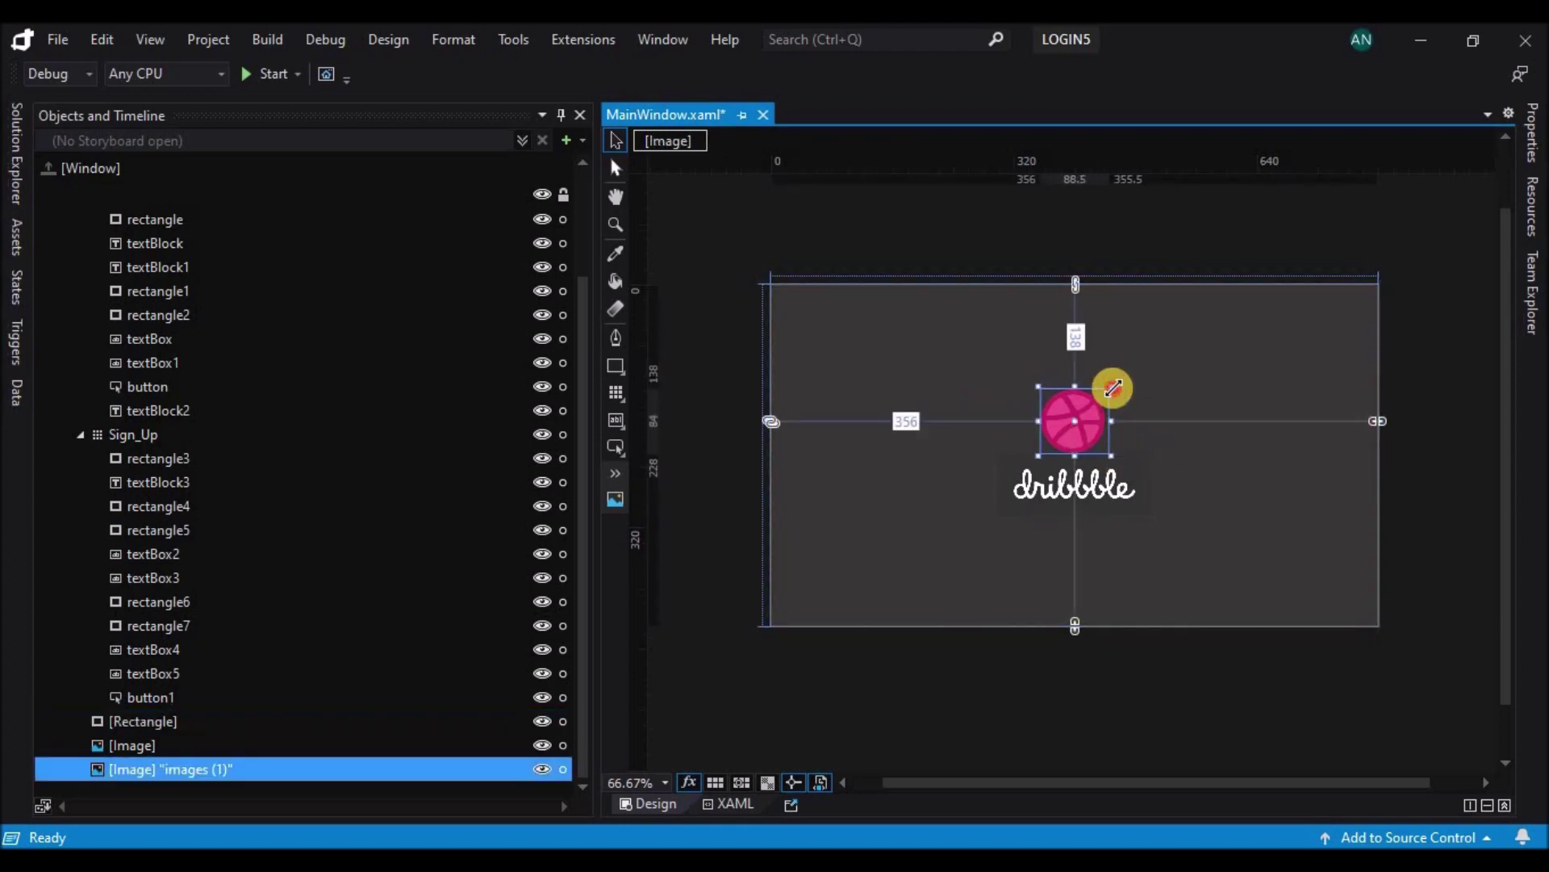
pyautogui.moveTo(1113, 388); pyautogui.dragTo(1091, 428)
pyautogui.click(1220, 484)
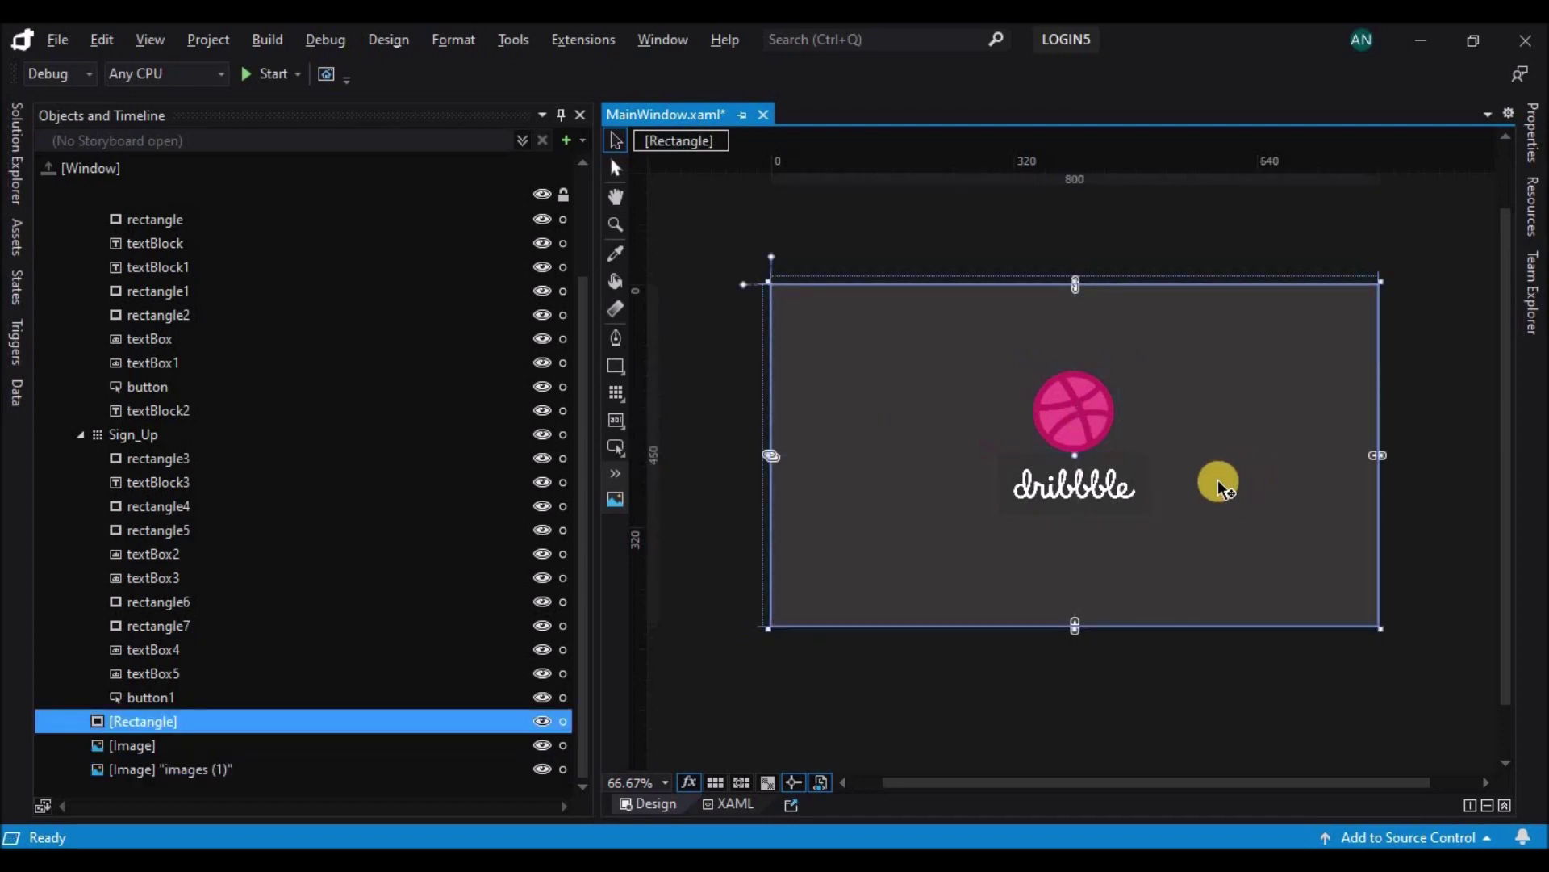
# - Shrink the dribbble wordmark image slightly, keeping it centred under the ball
pyautogui.click(1150, 478)
pyautogui.moveTo(1076, 448); pyautogui.dragTo(1079, 461)
pyautogui.click(1176, 419)
pyautogui.click(1079, 429)
# - Set the full-window rectangle's fill to a dark grey that blends with the wordmark image's background
pyautogui.click(1210, 439)
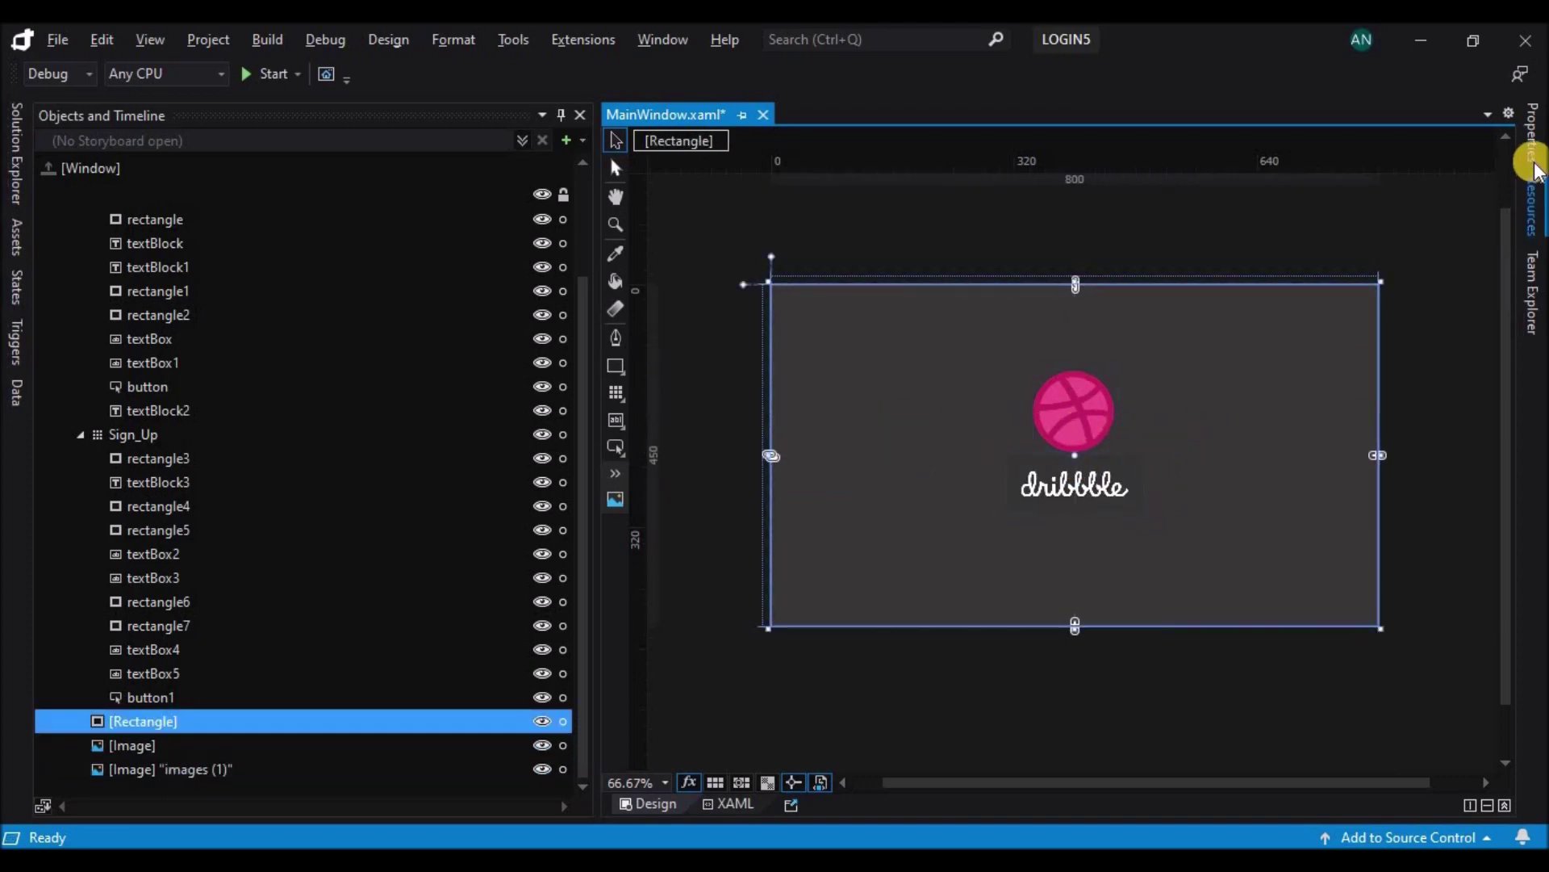
pyautogui.click(1536, 185)
pyautogui.moveTo(1218, 485); pyautogui.dragTo(1168, 423)
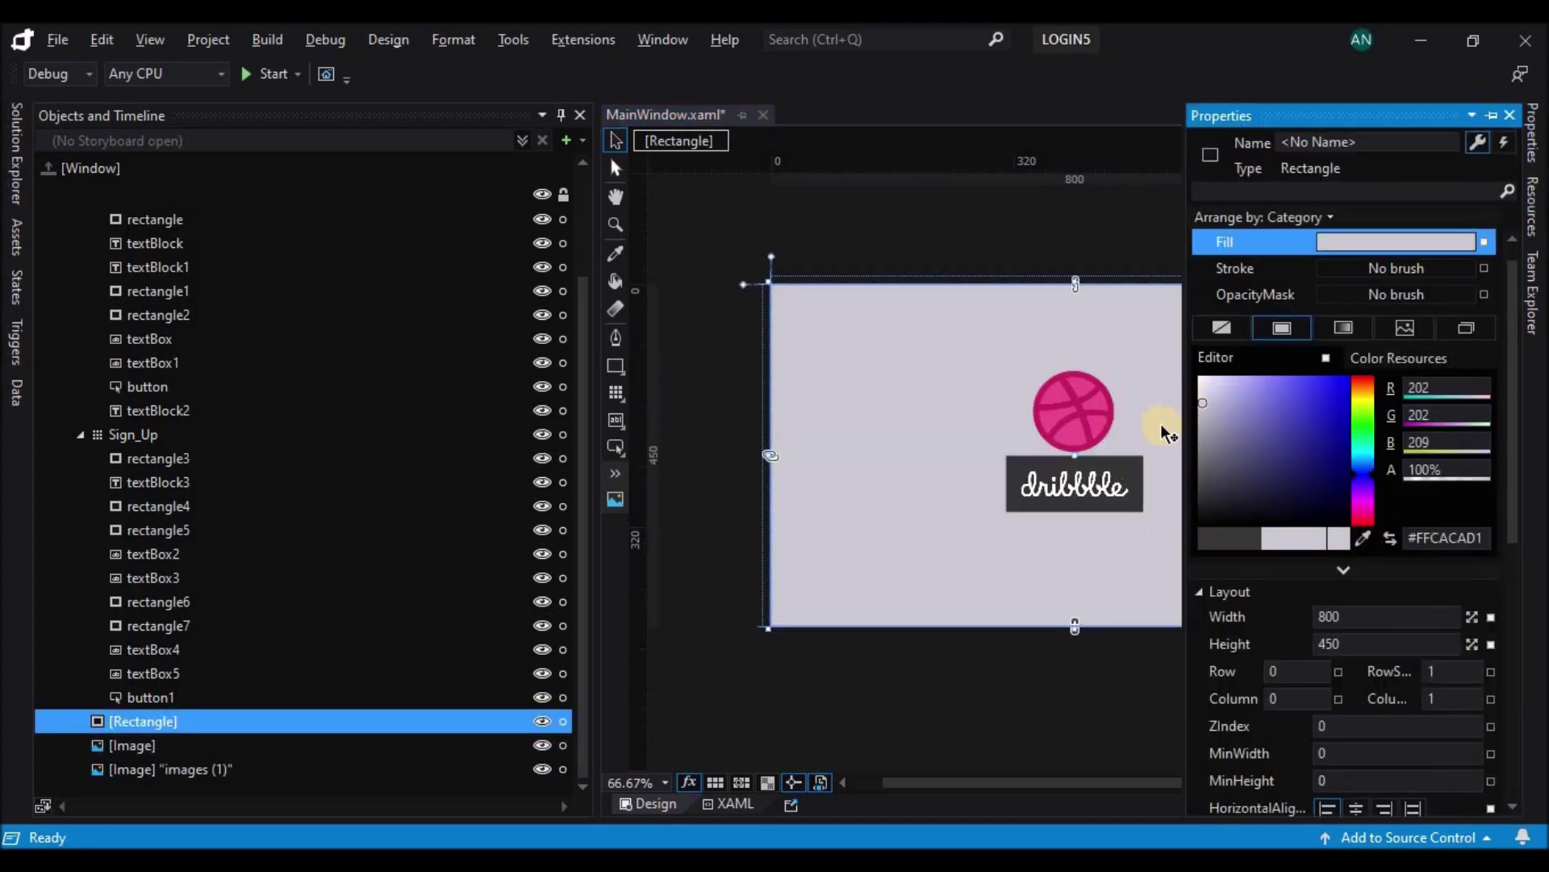
pyautogui.click(1250, 537)
pyautogui.click(1149, 565)
pyautogui.click(1152, 682)
# - Set the visibility of both the wordmark and ball images to Hidden
pyautogui.click(305, 752)
pyautogui.keyDown('ctrl'); pyautogui.click(304, 768); pyautogui.keyUp('ctrl')
pyautogui.click(1532, 133)
pyautogui.click(1421, 720)
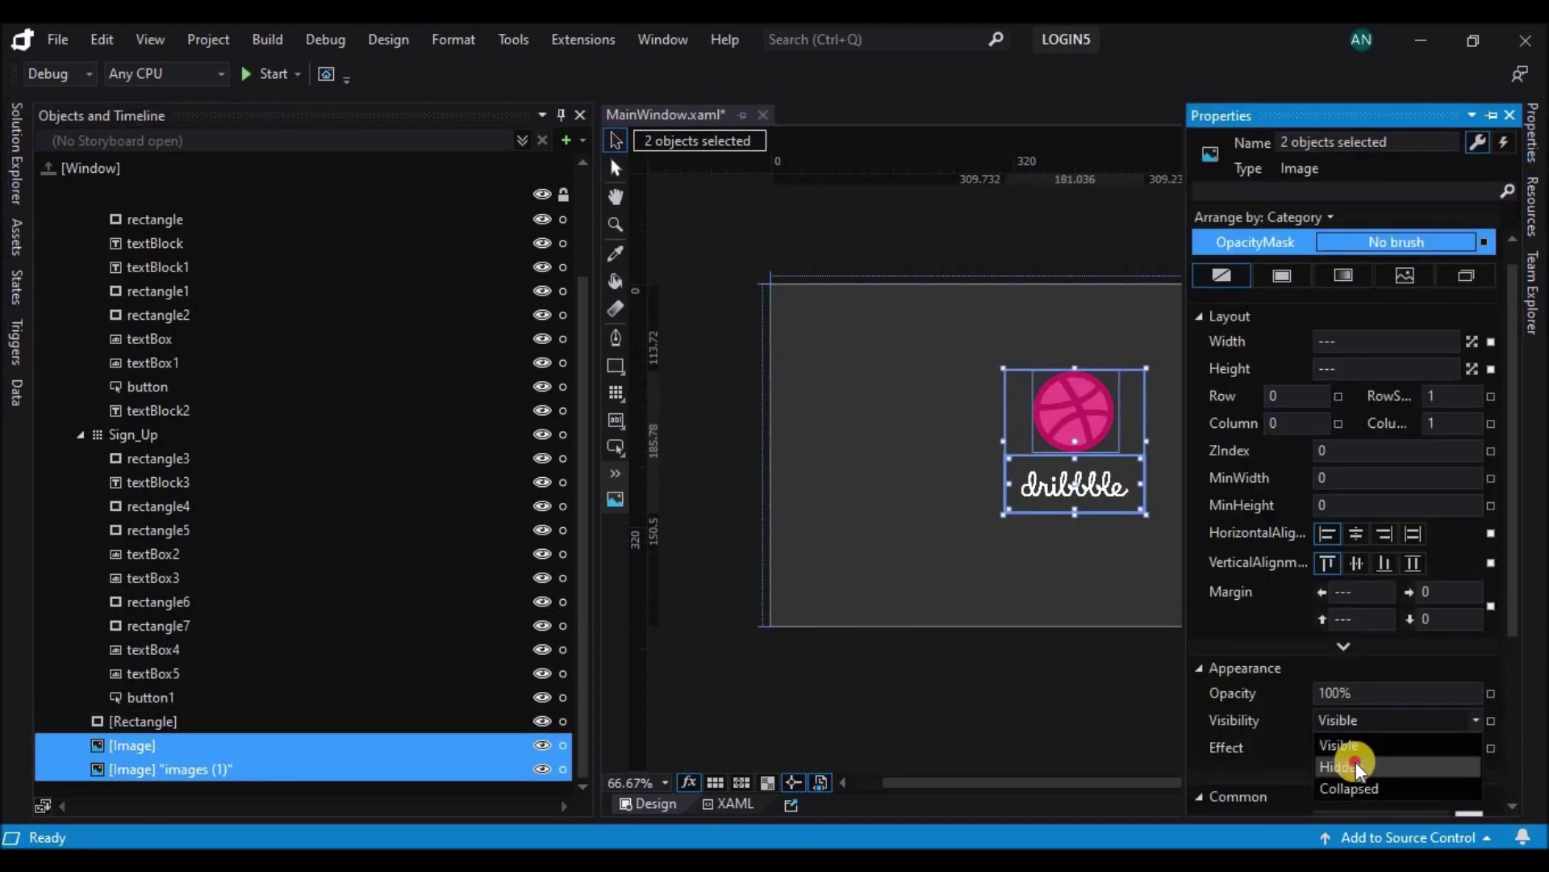
pyautogui.click(1358, 767)
# - Shrink the dark rectangle to about 38 × 21.4 at the window's centre and set its visibility to Hidden
pyautogui.click(837, 564)
pyautogui.moveTo(769, 284); pyautogui.dragTo(1059, 446)
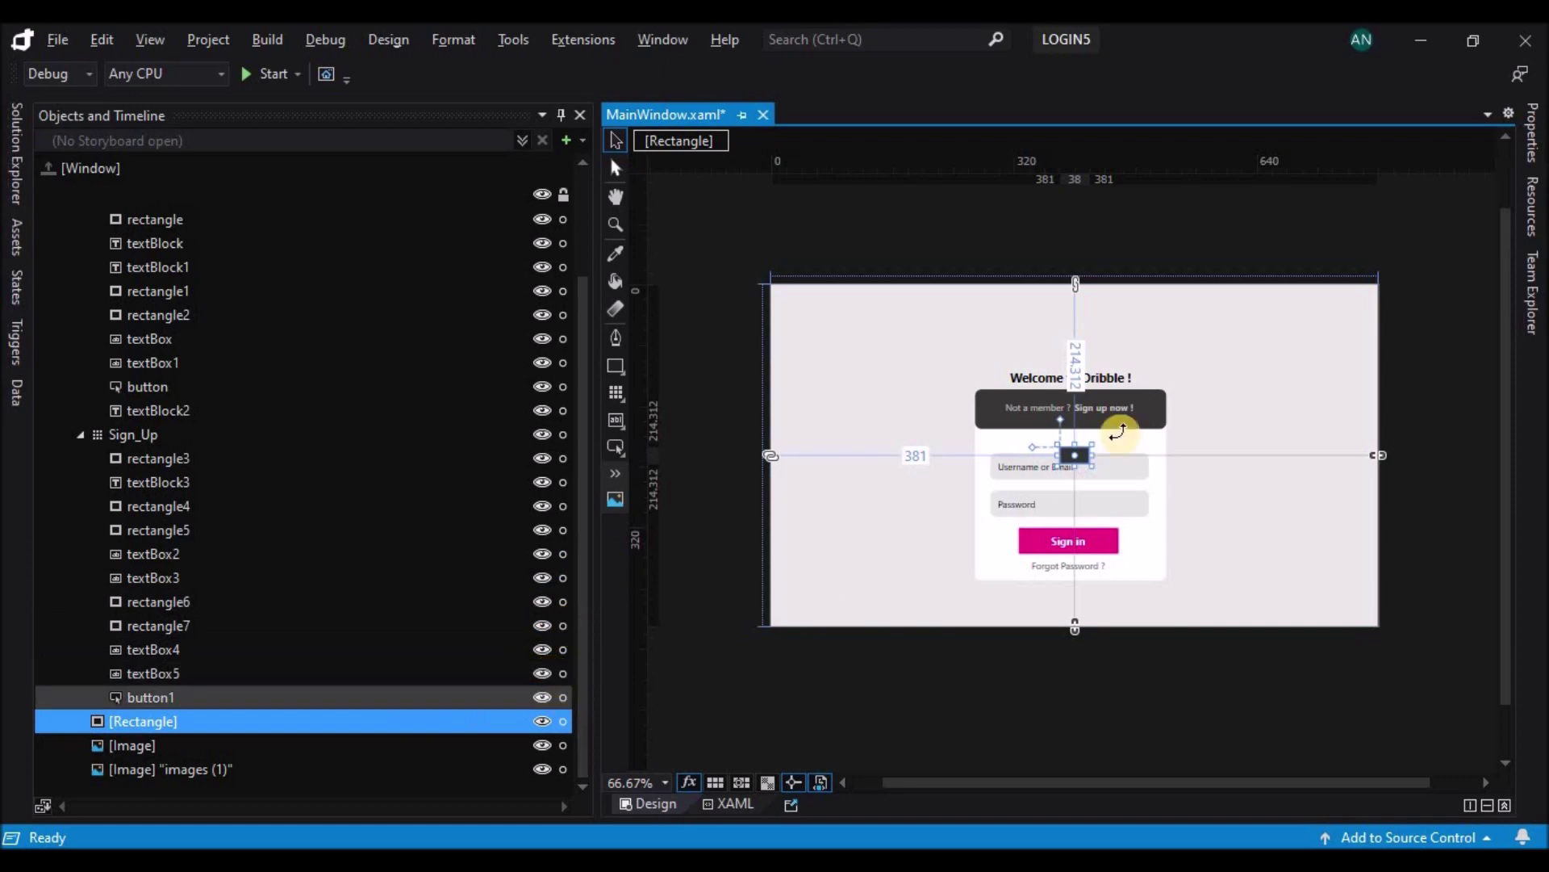
pyautogui.click(1530, 135)
pyautogui.scroll(-3, 1508, 571)
pyautogui.click(1473, 613)
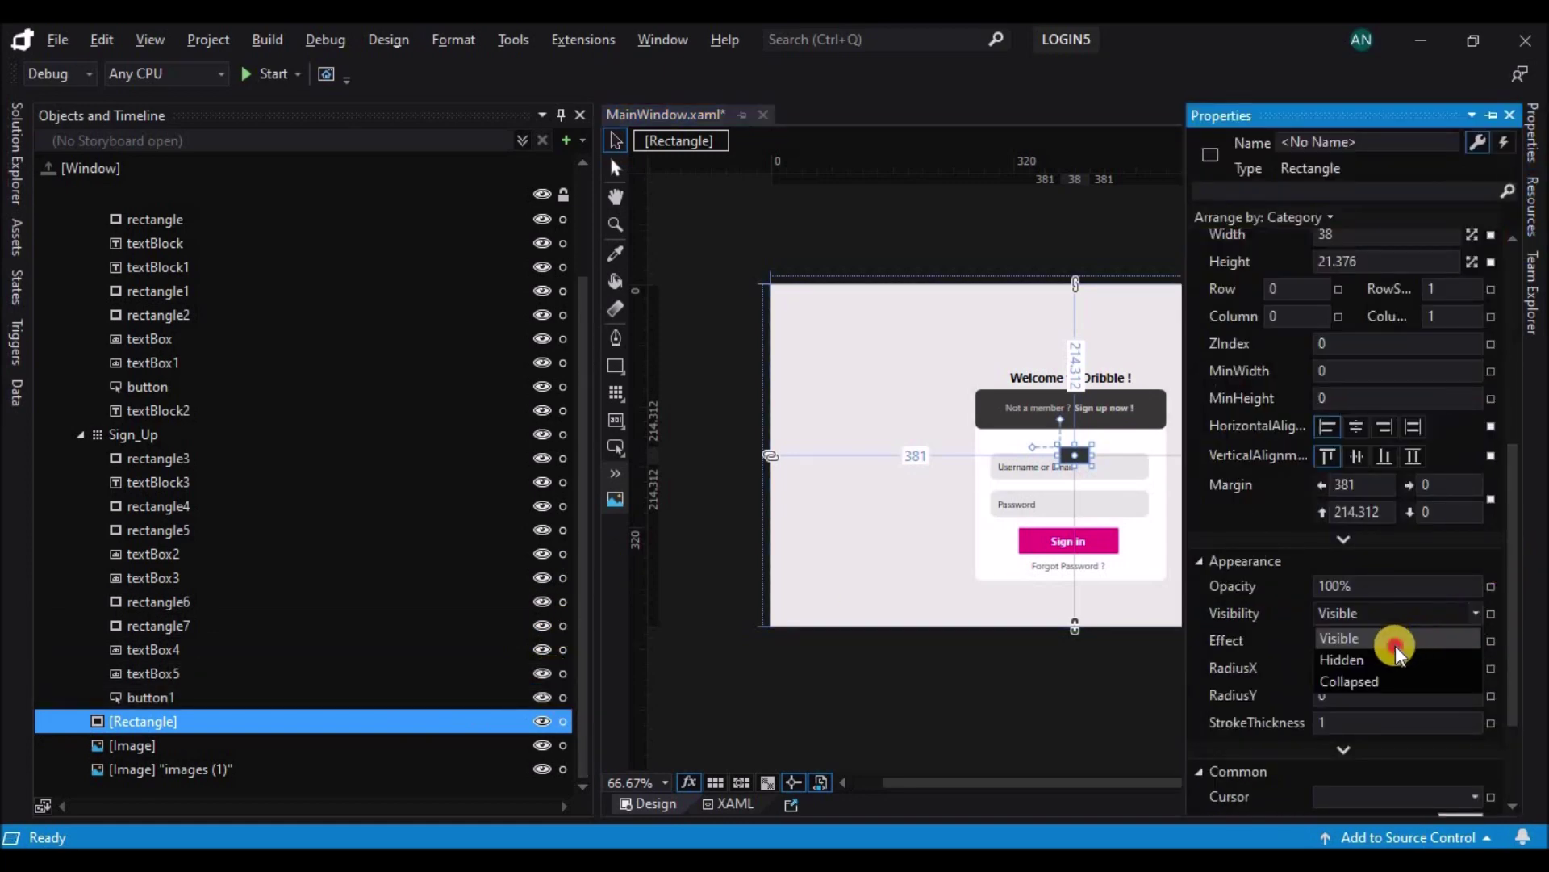
pyautogui.click(1399, 660)
pyautogui.click(1030, 754)
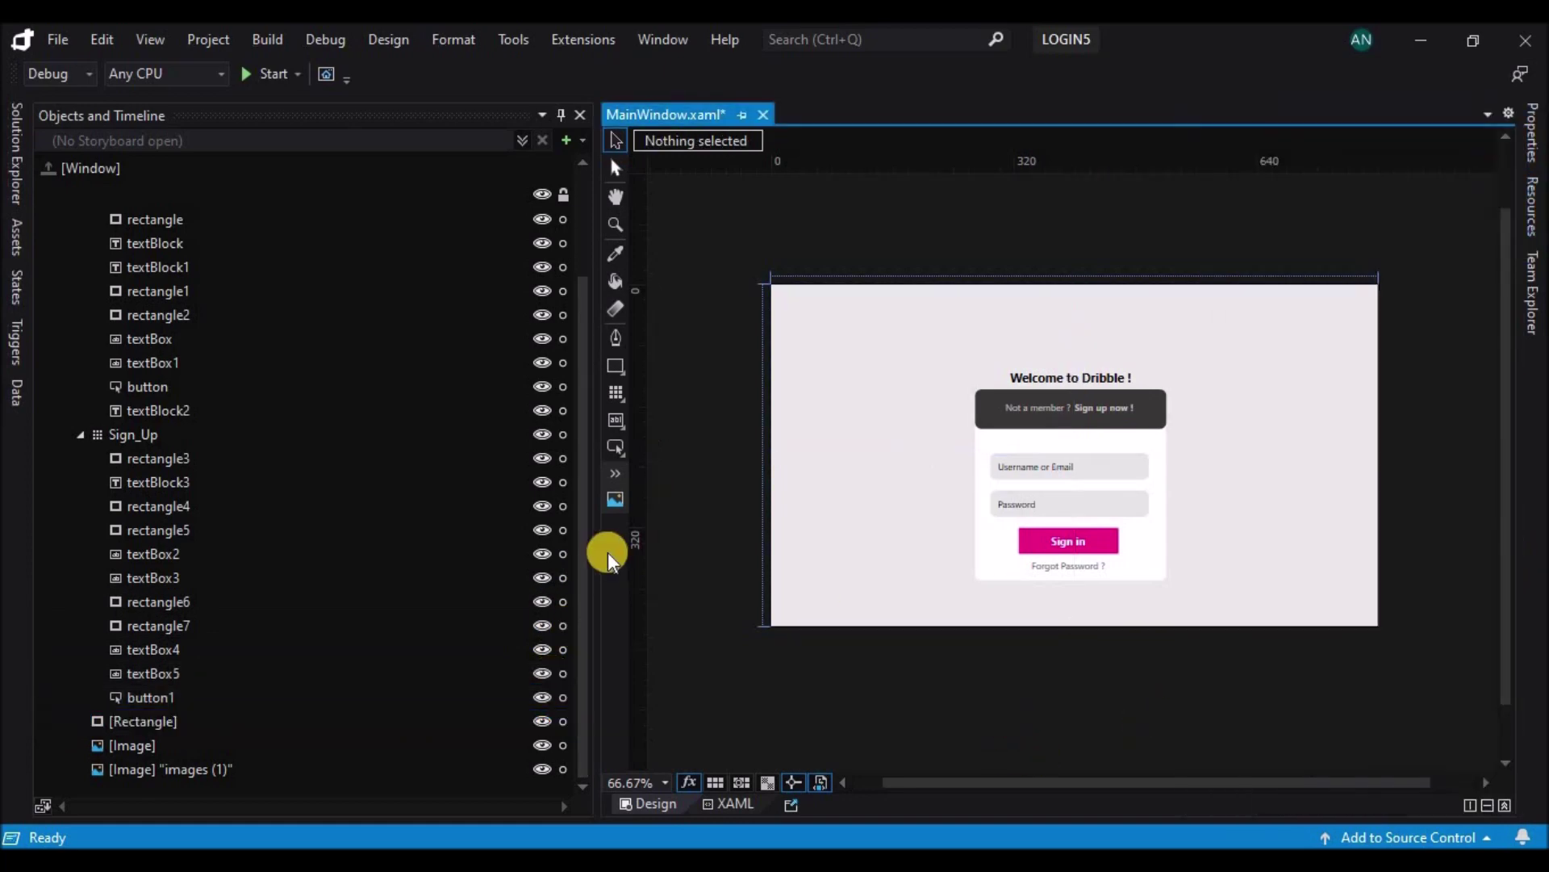
# - Create a second storyboard and set the small dark rectangle's visibility to Visible at 0 seconds
pyautogui.click(567, 142)
pyautogui.click(840, 494)
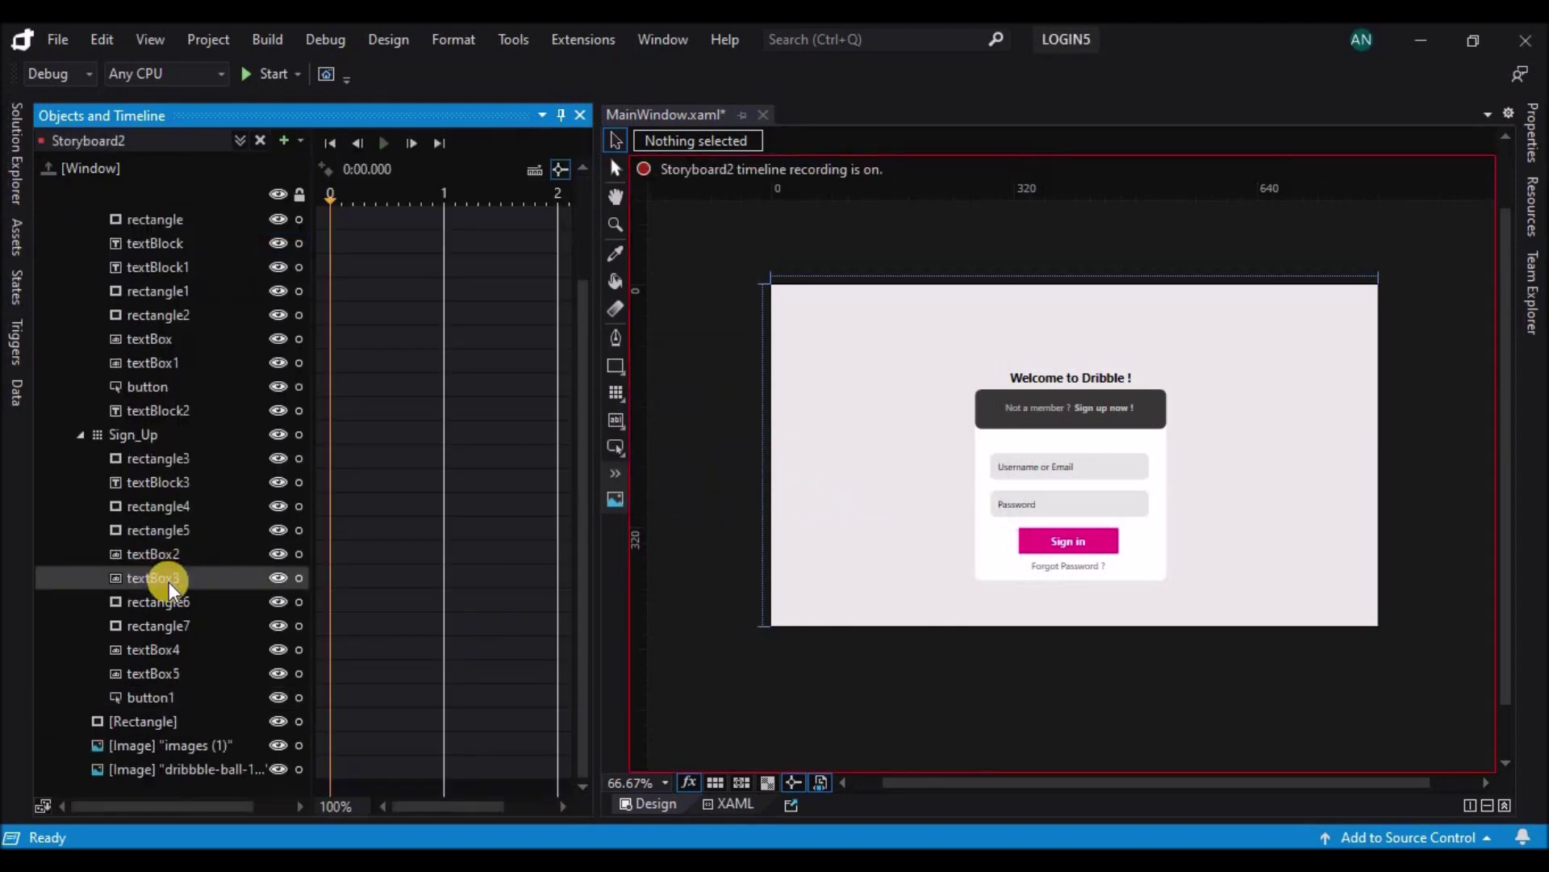
pyautogui.click(181, 728)
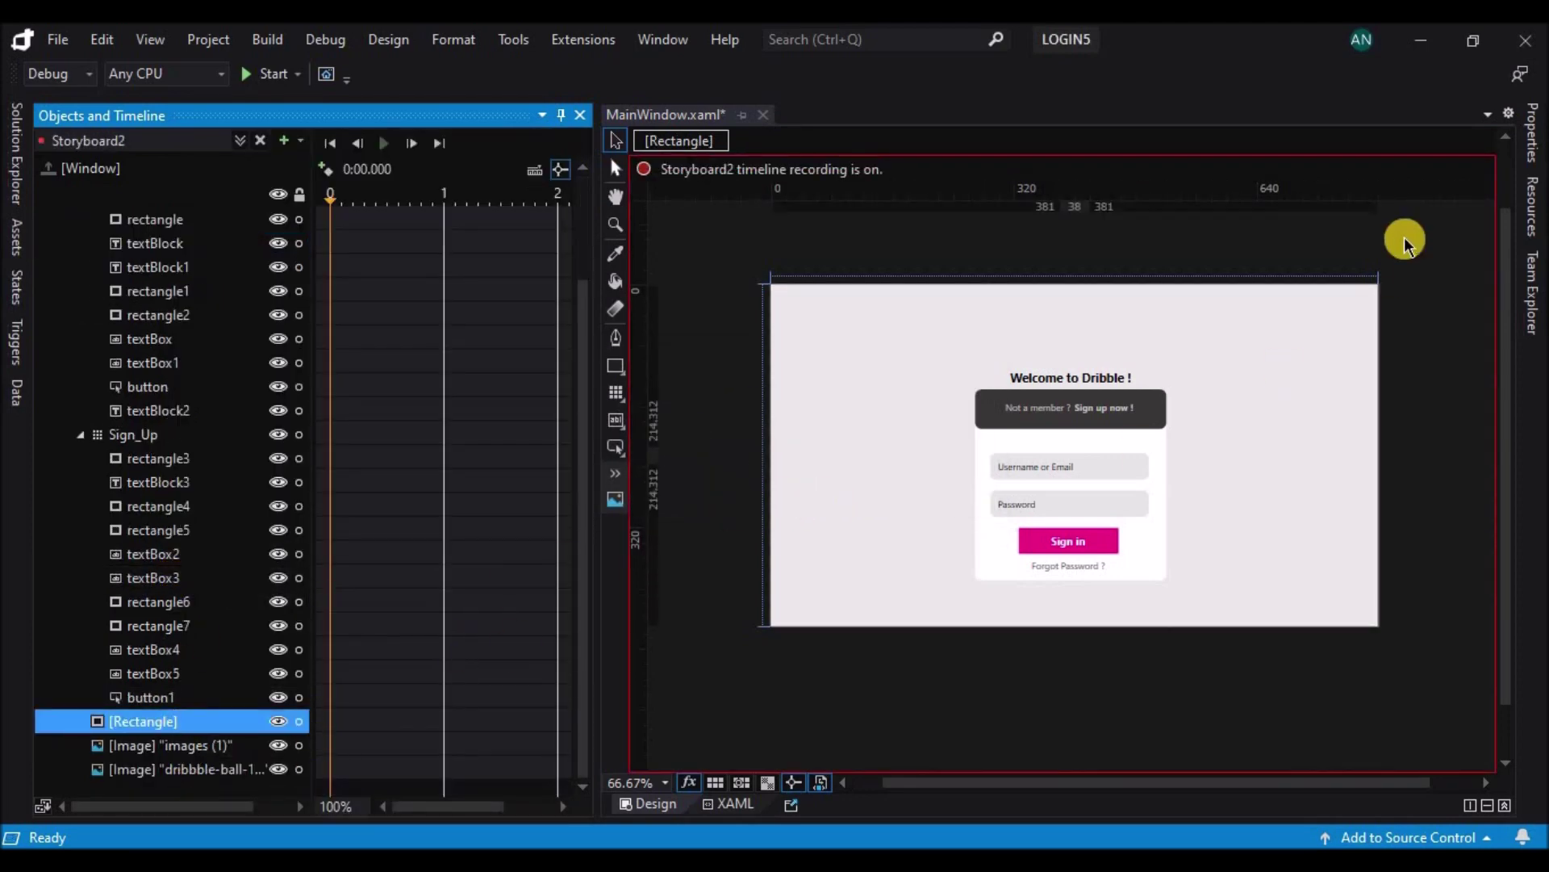
pyautogui.click(1532, 133)
pyautogui.scroll(-5, 1372, 565)
pyautogui.click(1372, 637)
pyautogui.click(1343, 662)
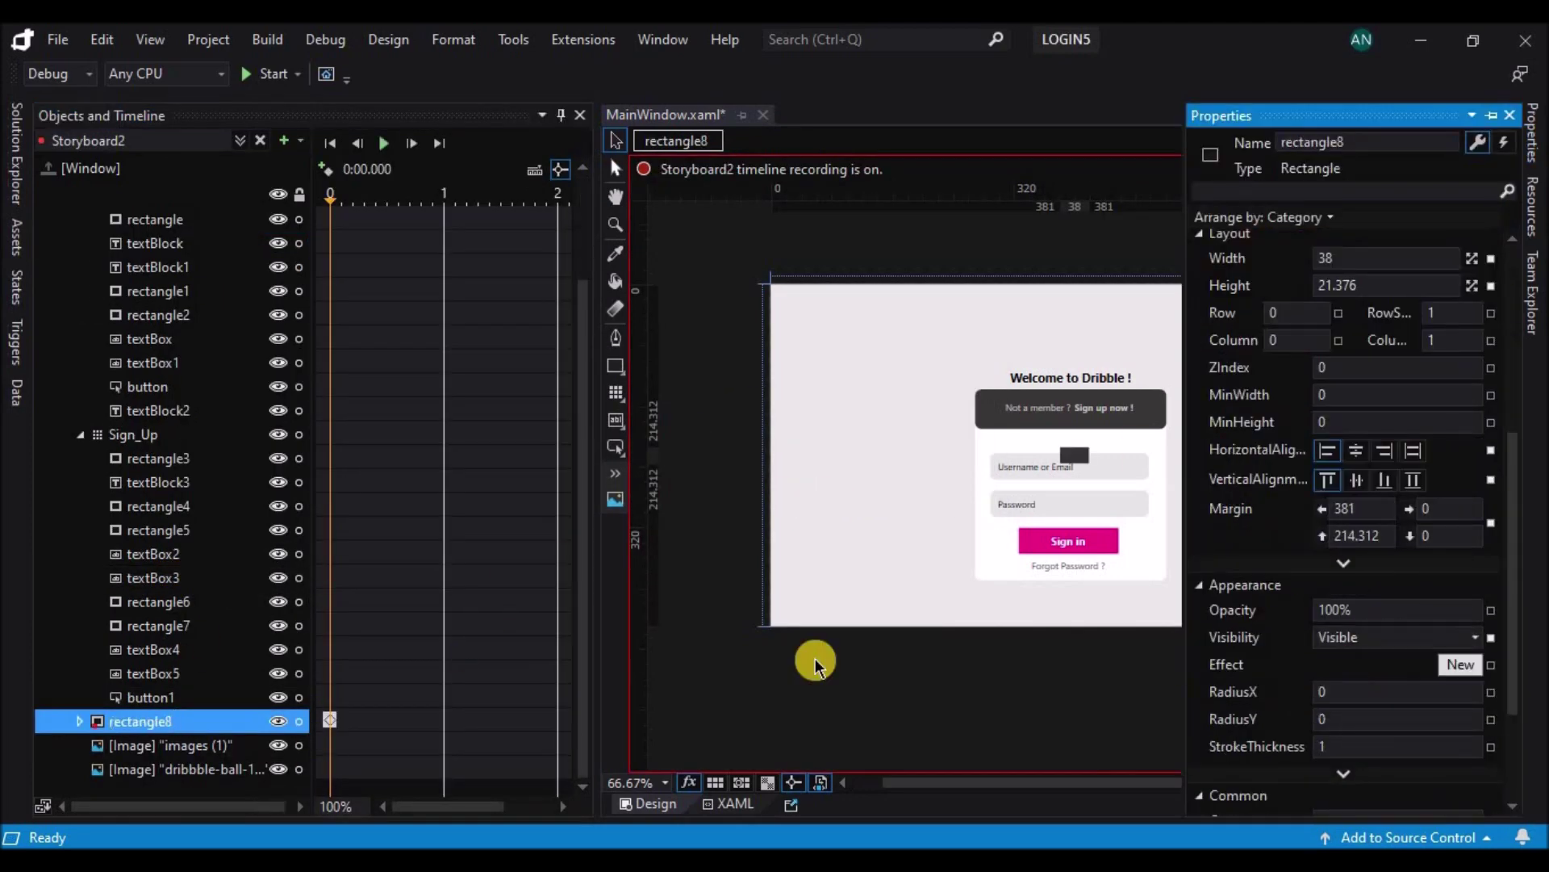
# - At 0.5 seconds in the storyboard, enlarge the dark rectangle from the centre to cover the whole window
pyautogui.click(384, 203)
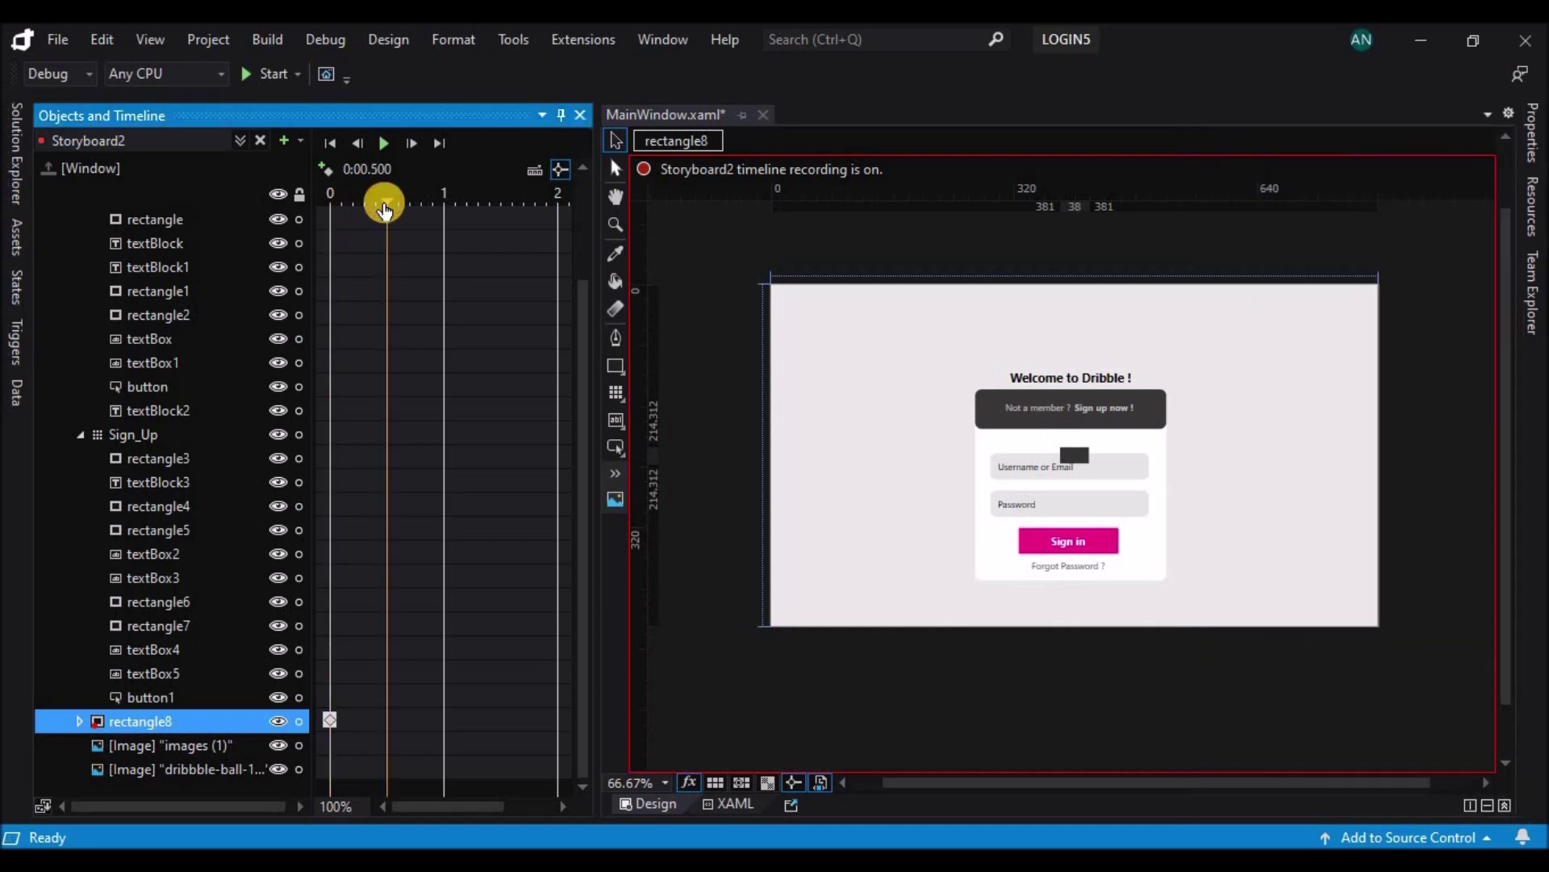
pyautogui.click(1532, 133)
pyautogui.click(1469, 638)
pyautogui.click(1469, 662)
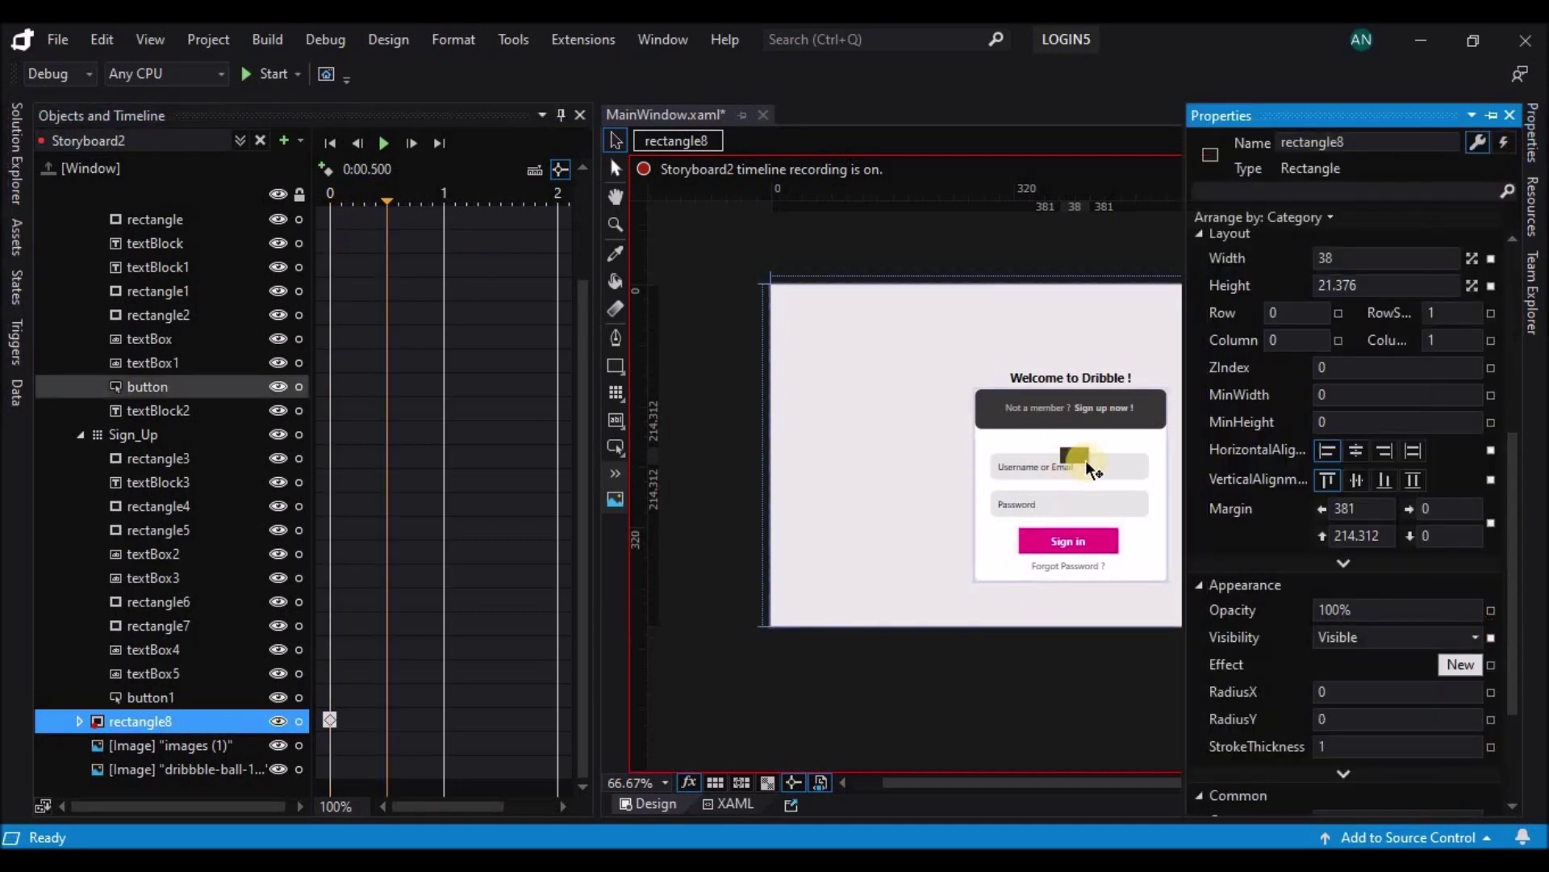
pyautogui.click(234, 730)
pyautogui.moveTo(1094, 444); pyautogui.dragTo(1379, 310)
# - Set both logo images' visibility to Visible at 0.5 seconds and play the storyboard
pyautogui.click(246, 744)
pyautogui.keyDown('shift'); pyautogui.click(278, 768); pyautogui.keyUp('shift')
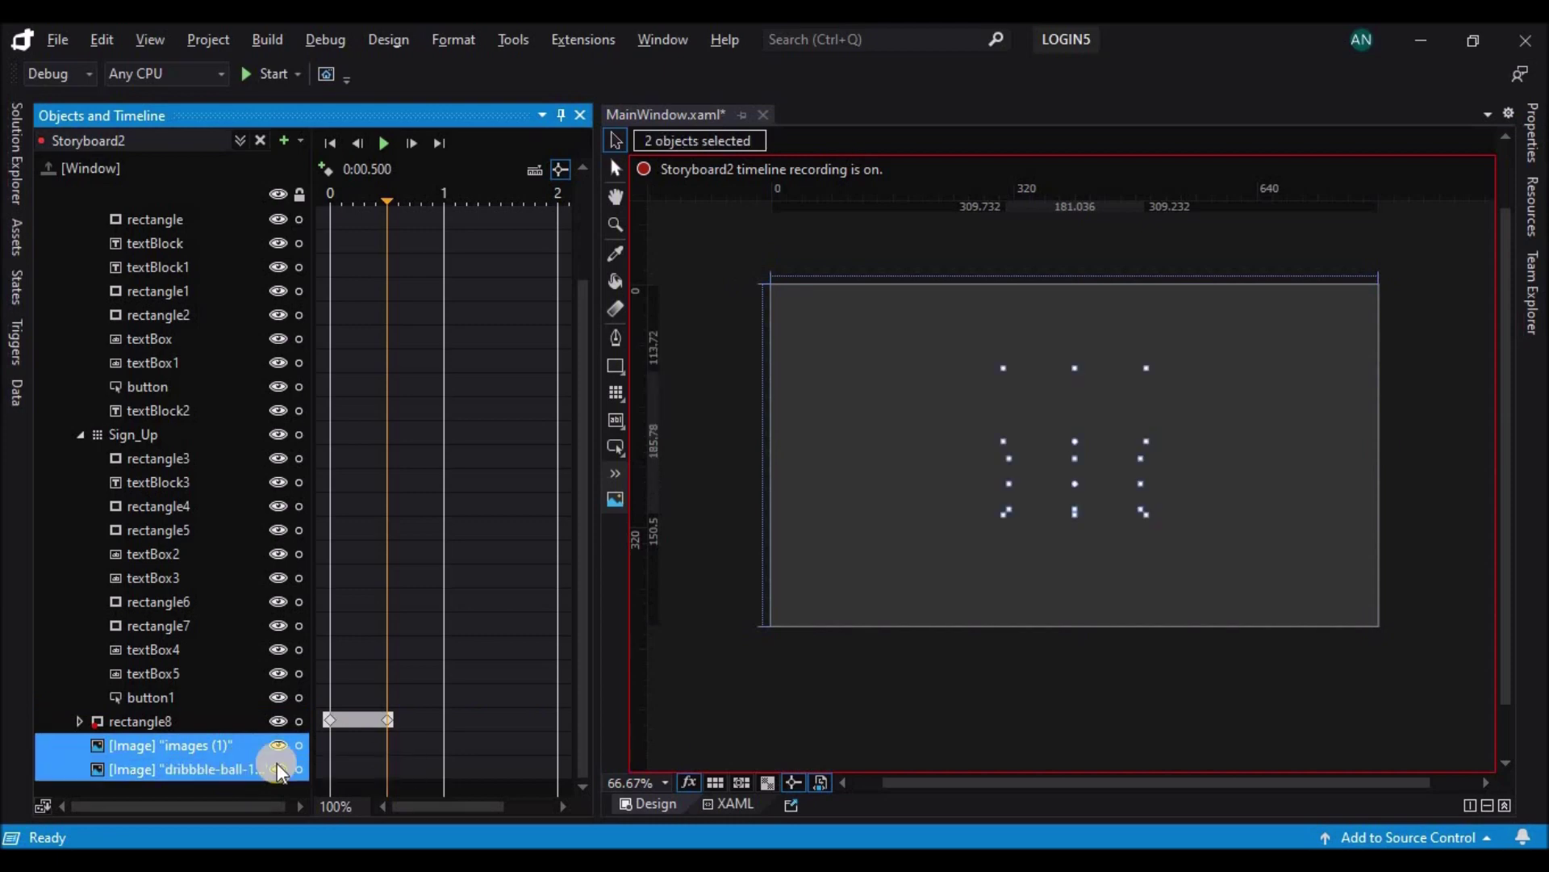
pyautogui.click(1532, 133)
pyautogui.click(1465, 721)
pyautogui.click(1401, 741)
pyautogui.click(1059, 743)
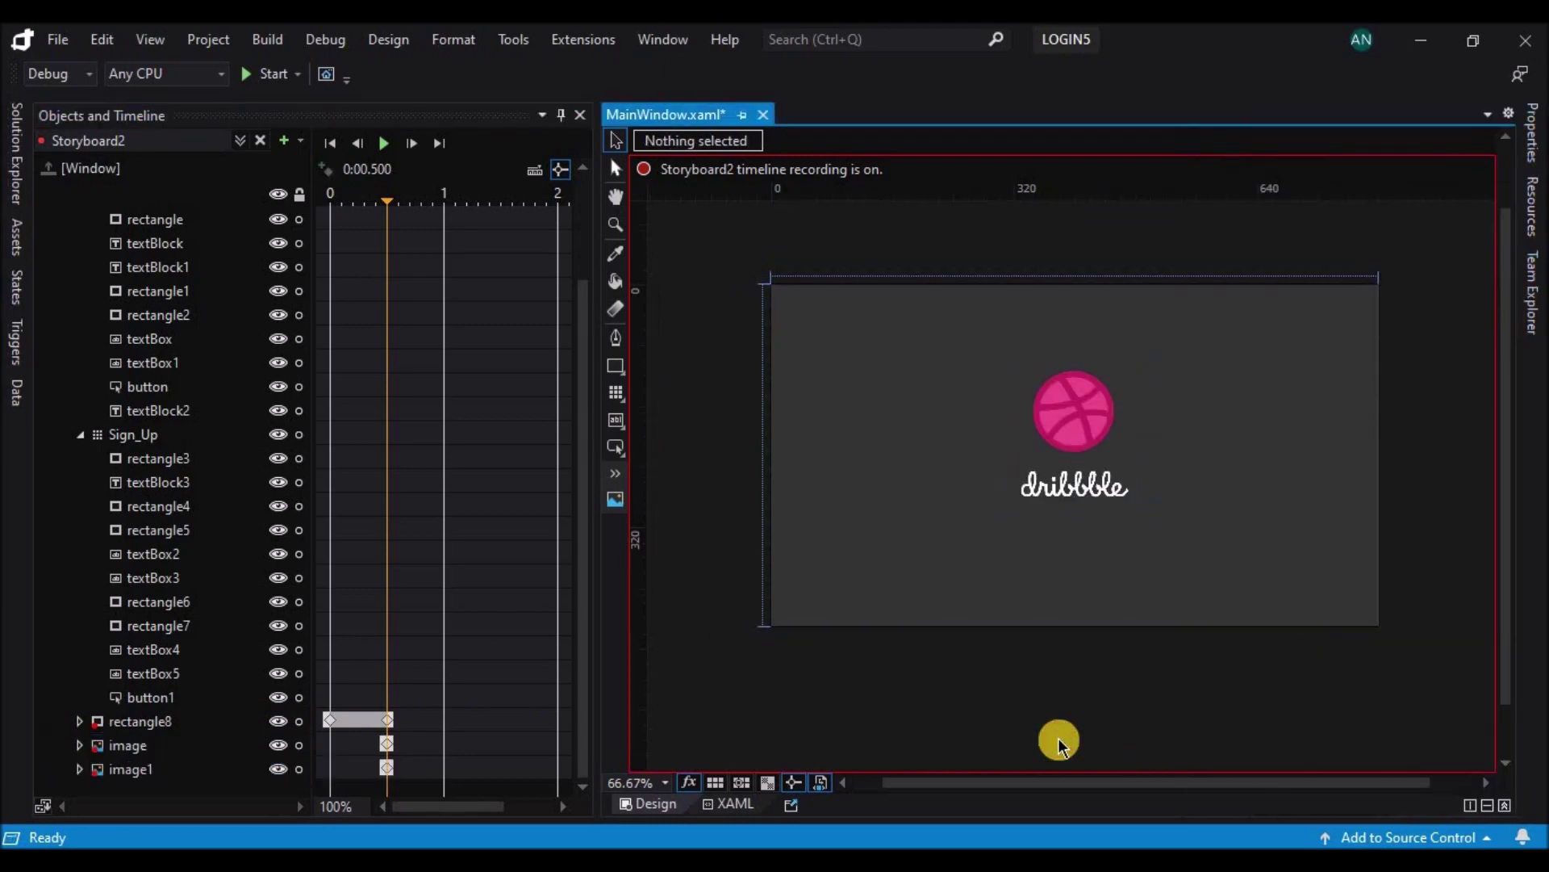
pyautogui.click(383, 144)
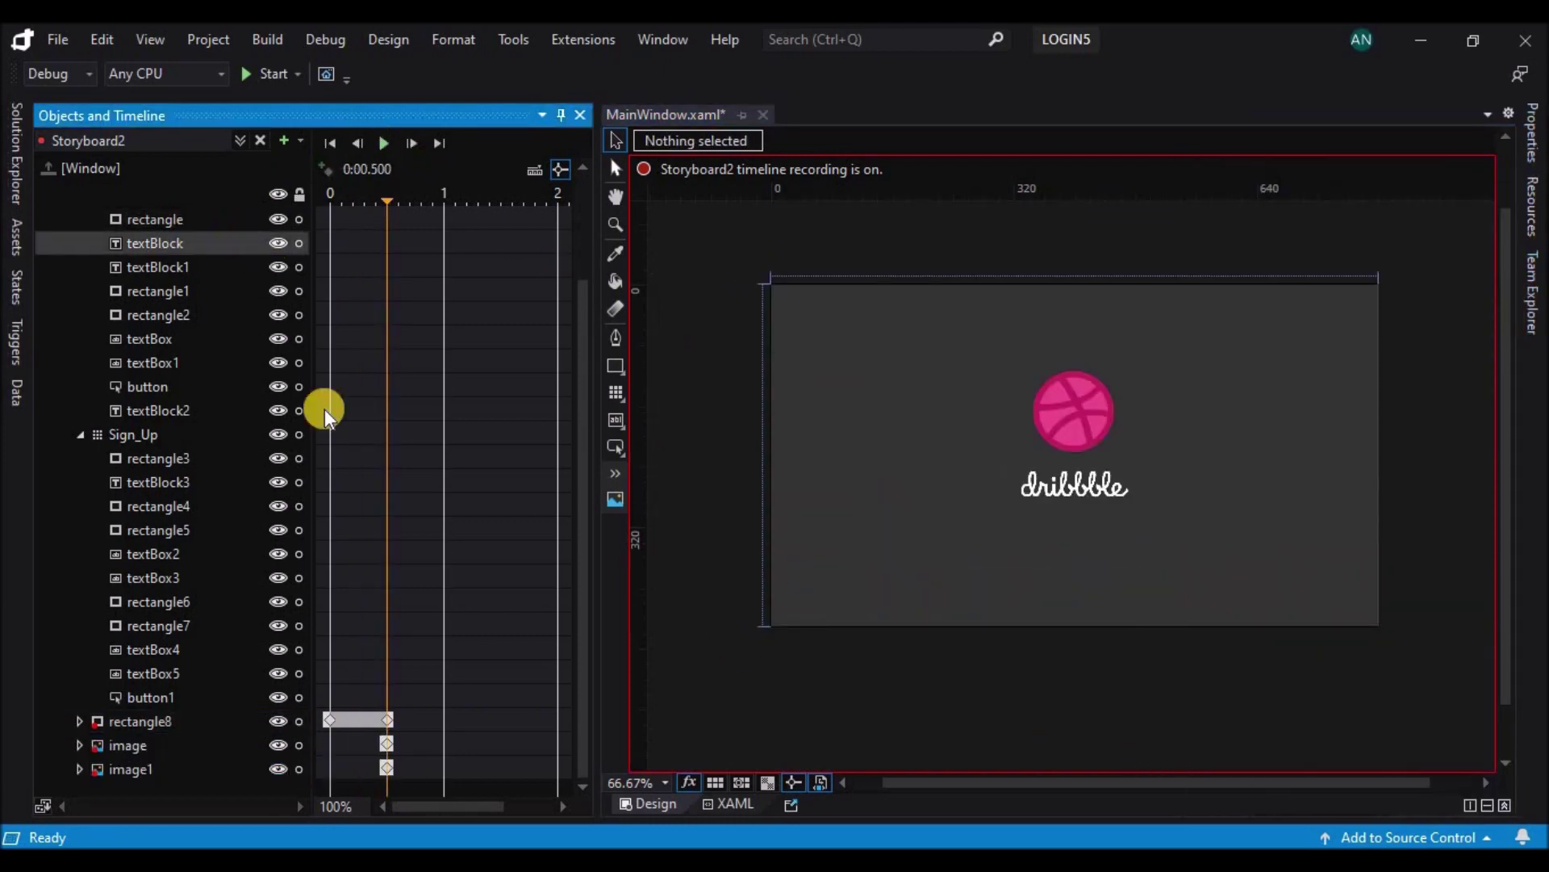
# - Change the Window Loaded trigger so that the Sign in button's Click event begins Storyboard2
pyautogui.click(181, 695)
pyautogui.click(166, 391)
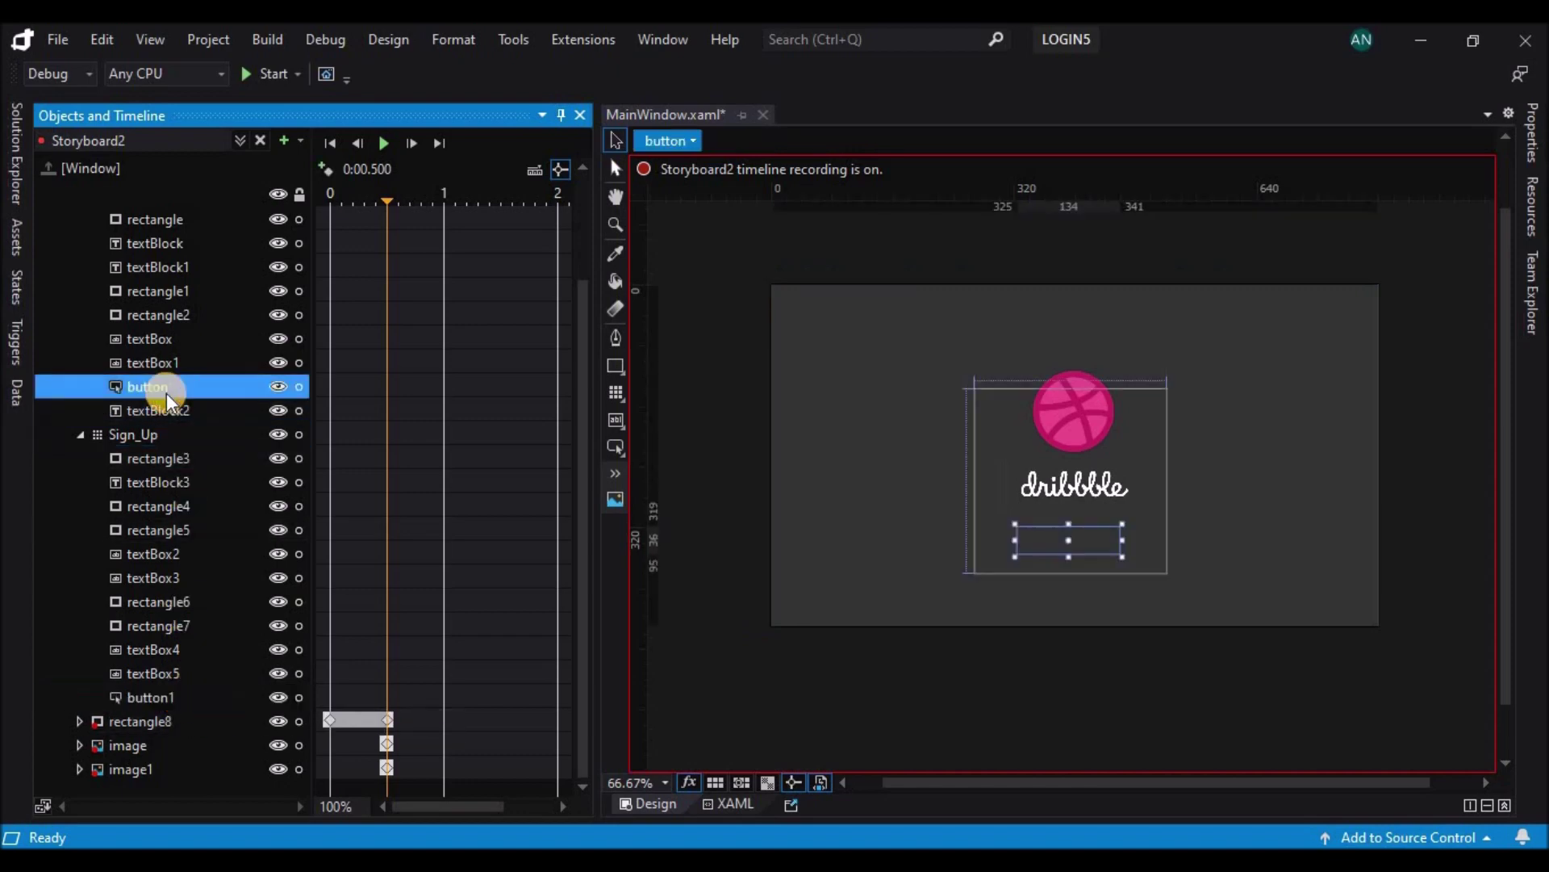
pyautogui.click(21, 352)
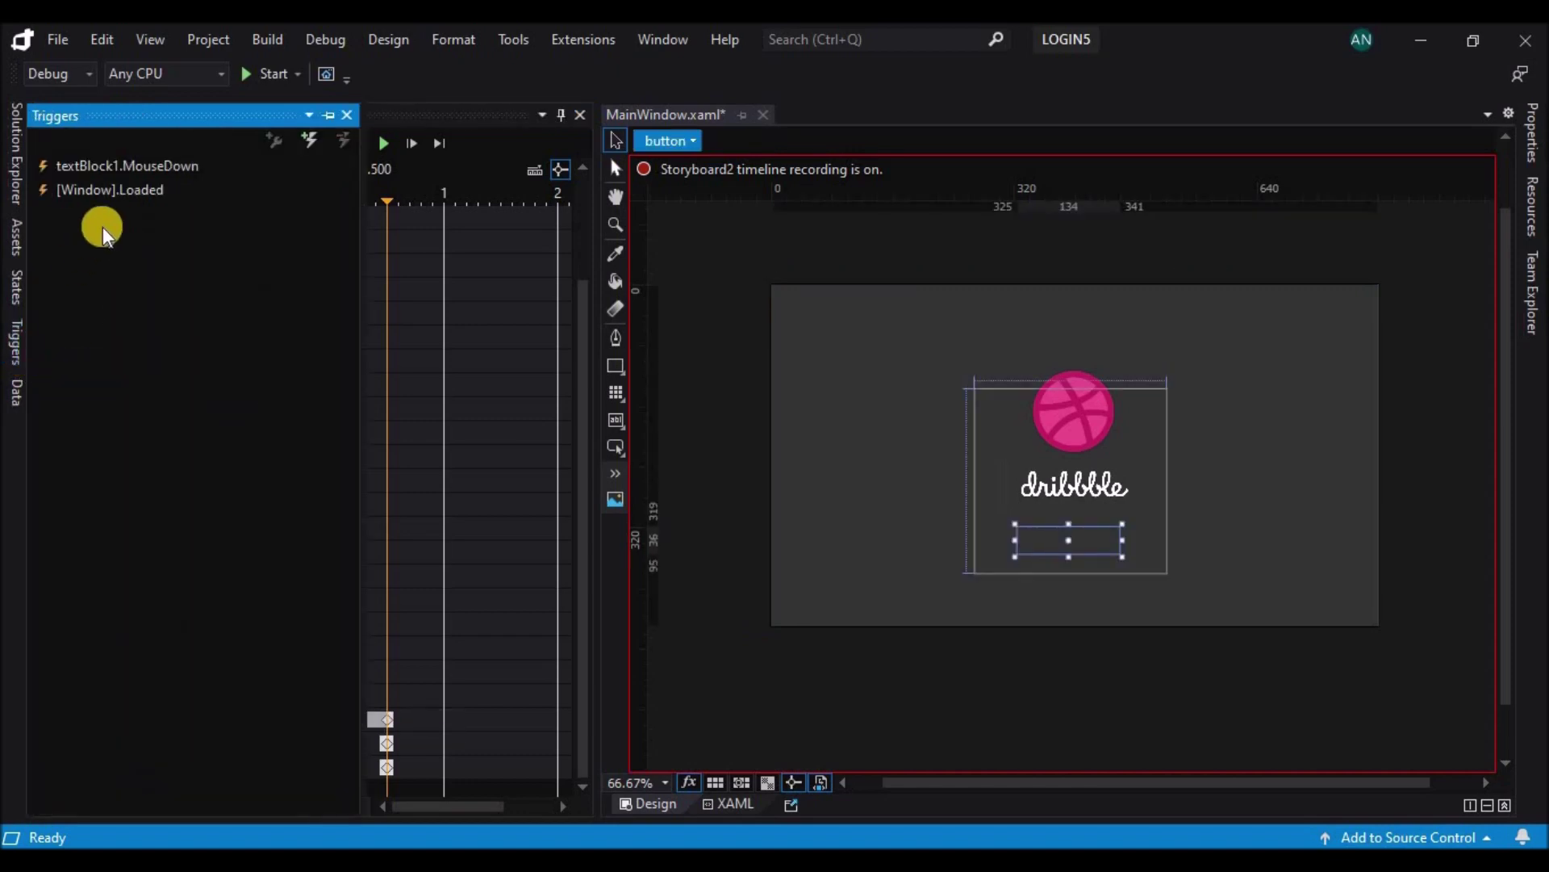
pyautogui.click(109, 190)
pyautogui.click(114, 441)
pyautogui.click(201, 395)
pyautogui.click(192, 586)
# - Save the window and run the application with the development environment minimised behind it
pyautogui.hotkey('ctrl', 's')
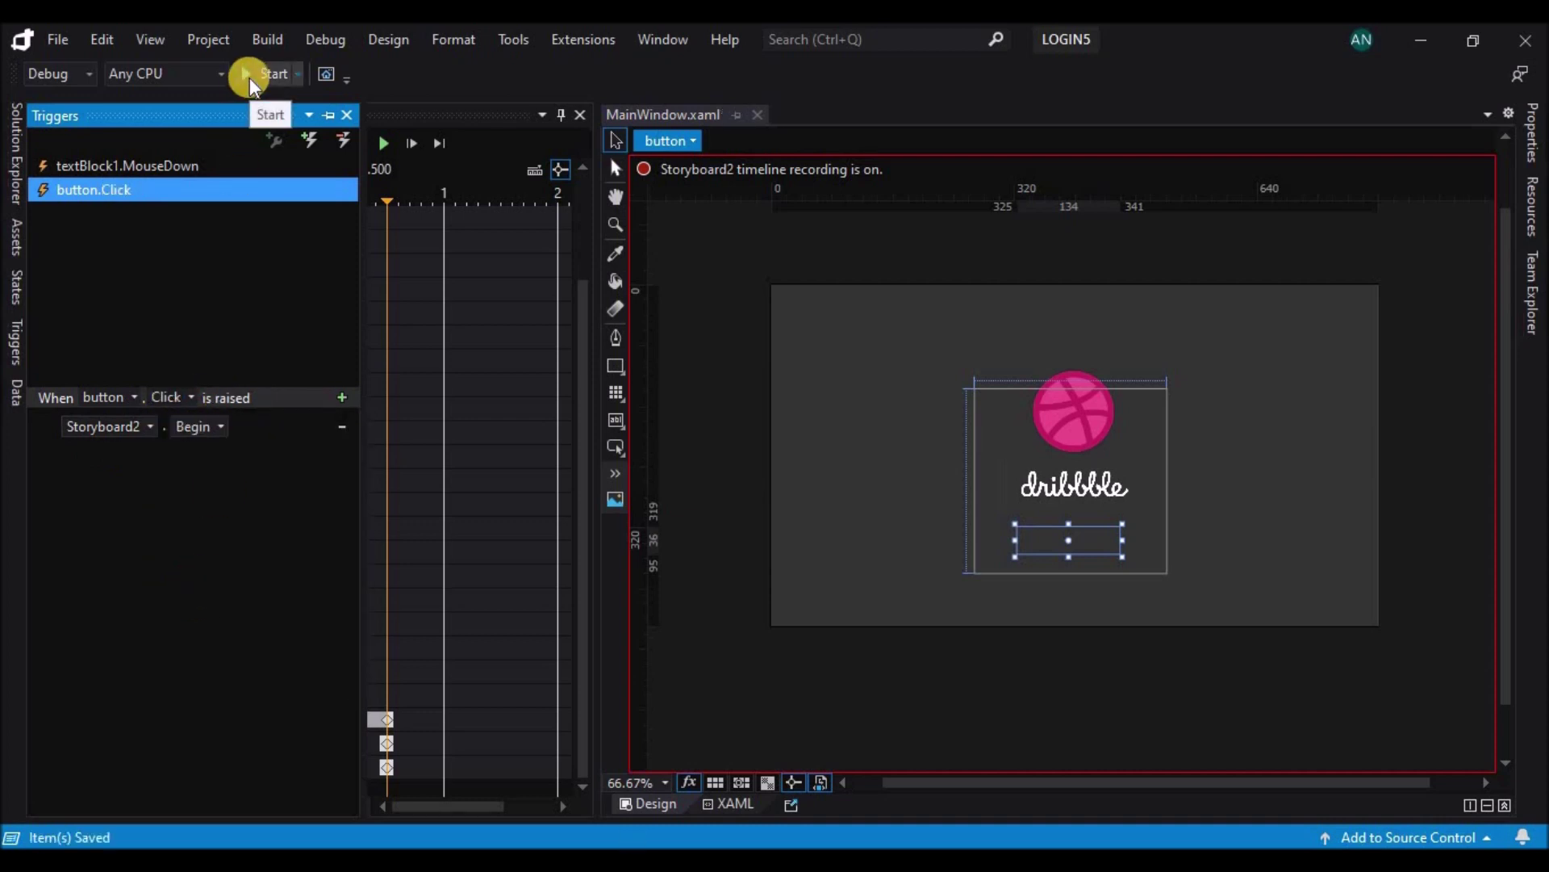
pyautogui.click(250, 78)
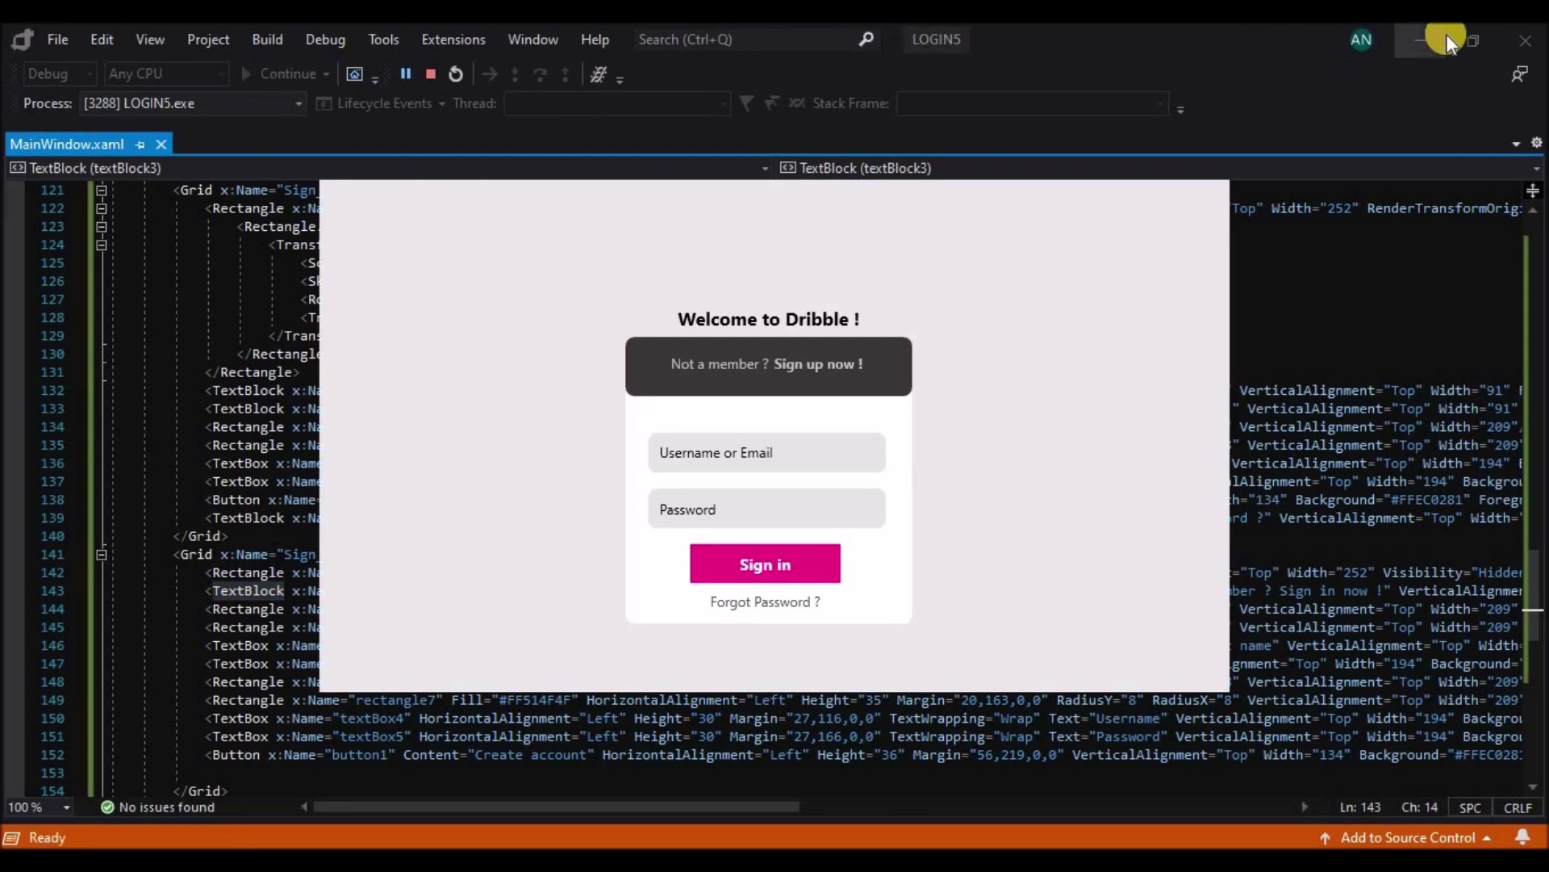
pyautogui.click(1435, 37)
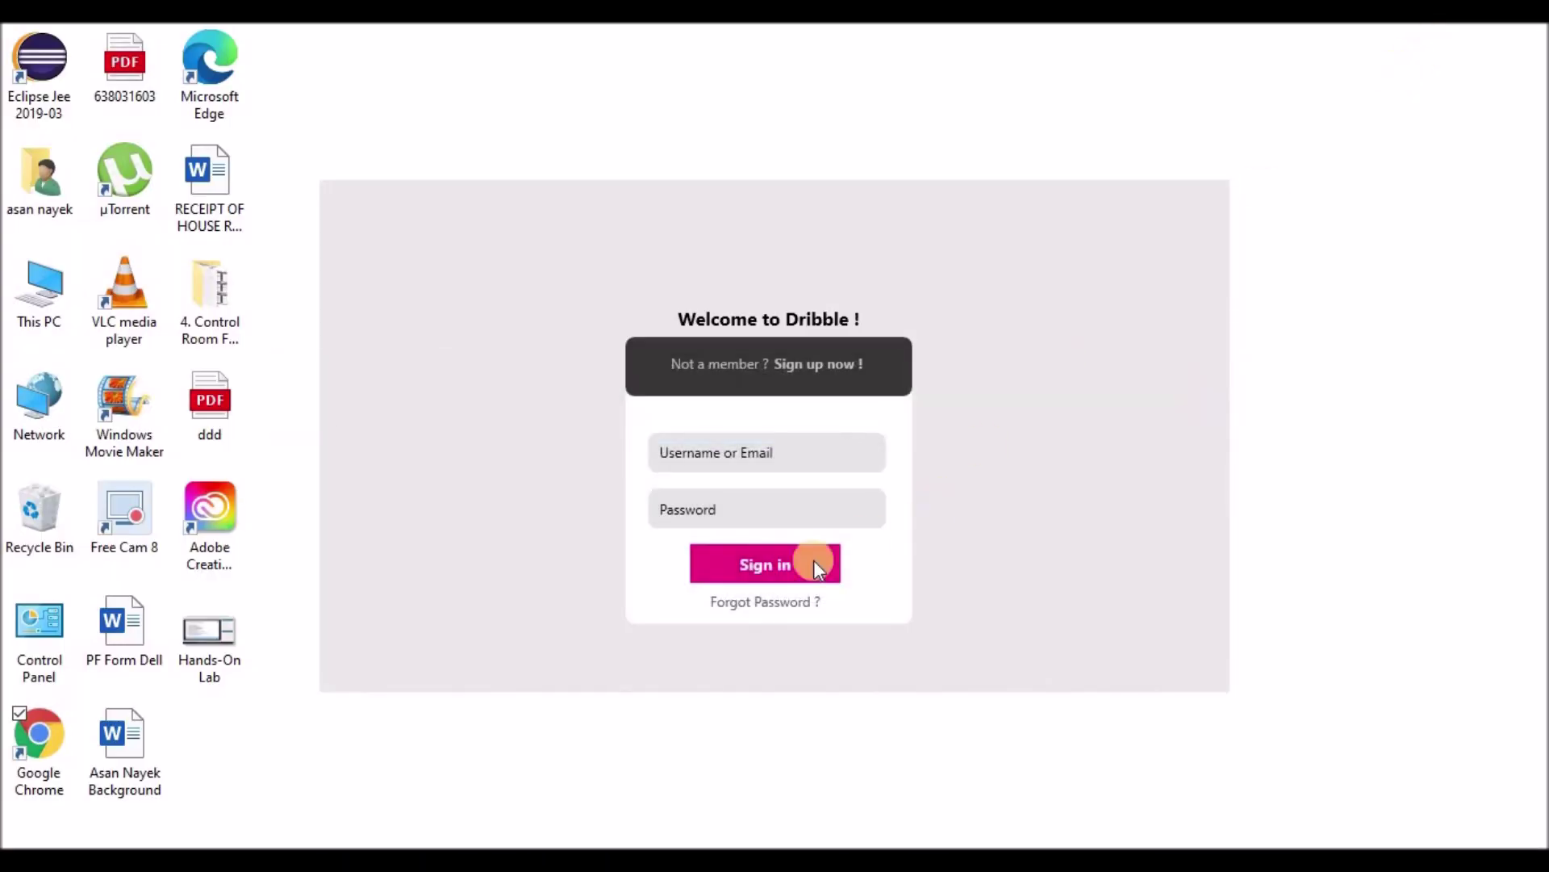